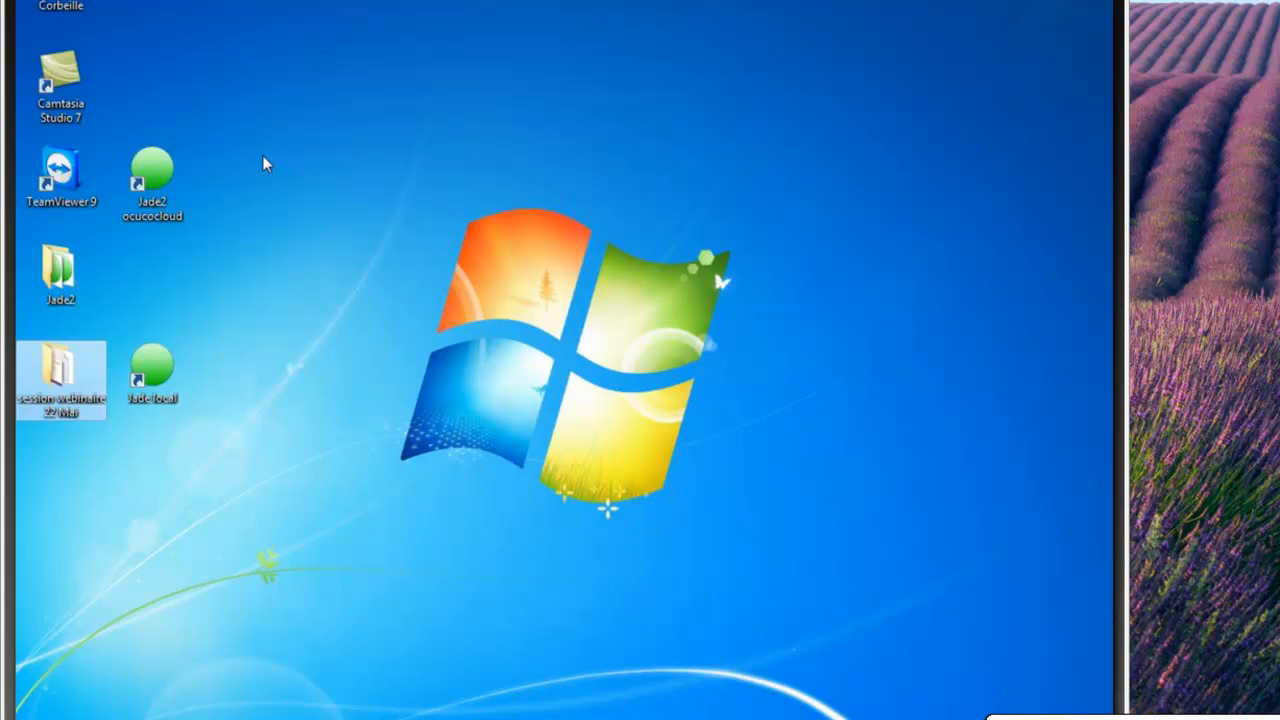
Launch Jade from the Jade2 ocucocloud desktop shortcut to reach its login page
double_click(152, 175)
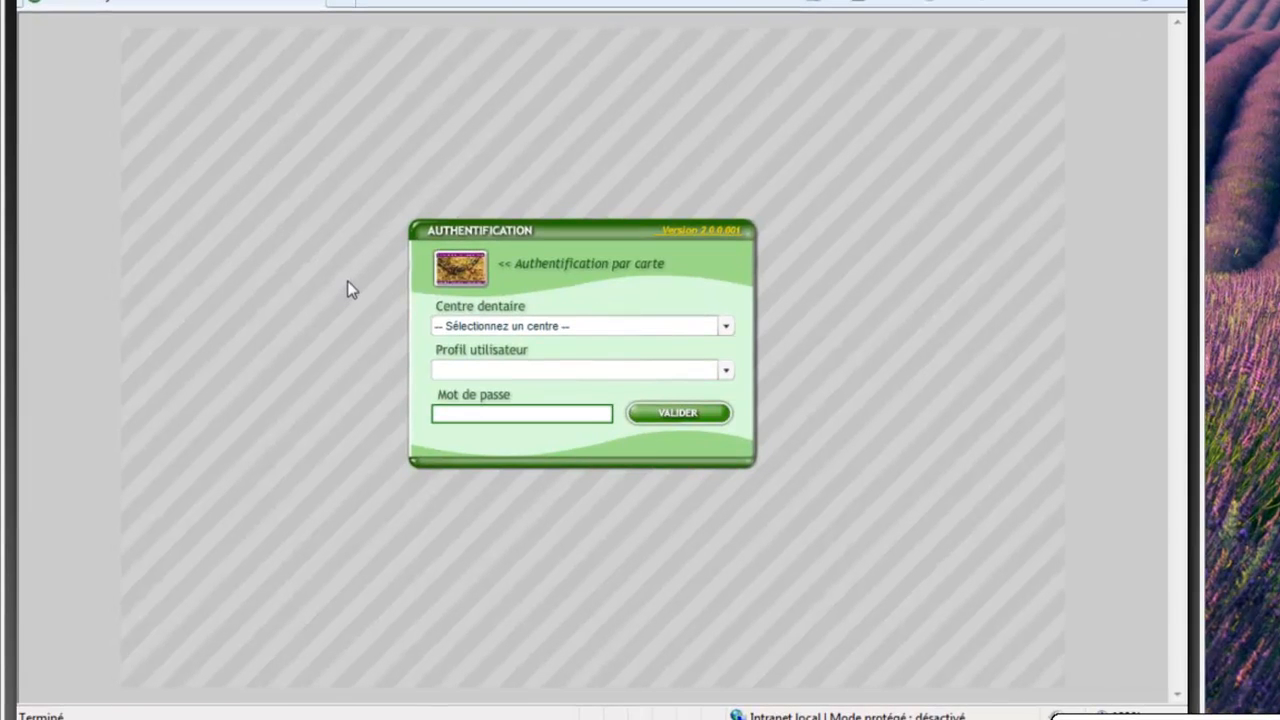
Authenticate in Jade with the practitioner's card to reach Recherche patient
left_click(463, 272)
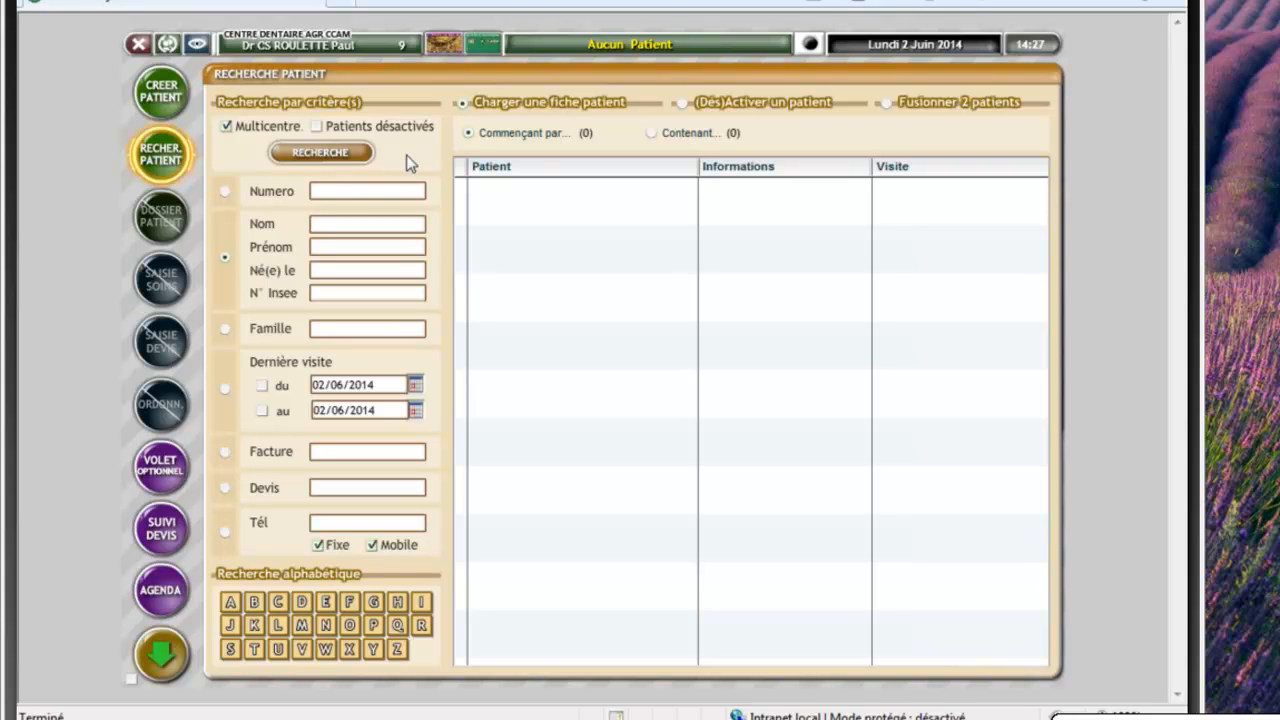
Read the Carte Vitale and transfer the cardholder into Jade's patient file
left_click(502, 116)
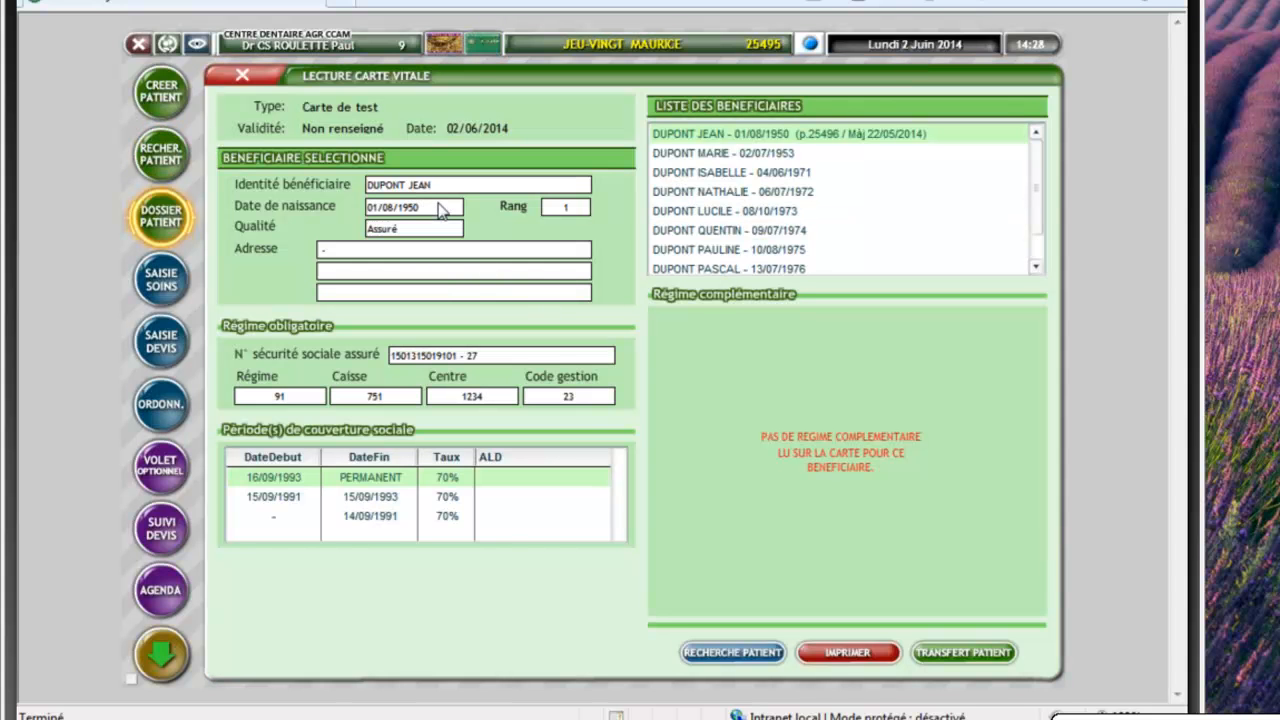
left_click(963, 653)
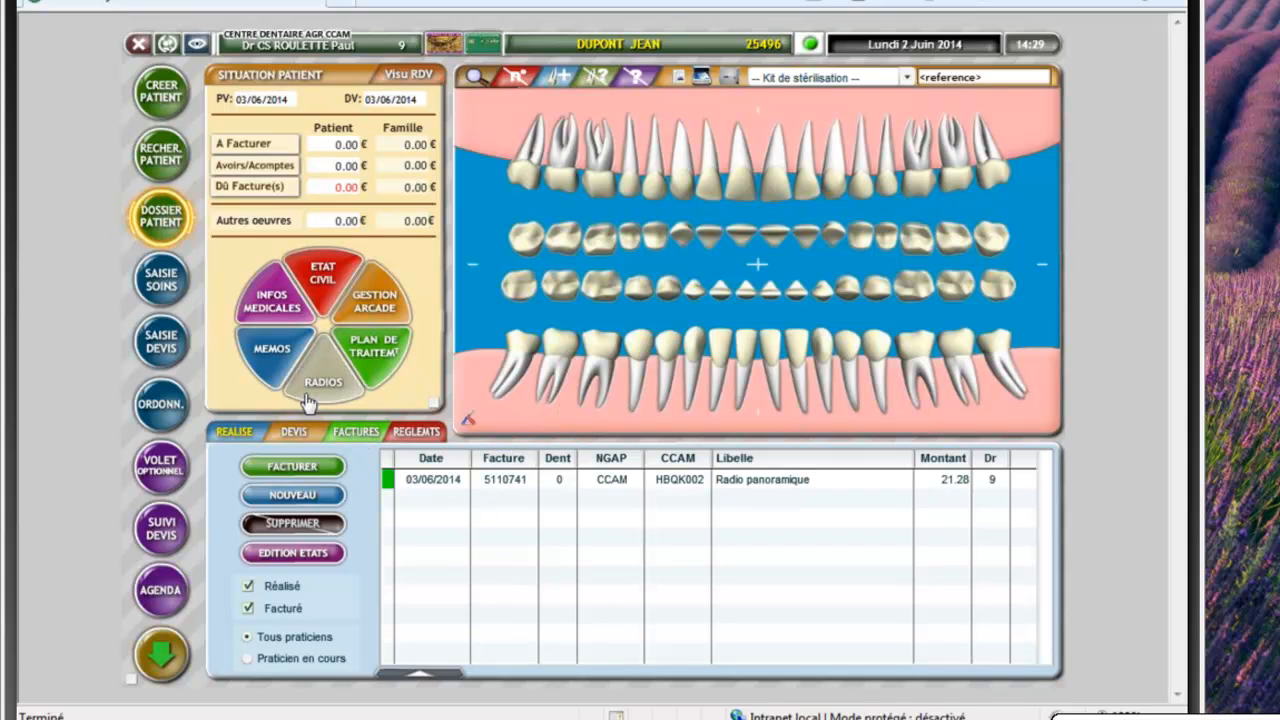
Start care entry and select the Radio panoramique act, code HBQK002 at 21.28
left_click(164, 285)
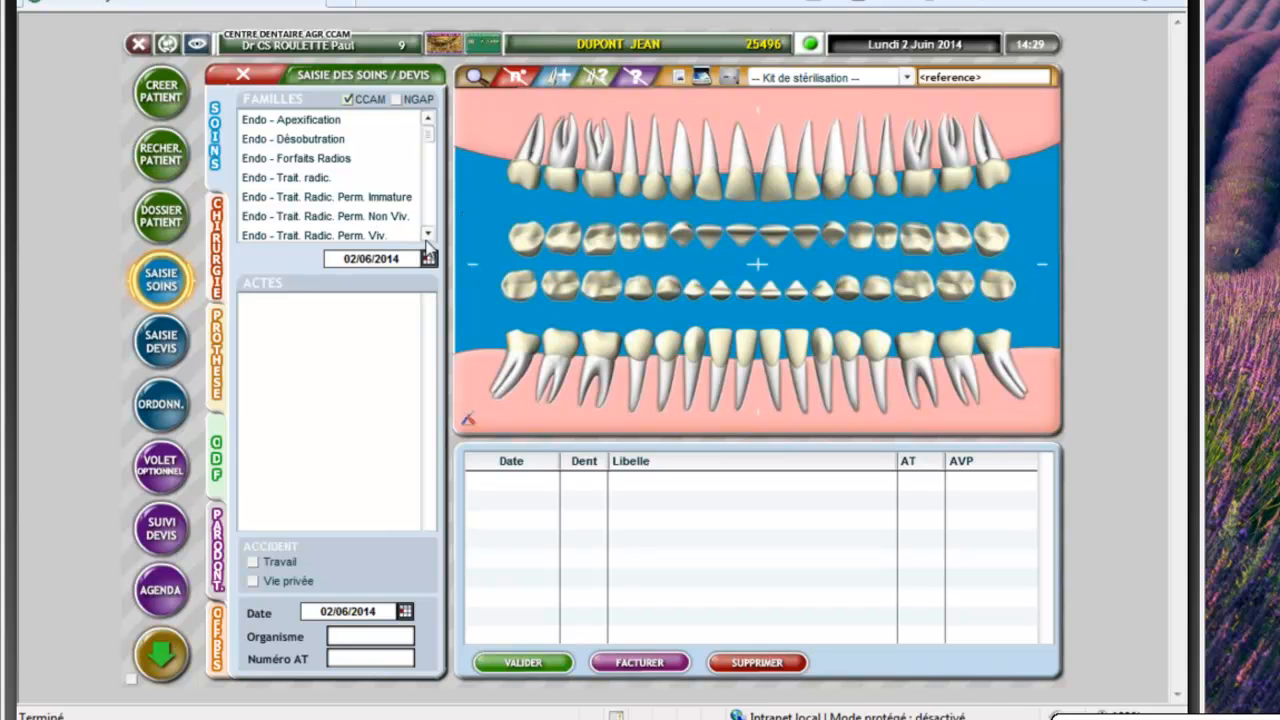
scroll(330, 180, "down", 5)
left_click(318, 216)
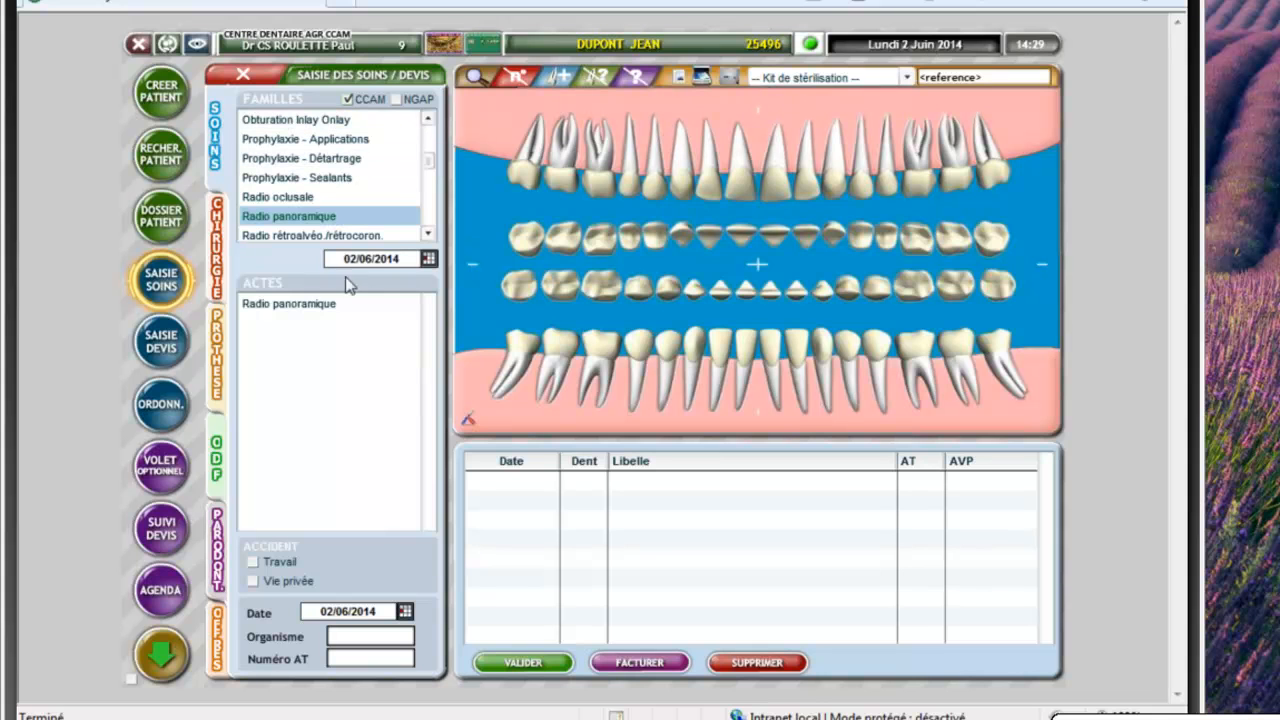
left_click(288, 218)
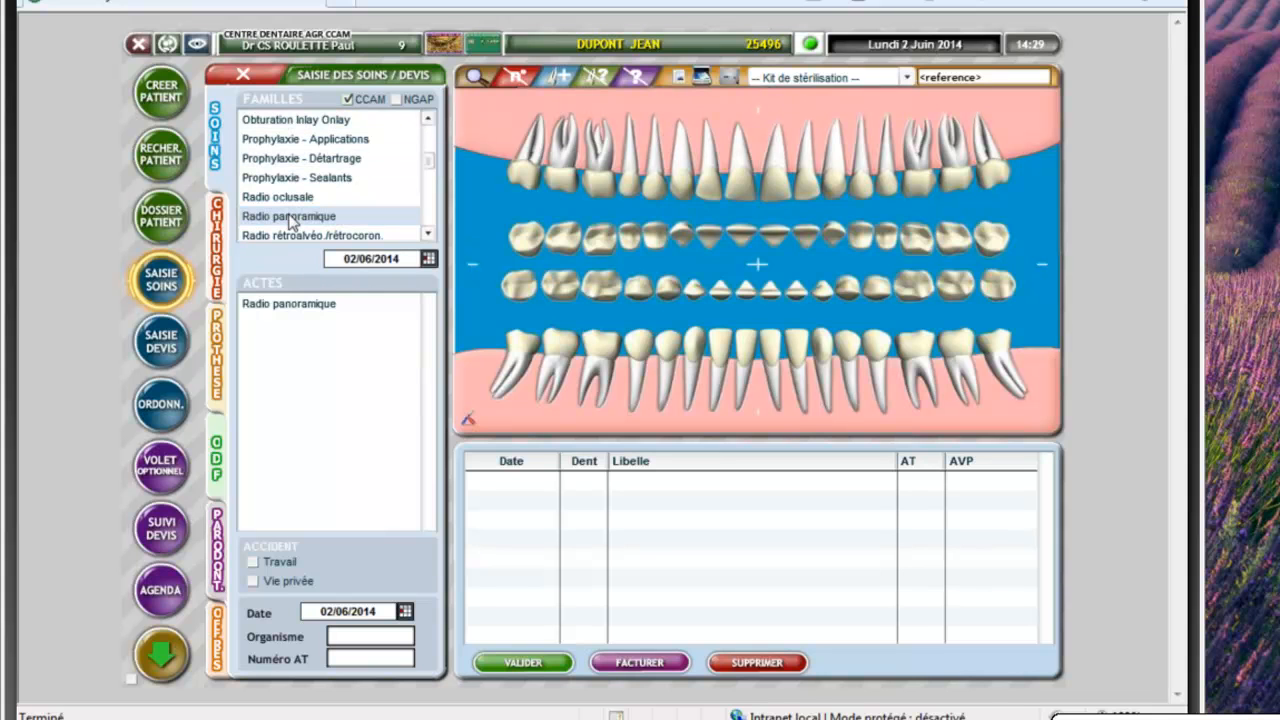
left_click(294, 312)
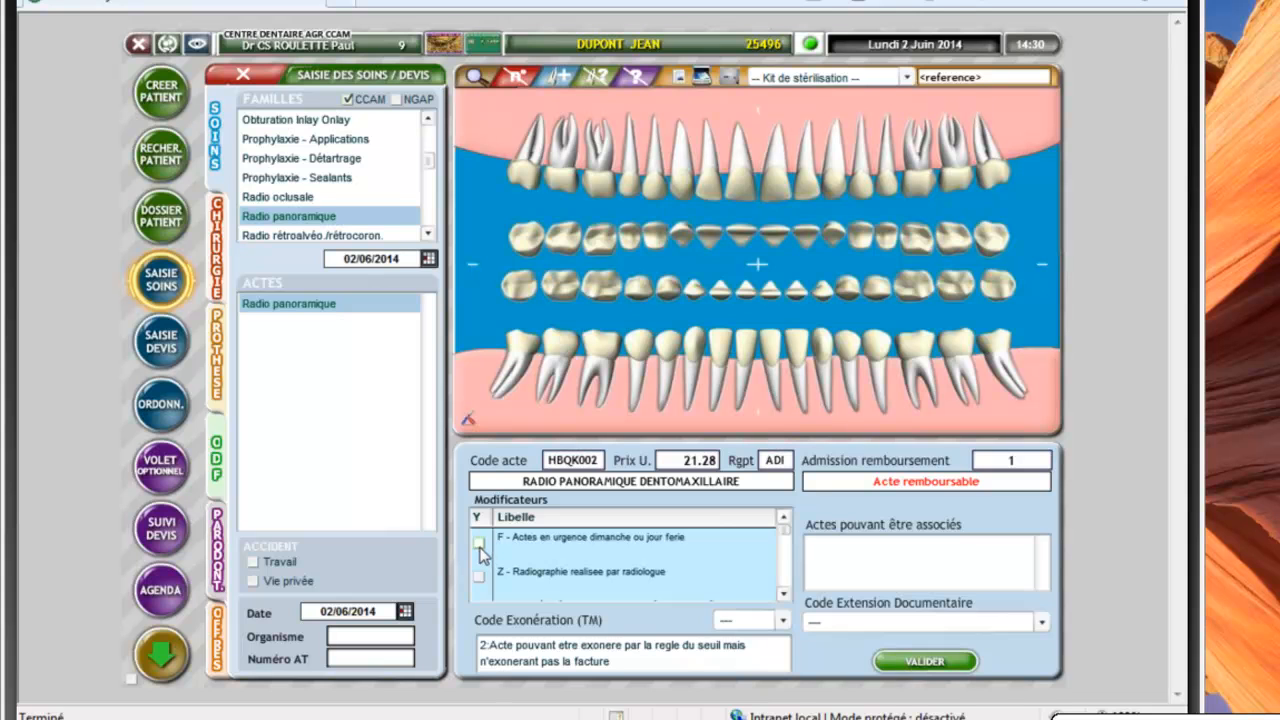
Record the panoramic X-ray on 02/06/2014 without modifiers and open its billing statement
left_click(507, 545)
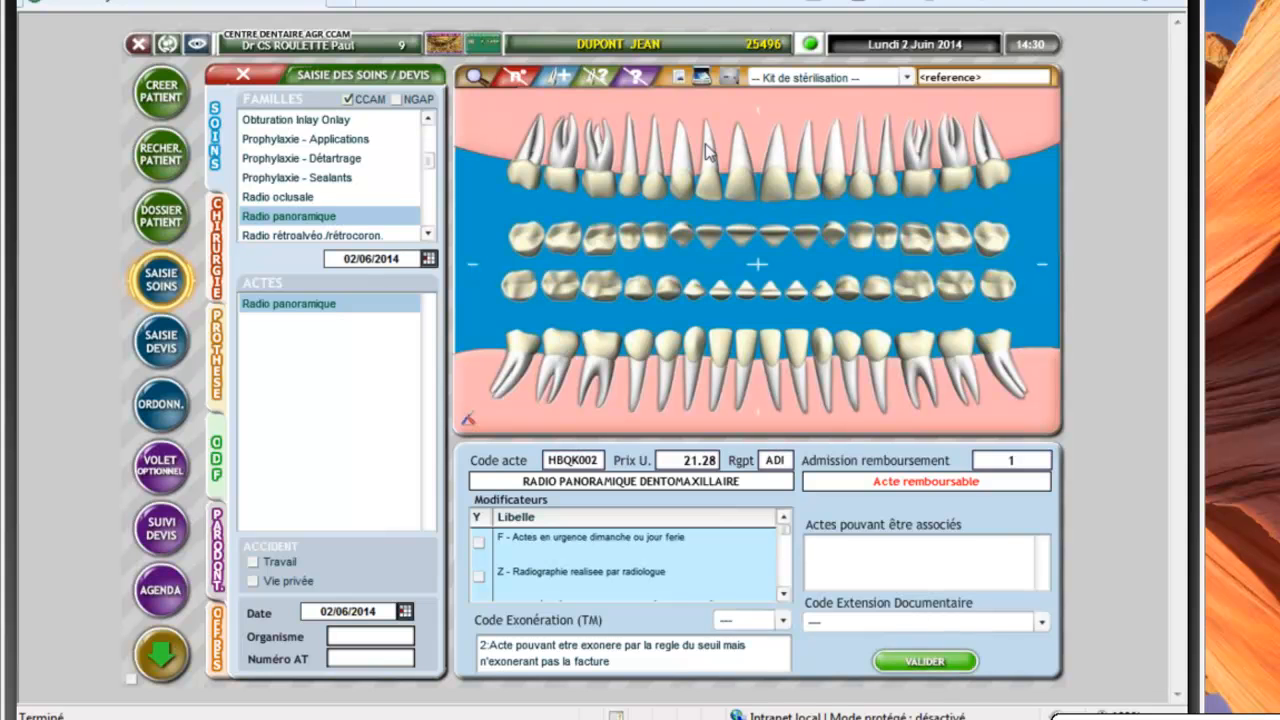
left_click(925, 661)
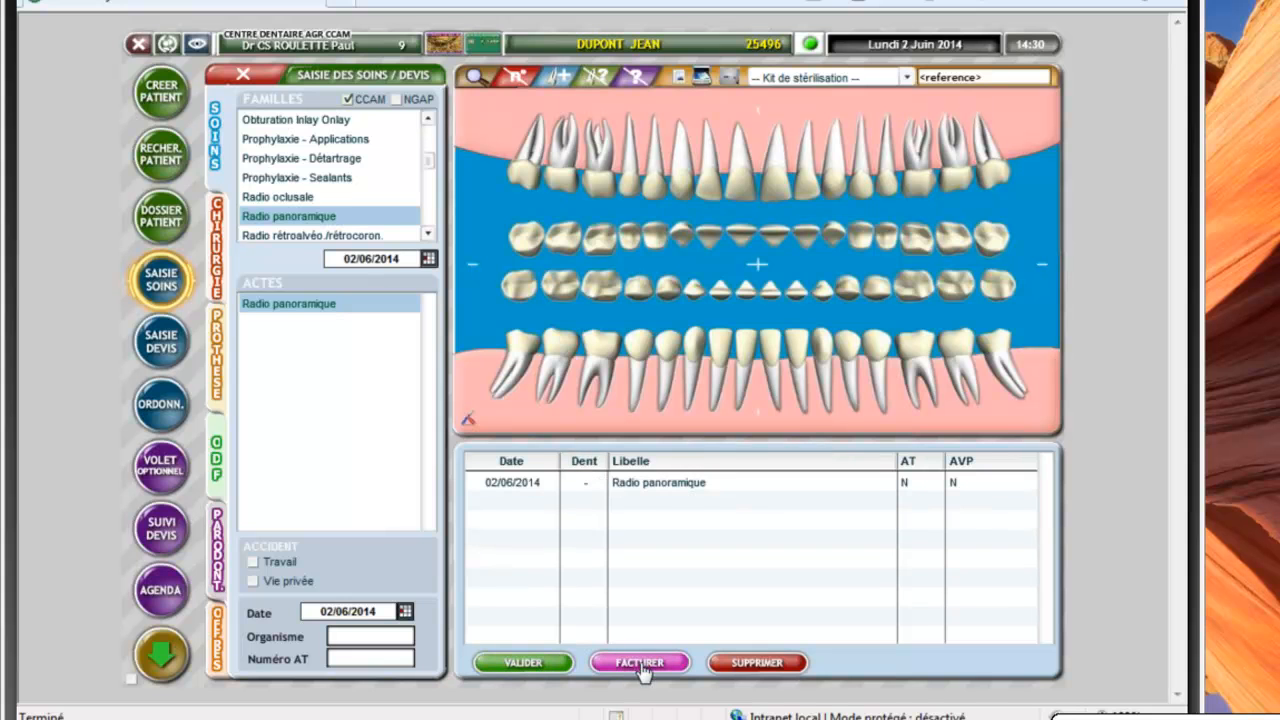
left_click(640, 663)
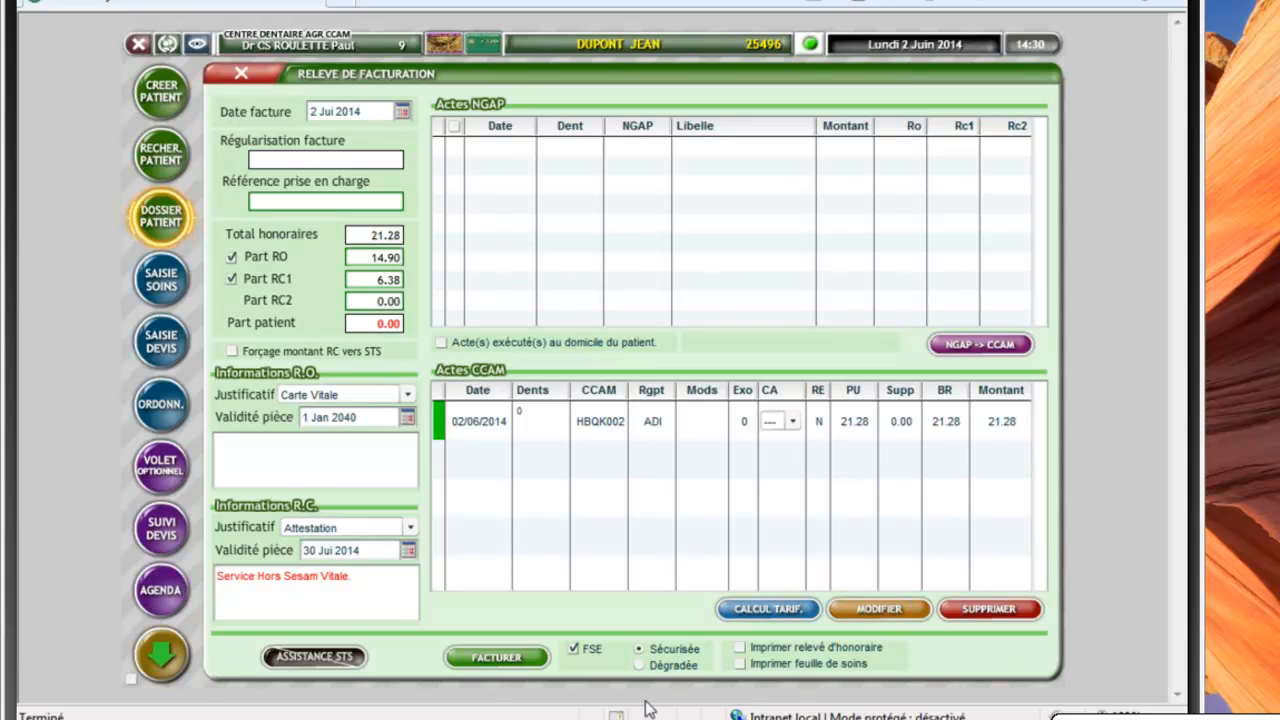
Bill the panoramic X-ray as secured FSE invoice 5110745 for 21.28
left_click(519, 660)
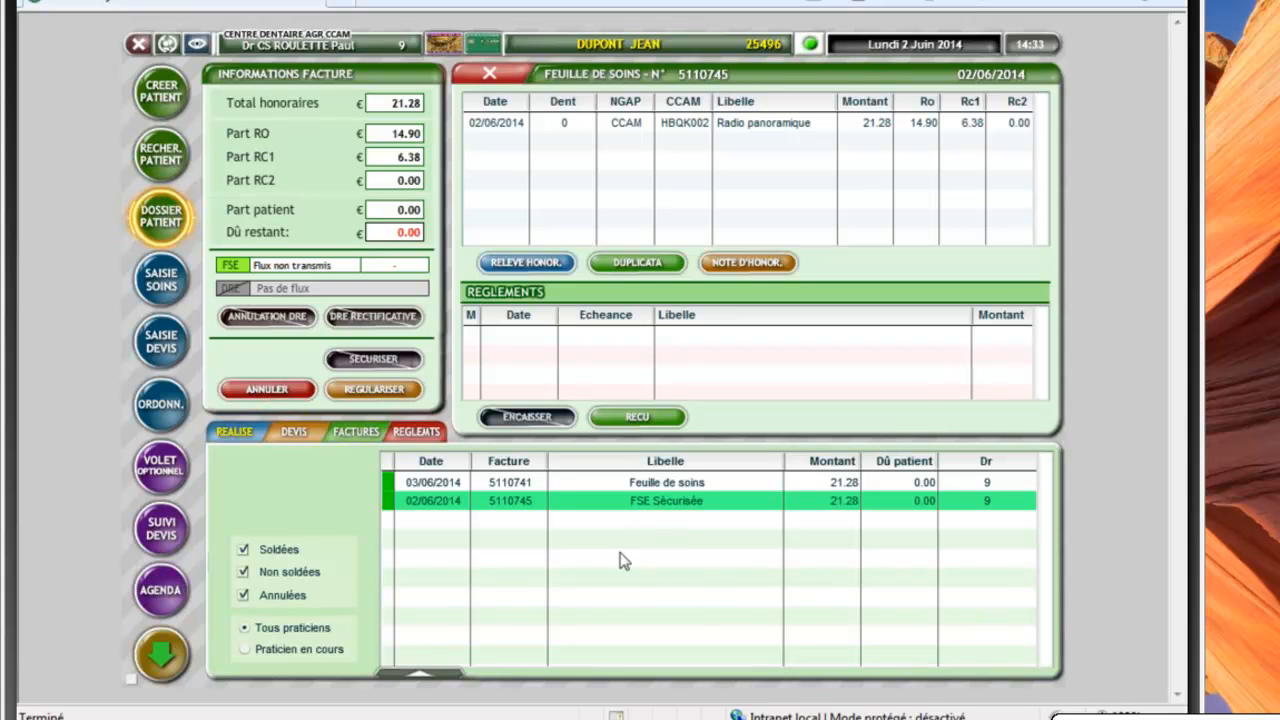
left_click(428, 500)
left_click(428, 500)
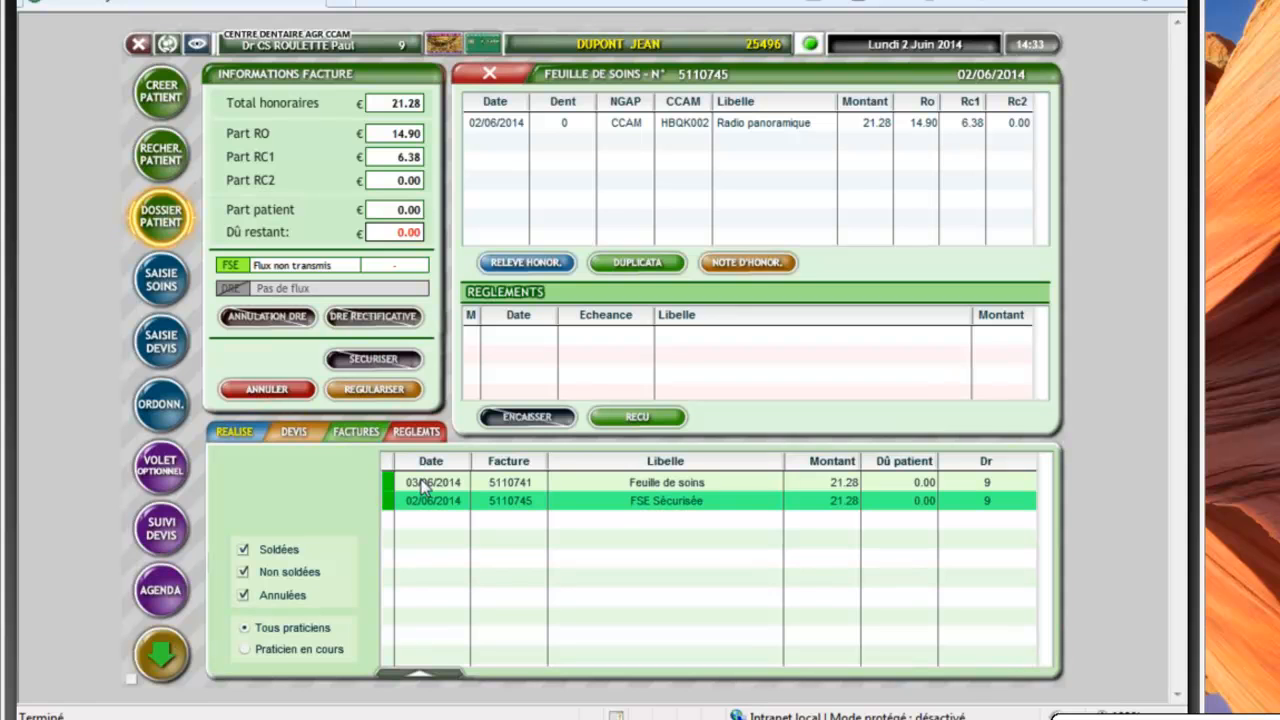
left_click(428, 503)
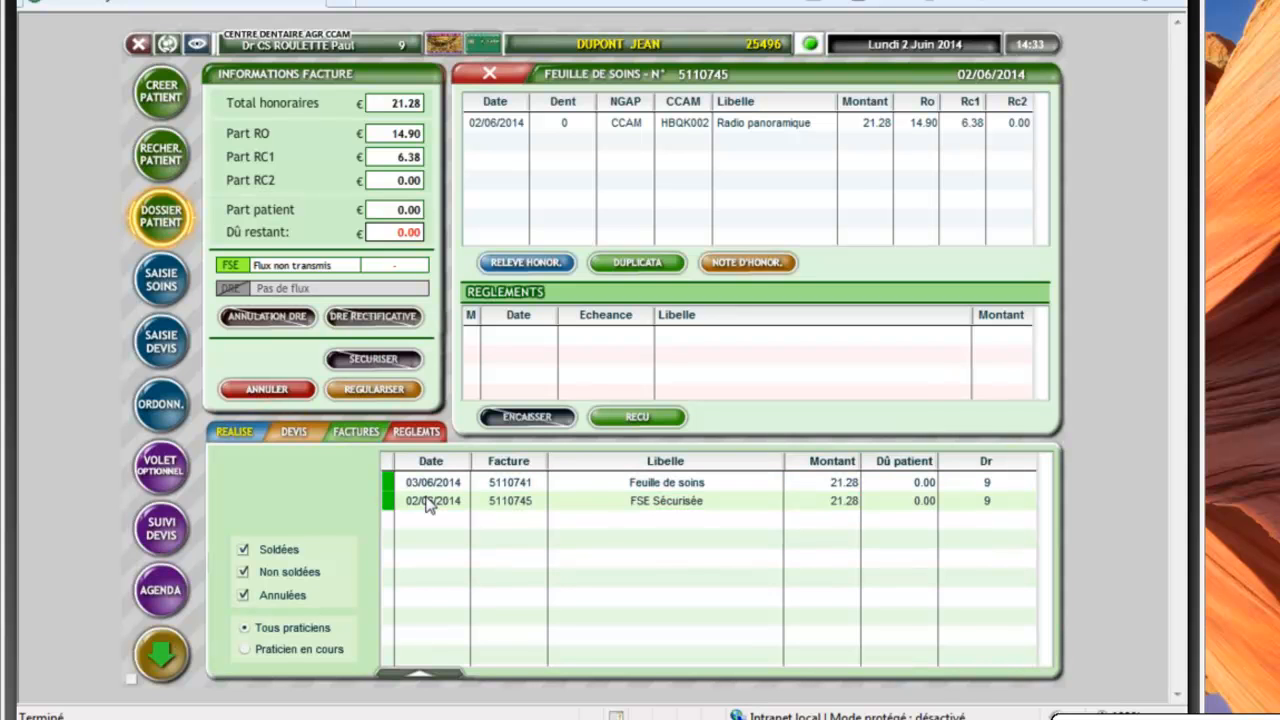
left_click(428, 503)
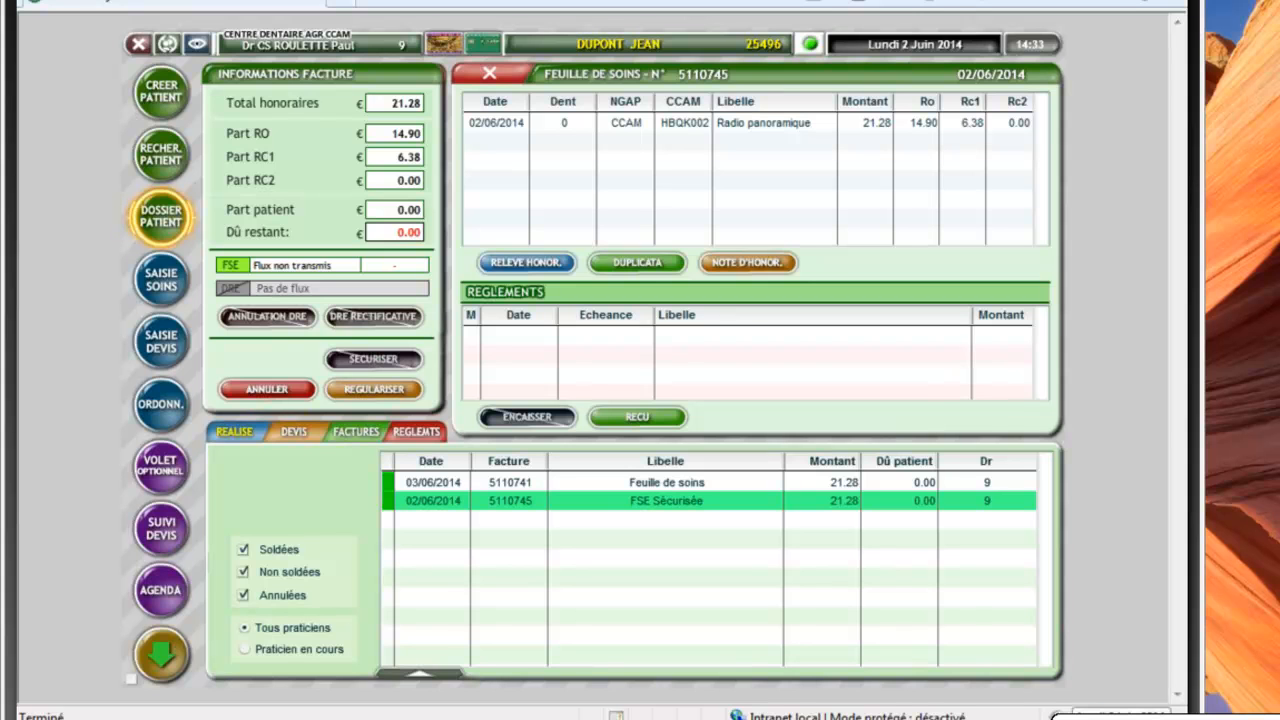
Change the Windows system date to Tuesday 3 June 2014
left_click(1110, 719)
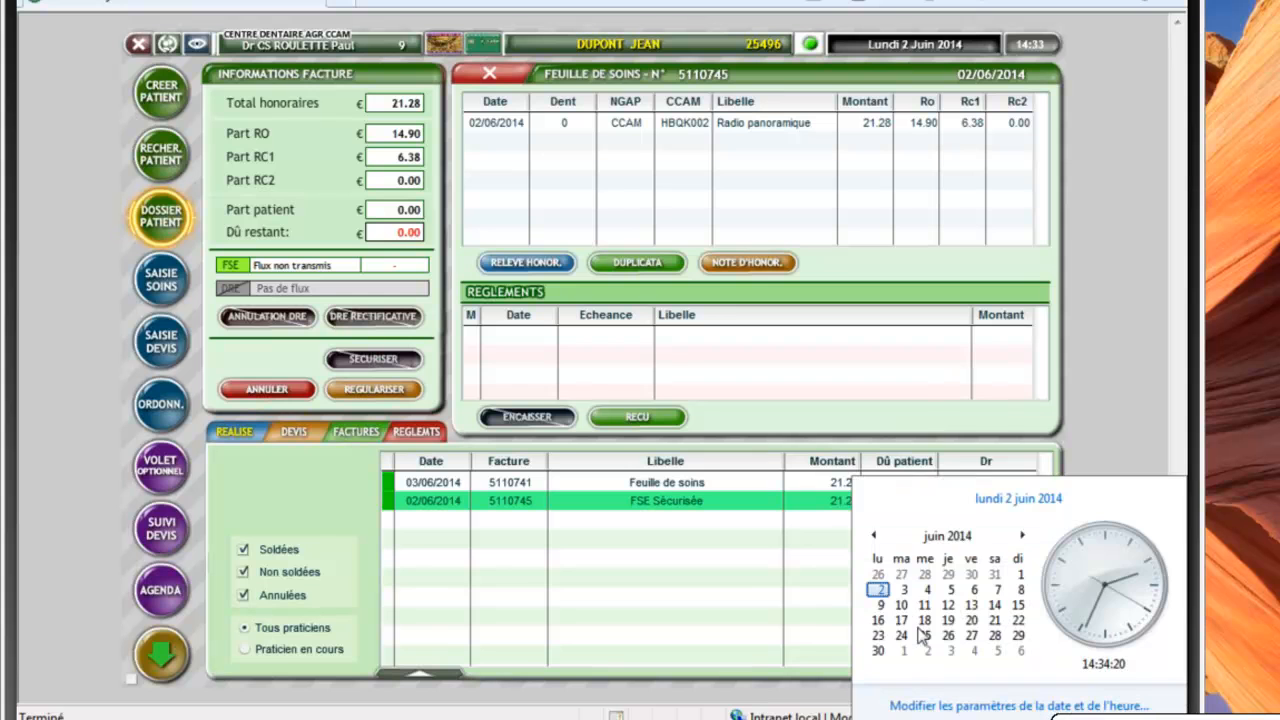
left_click(962, 704)
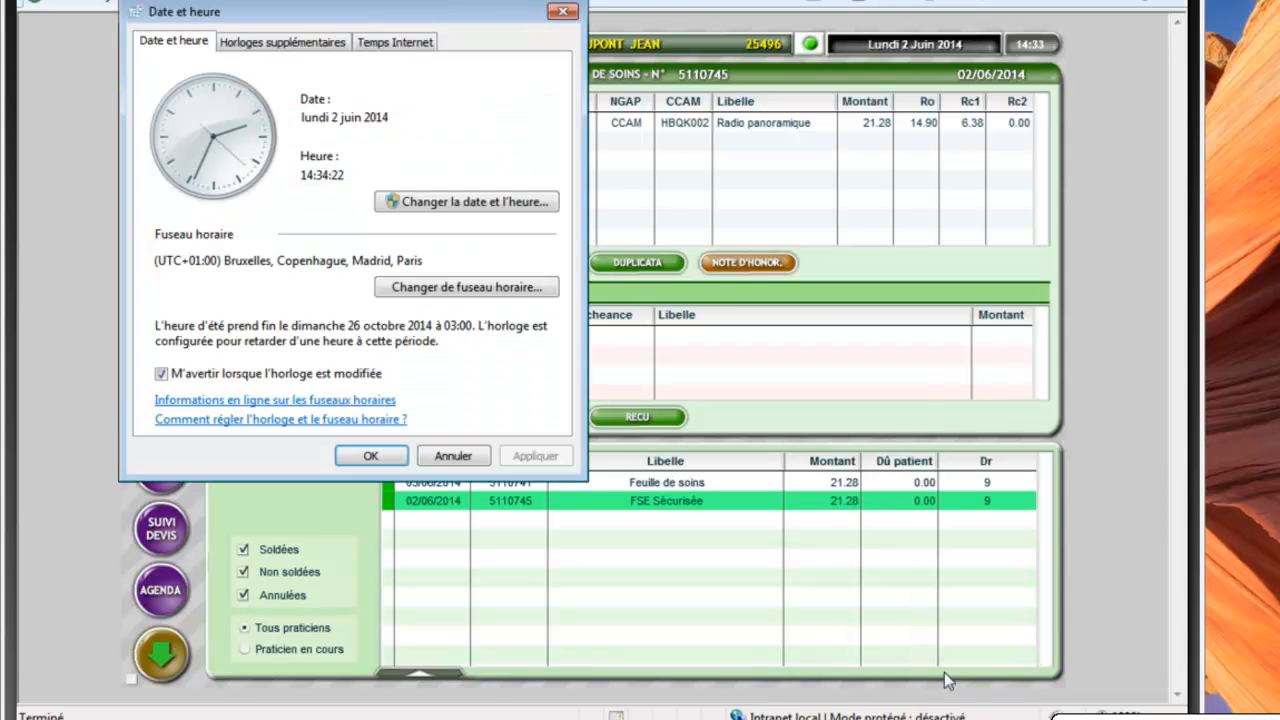
left_click(447, 204)
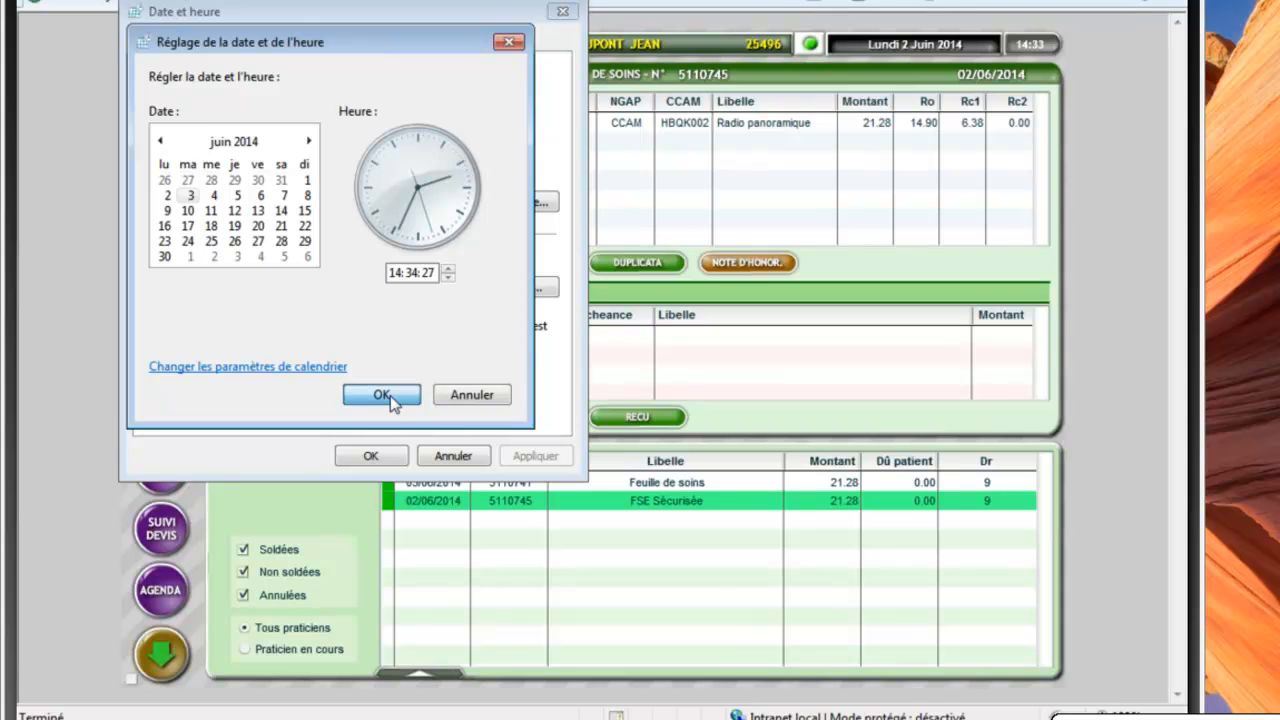
left_click(384, 395)
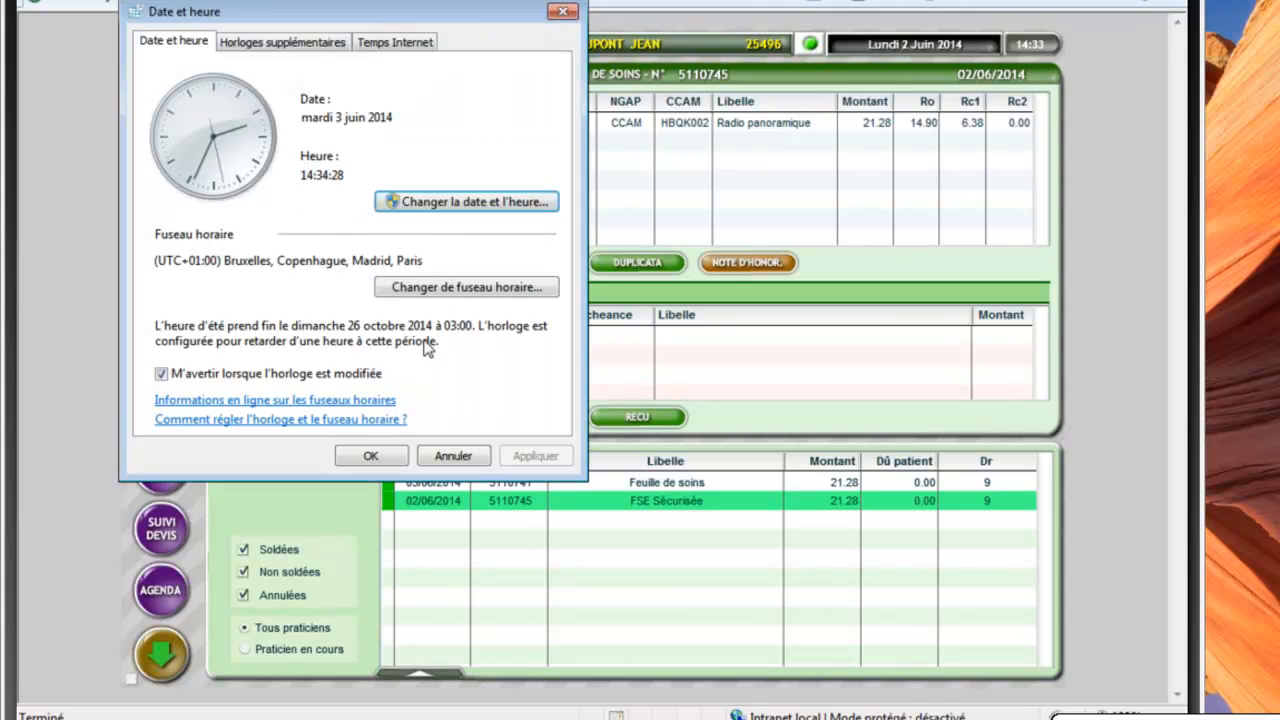
left_click(376, 457)
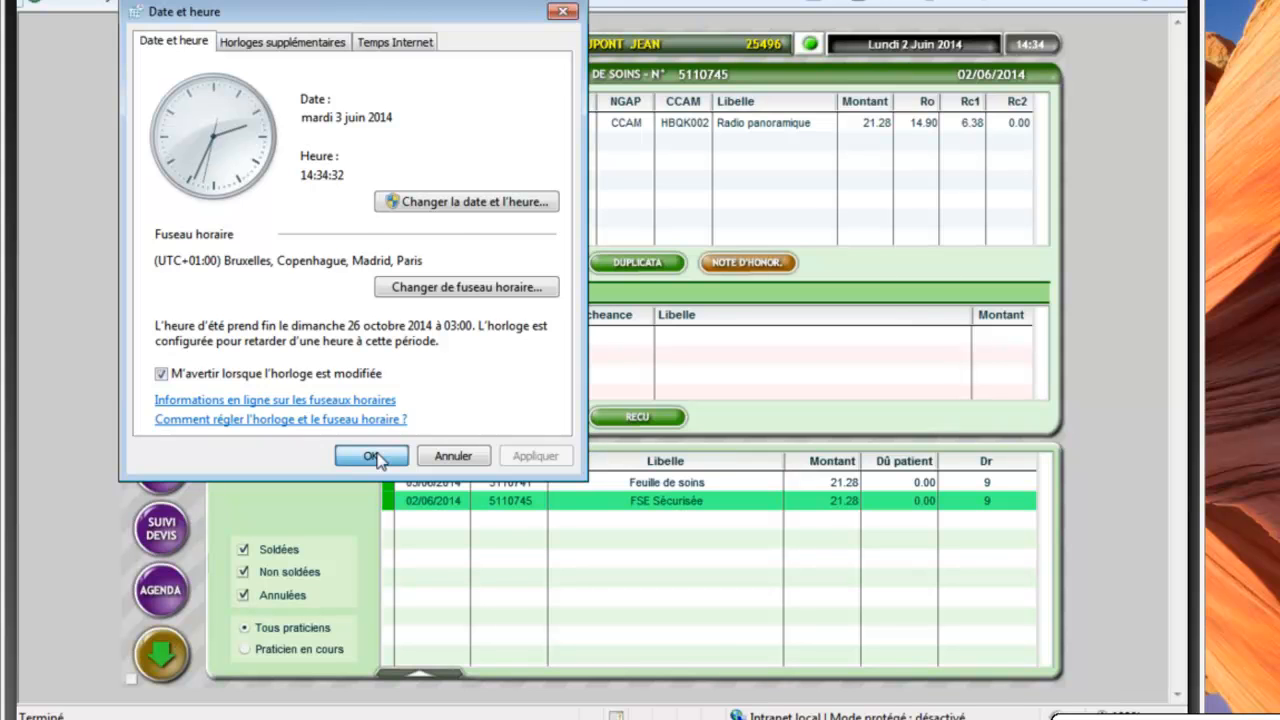
left_click(372, 456)
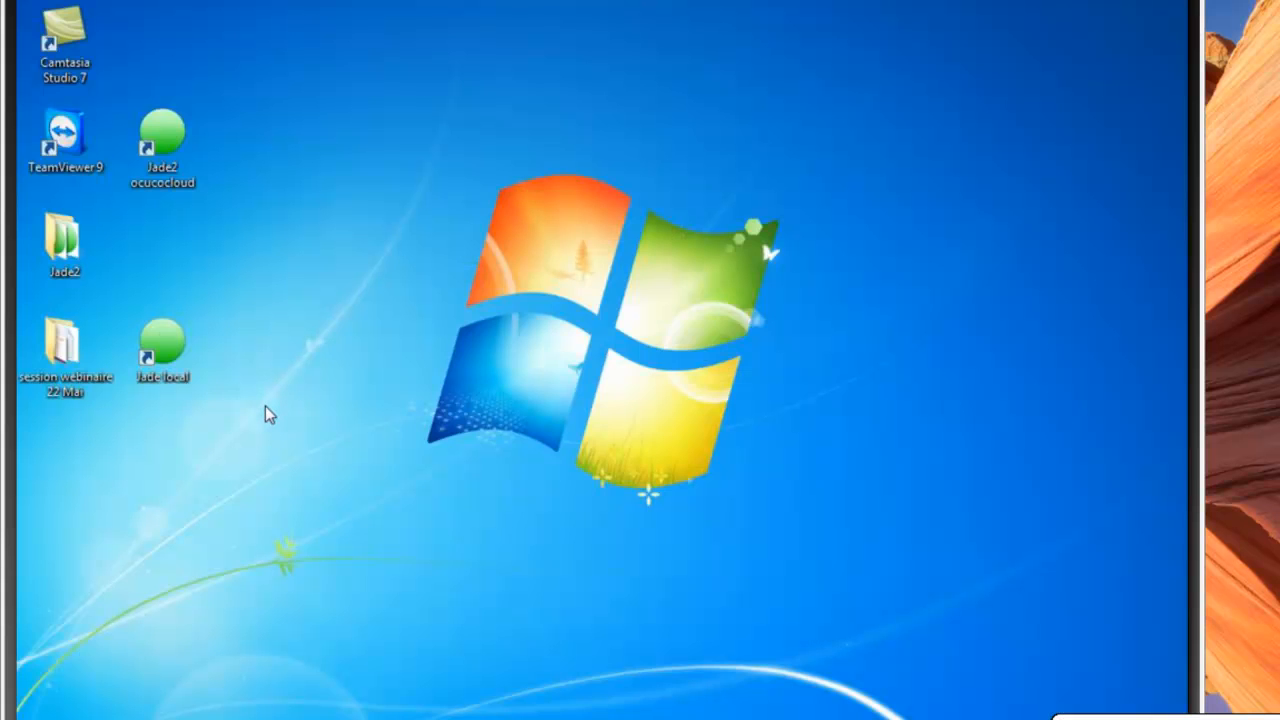
Reopen Jade from the Jade2 ocucocloud desktop shortcut
double_click(165, 145)
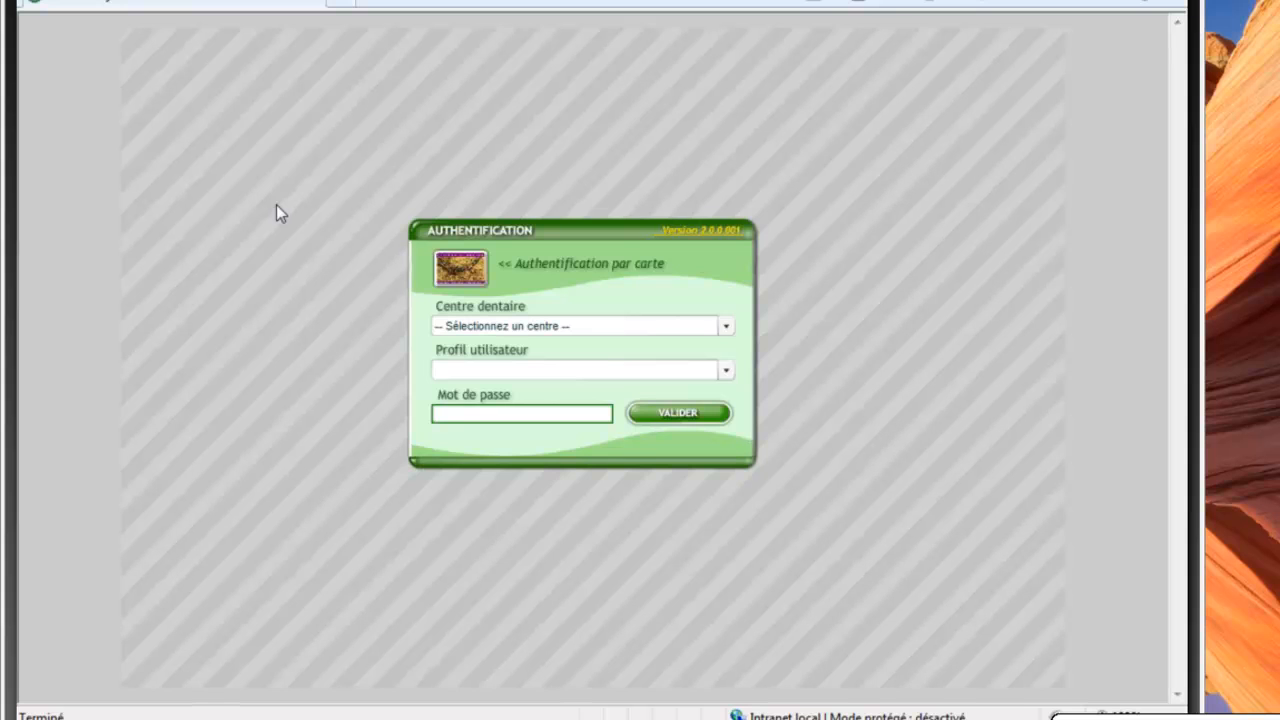
Log back in, reread the Vitale card and transfer the beneficiary, replacing existing patient data
left_click(460, 270)
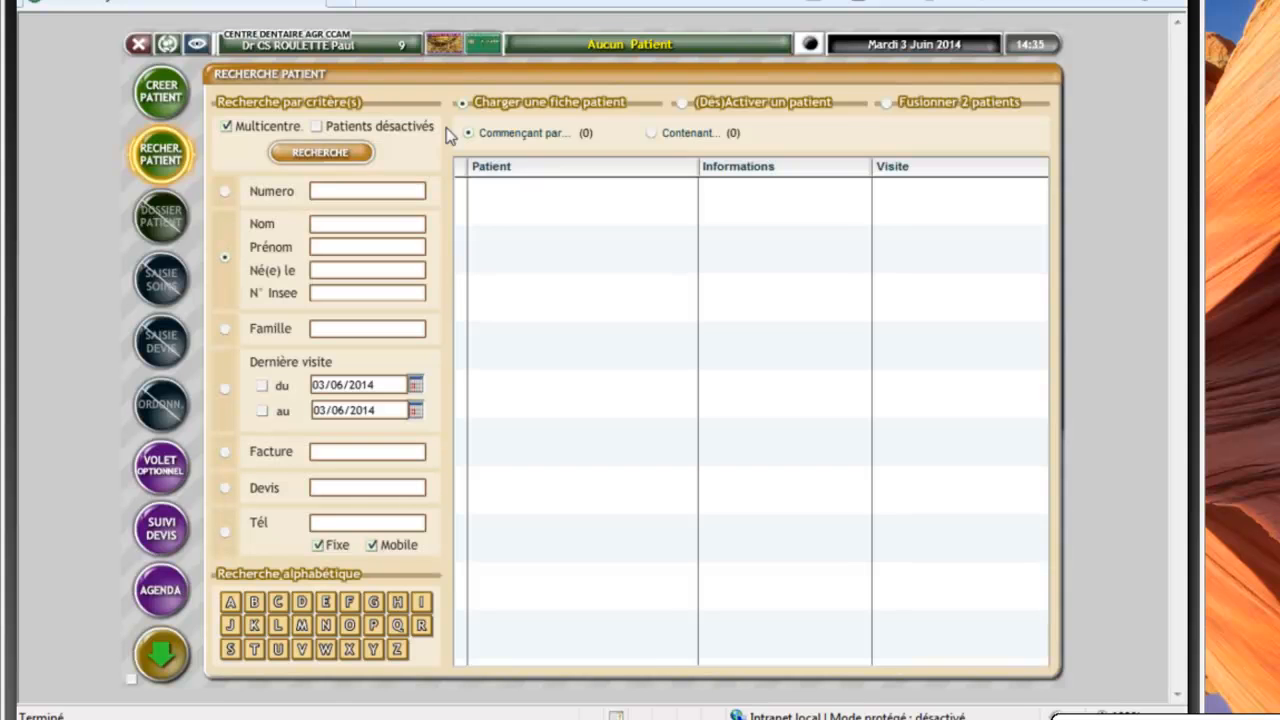
left_click(470, 45)
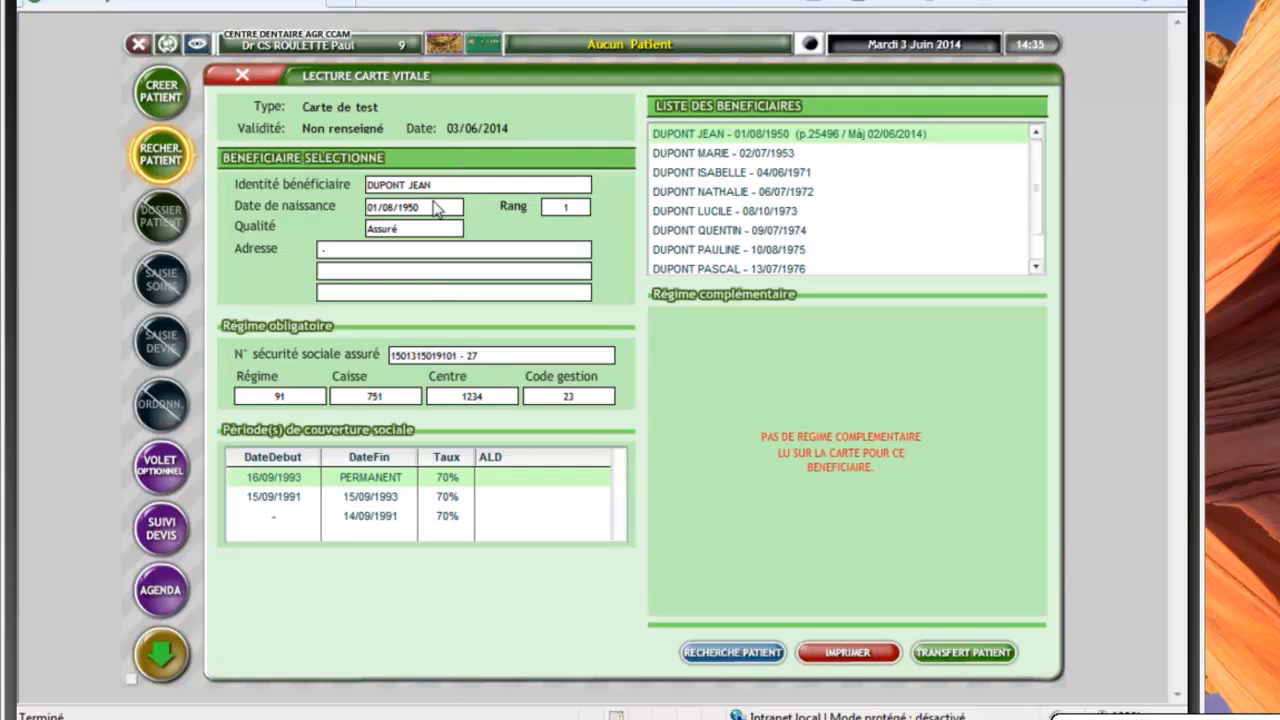
left_click(946, 662)
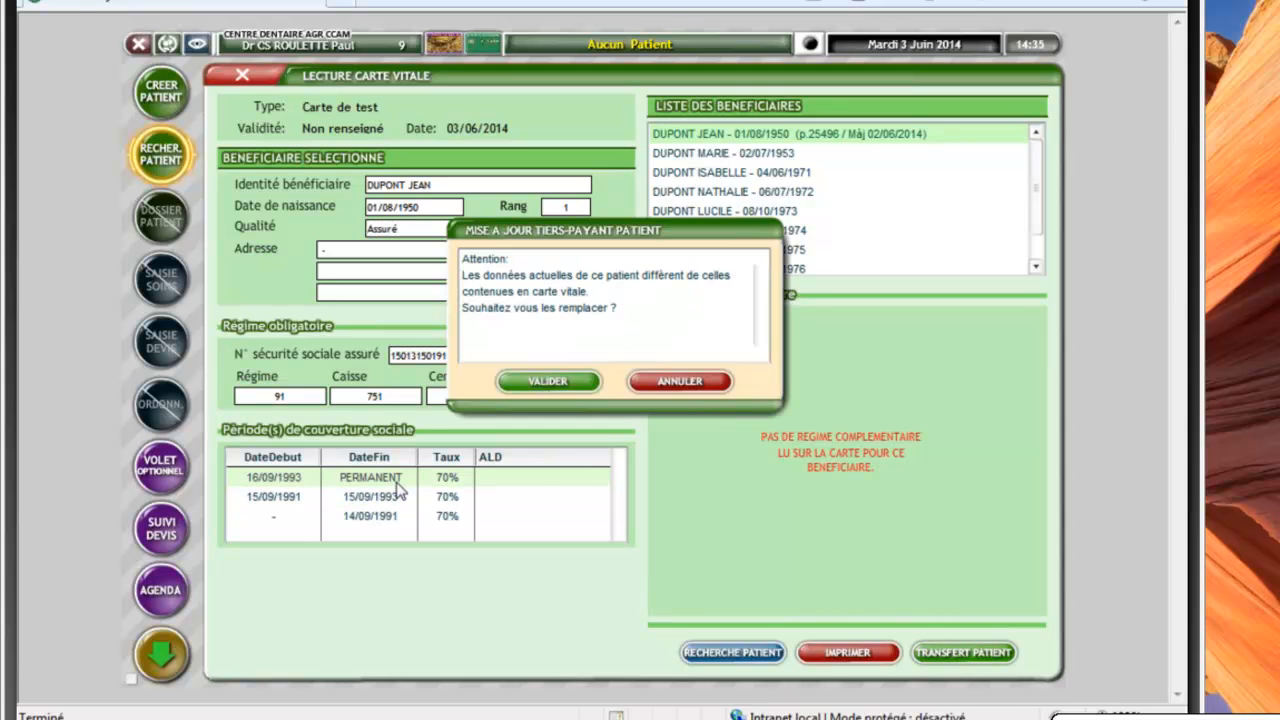
left_click(553, 384)
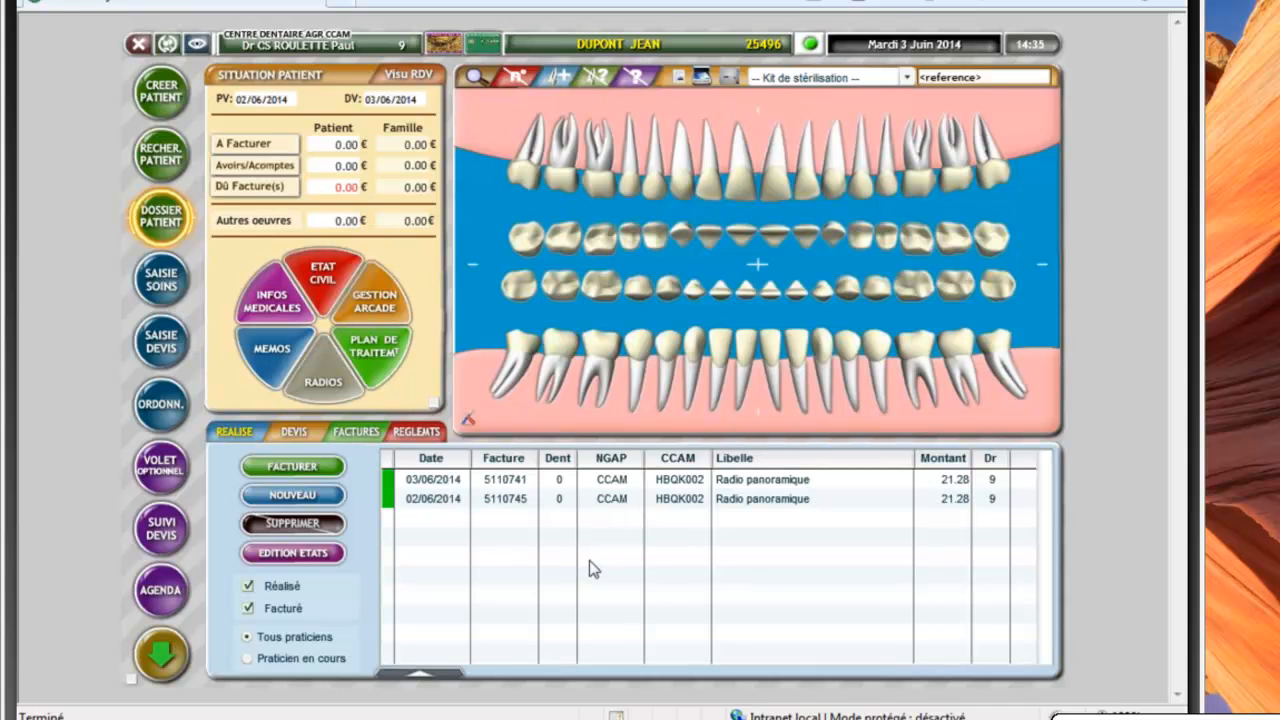
Open care entry for 03/06/2014 and choose the Radio rétroalvéo./rétrocoron. family
left_click(161, 278)
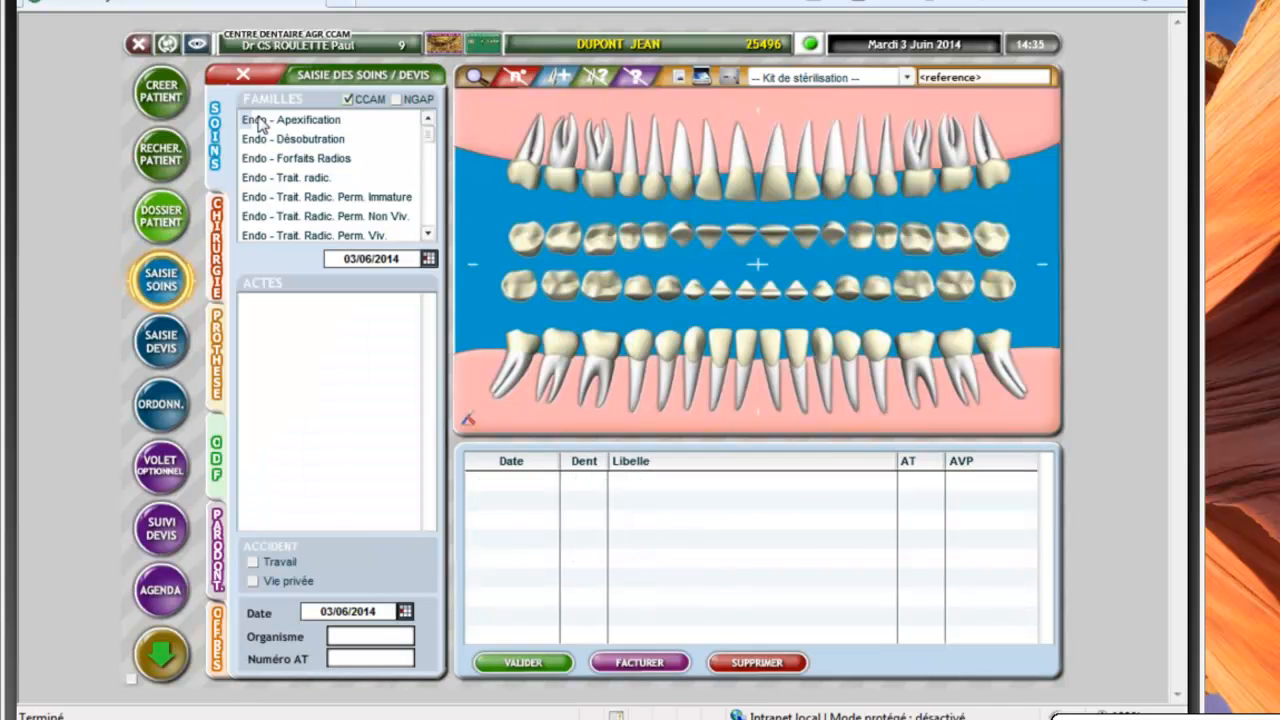
left_click(429, 234)
left_click(429, 234)
left_click(429, 234)
left_click(429, 234)
left_click(429, 234)
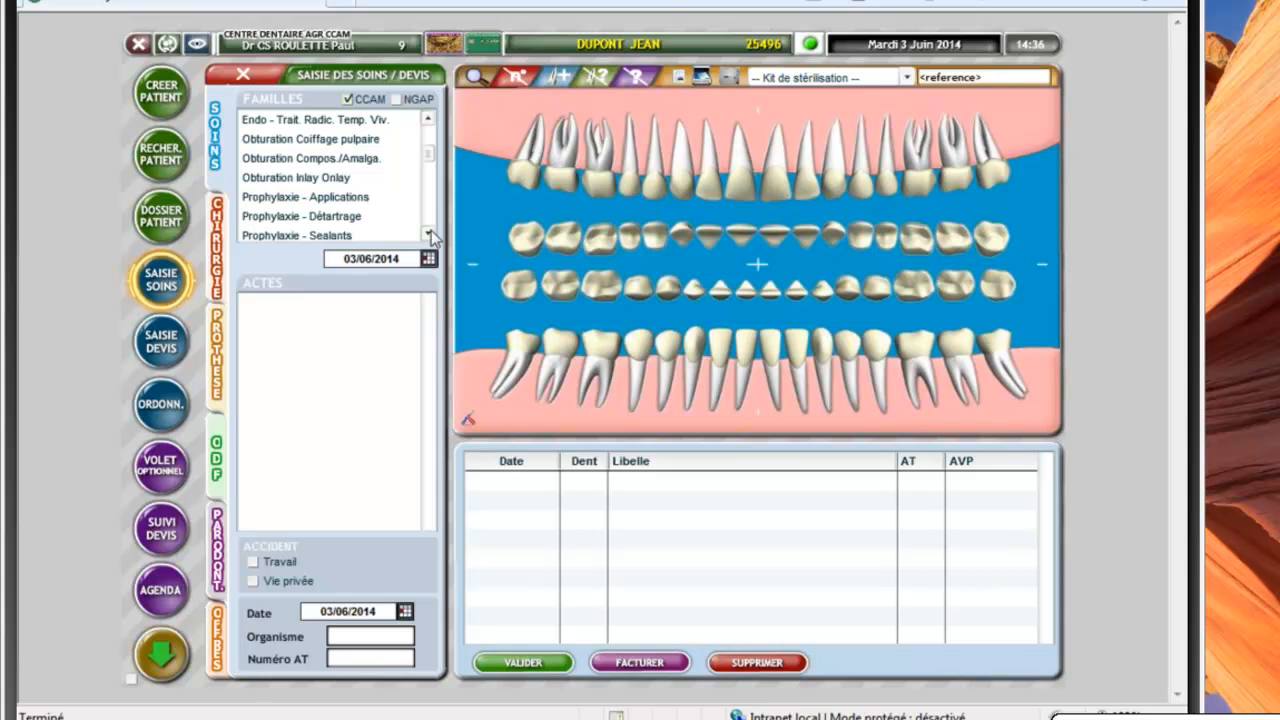
scroll(429, 234, "down", 1)
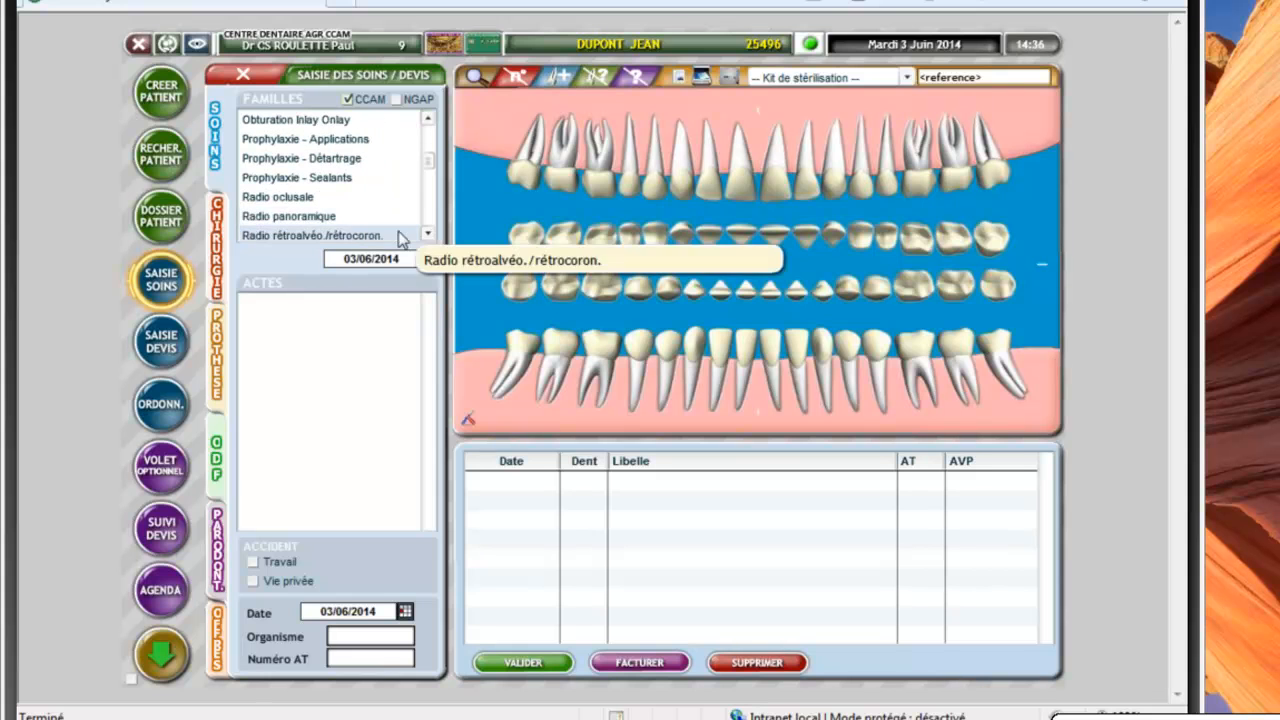
scroll(407, 236, "down", 1)
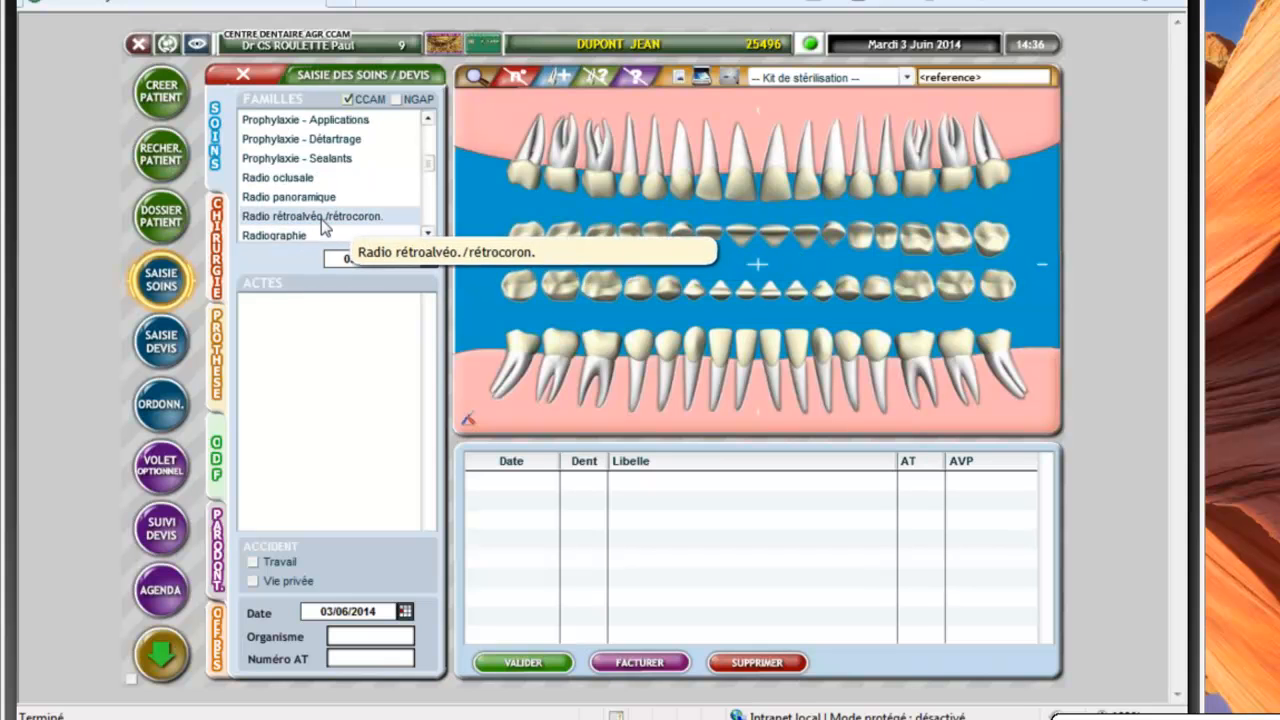
left_click(322, 226)
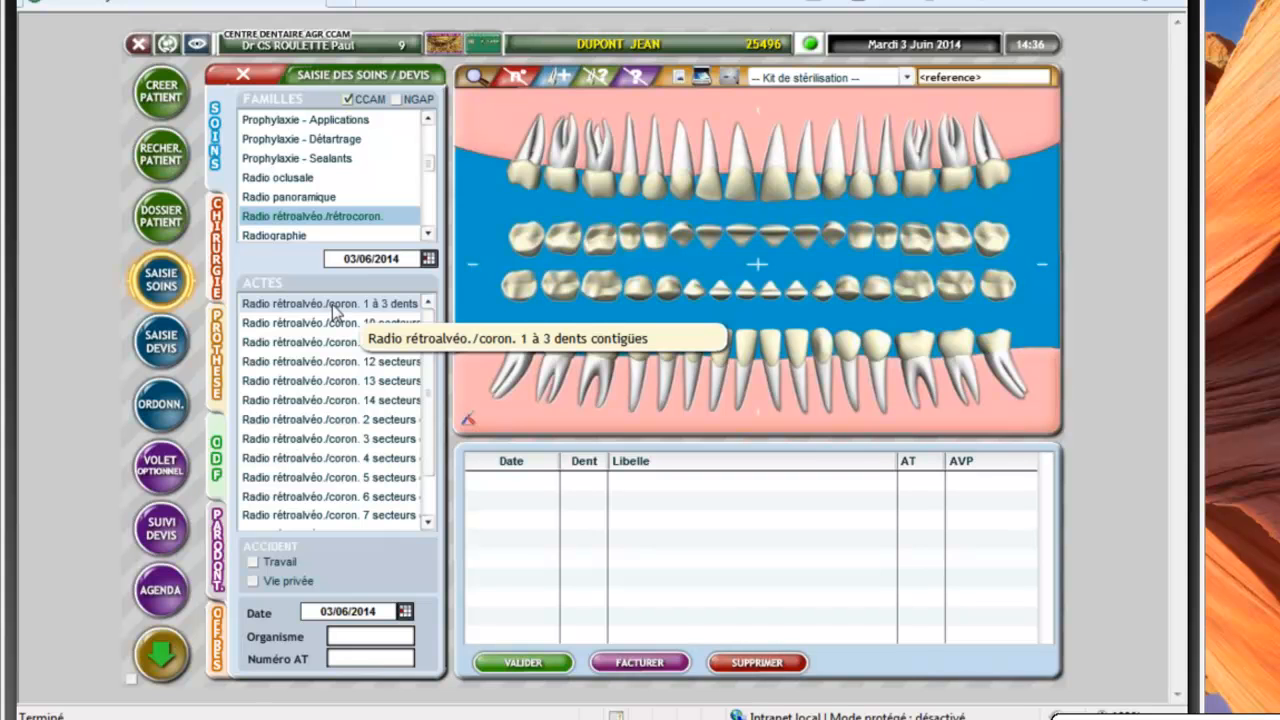
Record the 1 to 3 contiguous teeth retro-alveolar radiograph (HBQK389, 7.98) on teeth 16 and 15
left_click(333, 307)
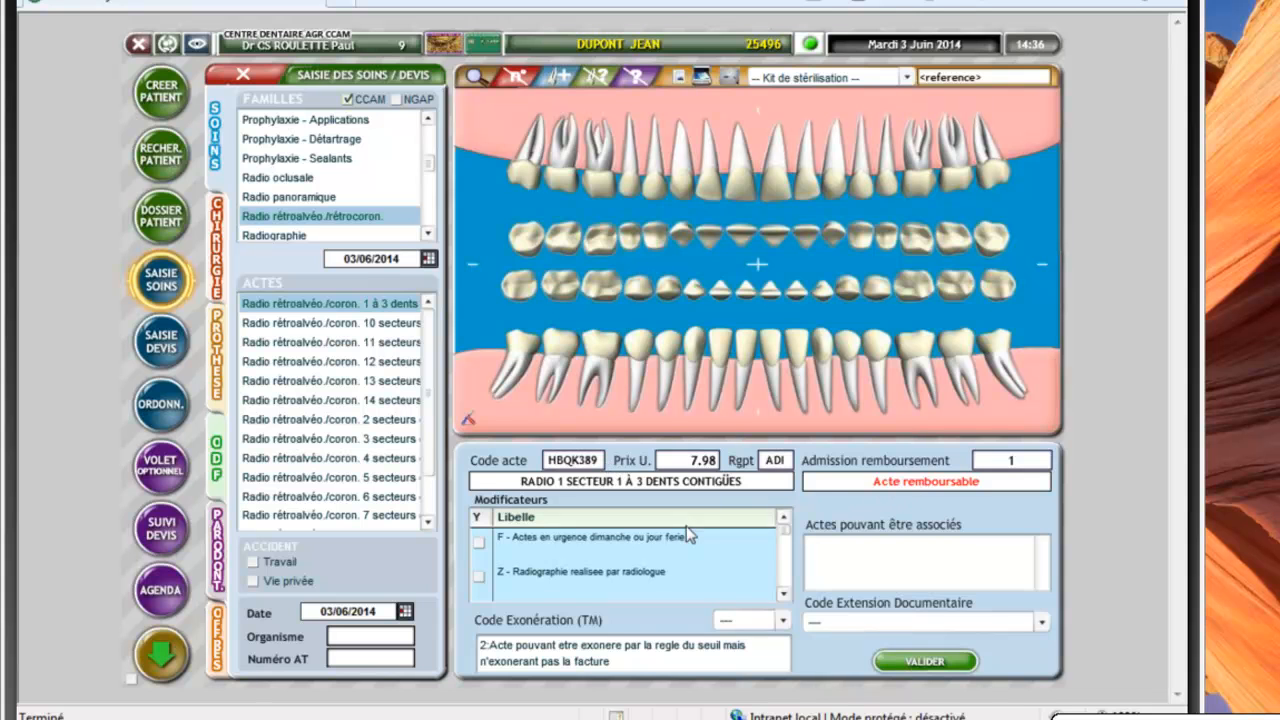
left_click(785, 594)
left_click(785, 594)
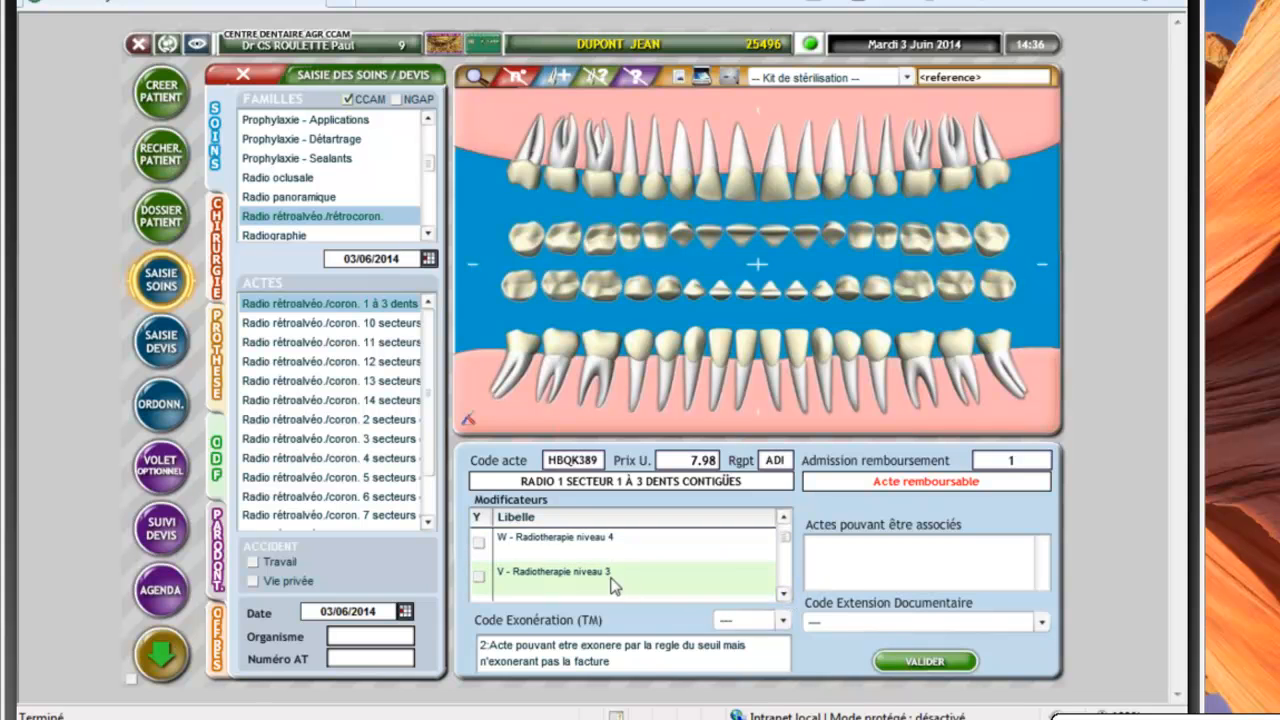
left_click(785, 519)
left_click(785, 519)
left_click(785, 519)
left_click(785, 519)
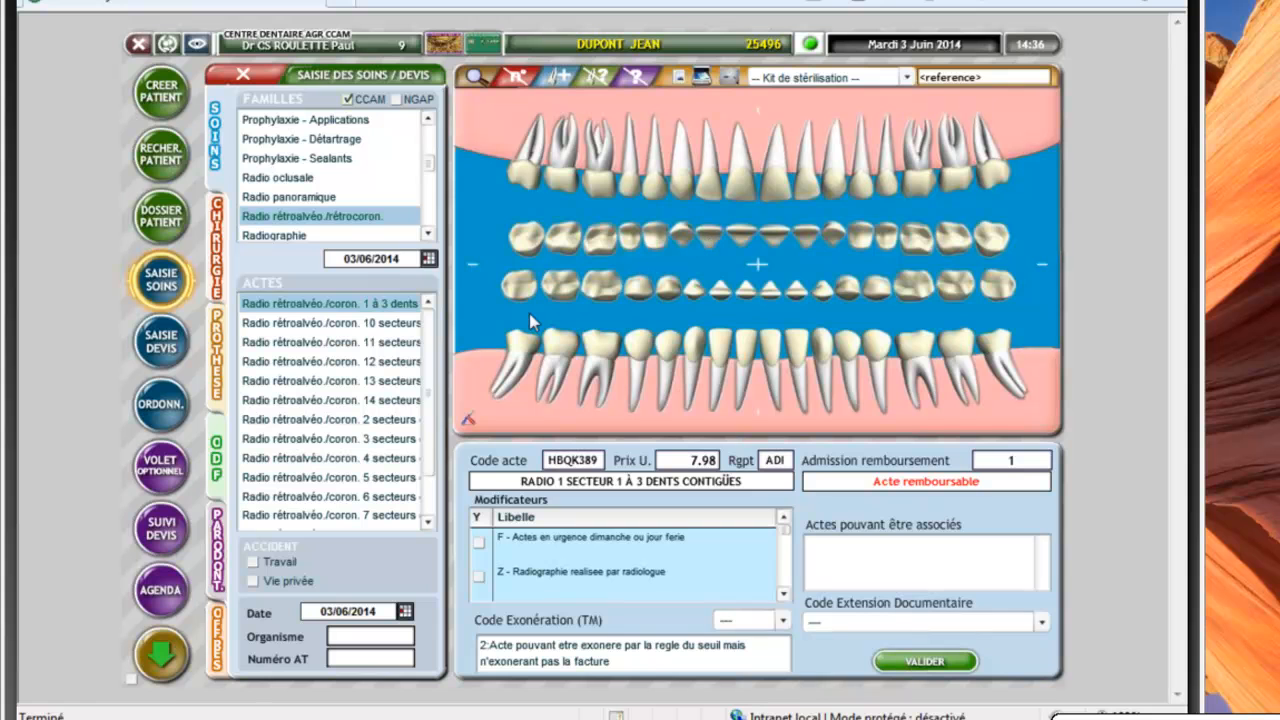
left_click(607, 190)
left_click(607, 190)
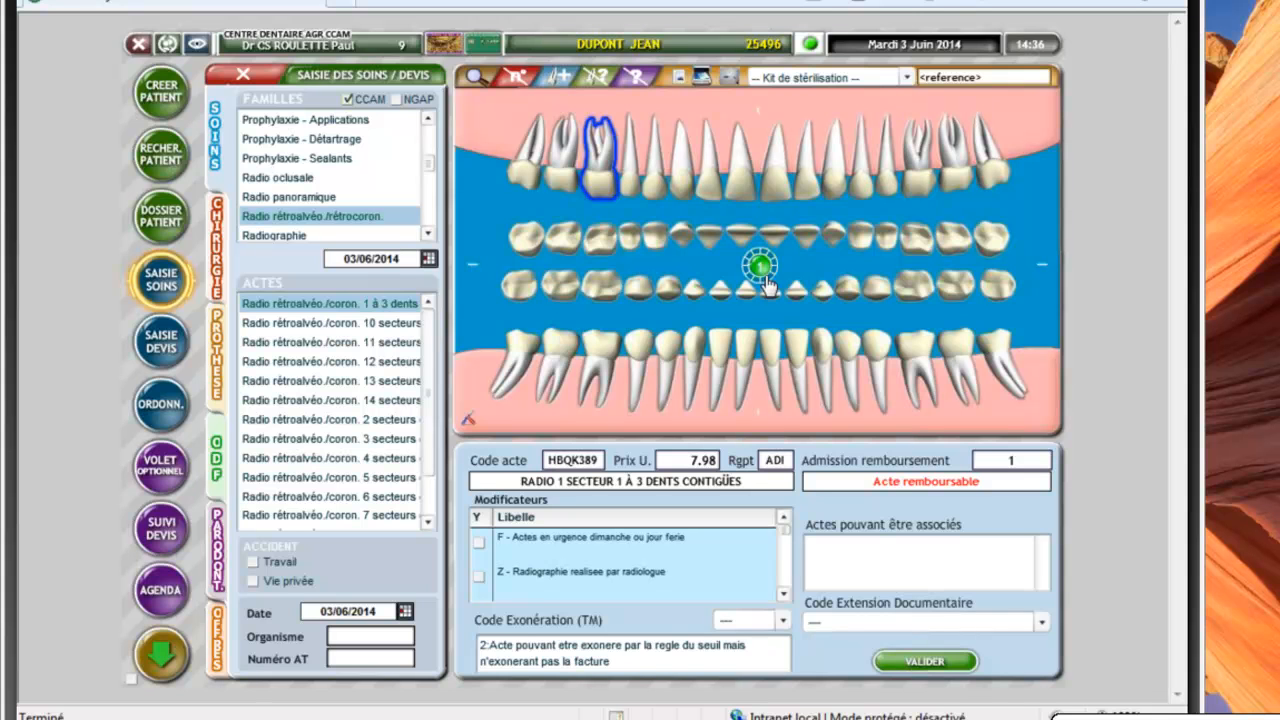
left_click(631, 198)
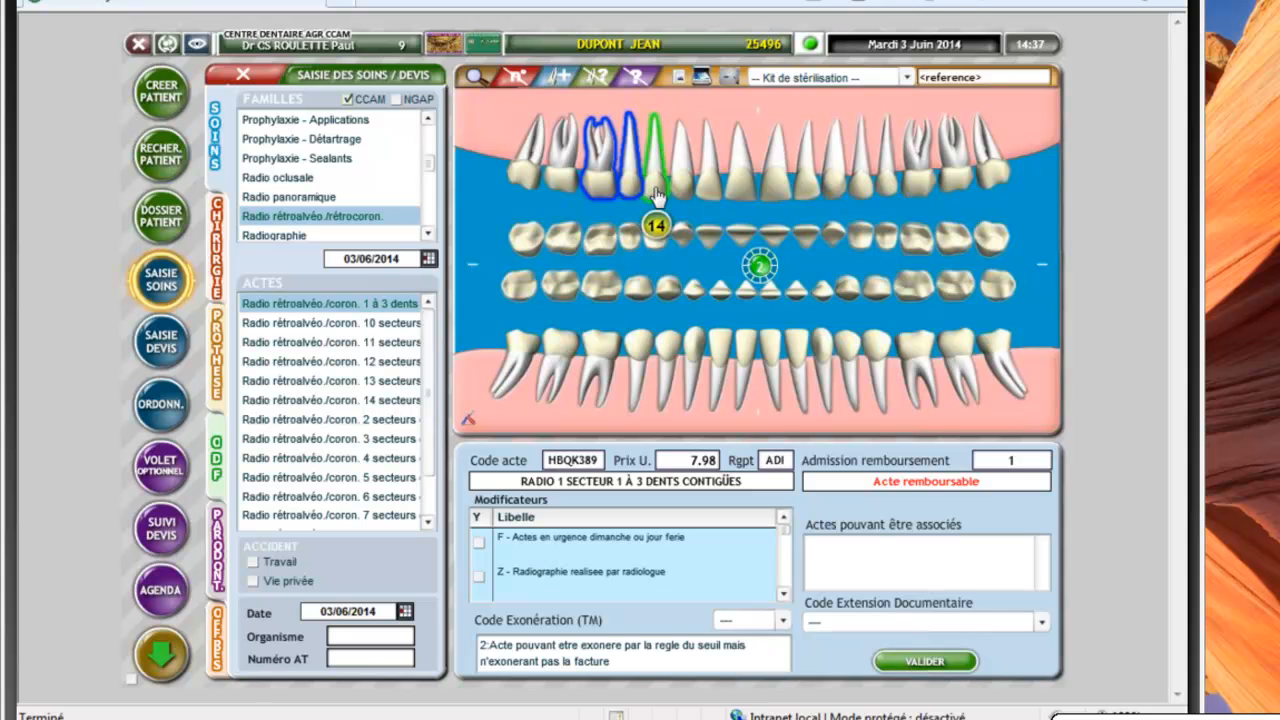
left_click(655, 205)
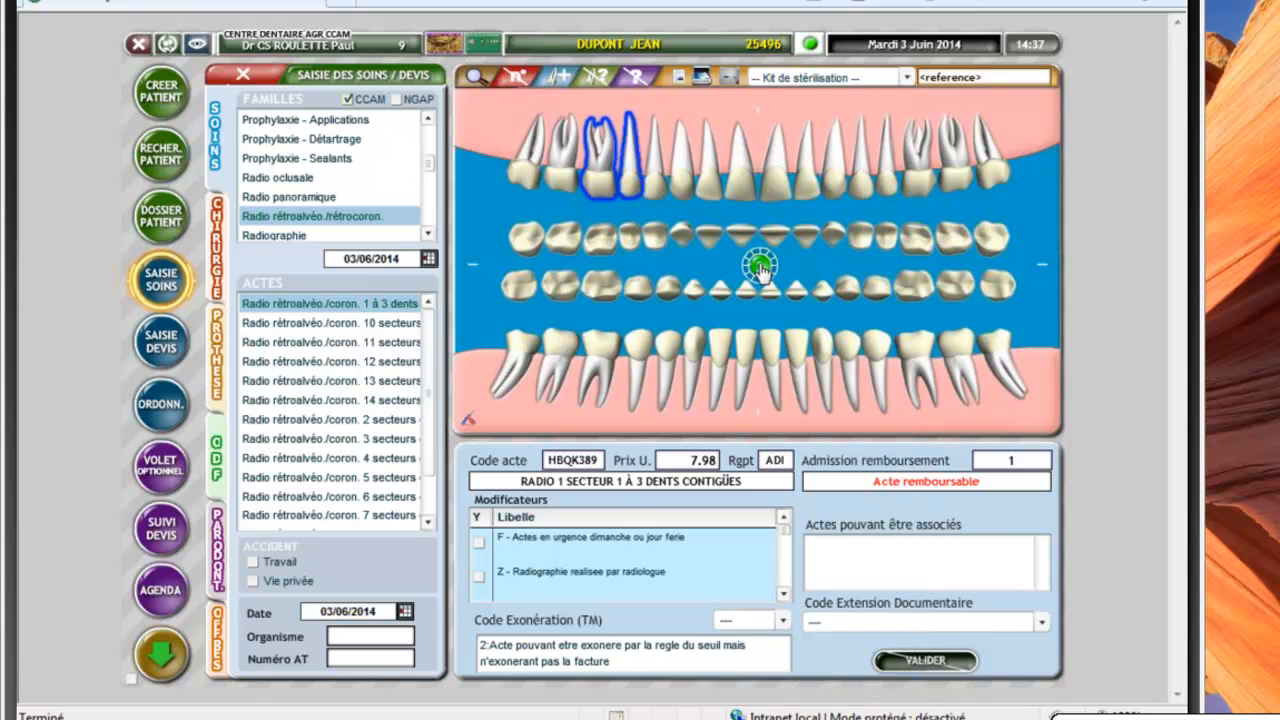
left_click(760, 268)
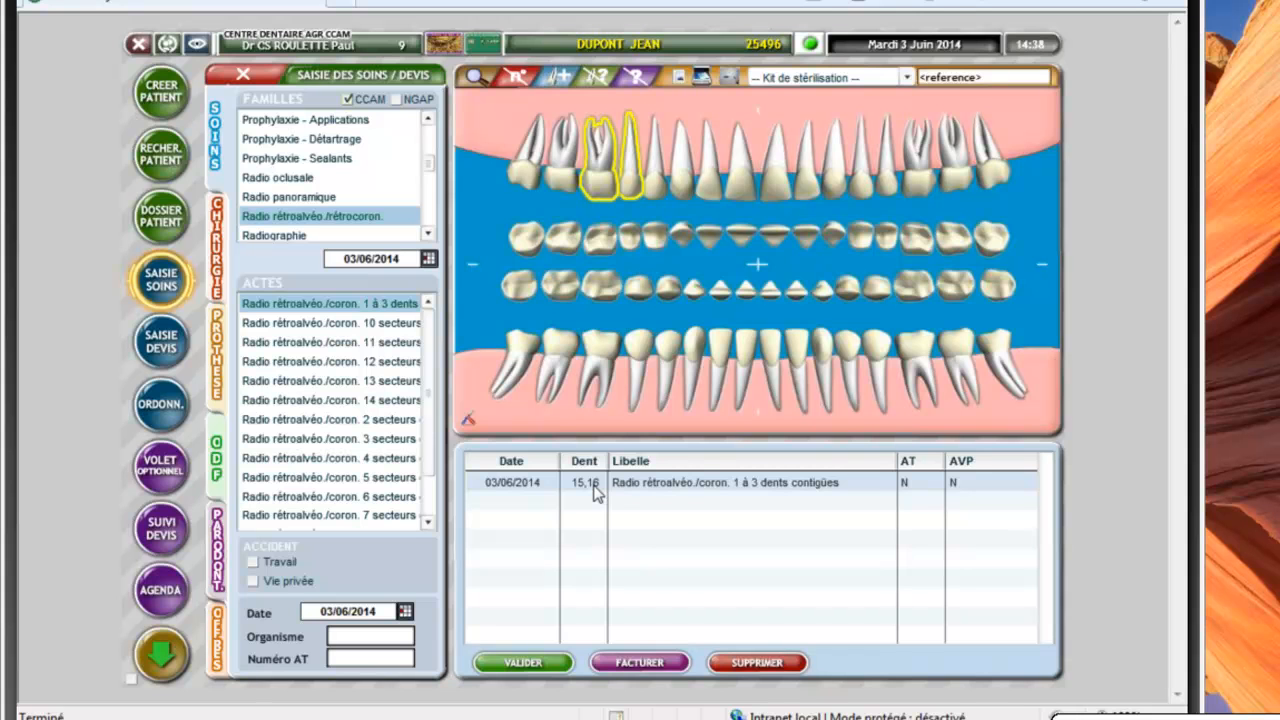
Bill the 7.98 radiograph as a secured FSE and close the care sheet
left_click(640, 662)
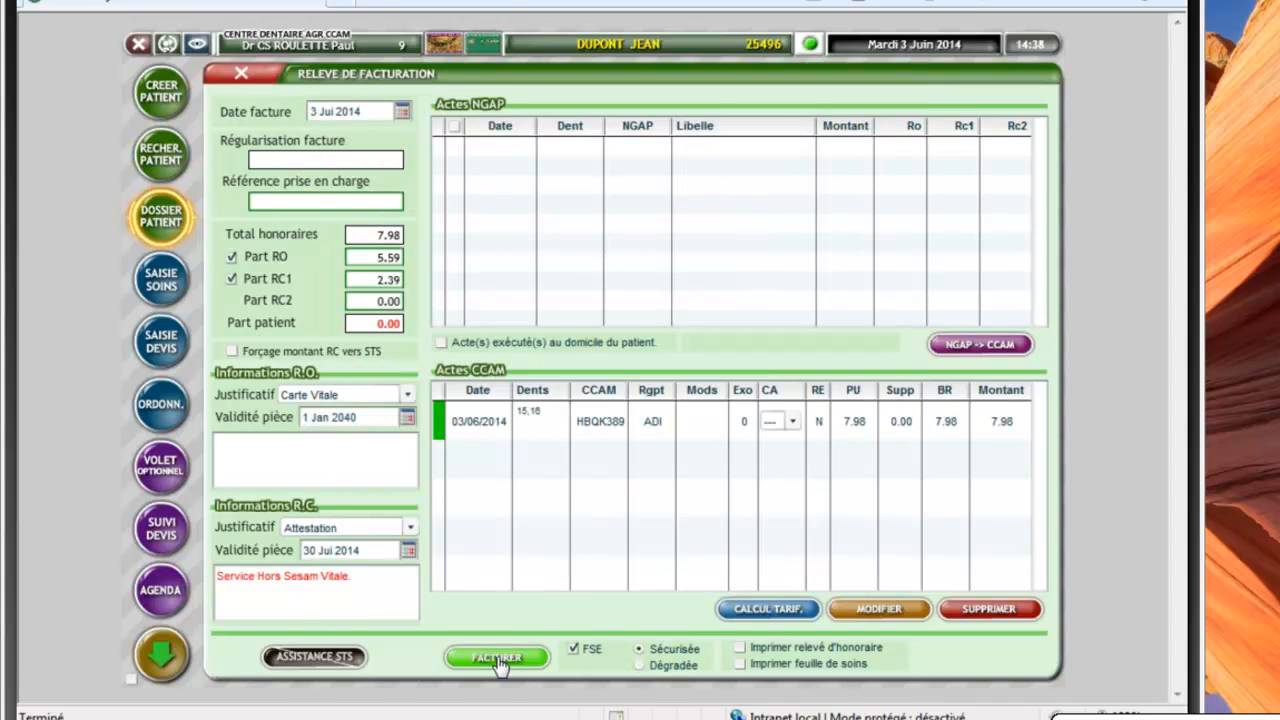
left_click(498, 660)
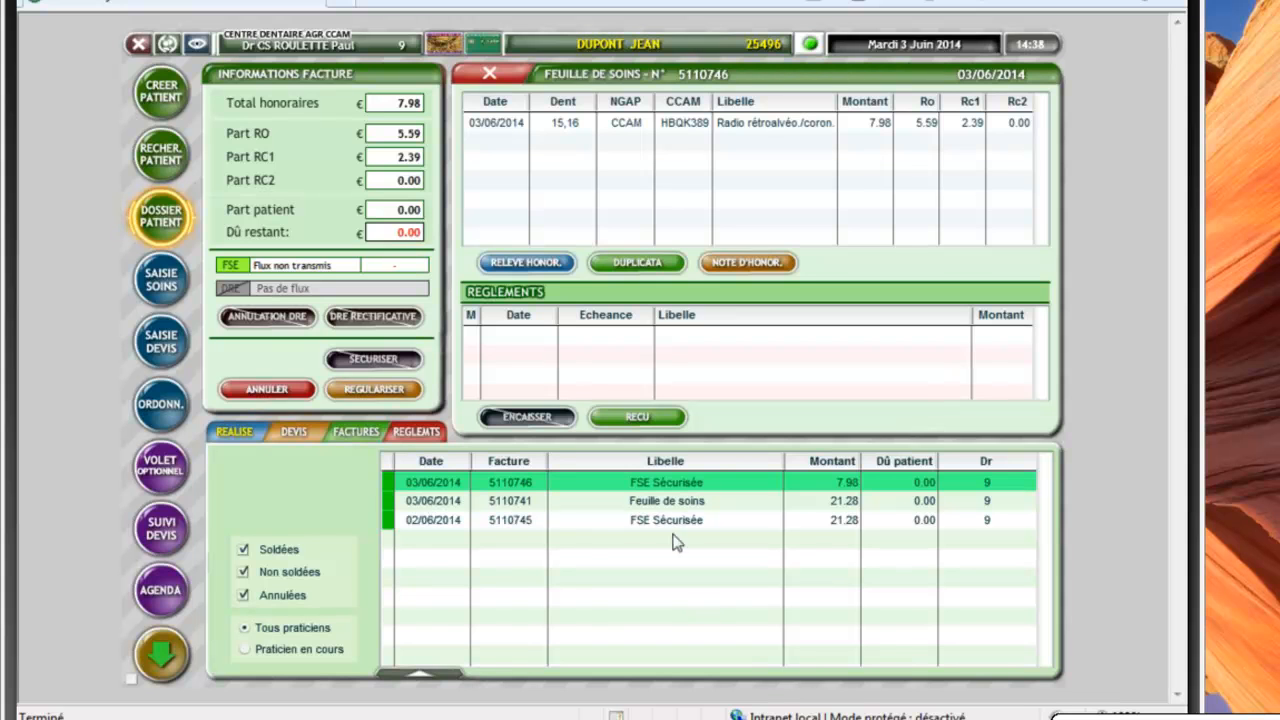
left_click(493, 74)
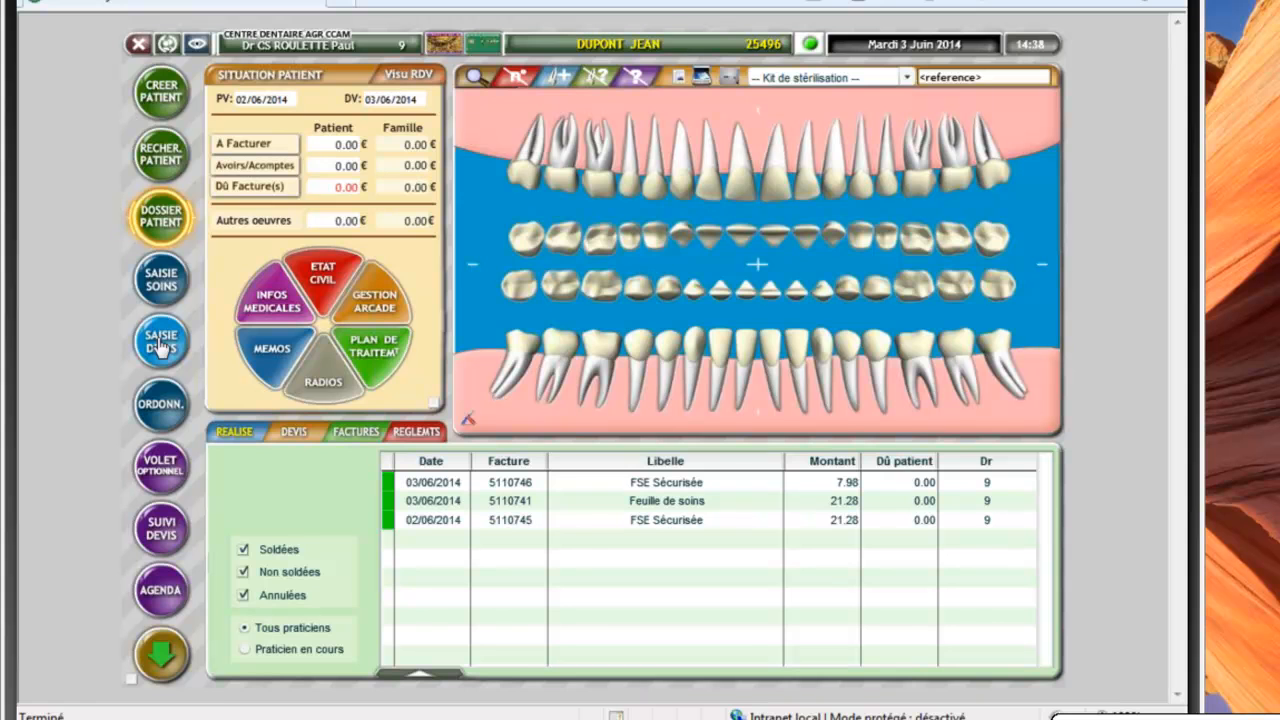
In a new quote, pick Amov.- Metal. définitive > Stellite 4 dents with PROTHESE MOBILE STELLITE associated
left_click(160, 343)
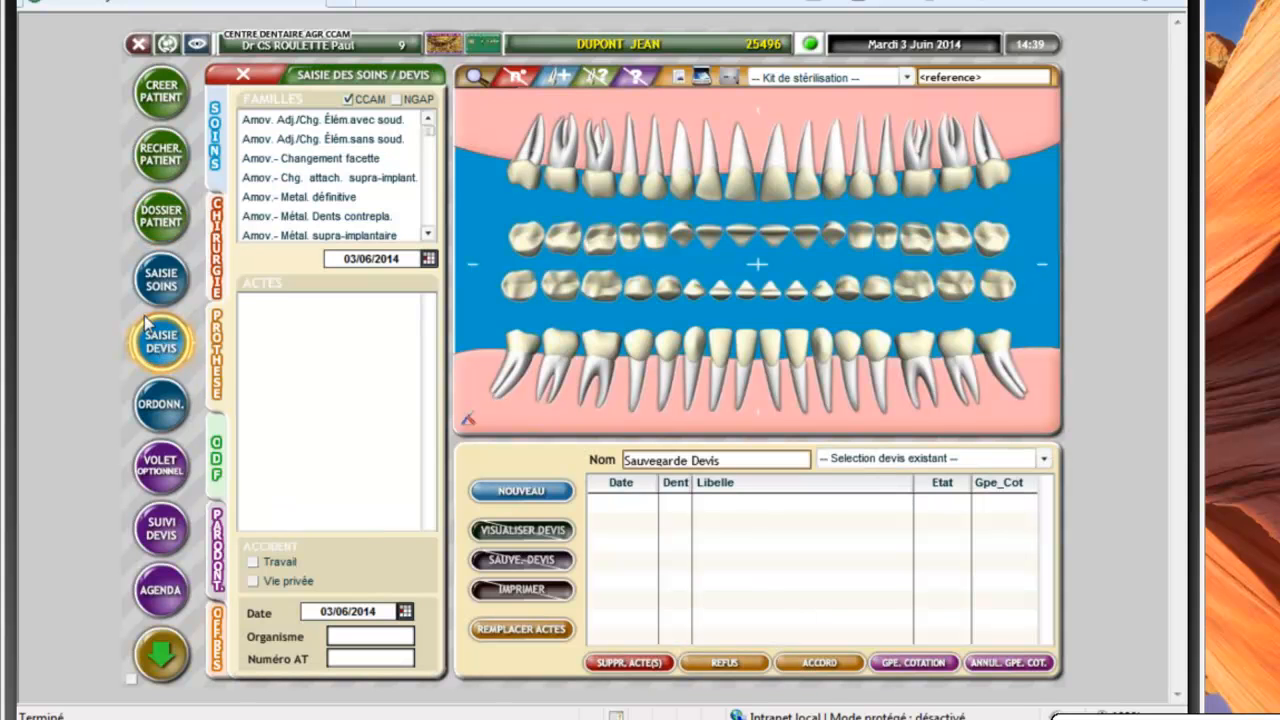
left_click(340, 203)
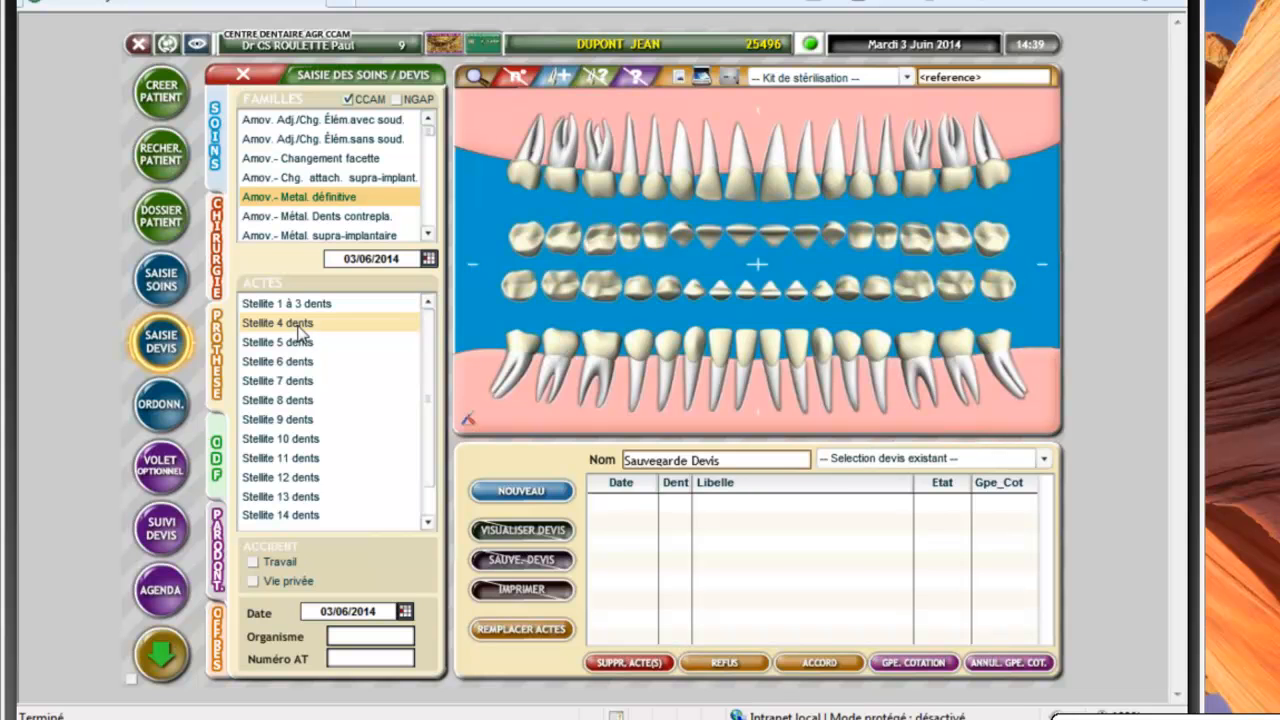
left_click(299, 332)
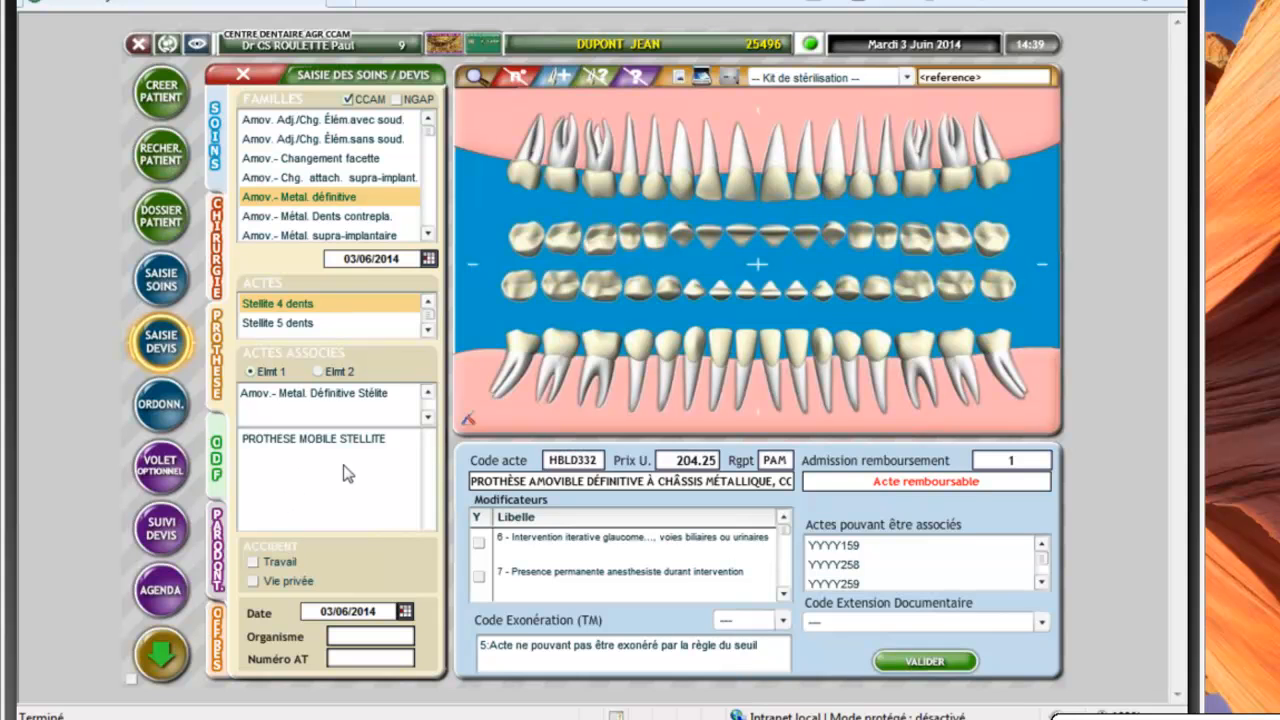
left_click(310, 450)
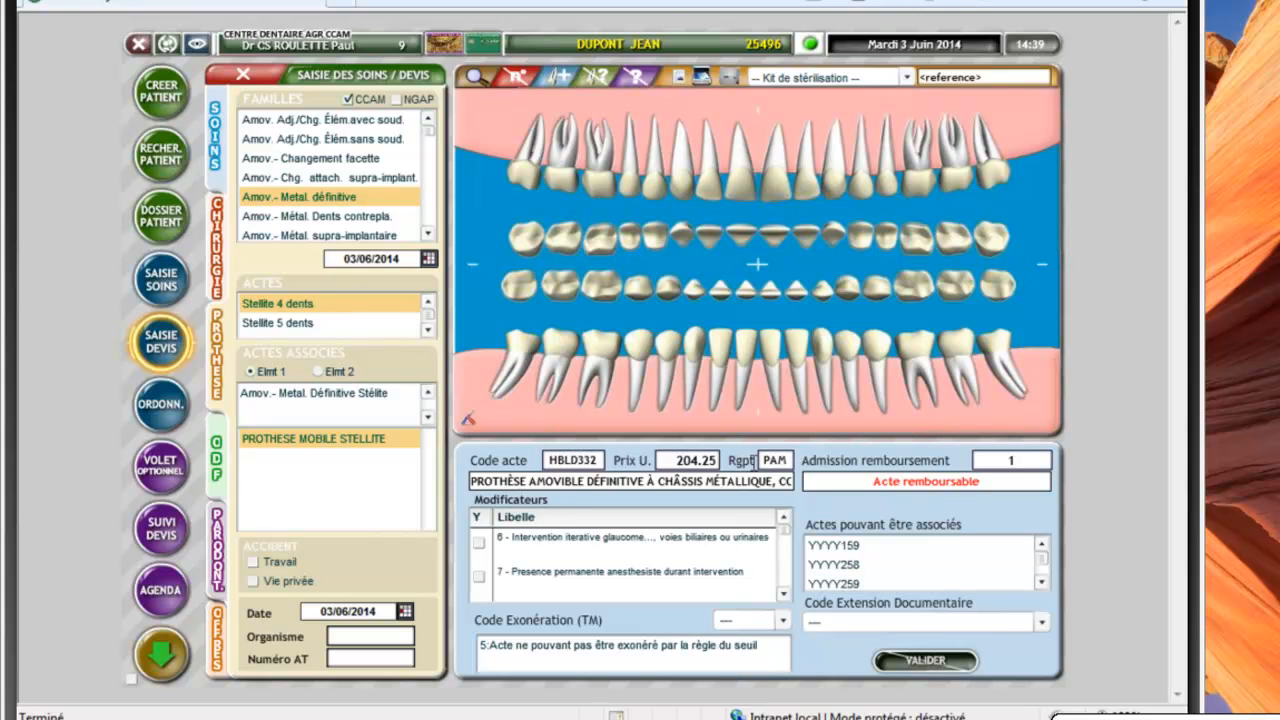
Place the Stellite on teeth 16, 15, 13, 12, add PLAQUE BASE METAL HAUT, and validate
left_click(725, 403)
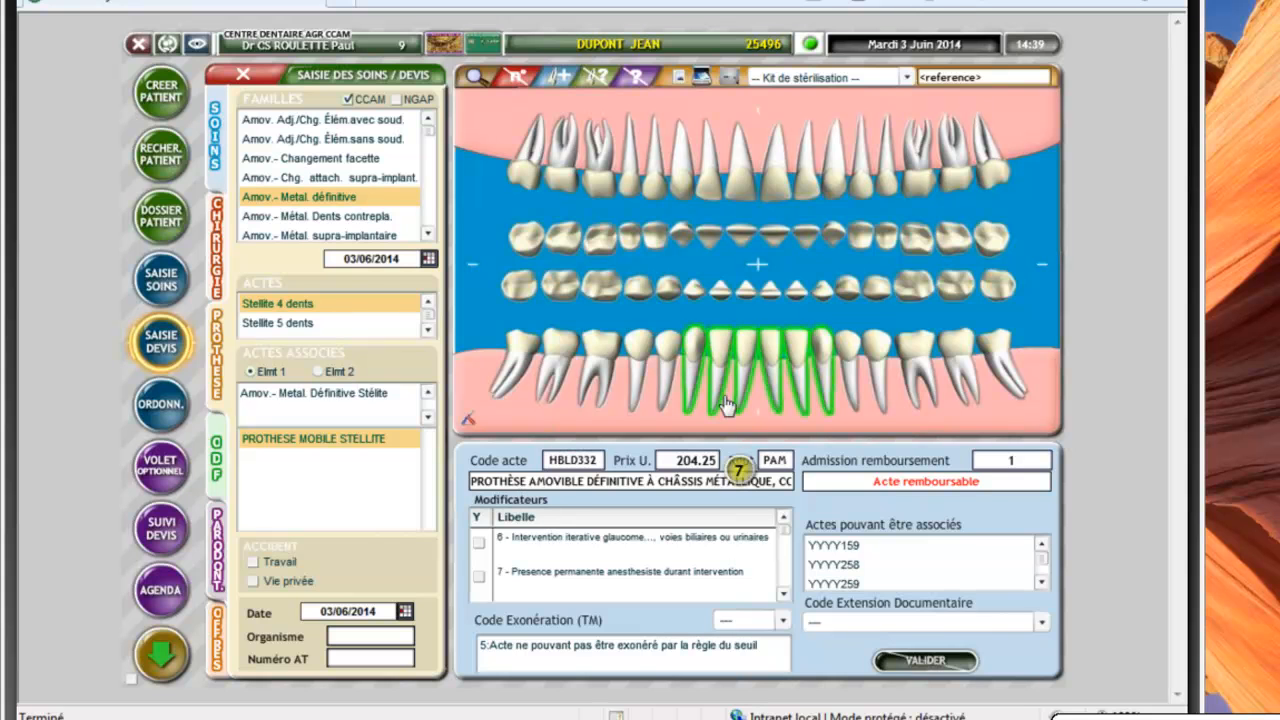
left_click(630, 160)
left_click(680, 160)
left_click(594, 195)
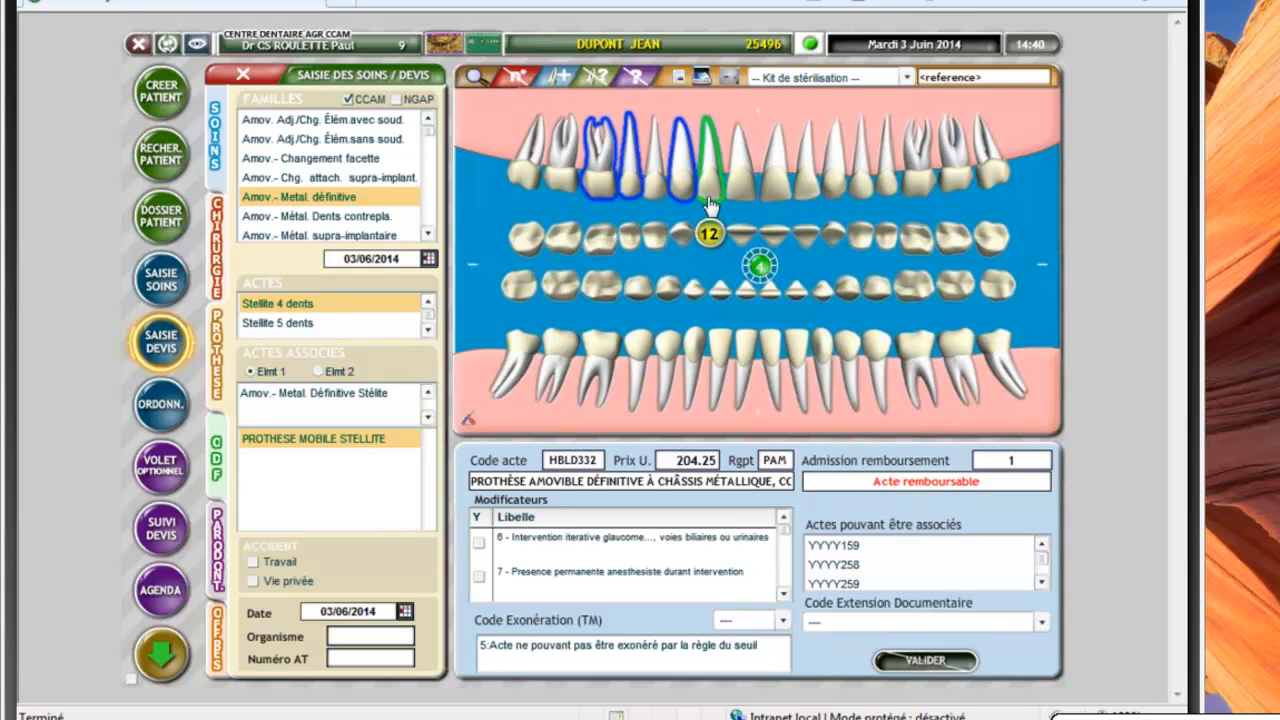
left_click(738, 218)
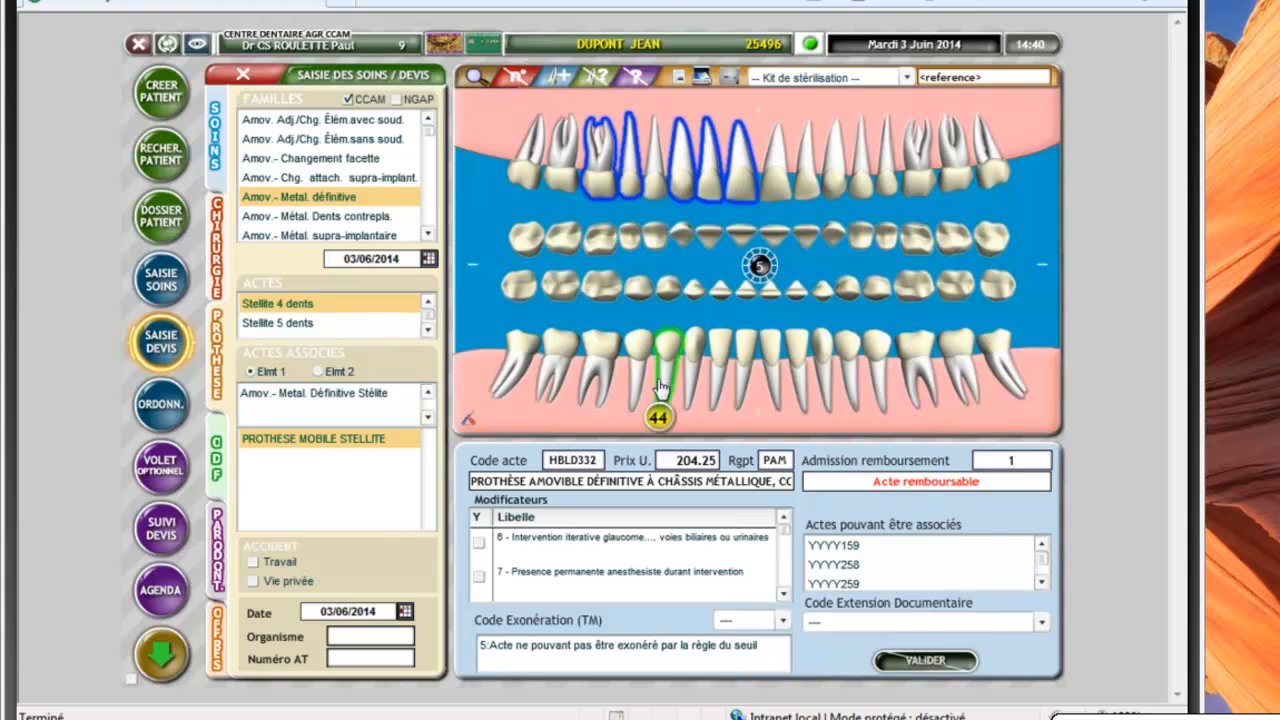
left_click(740, 215)
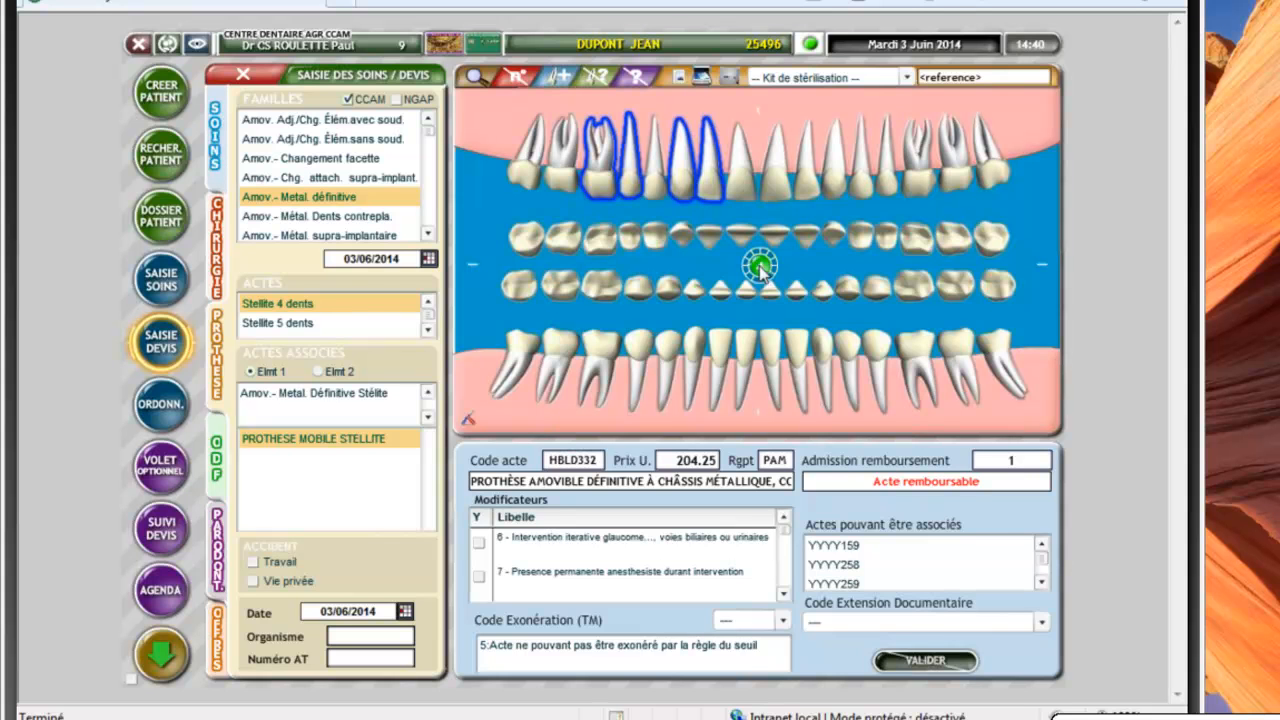
left_click(760, 267)
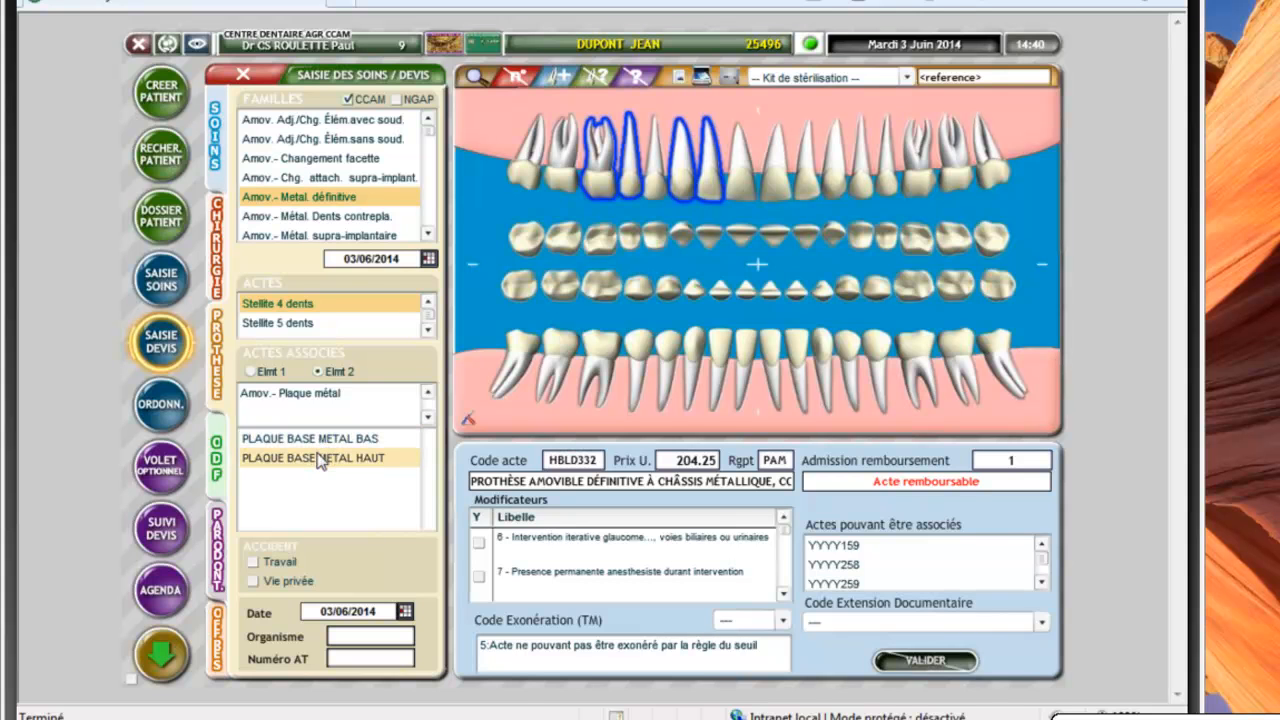
left_click(318, 459)
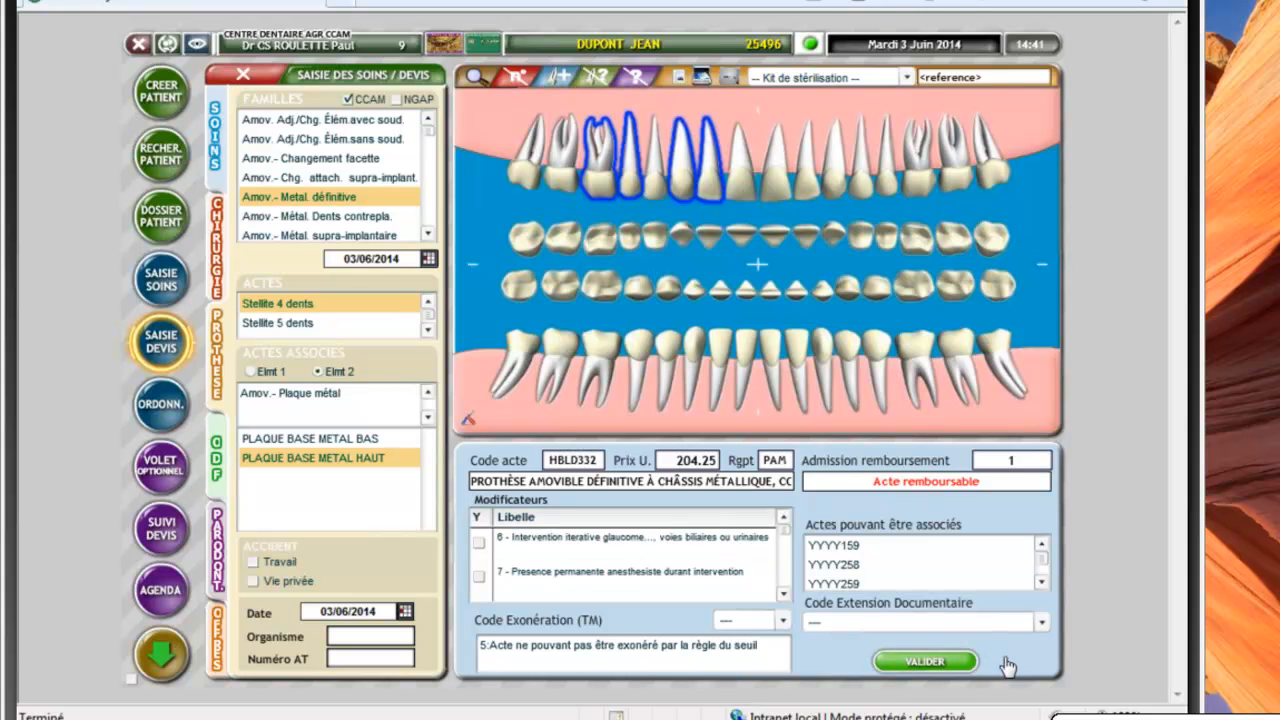
left_click(934, 664)
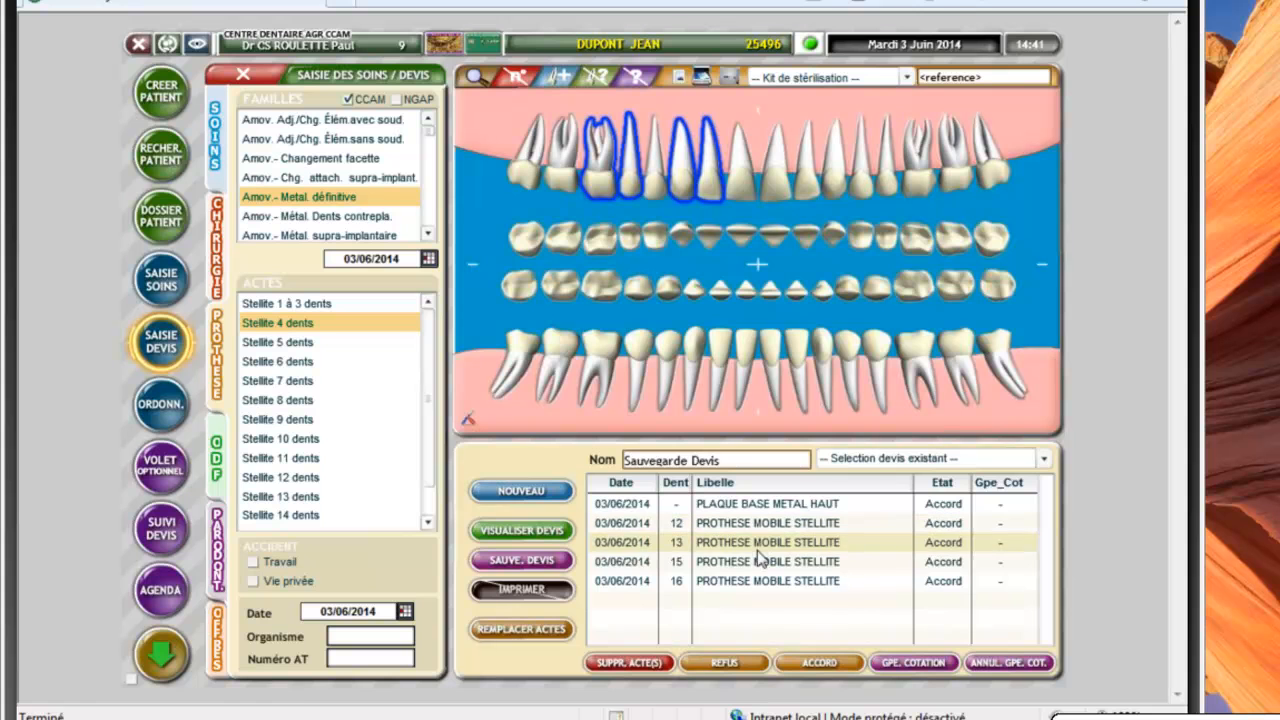
Rename the quote to 'amov metal def haut' and save it
left_click_drag(726, 460, 611, 460)
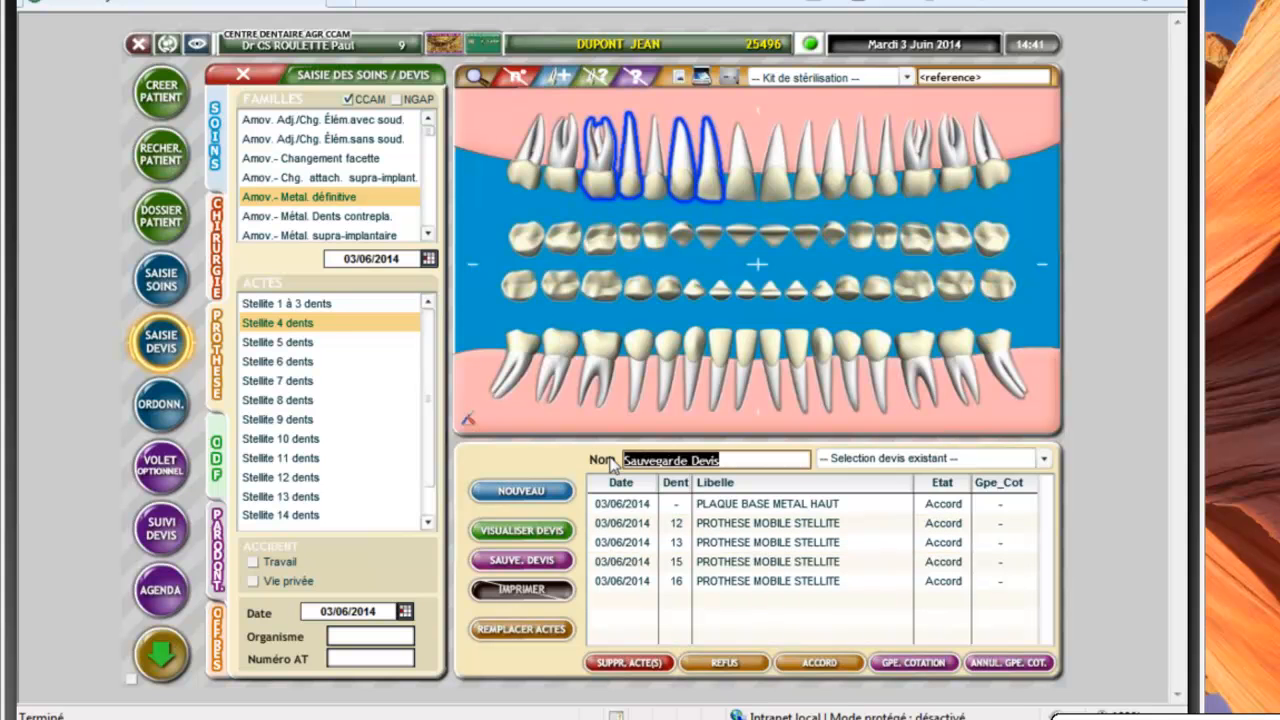
type("amov meta")
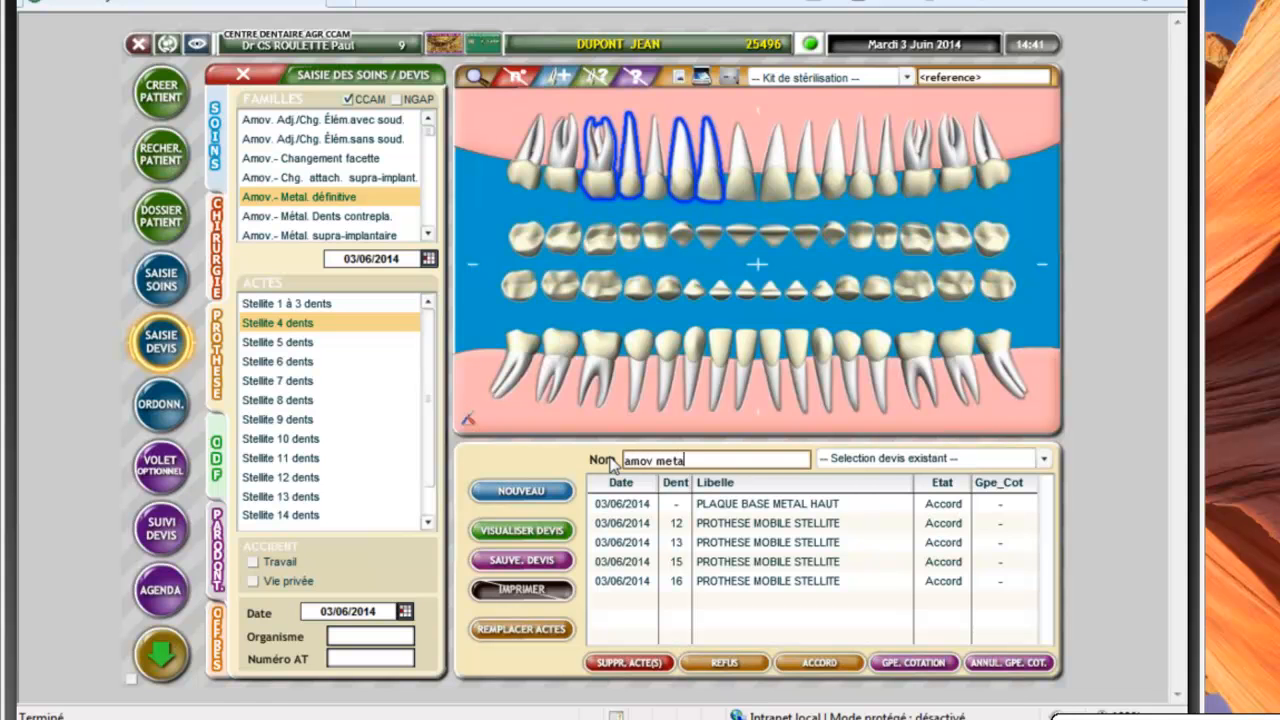
type("l def haut")
left_click(529, 562)
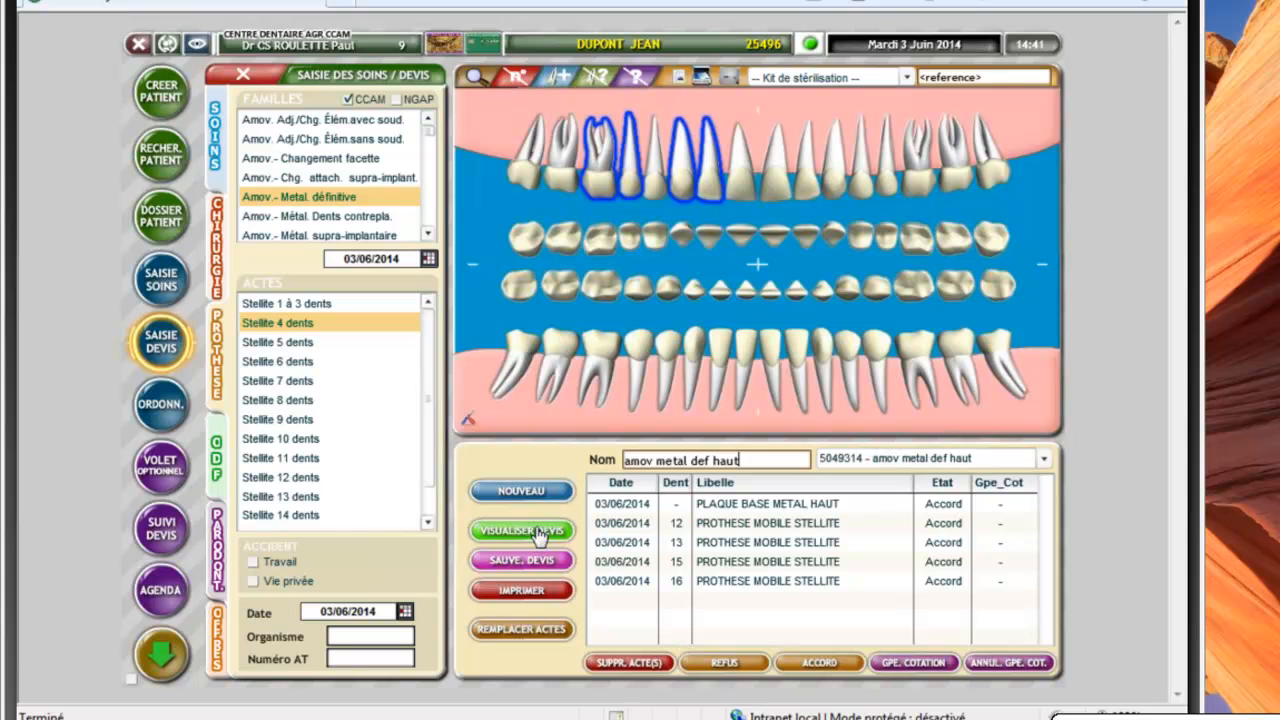
left_click(540, 533)
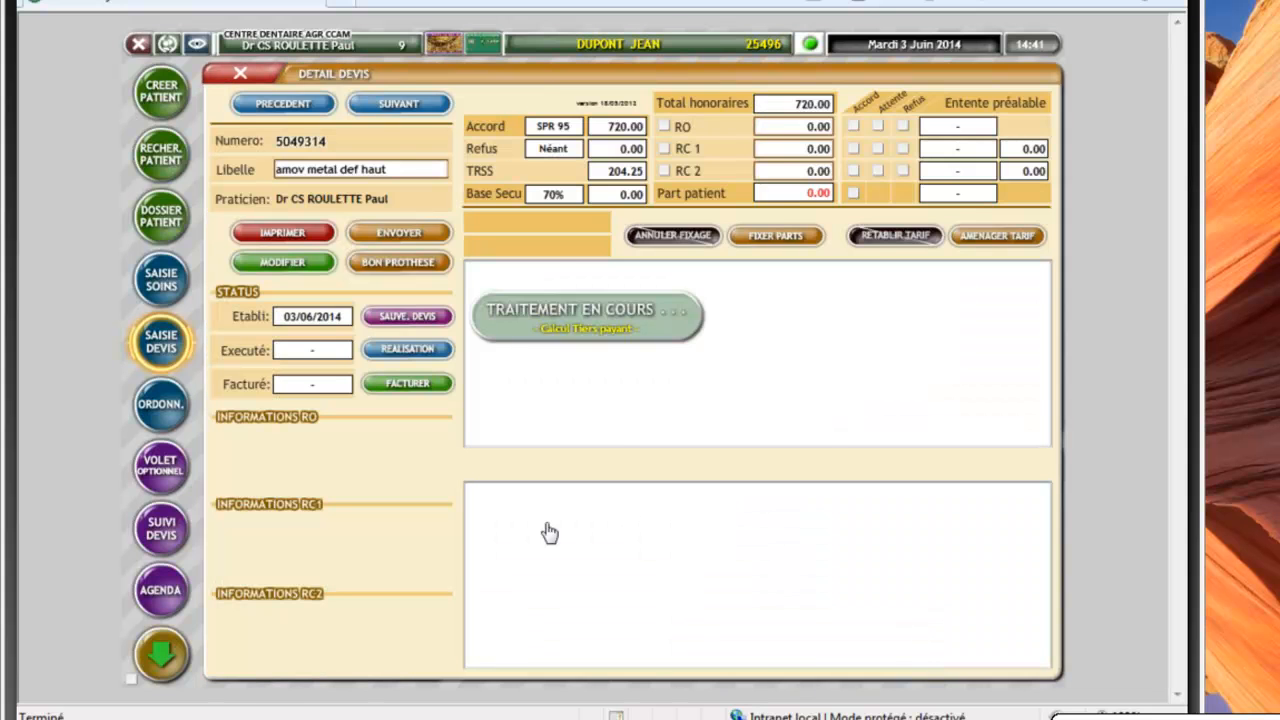
left_click(444, 343)
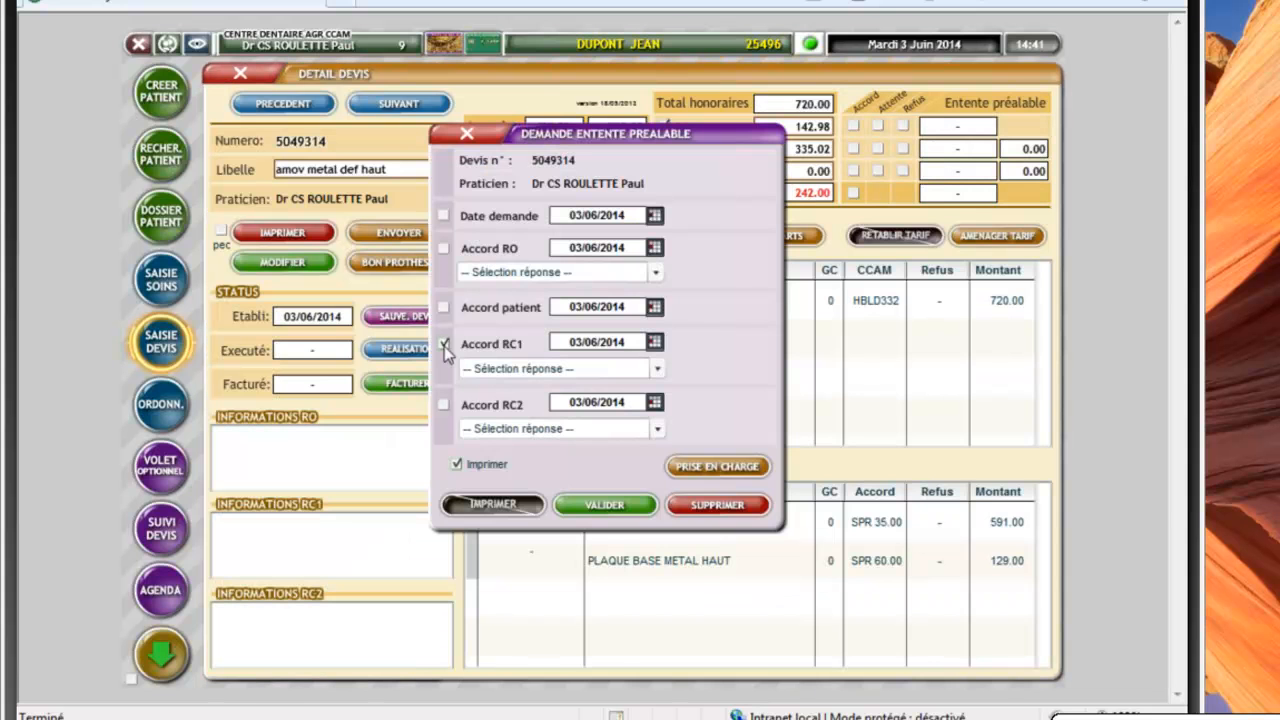
left_click(606, 506)
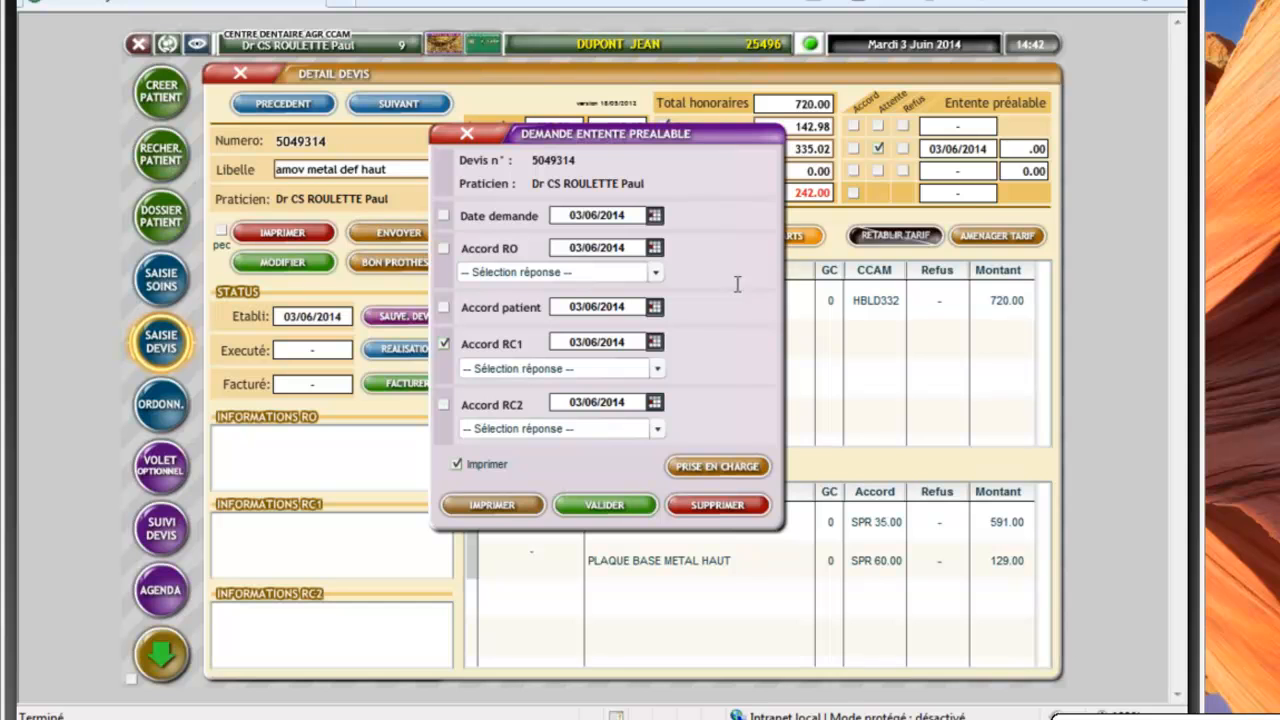
left_click(715, 470)
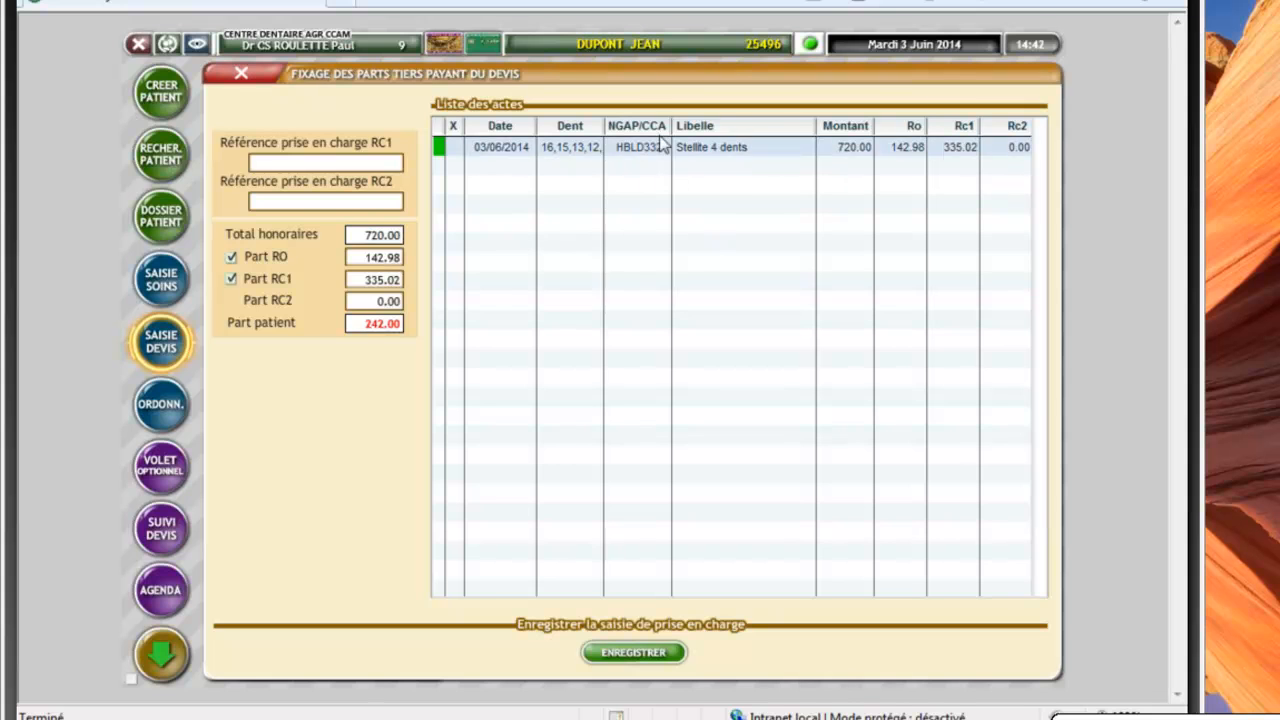
Set the Stellite line's RC1 share to 400.00 (patient 177.02) and enter the RC1 coverage reference
left_click(966, 148)
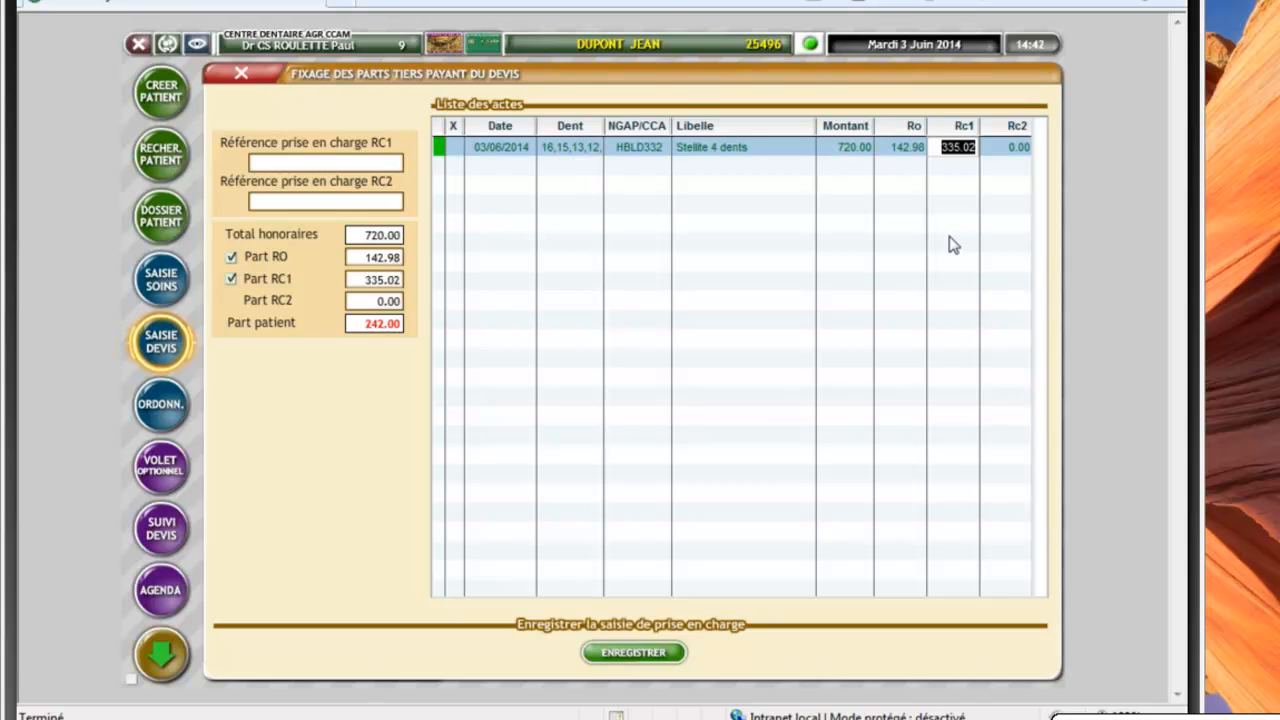
type("400")
left_click(364, 162)
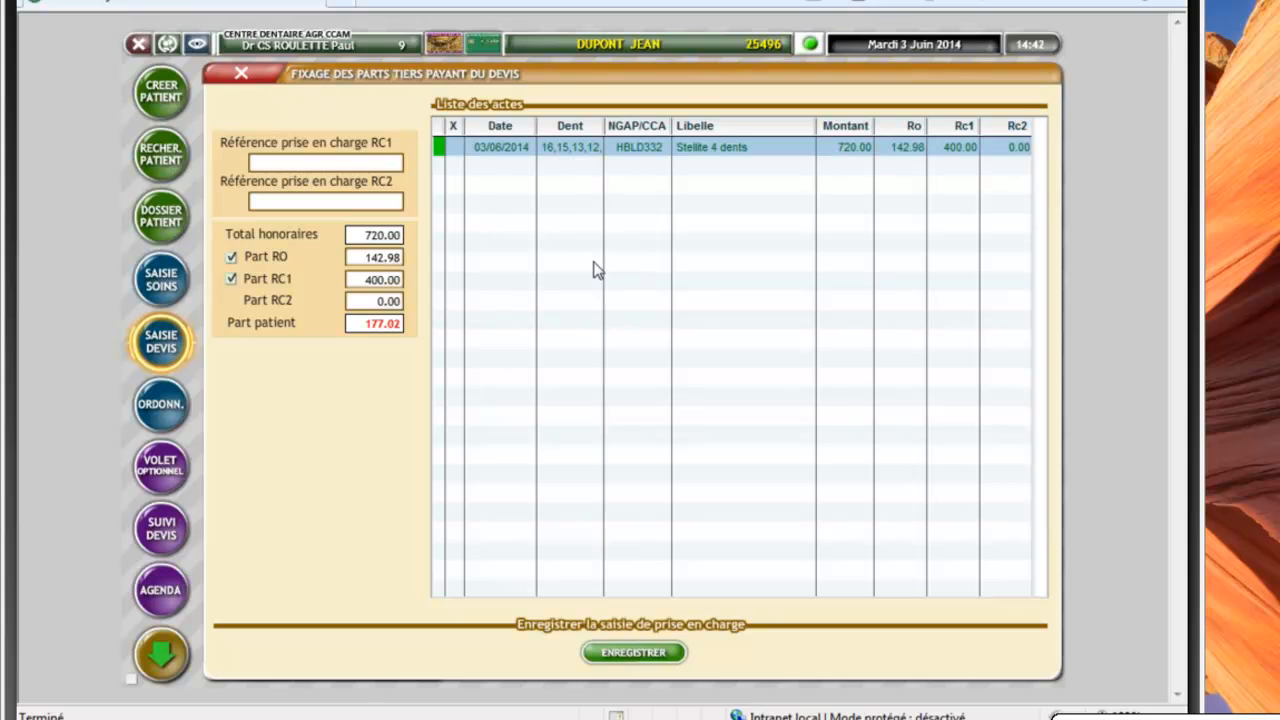
type("123456")
Save the tiers-payant split and validate the favourable RC1 prior agreement request
left_click(645, 653)
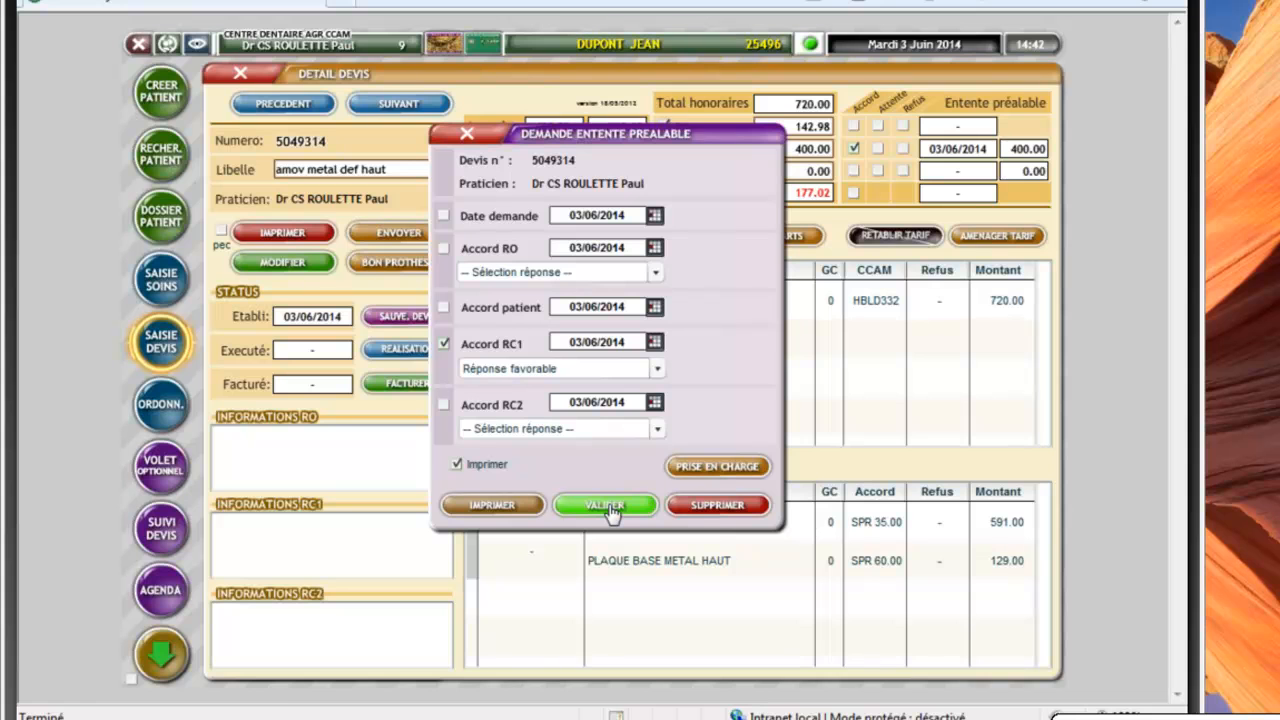
left_click(608, 507)
left_click(467, 134)
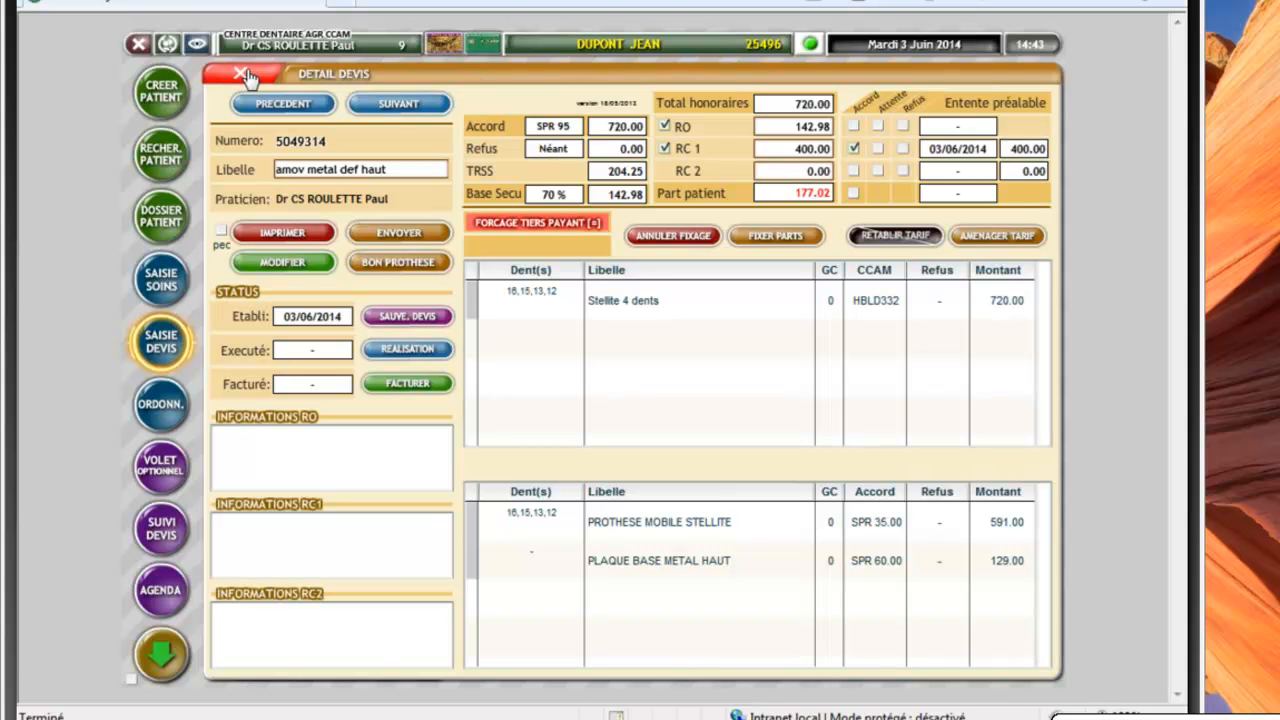
left_click(245, 75)
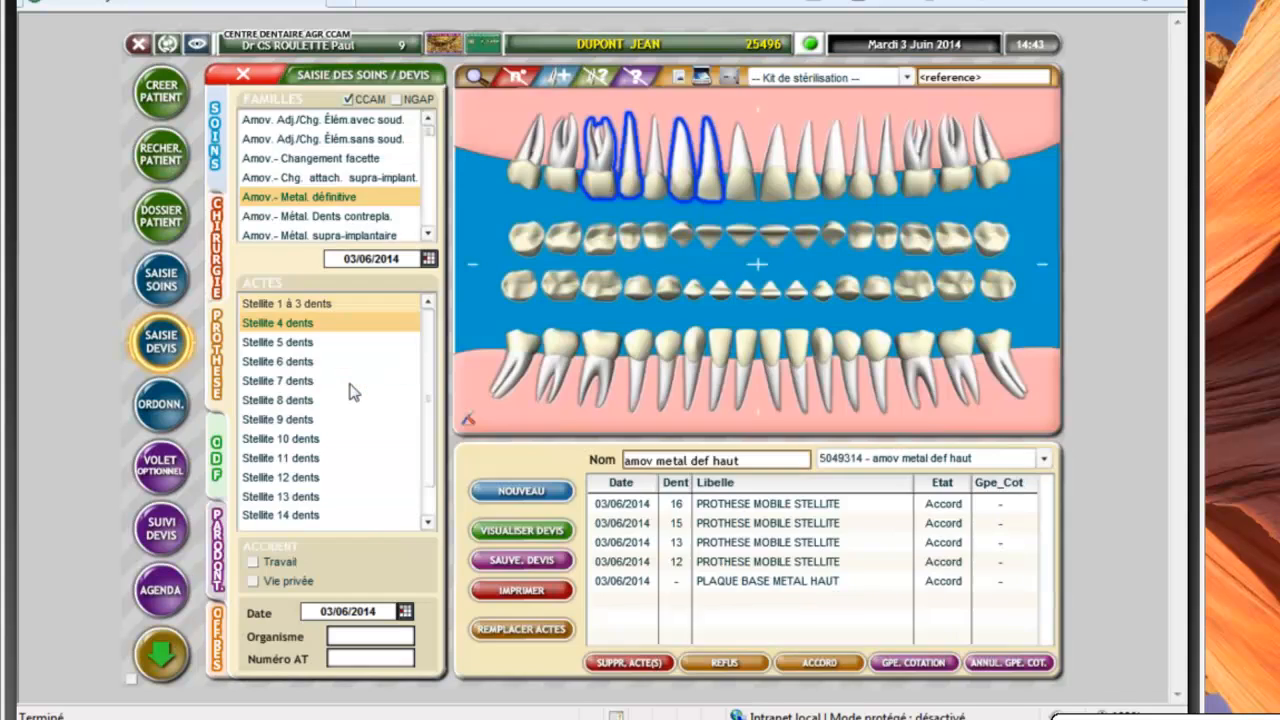
Mark the quote's Stellite 4 dents act on teeth 16, 15, 13, 12 as executed
left_click(293, 433)
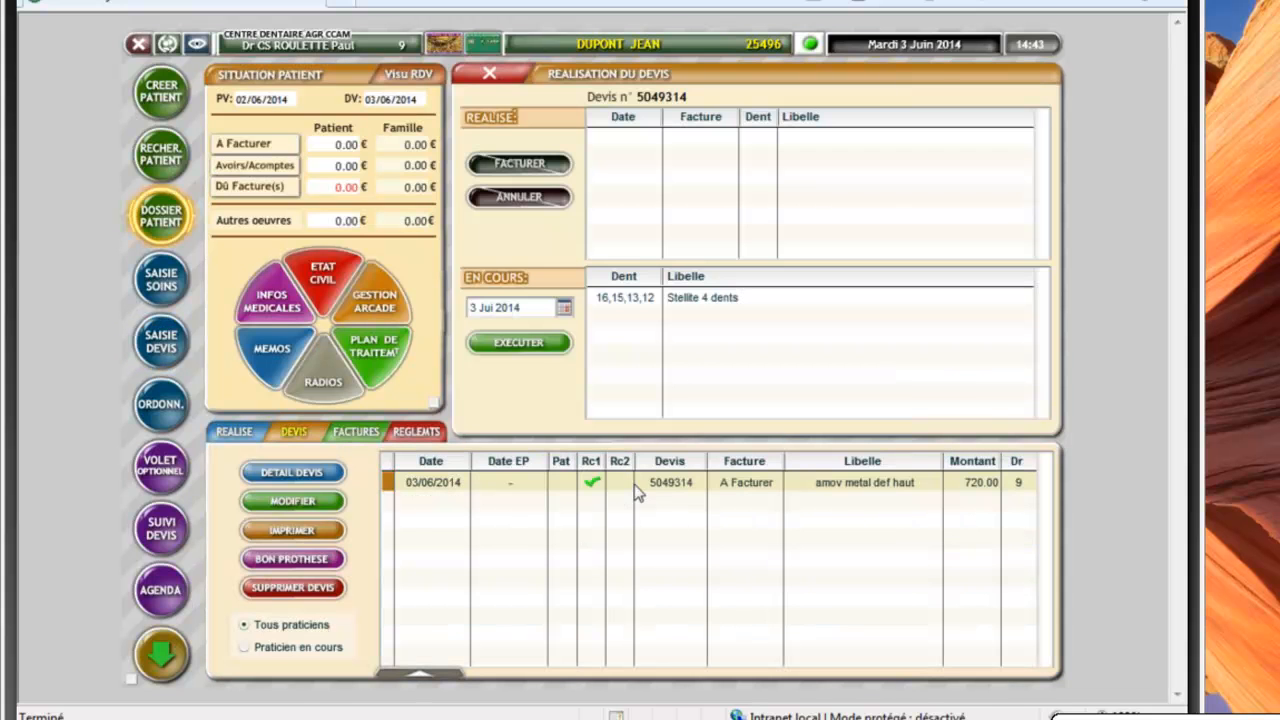
left_click(597, 485)
left_click(500, 342)
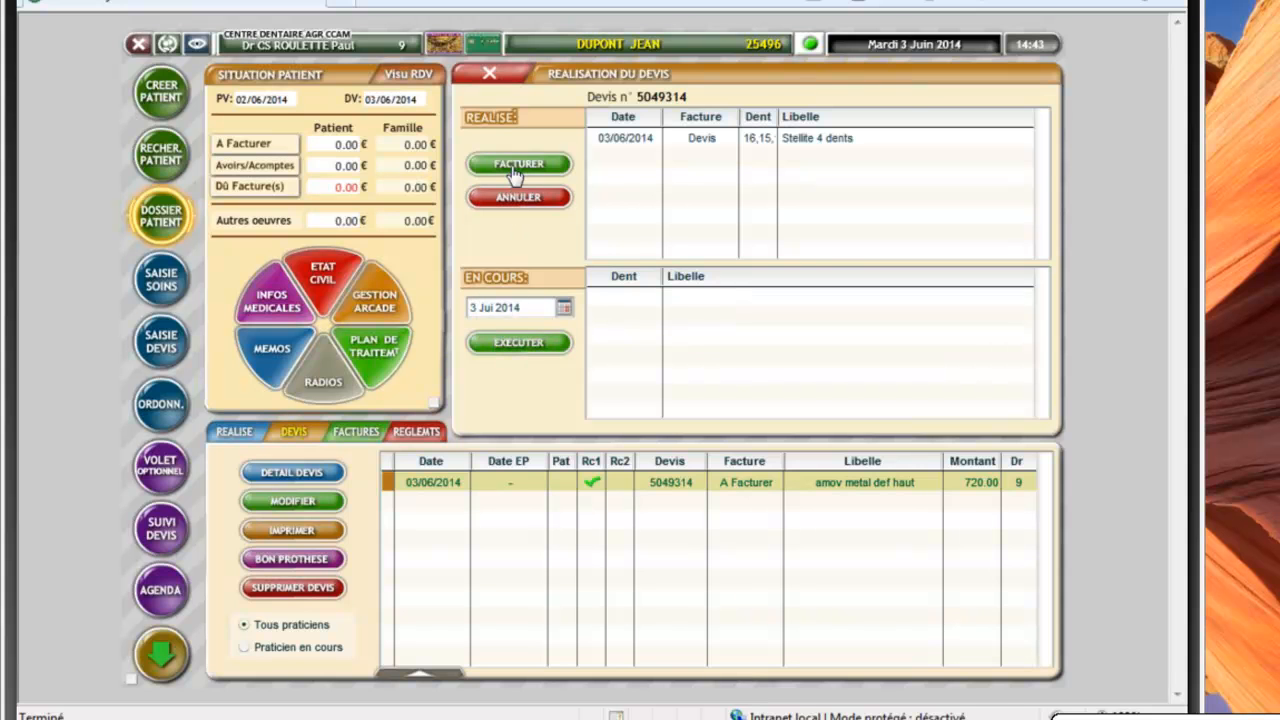
left_click(515, 175)
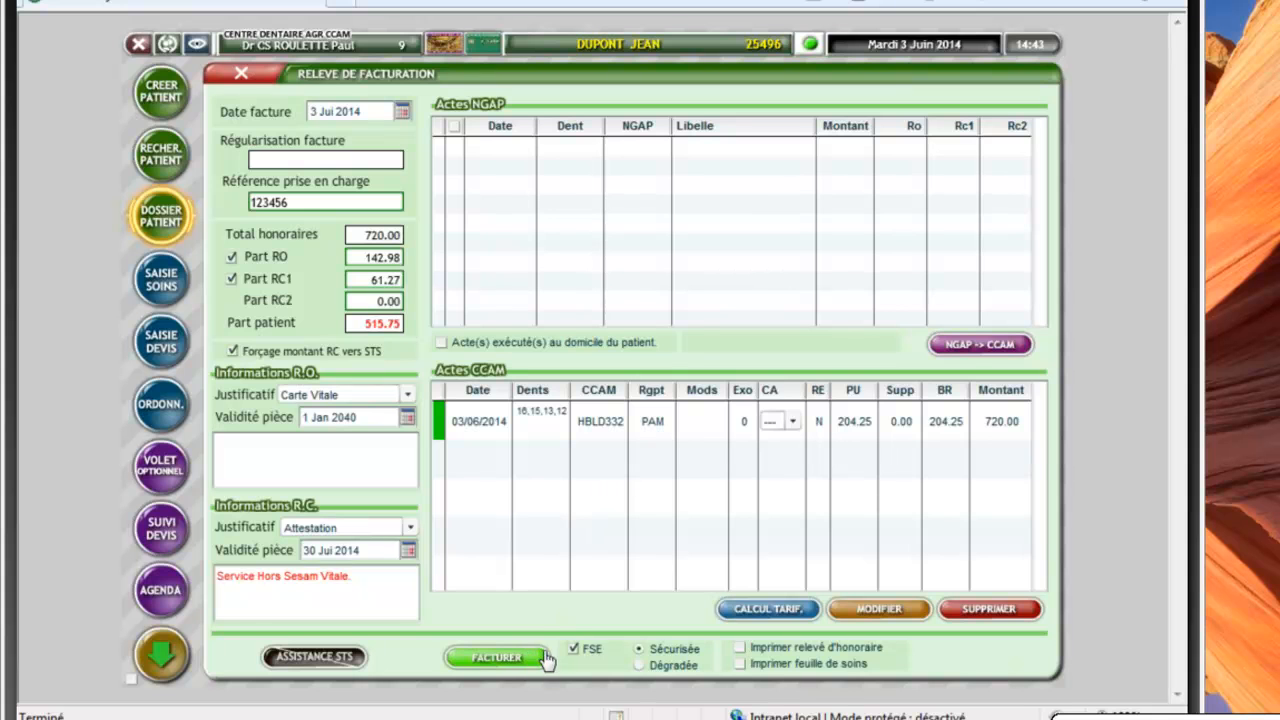
Issue the 720.00 secured FSE for the Stellite act, leaving 515.75 for the patient
left_click(515, 660)
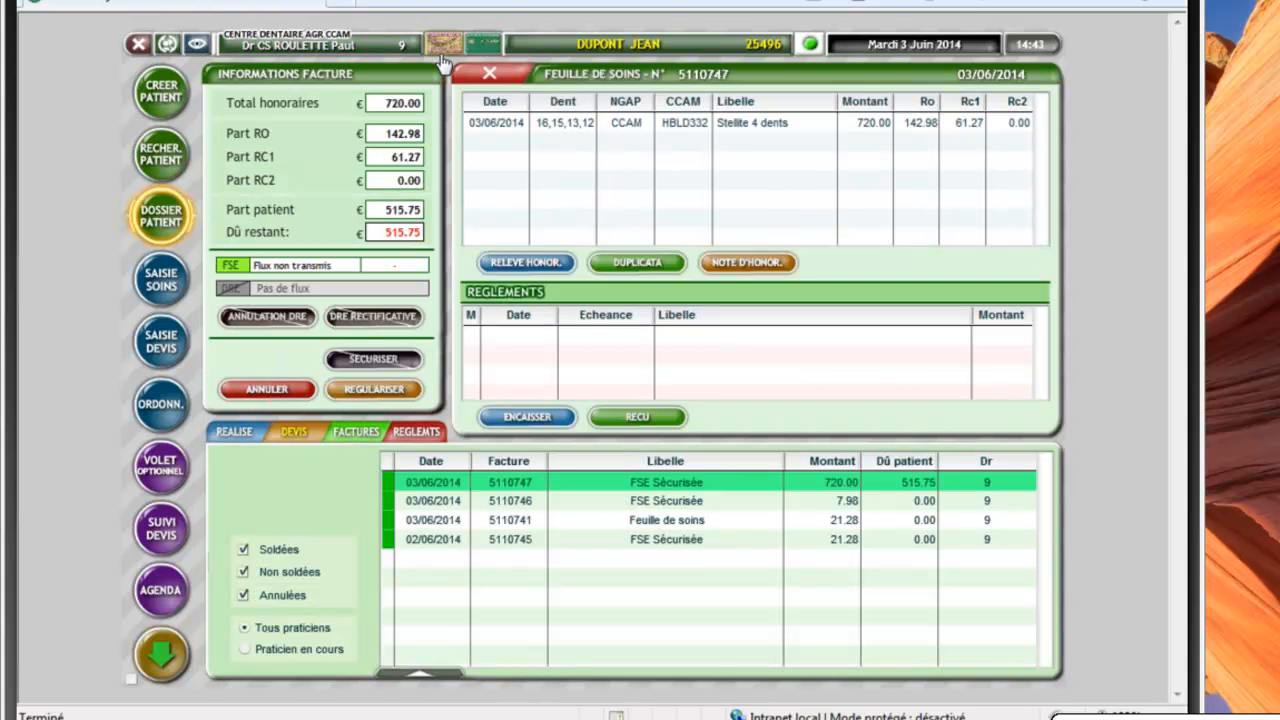
left_click(491, 76)
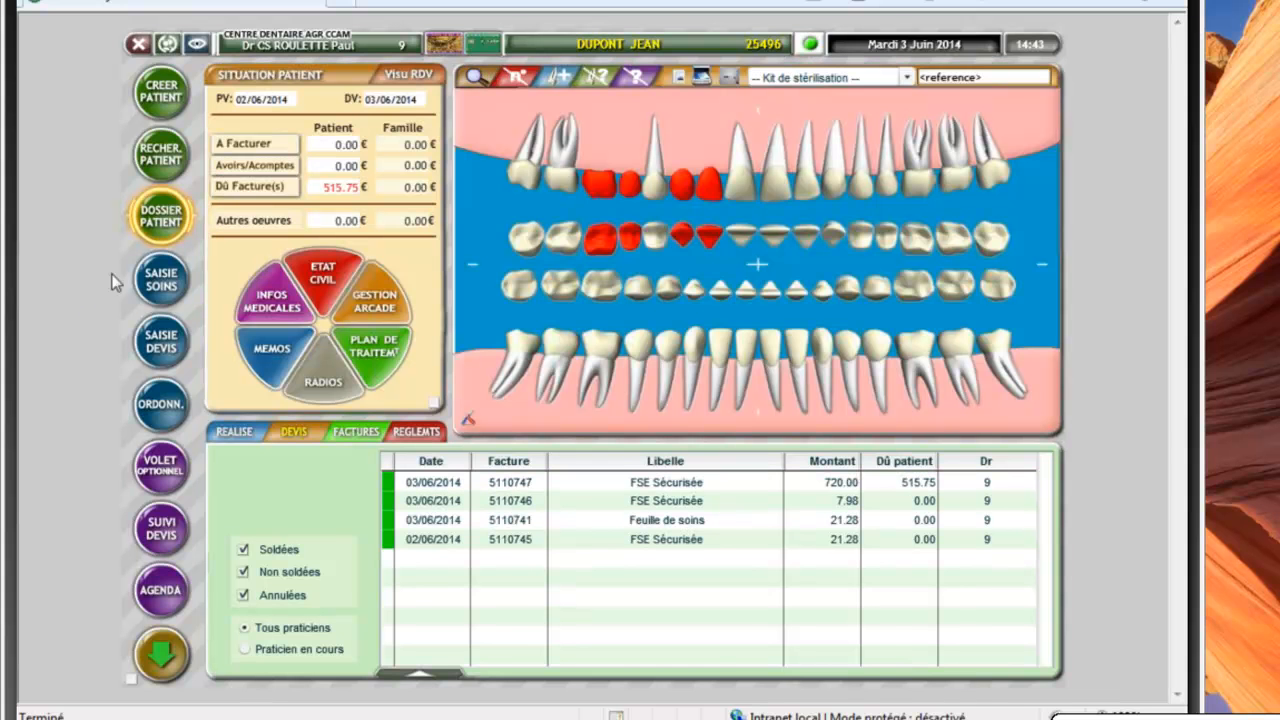
left_click(329, 275)
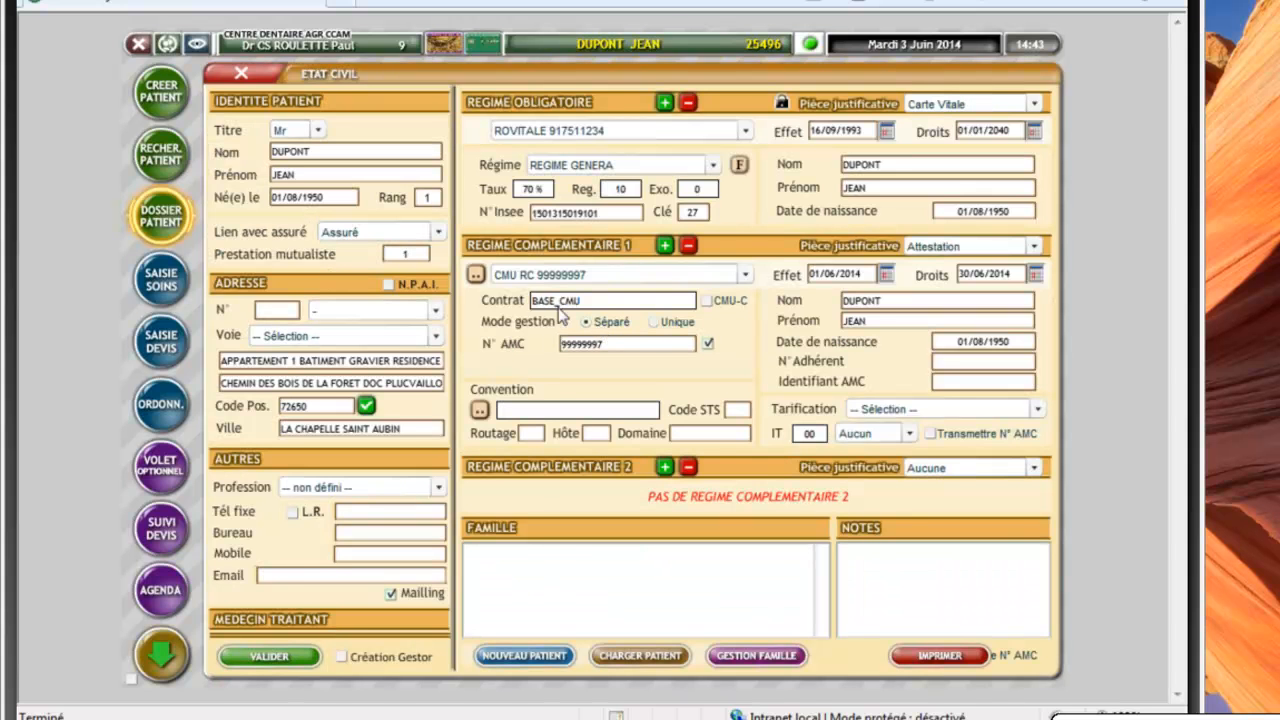
Replace complementary regime 1 with an Attestation-backed one, effective 01/06/2014, rights until 30/06/2014
left_click(688, 246)
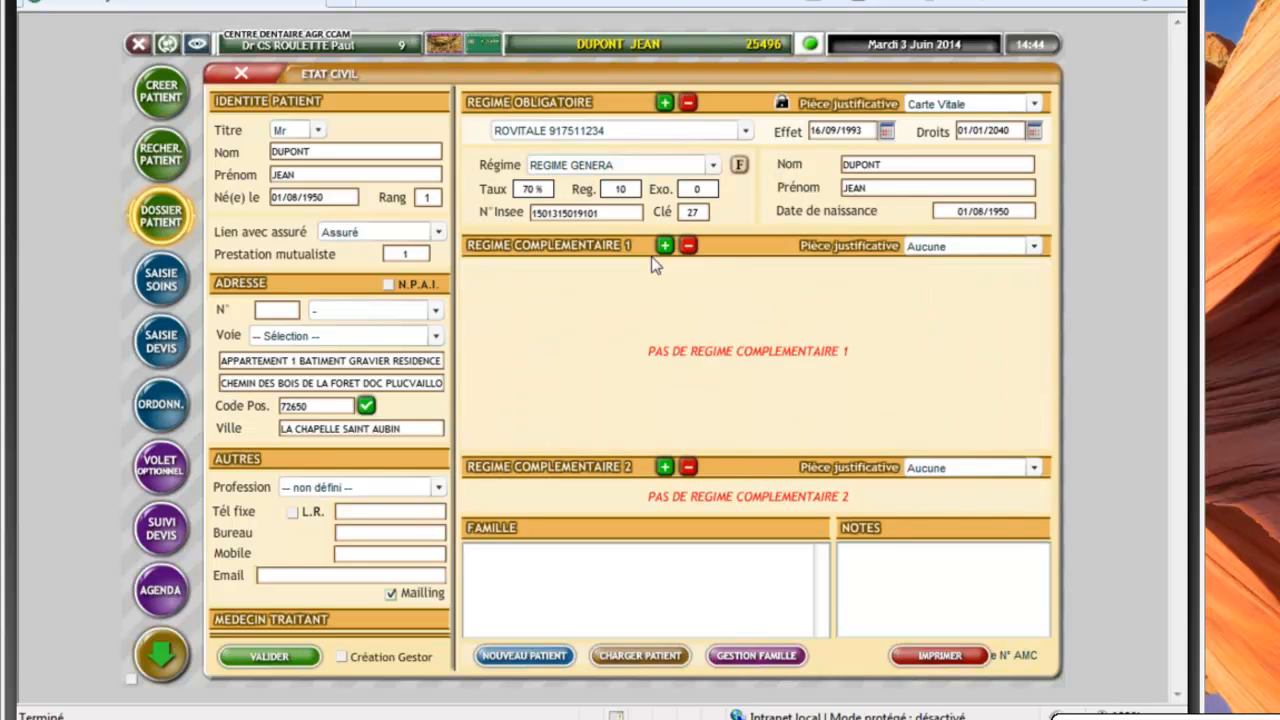
left_click(664, 246)
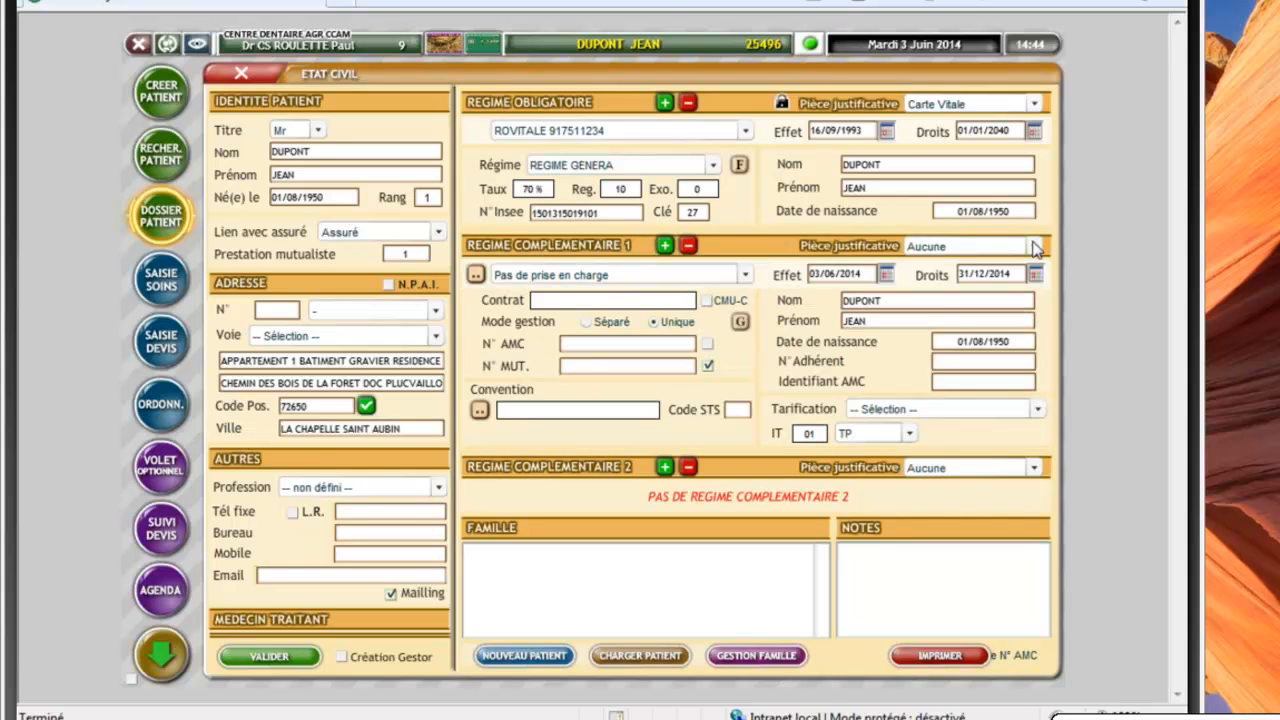
left_click(1032, 246)
left_click(922, 291)
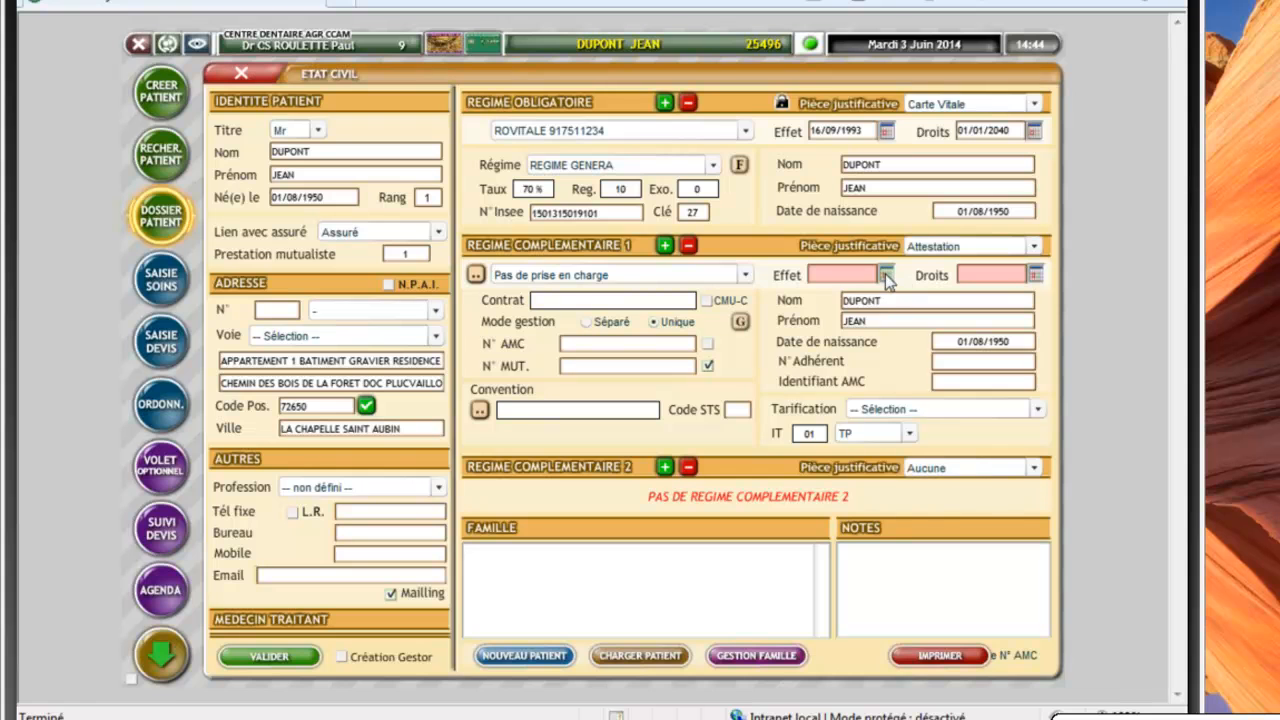
left_click(886, 274)
left_click(898, 356)
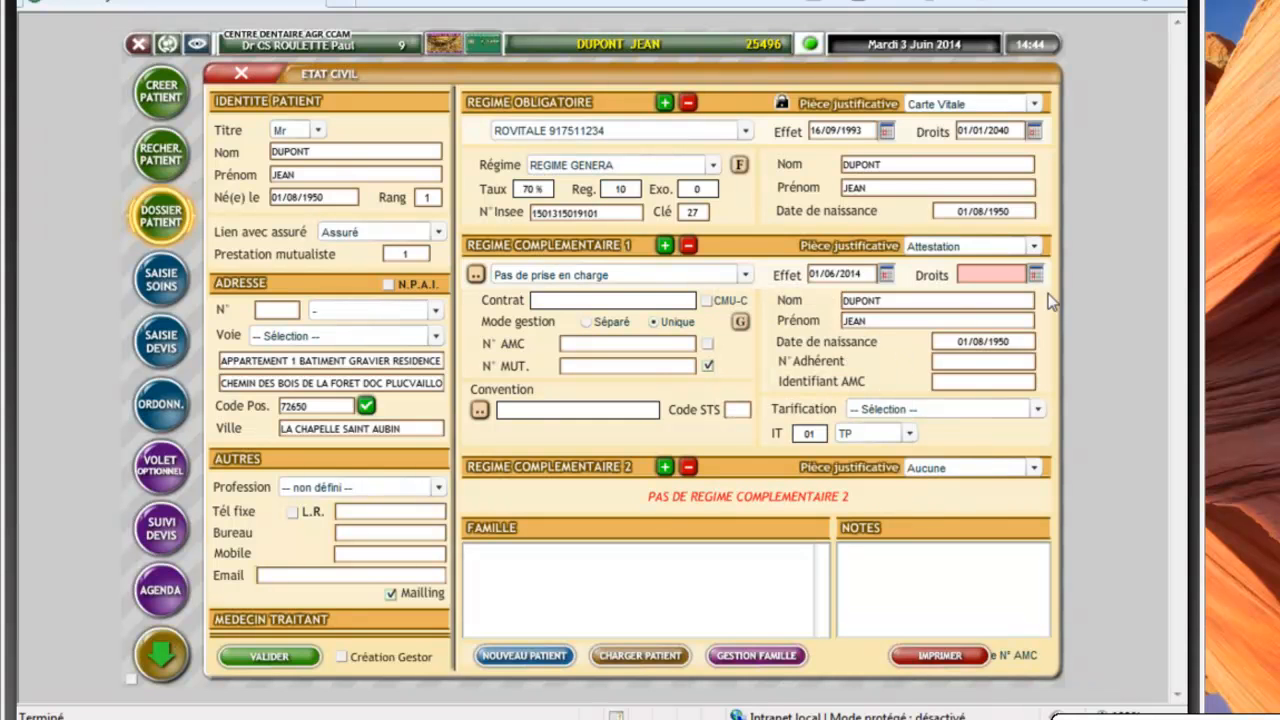
left_click(1036, 274)
left_click(882, 470)
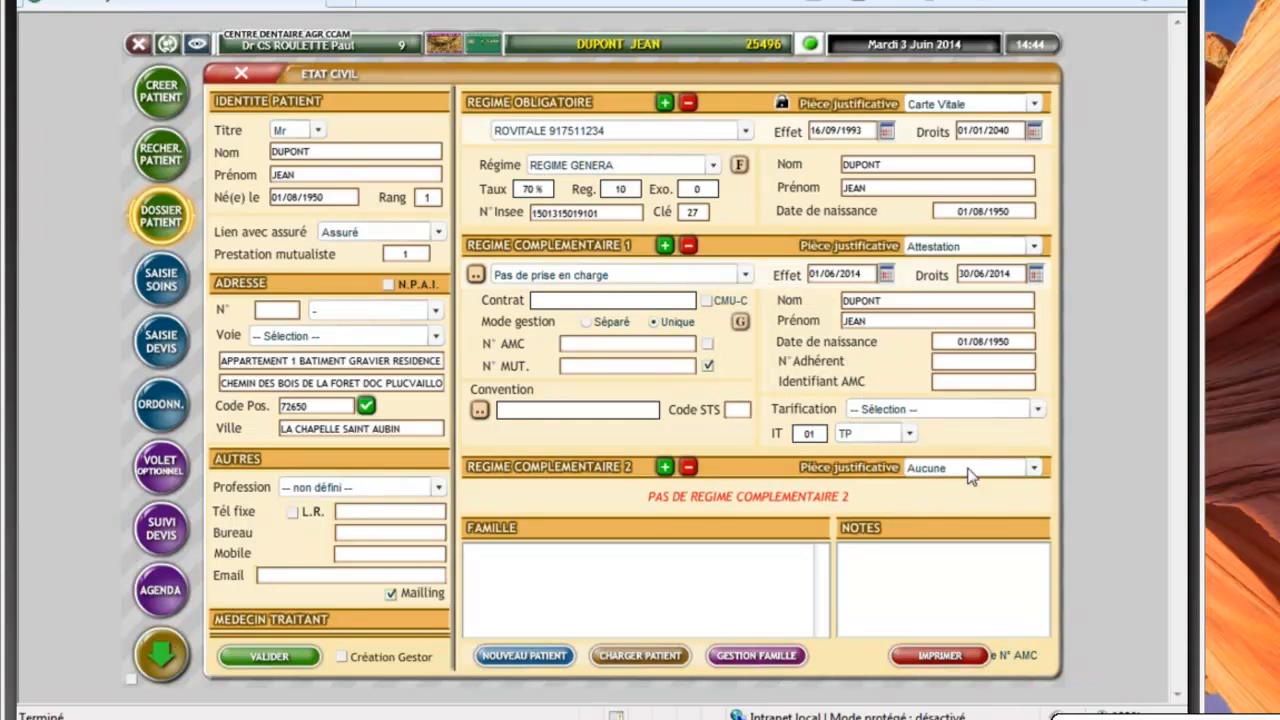
Choose insurer MNH / I SANTE with contract BONSAI and confirm the ISANTE tiers-payant convention
left_click(476, 274)
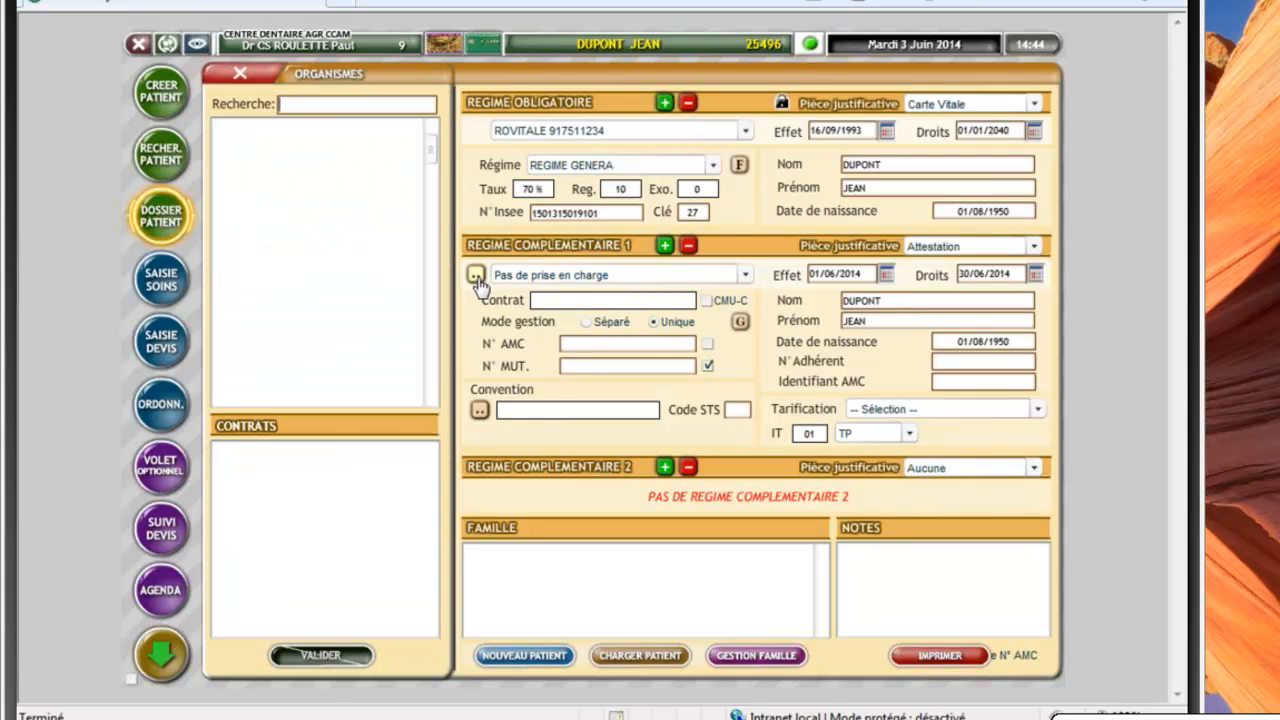
left_click_drag(430, 151, 433, 288)
scroll(306, 218, "up", 3)
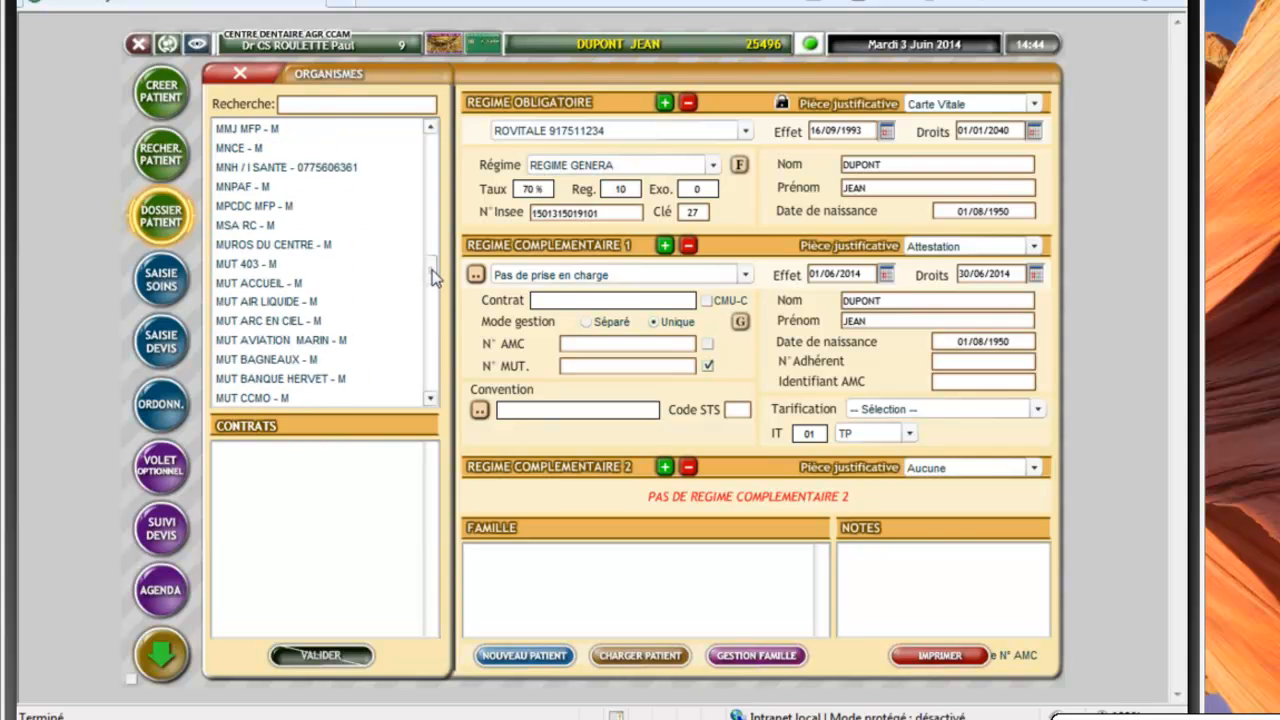
left_click(306, 218)
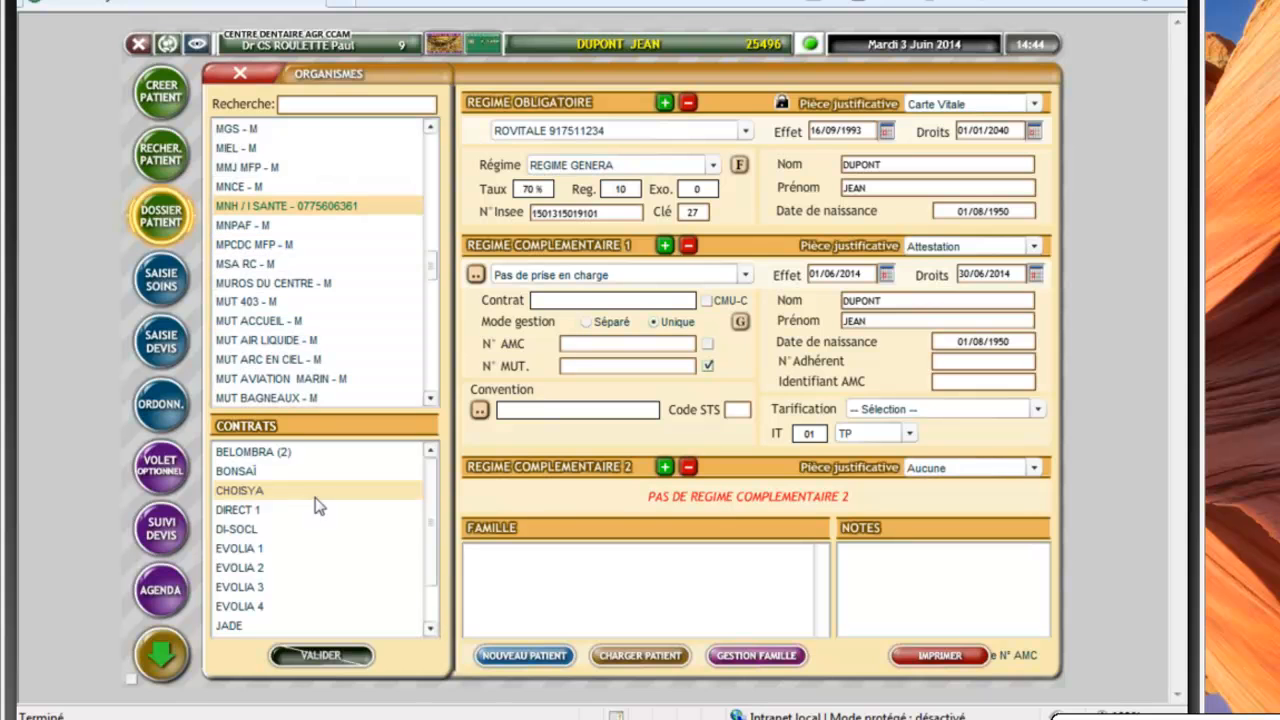
left_click(250, 474)
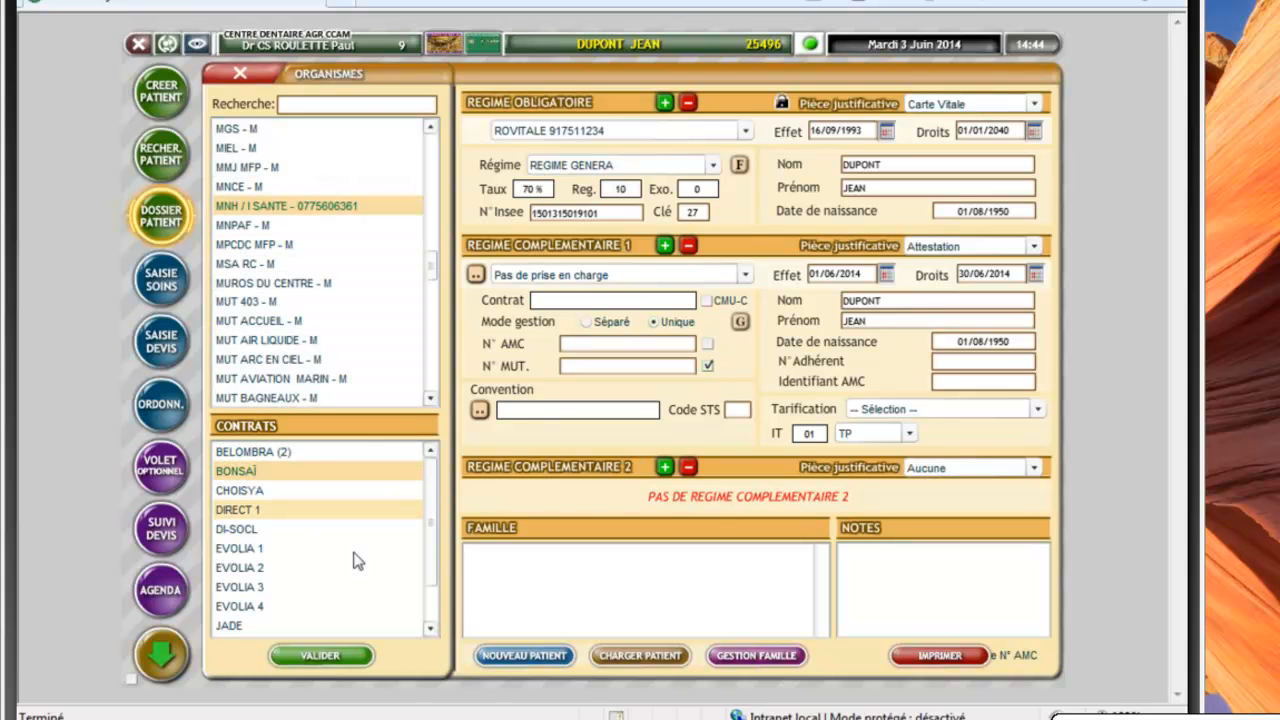
left_click(331, 658)
left_click(480, 411)
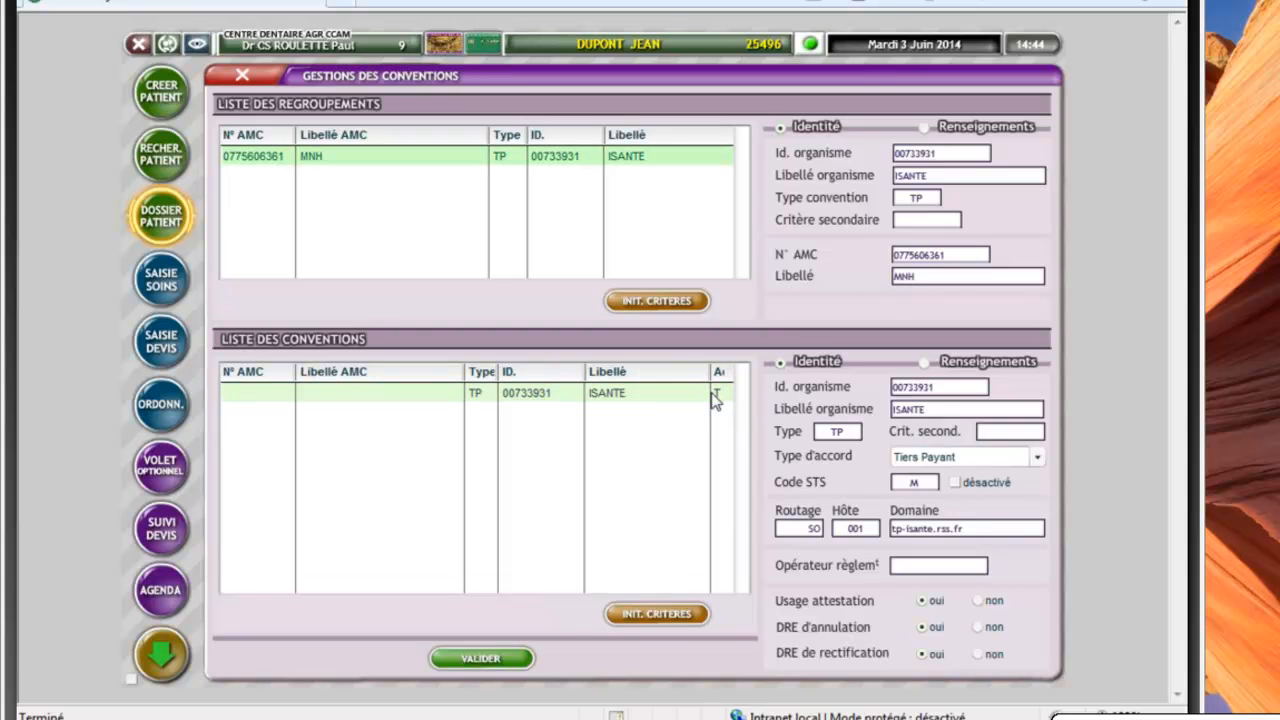
left_click(484, 660)
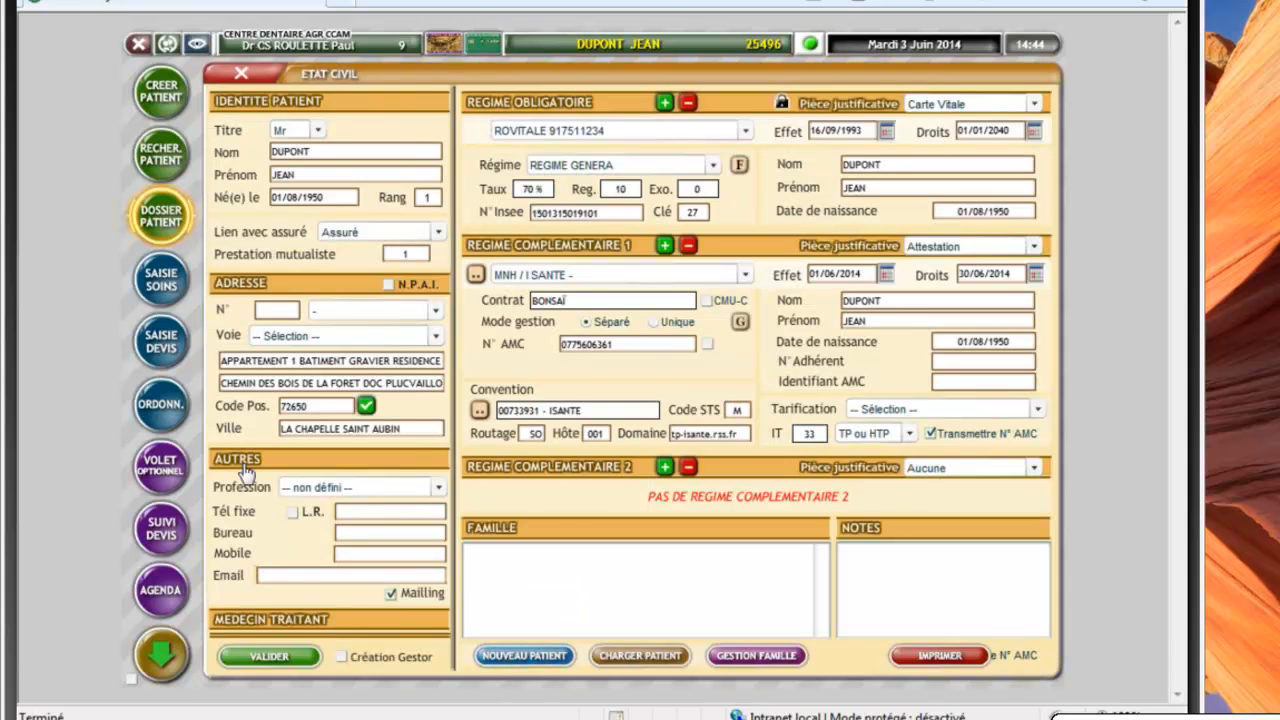
Validate the Etat Civil form to store the complementary insurance changes
left_click(251, 660)
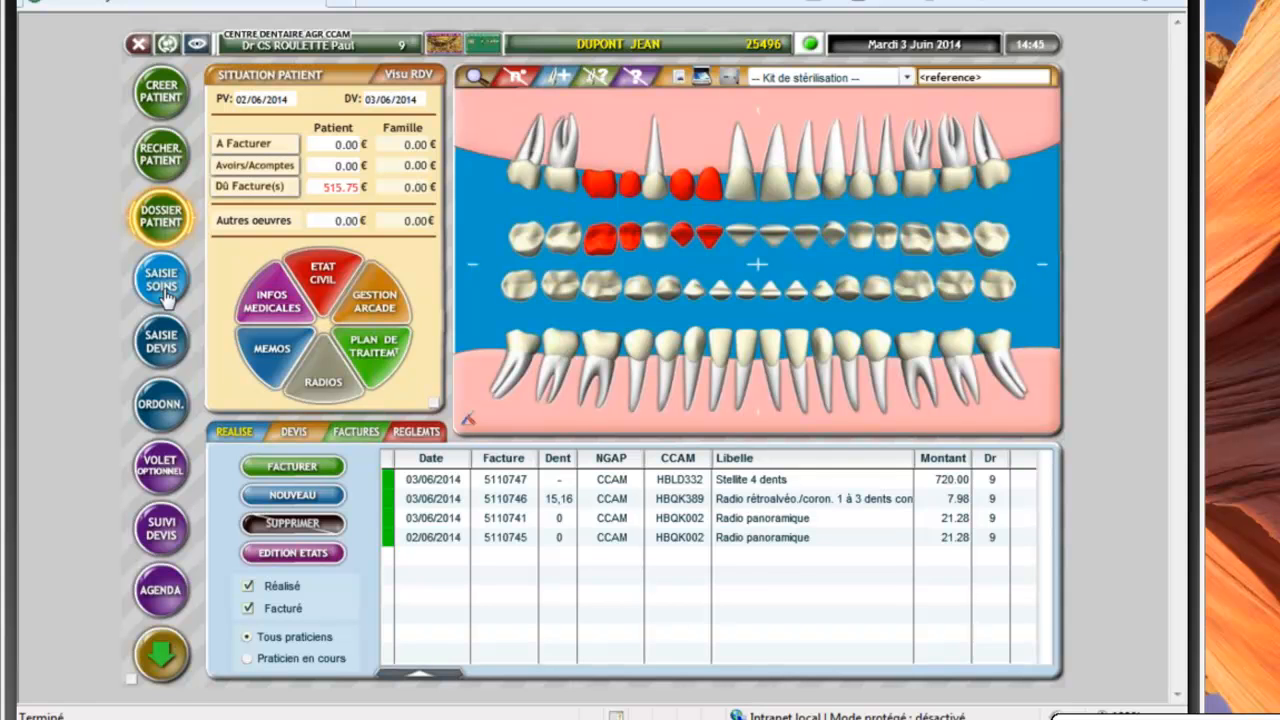
Start a quote with Stellite 14 dents haut et bas (HBLD046, 623.50) and PROTHESE MOBILE STELLITE associated
left_click(165, 342)
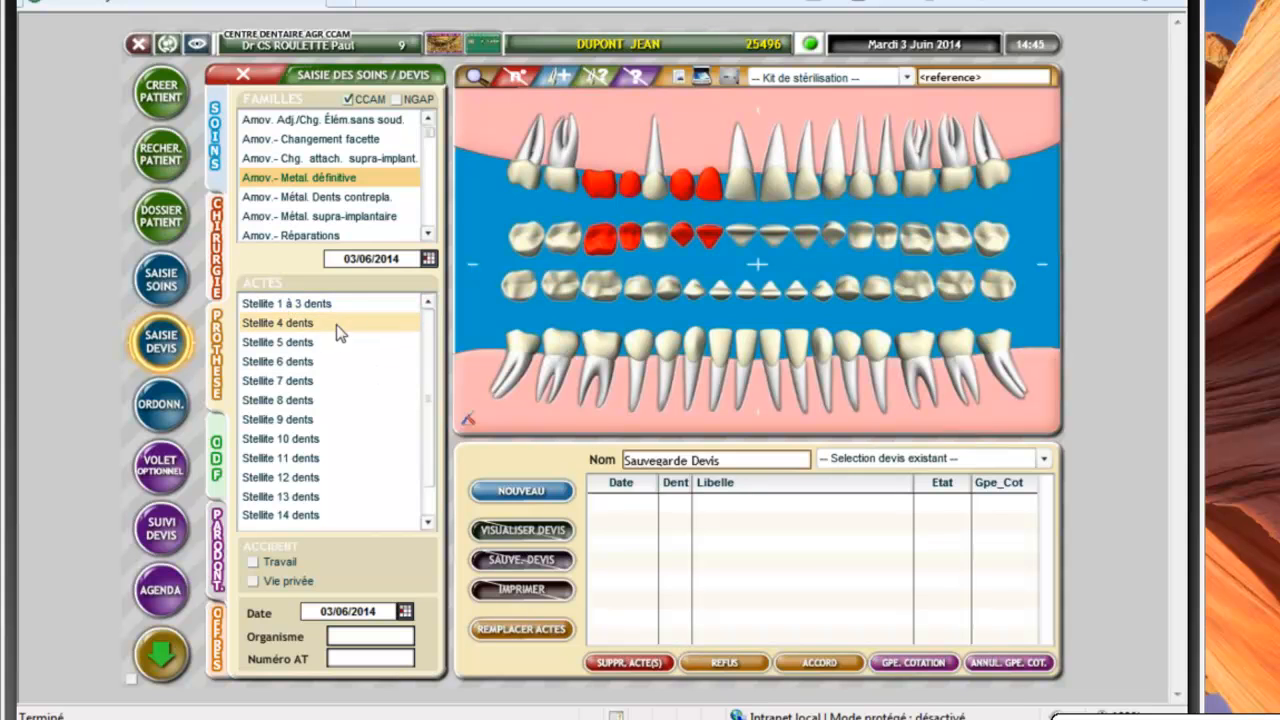
scroll(425, 360, "down", 2)
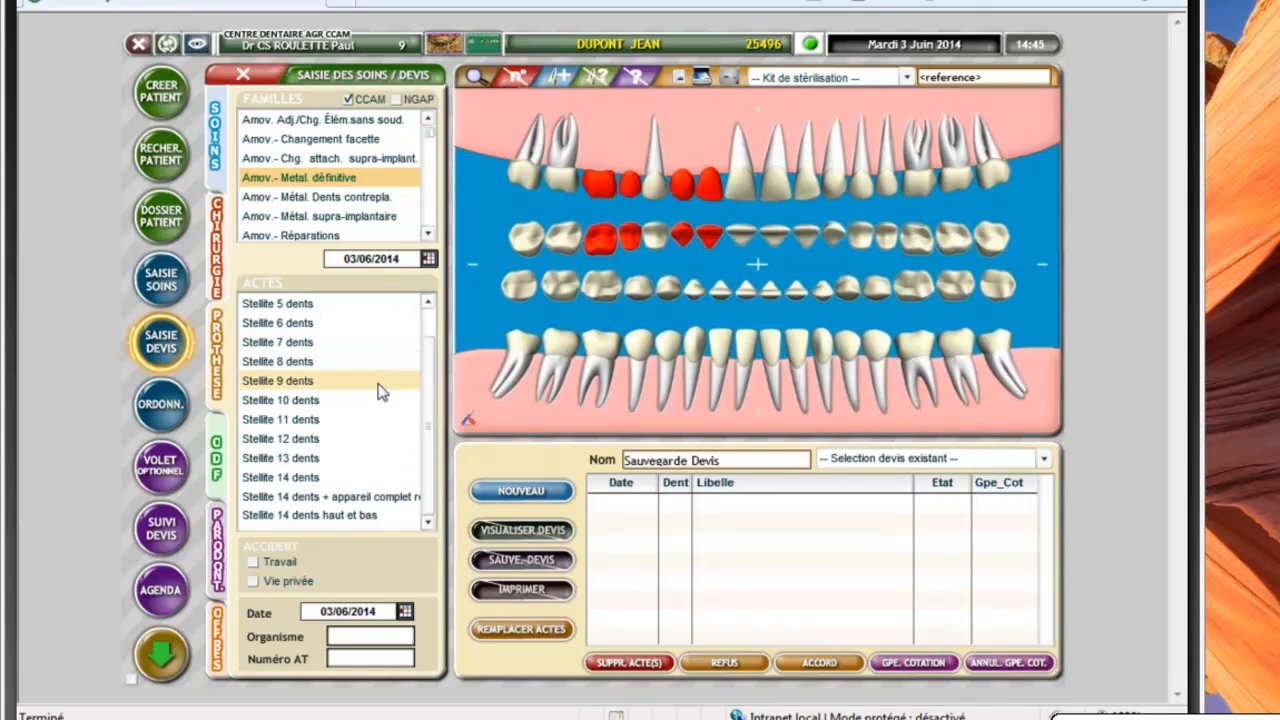
left_click(308, 516)
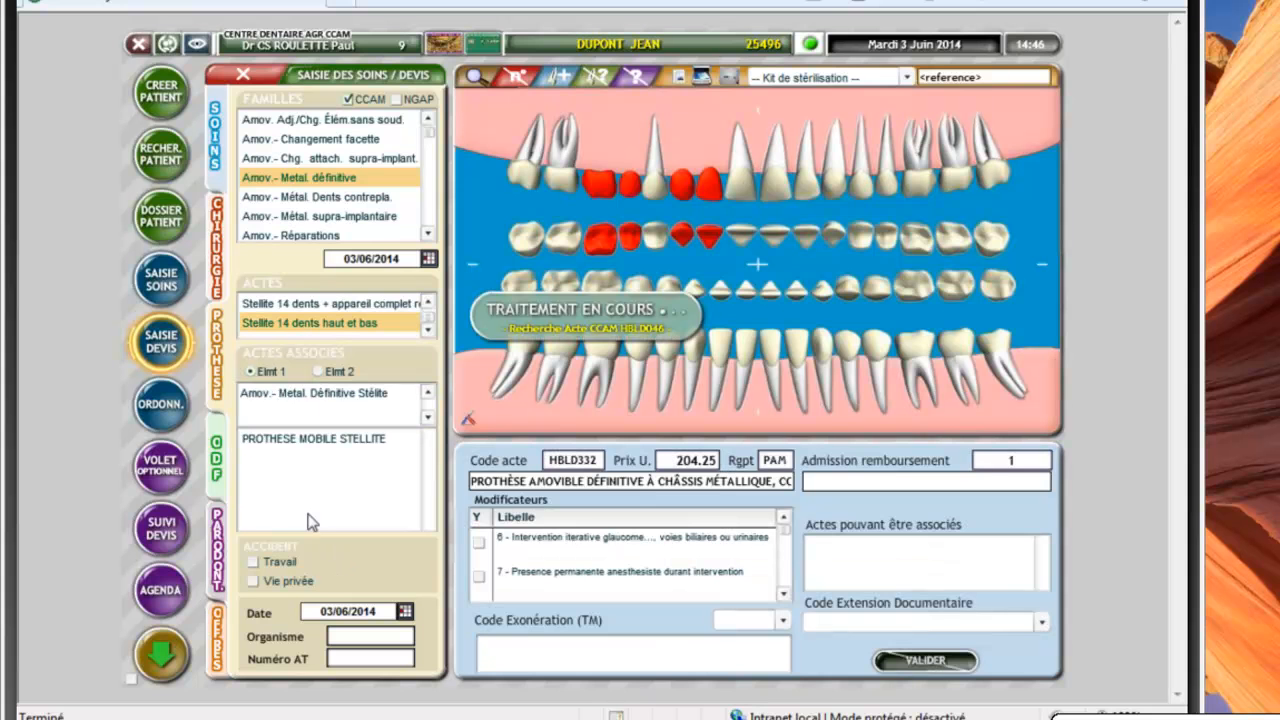
left_click(299, 447)
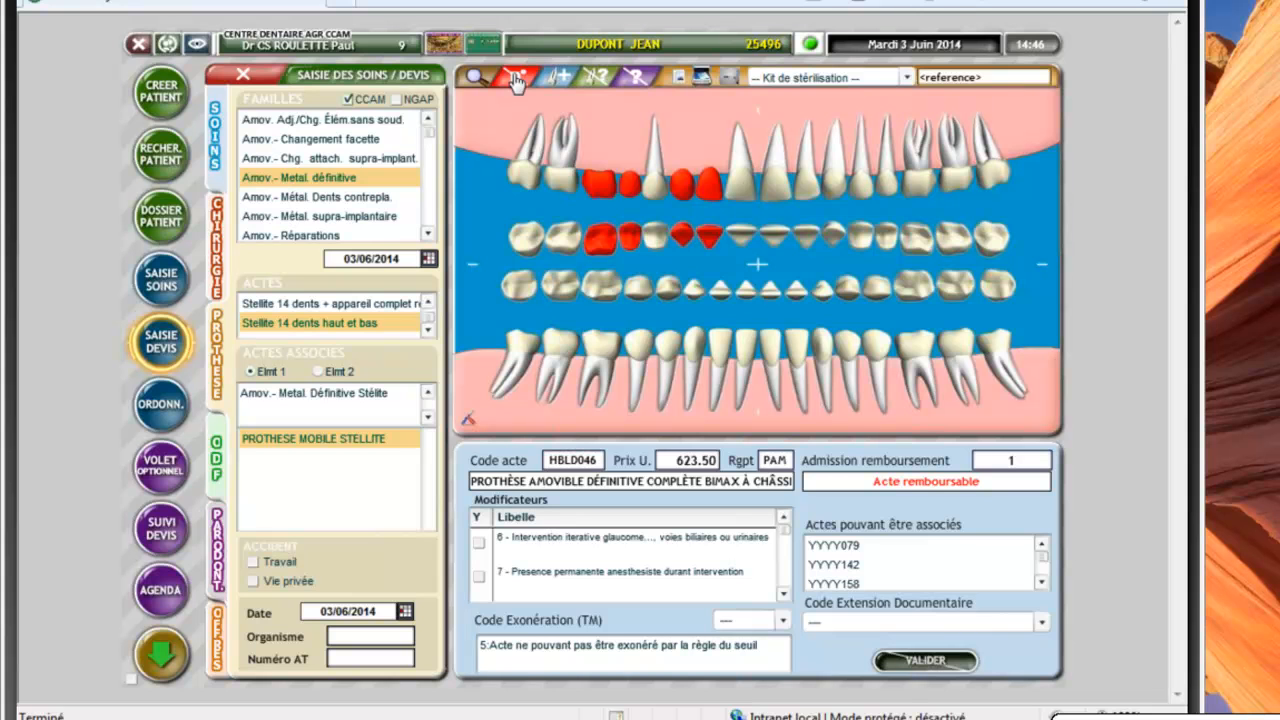
Select the upper and lower front groups, then upper teeth 24–27, the canine and 15–17
left_click(516, 82)
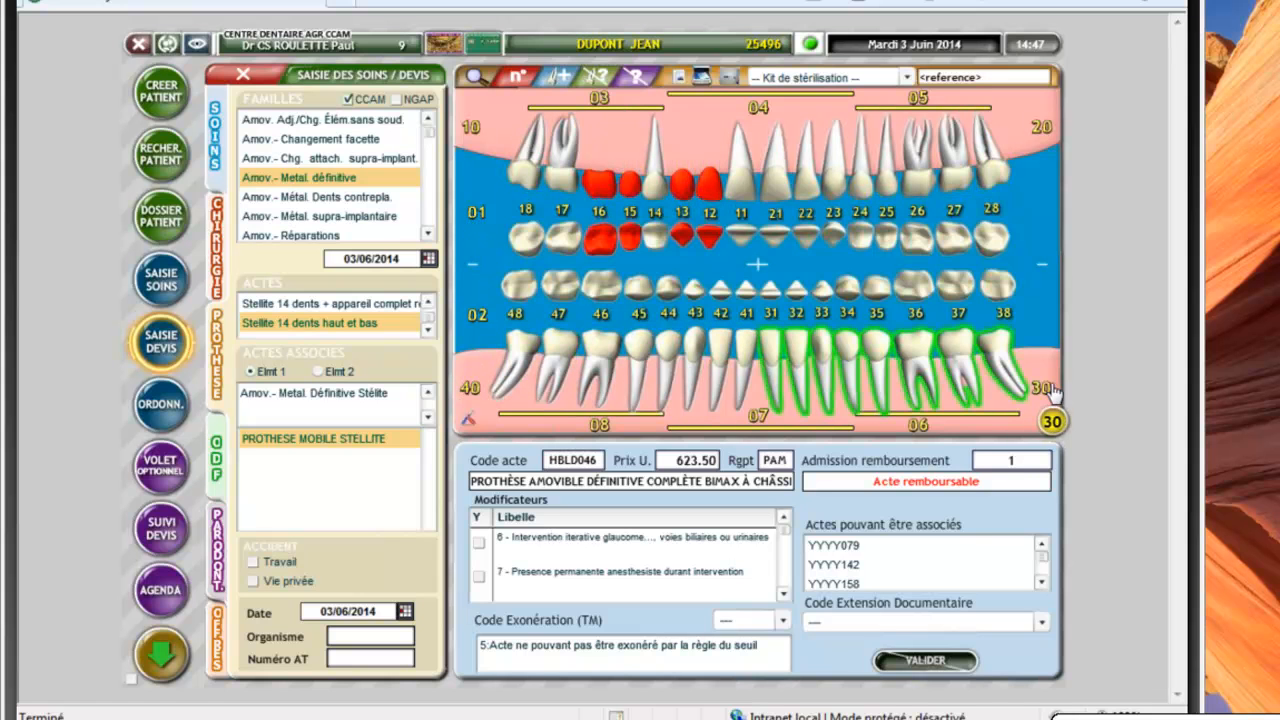
left_click(517, 76)
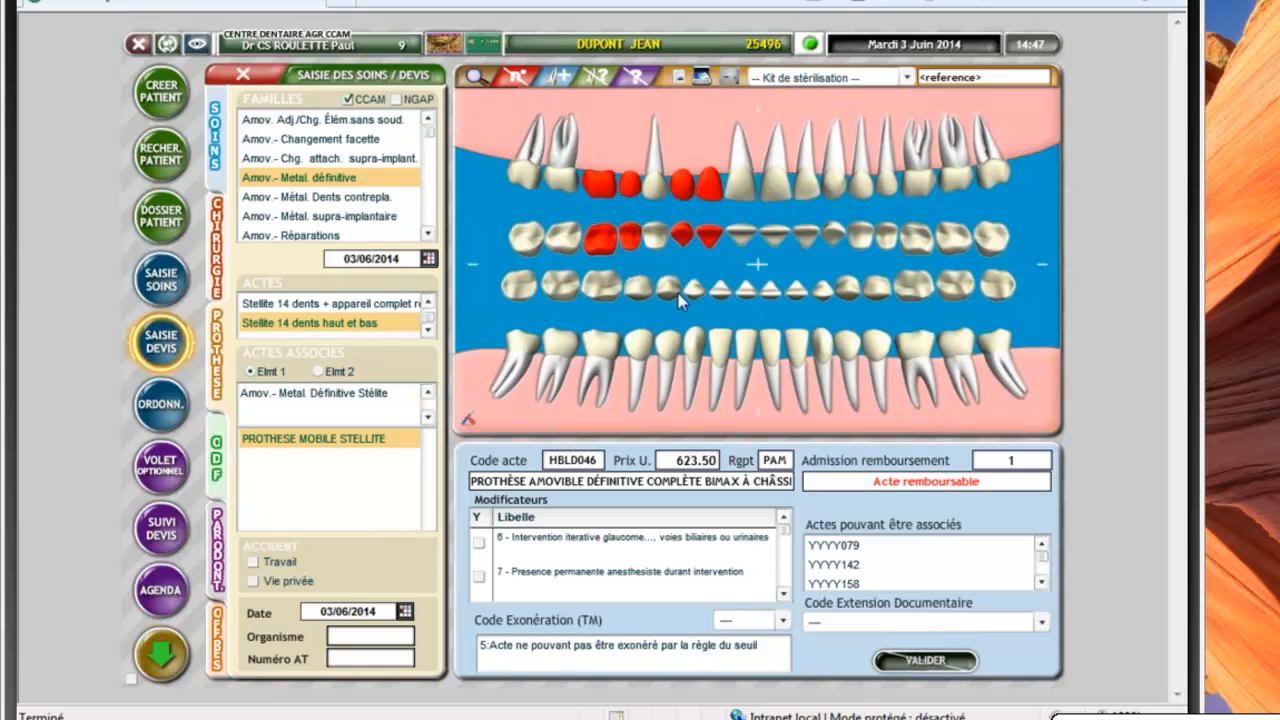
left_click(757, 108)
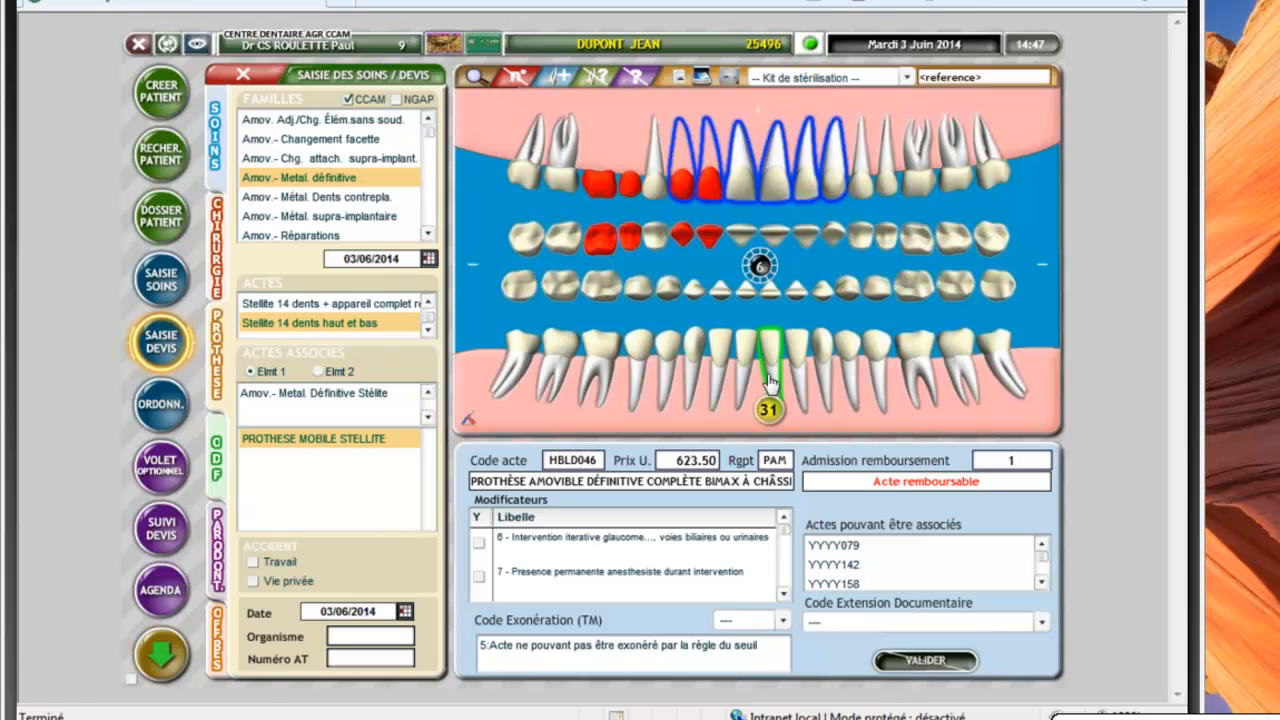
left_click(756, 428)
left_click(863, 197)
left_click(886, 192)
left_click(914, 190)
left_click(948, 195)
left_click(655, 190)
left_click(630, 190)
left_click(600, 185)
left_click(562, 182)
Add lower teeth 47, 46, 45, 44, 34, 35, 36 and 37 to the selection
left_click(555, 347)
left_click(598, 345)
left_click(638, 345)
left_click(666, 347)
left_click(850, 347)
left_click(880, 347)
left_click(918, 350)
left_click(955, 355)
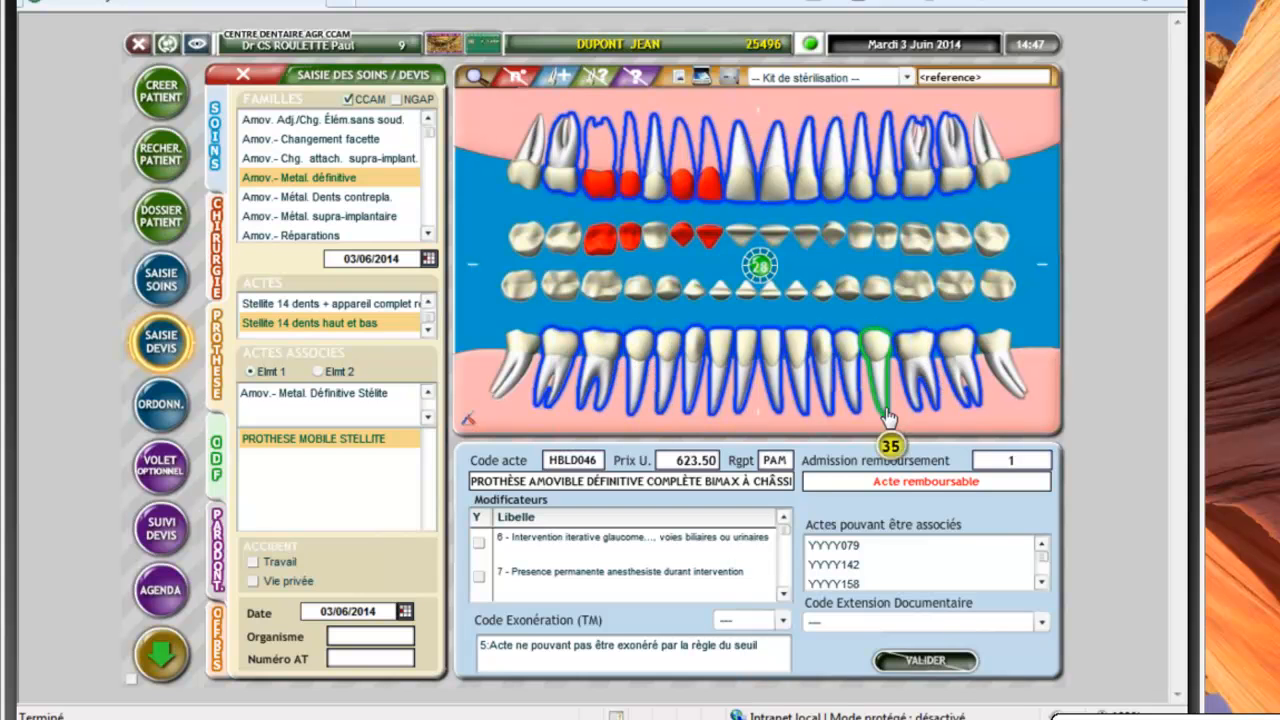
Confirm the 28-tooth selection, add PLAQUE BASE METAL BAS as Elmt 2, and validate into the quote
left_click(761, 266)
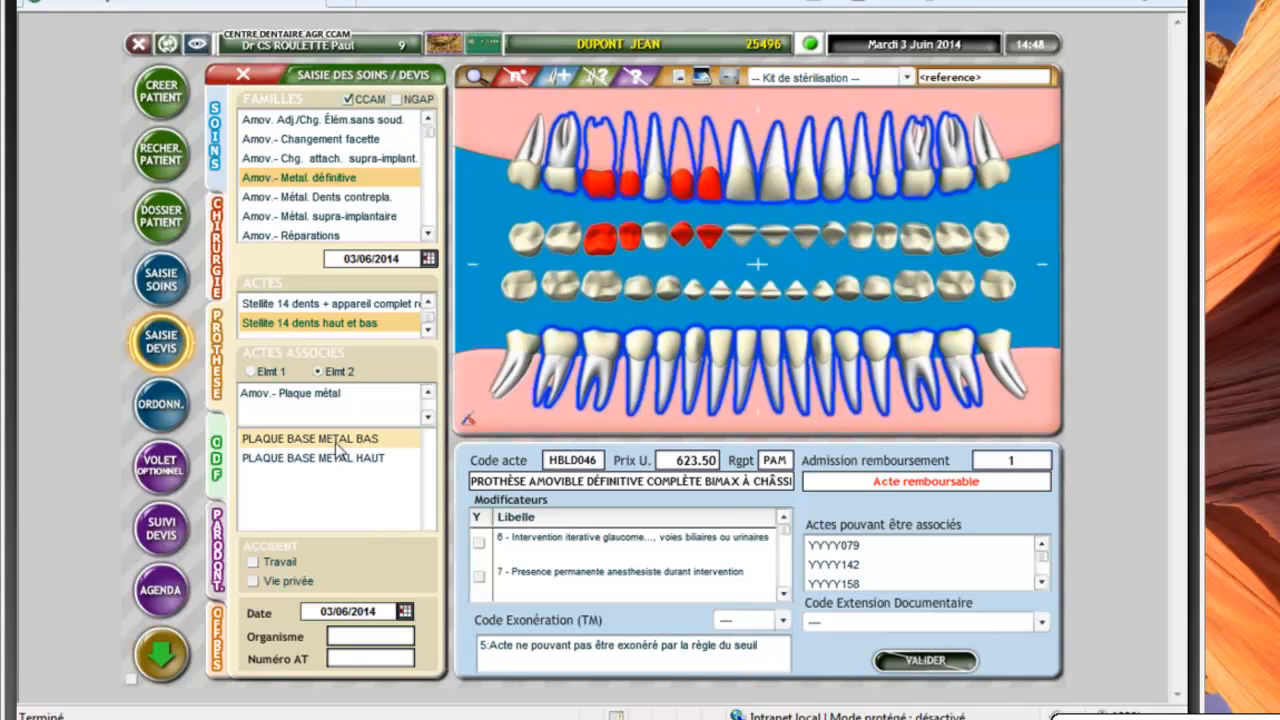
left_click(335, 441)
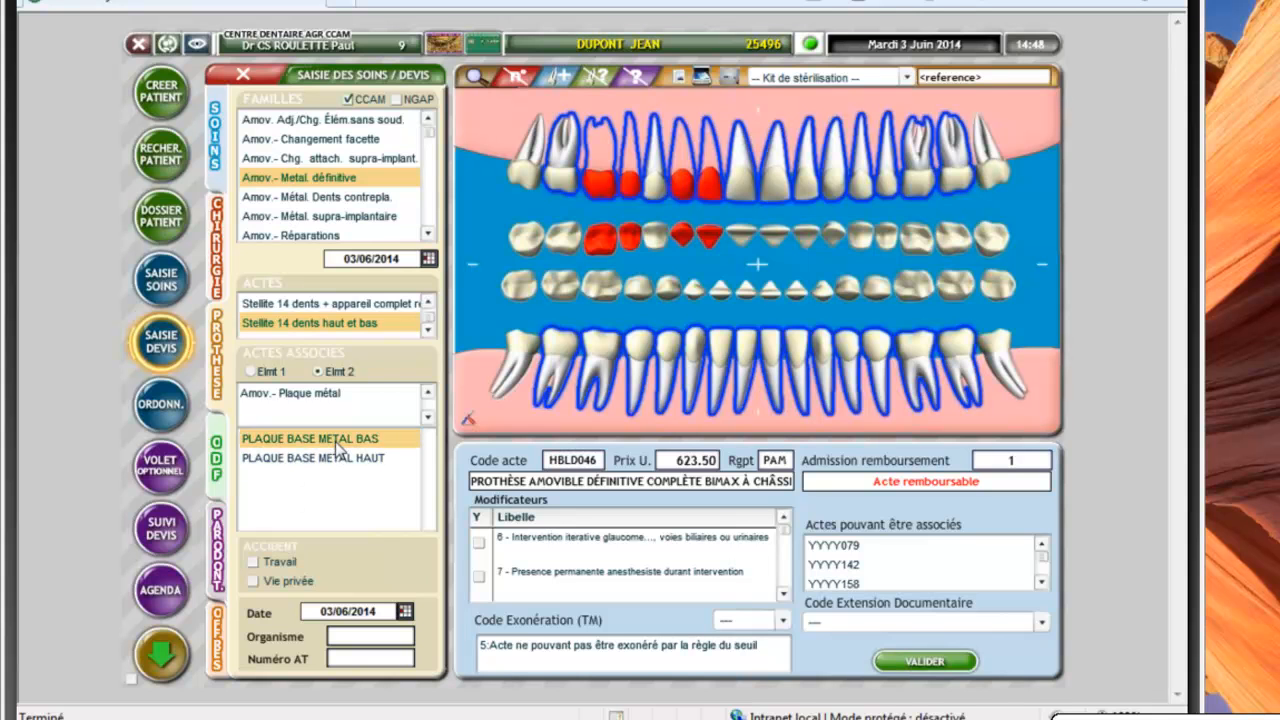
left_click(925, 664)
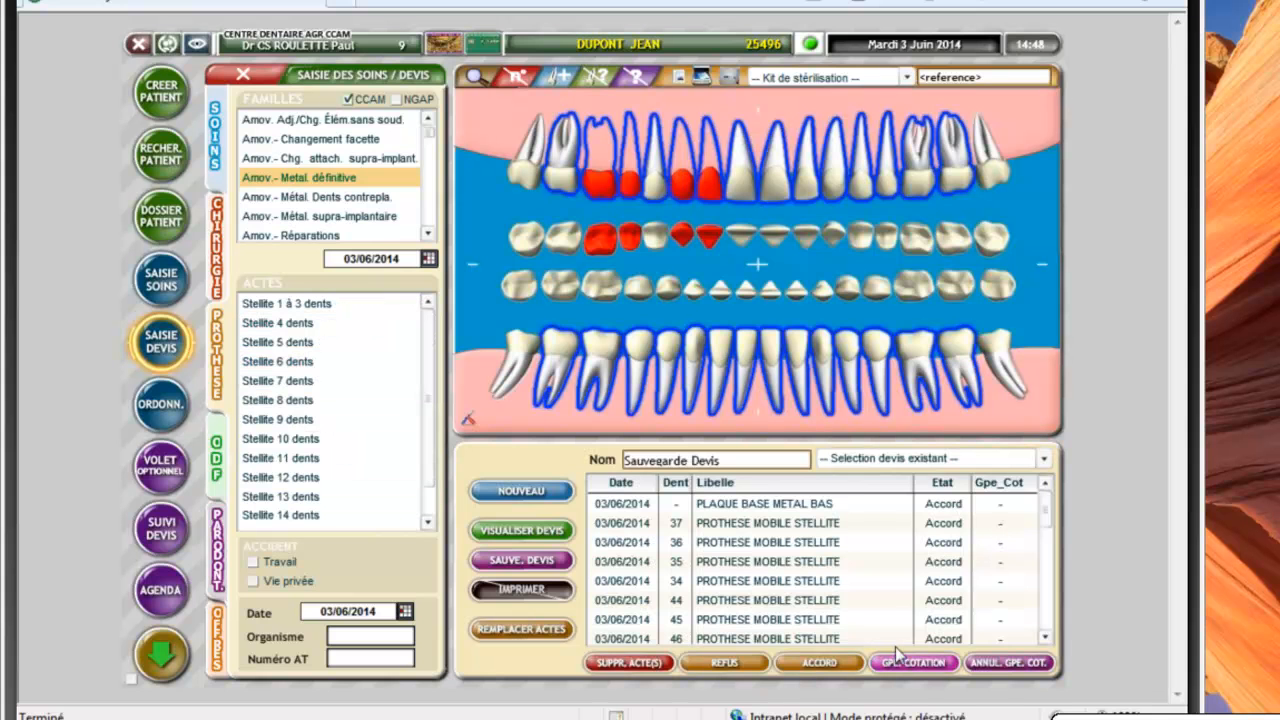
Save the quote as 'Sauvegarde Devis' (no. 5049315) and reselect Stellite 14 dents haut et bas
left_click(546, 562)
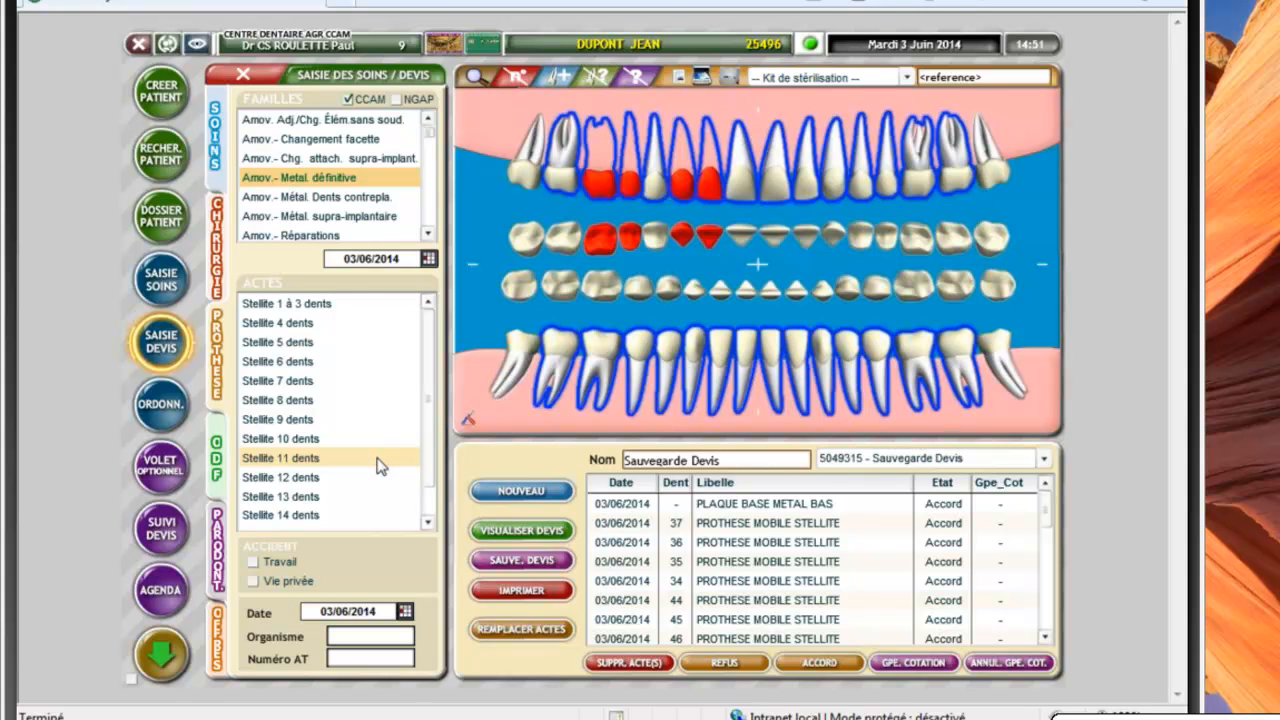
scroll(415, 460, "down", 2)
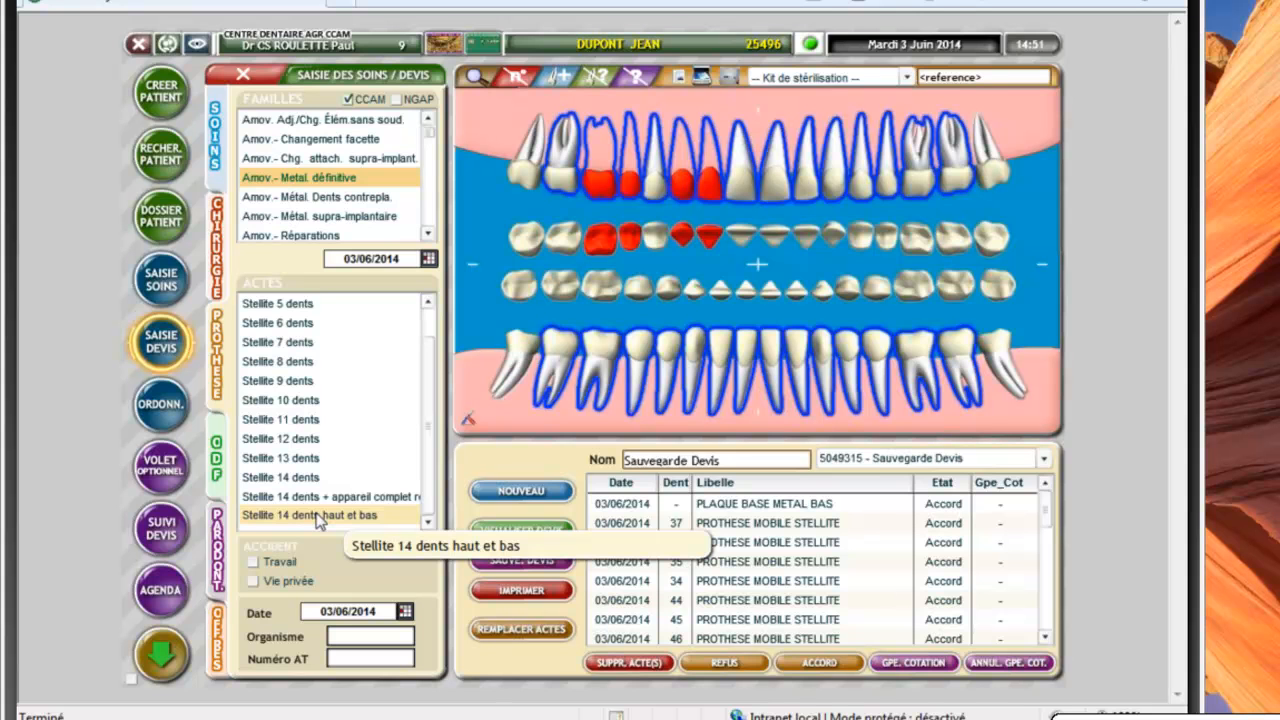
left_click(318, 515)
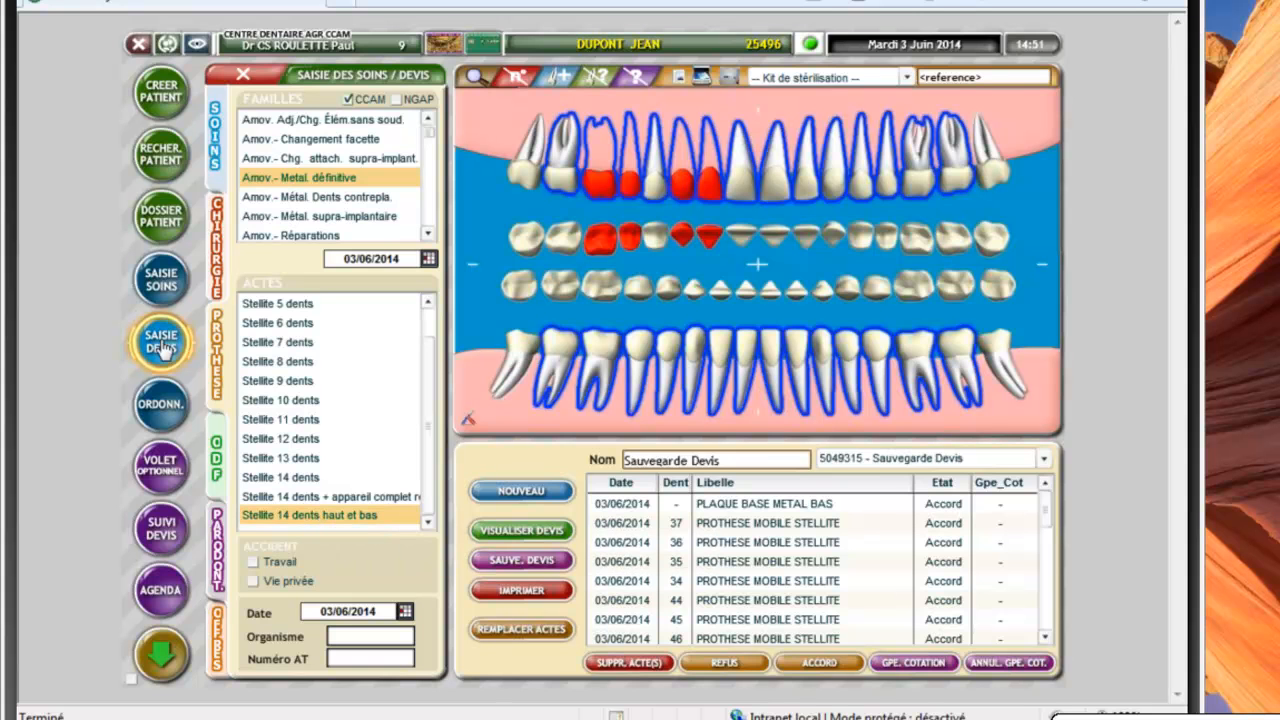
Start a new quote and load Stellite 14 dents haut et bas (HBLD046, 623.50) from Amov.- Métal. définitive
left_click(521, 494)
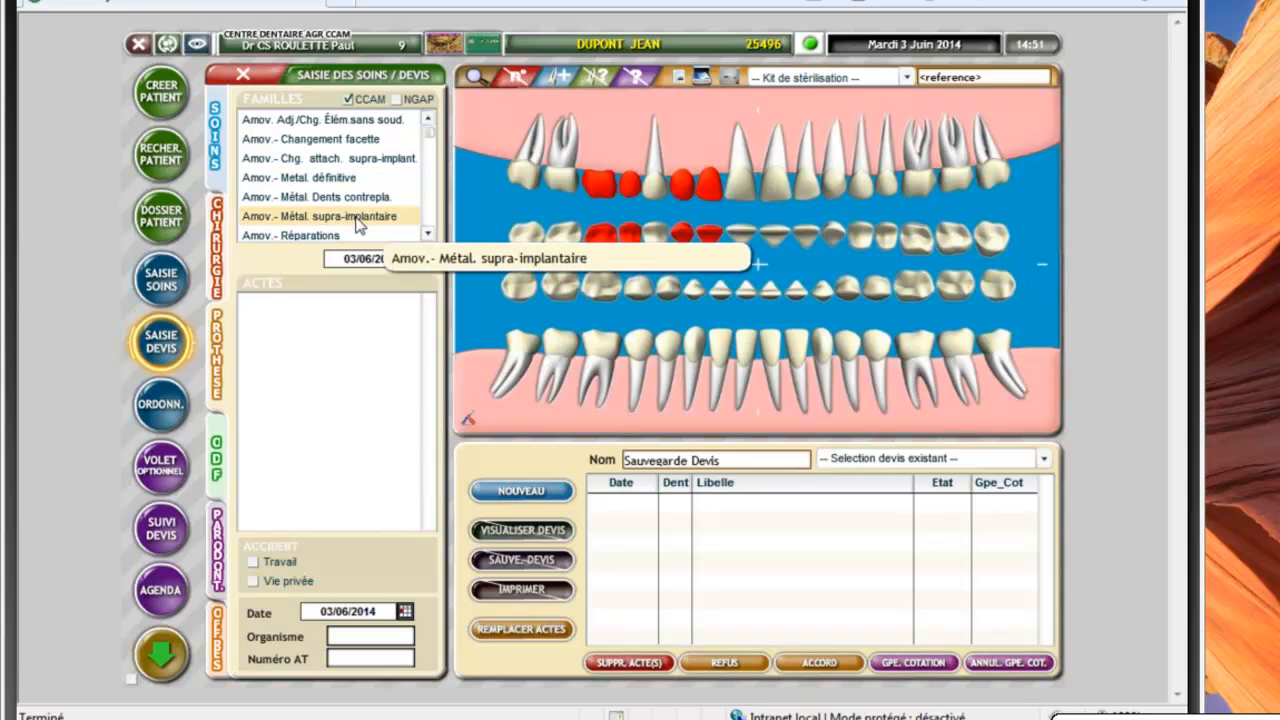
left_click(310, 177)
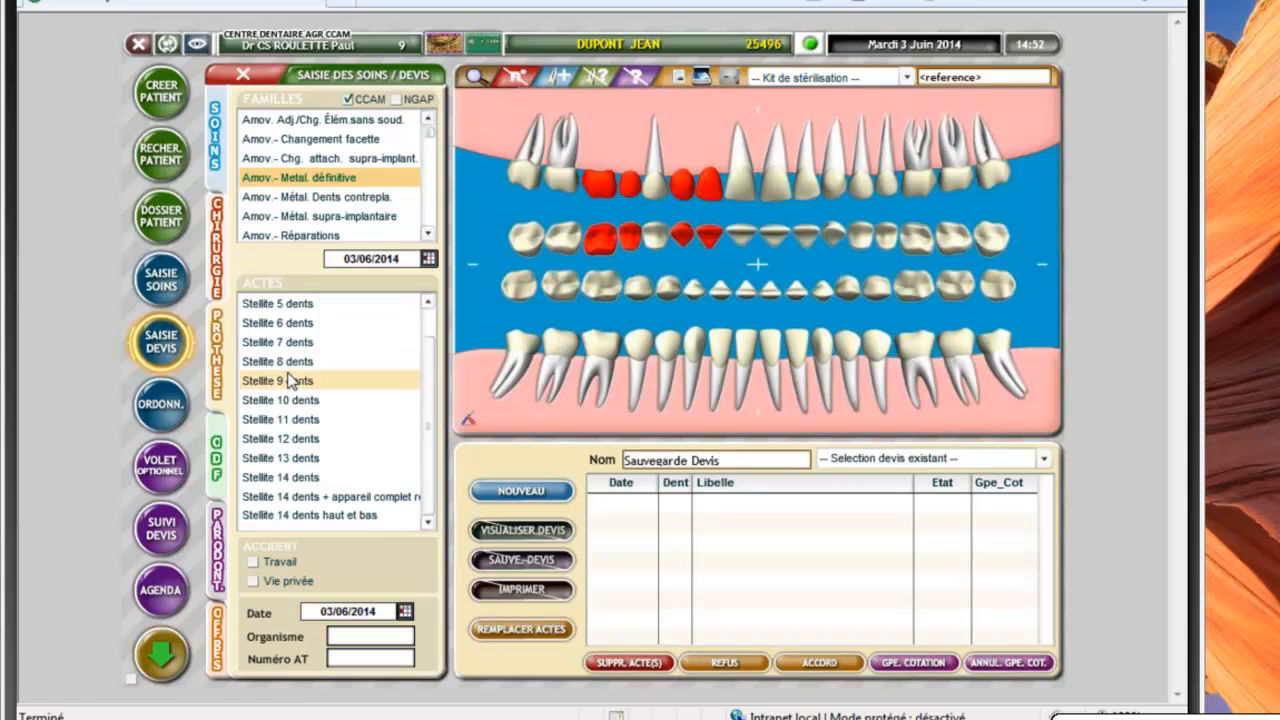
double_click(300, 516)
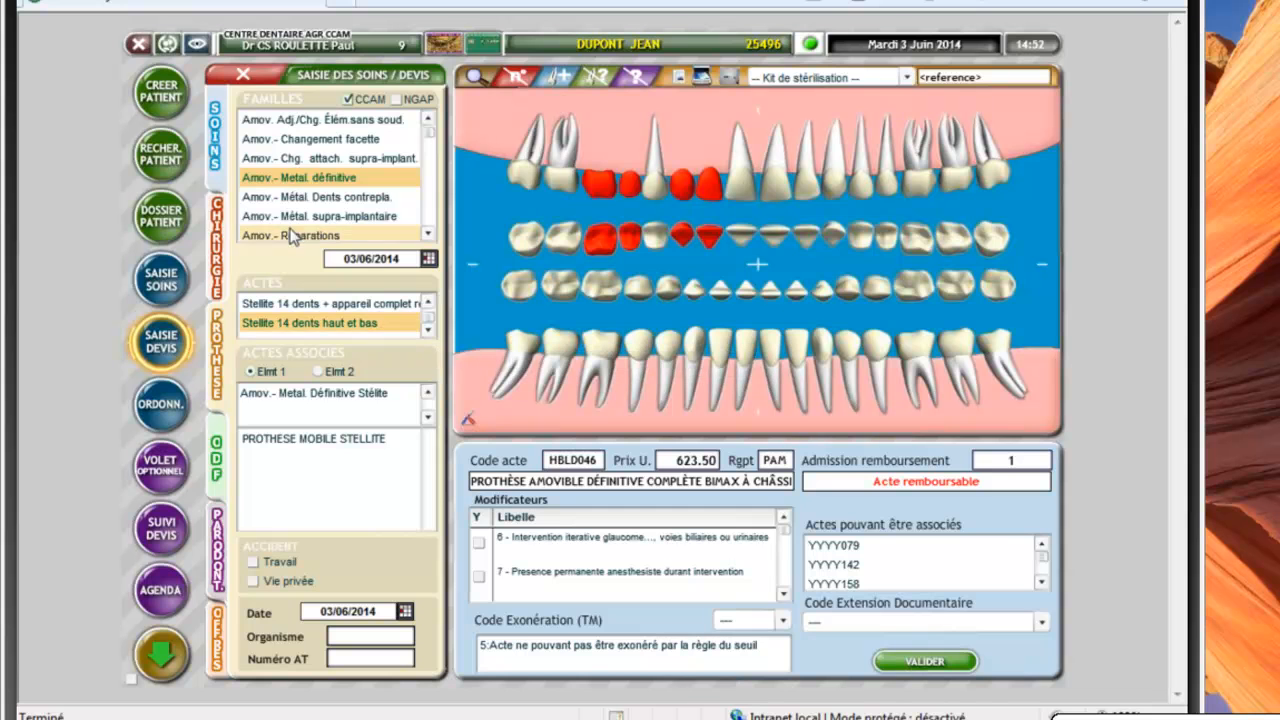
Return to quote entry from the patient file and choose the Stellite 8 dents act at 247.25
left_click(243, 74)
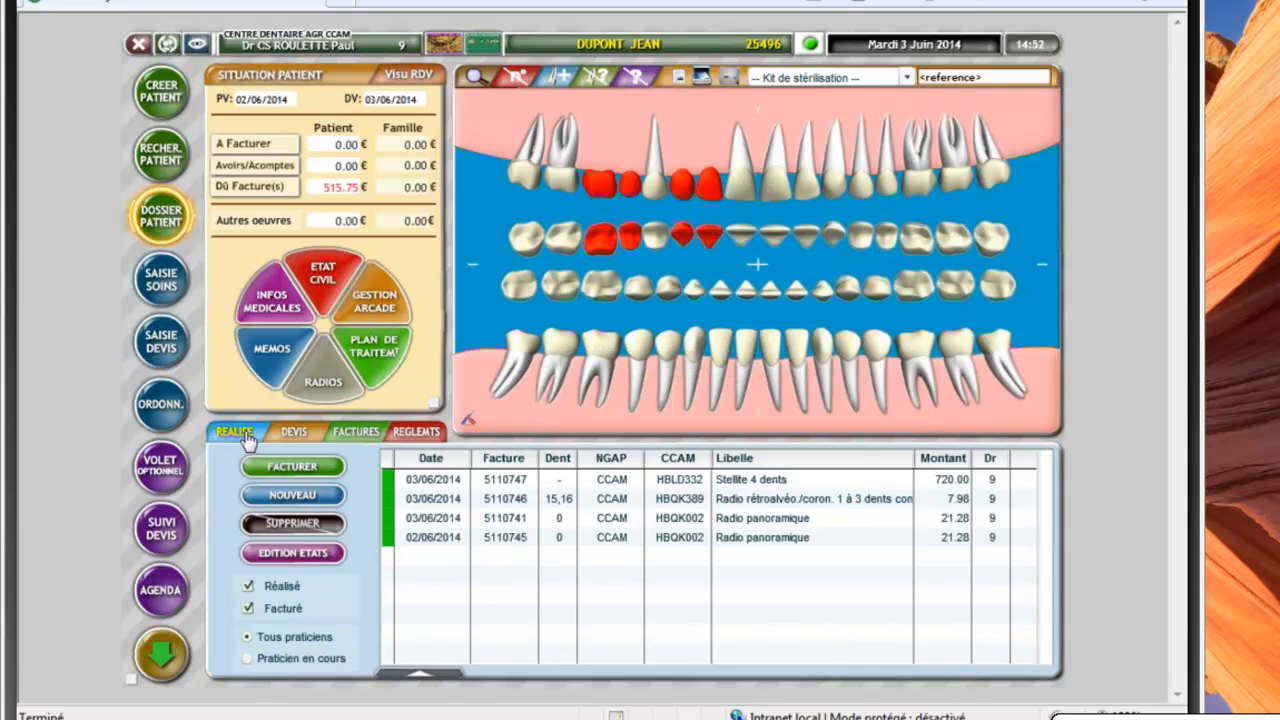
left_click(163, 348)
left_click(313, 180)
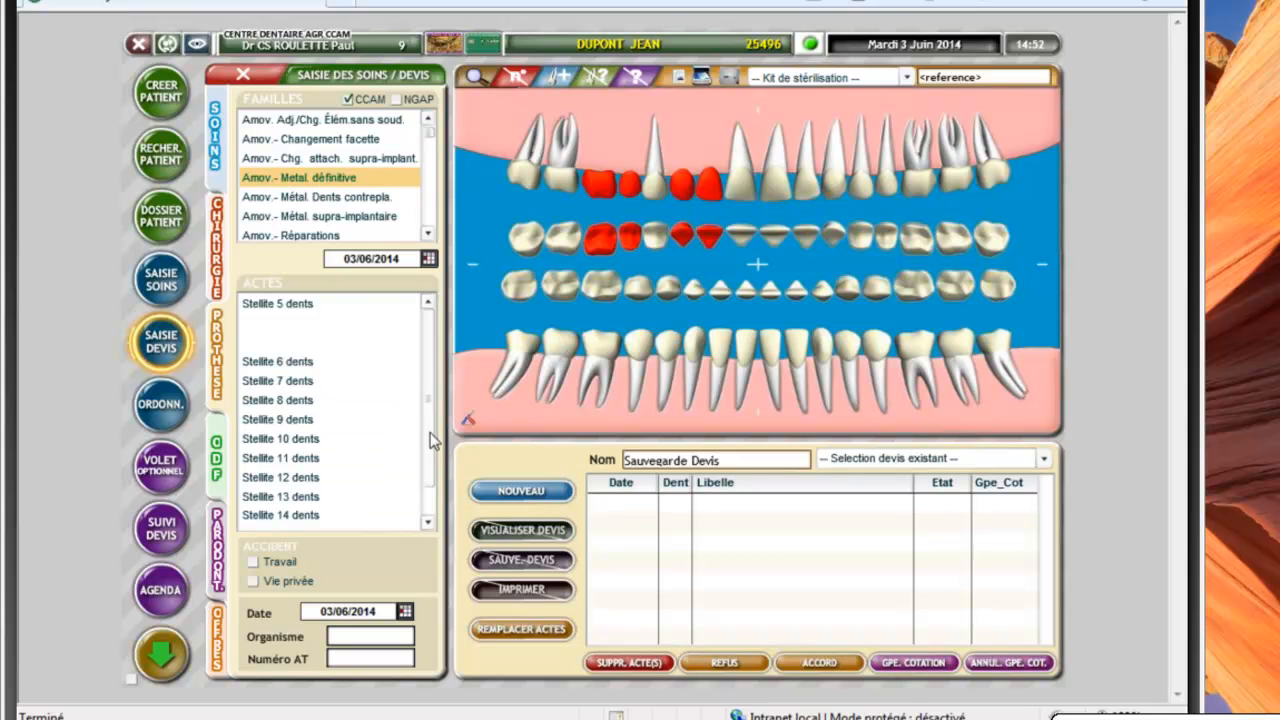
scroll(432, 433, "down", 2)
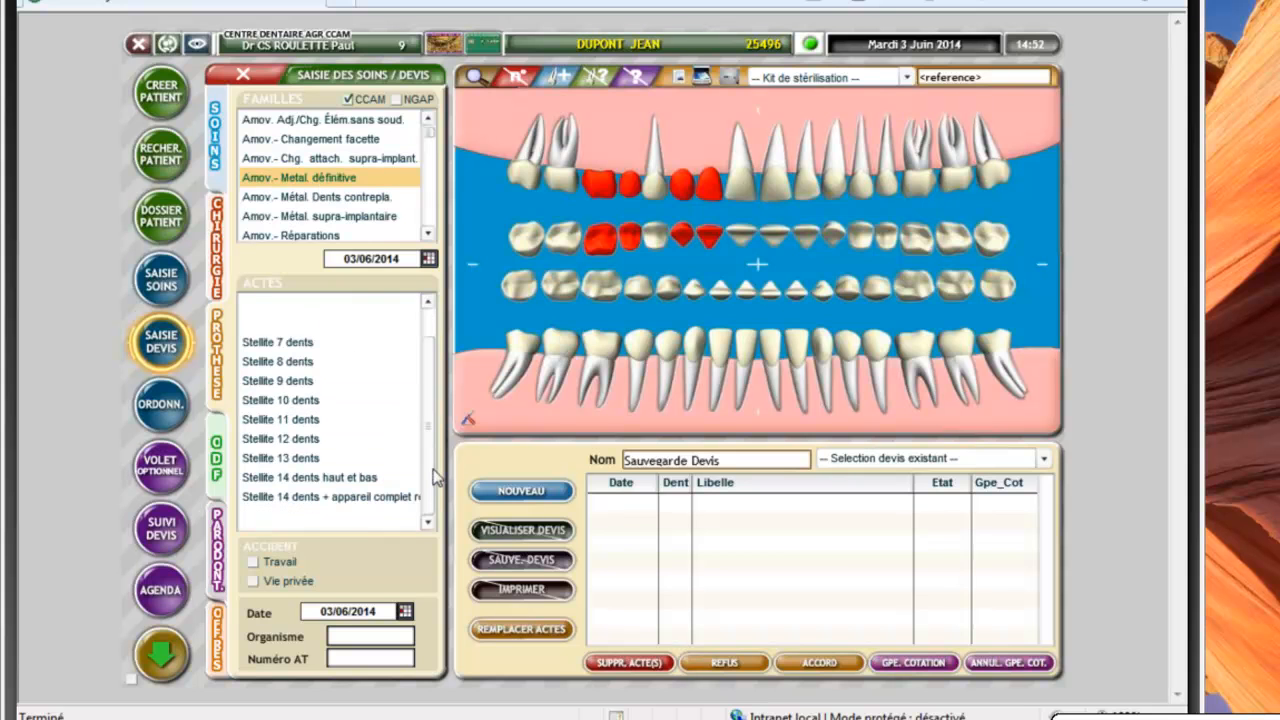
left_click(292, 365)
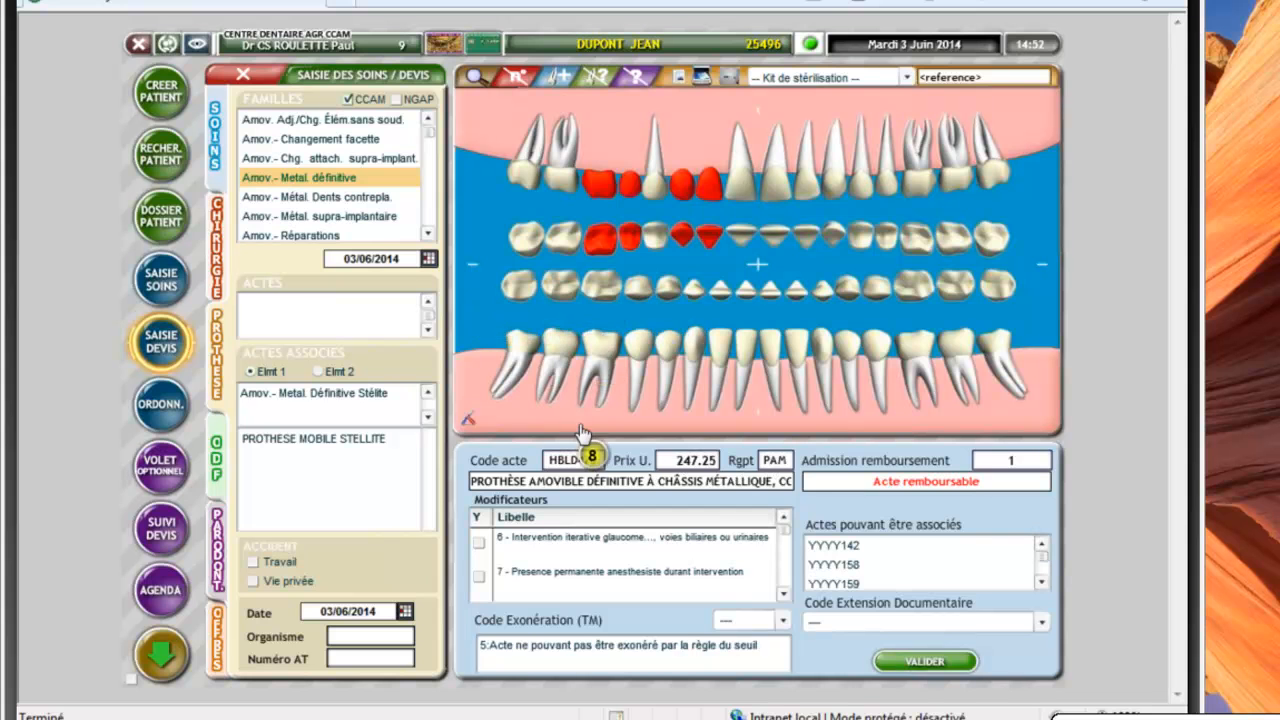
Associate PROTHESE MOBILE STELLITE and mark lower teeth 45, 44, 42, 41, 31, 32, 33, 34 and 35
left_click(362, 441)
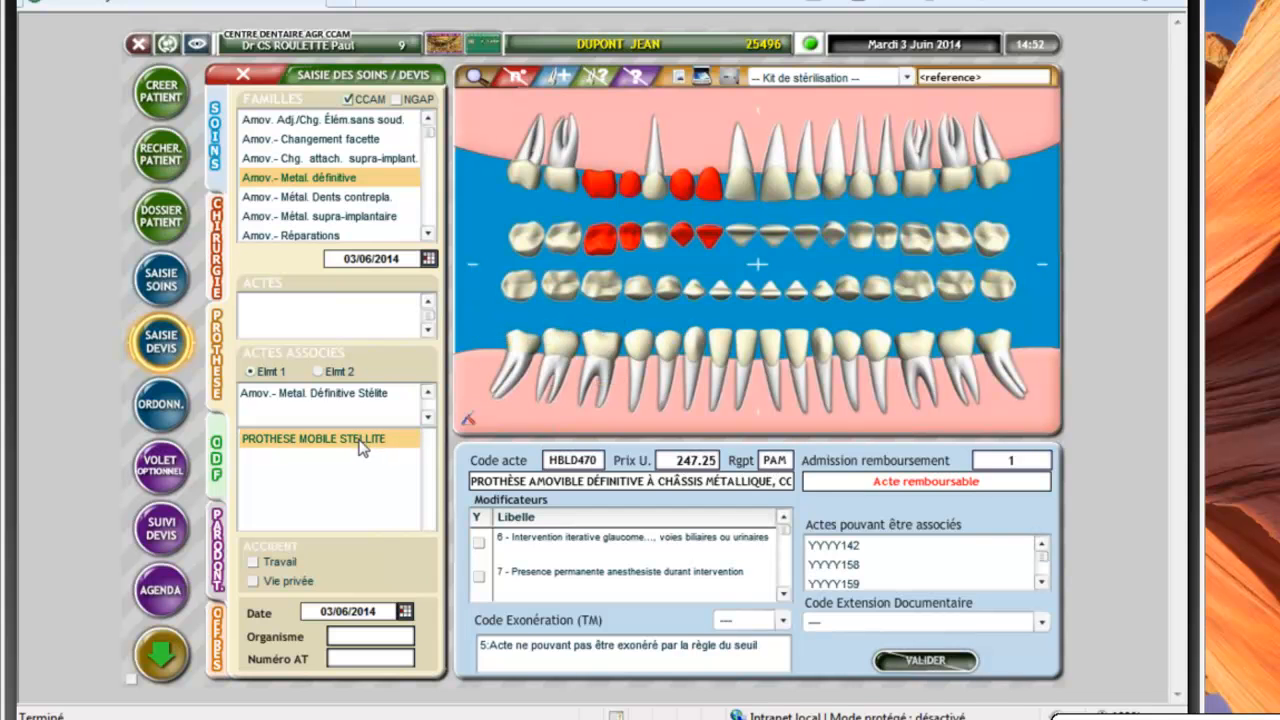
left_click(633, 355)
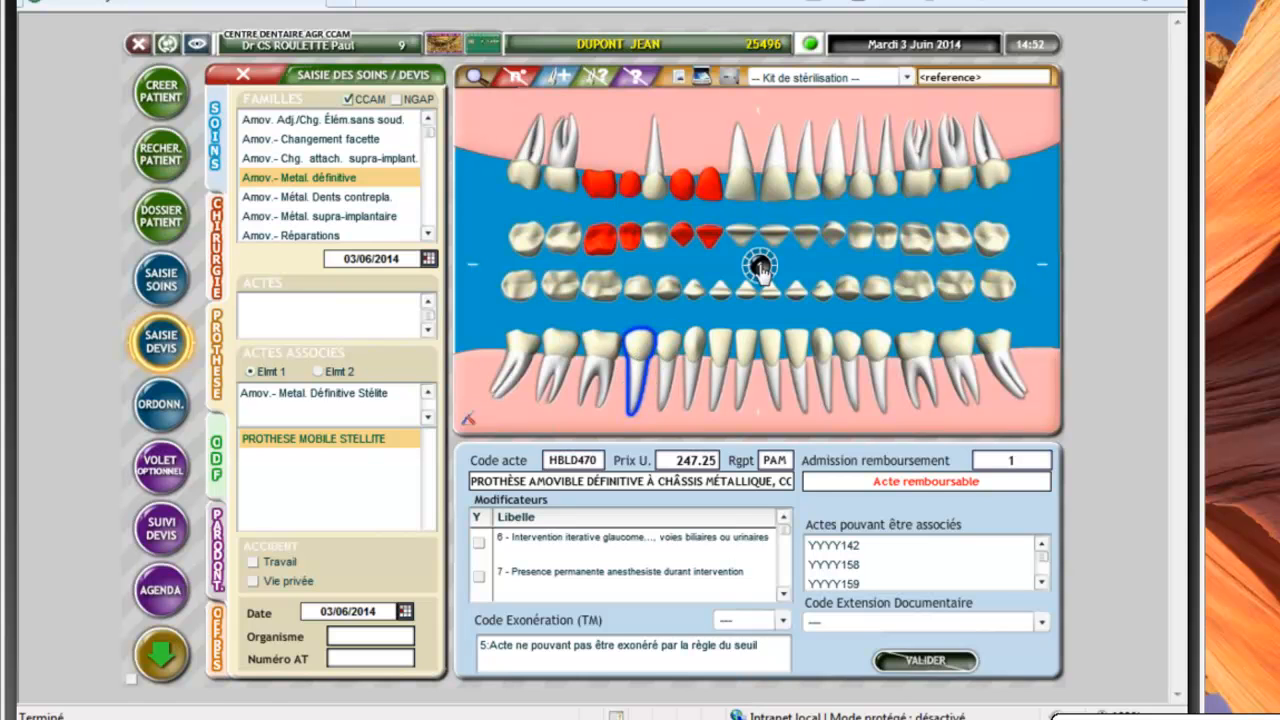
left_click(667, 355)
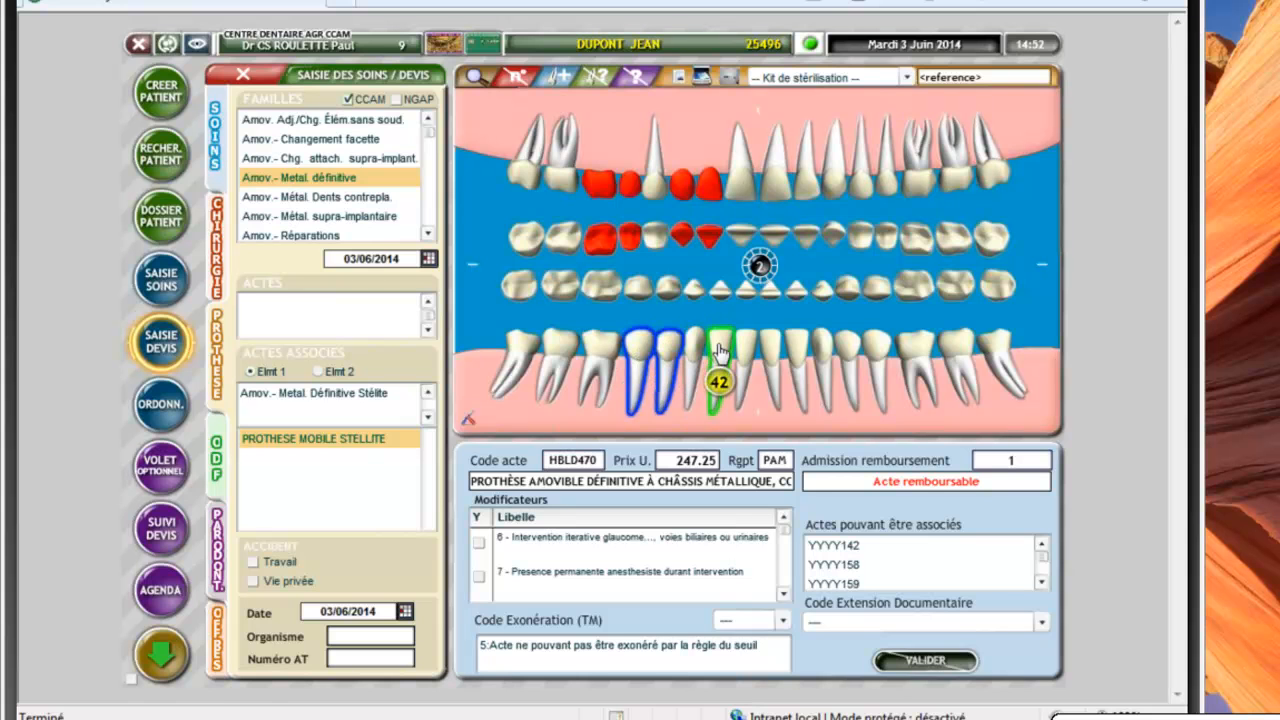
left_click(733, 355)
left_click(747, 355)
left_click(773, 355)
left_click(797, 355)
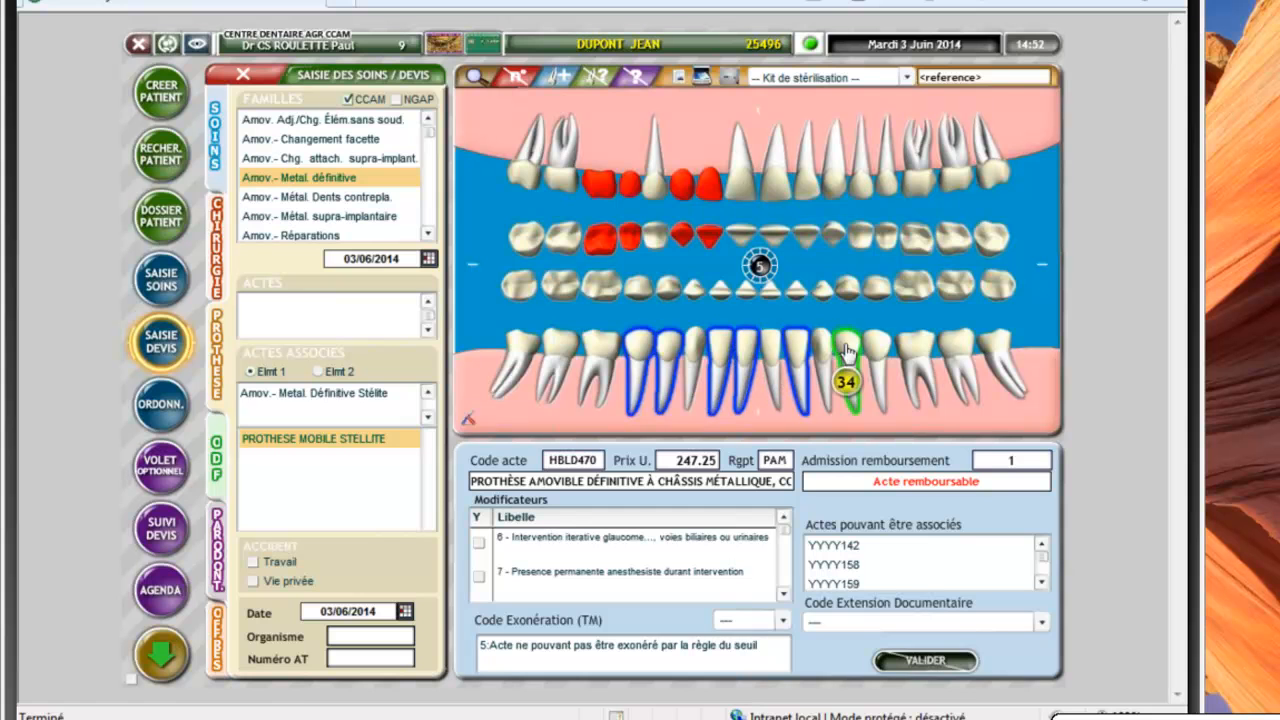
left_click(835, 350)
left_click(860, 350)
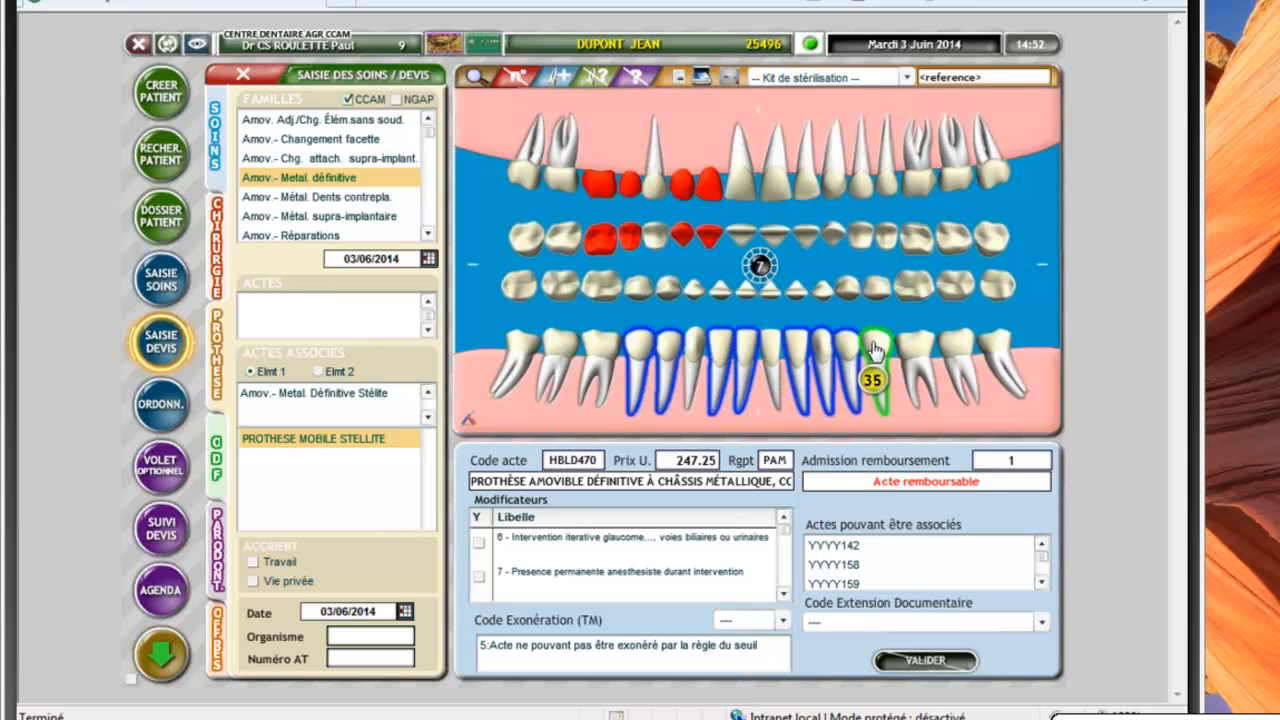
left_click(889, 350)
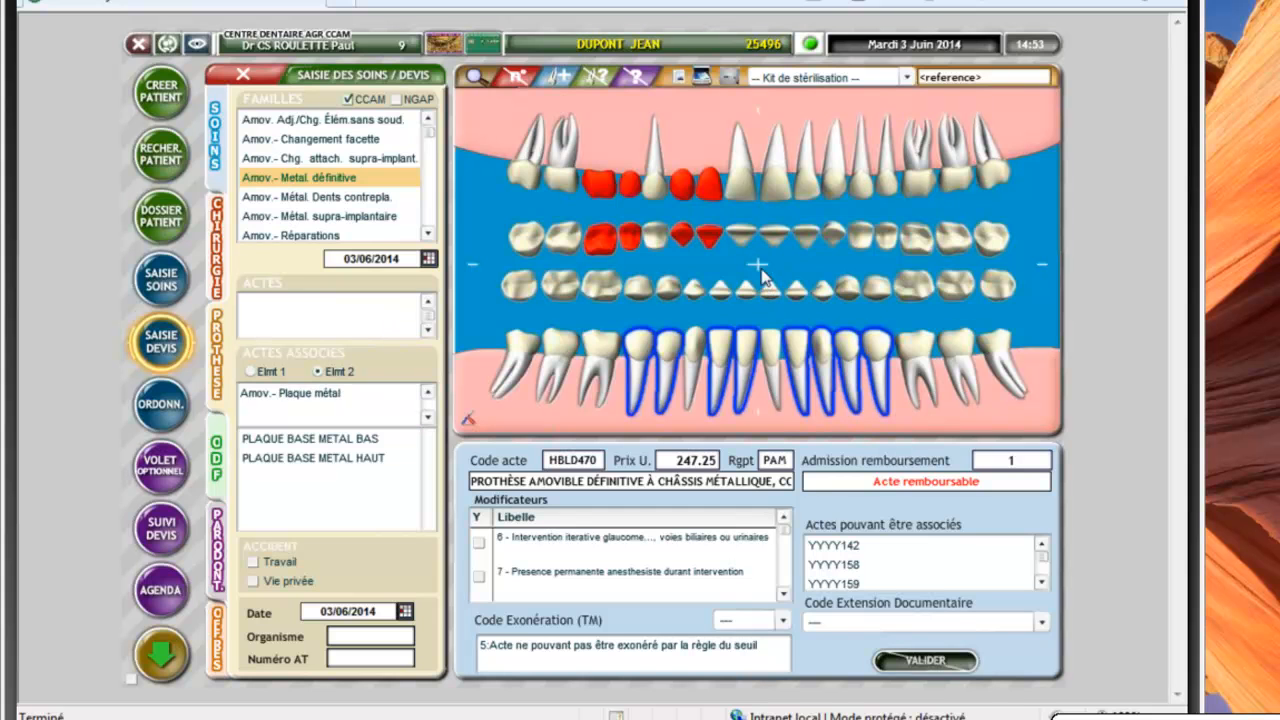
Add PLAQUE BASE METAL BAS as Elmt 2 to the lower Stellite act and validate it into the quote
left_click(297, 458)
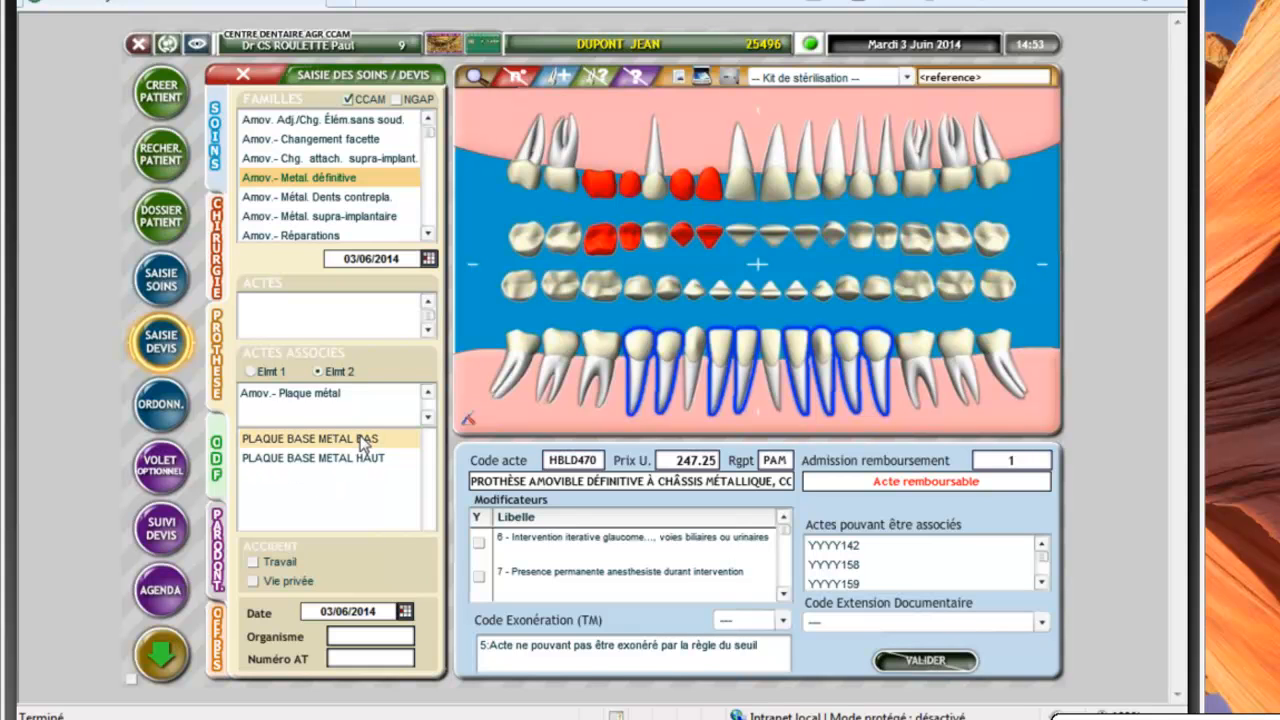
left_click(362, 444)
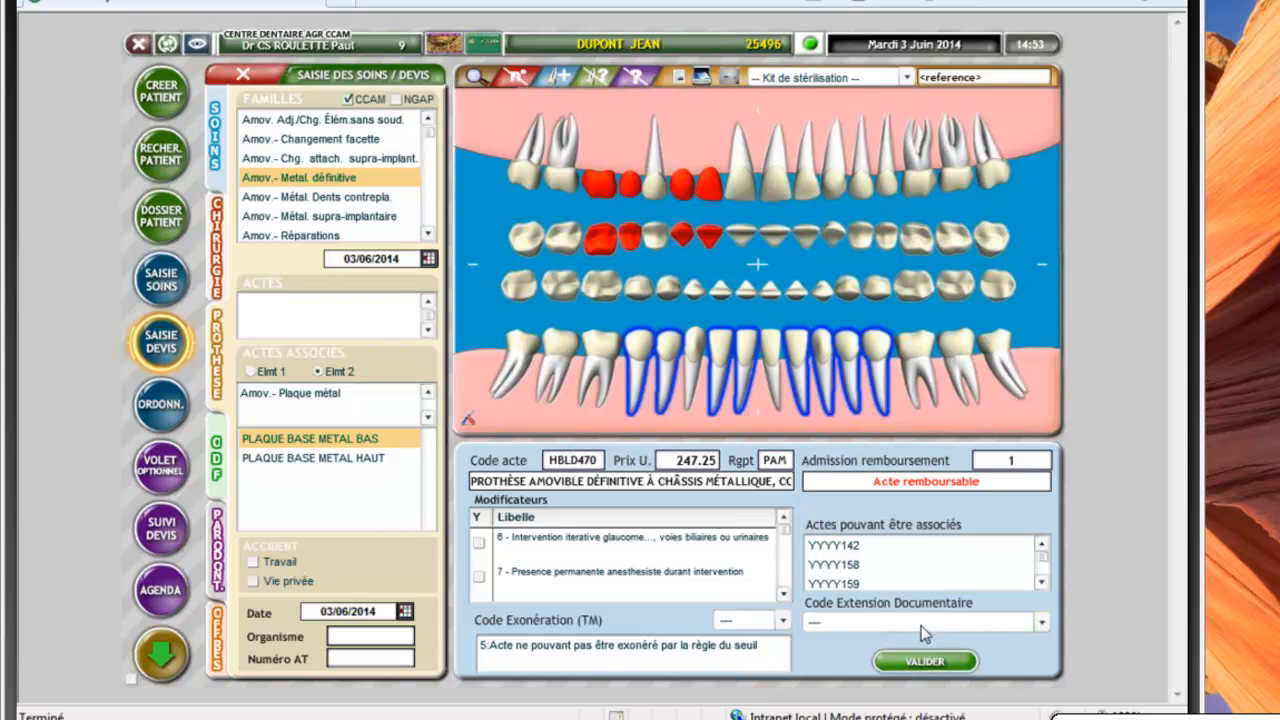
left_click(924, 661)
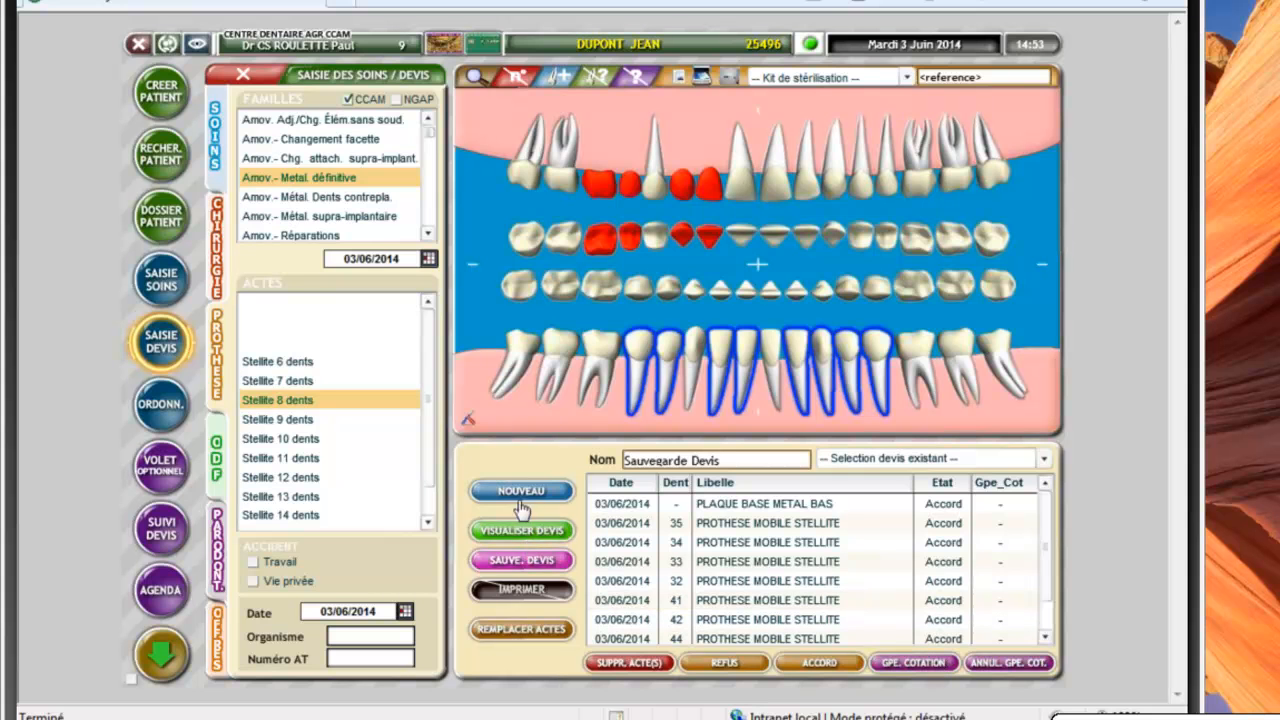
Save the lower Stellite 8 dents quote with SAUVE. DEVIS
left_click(520, 560)
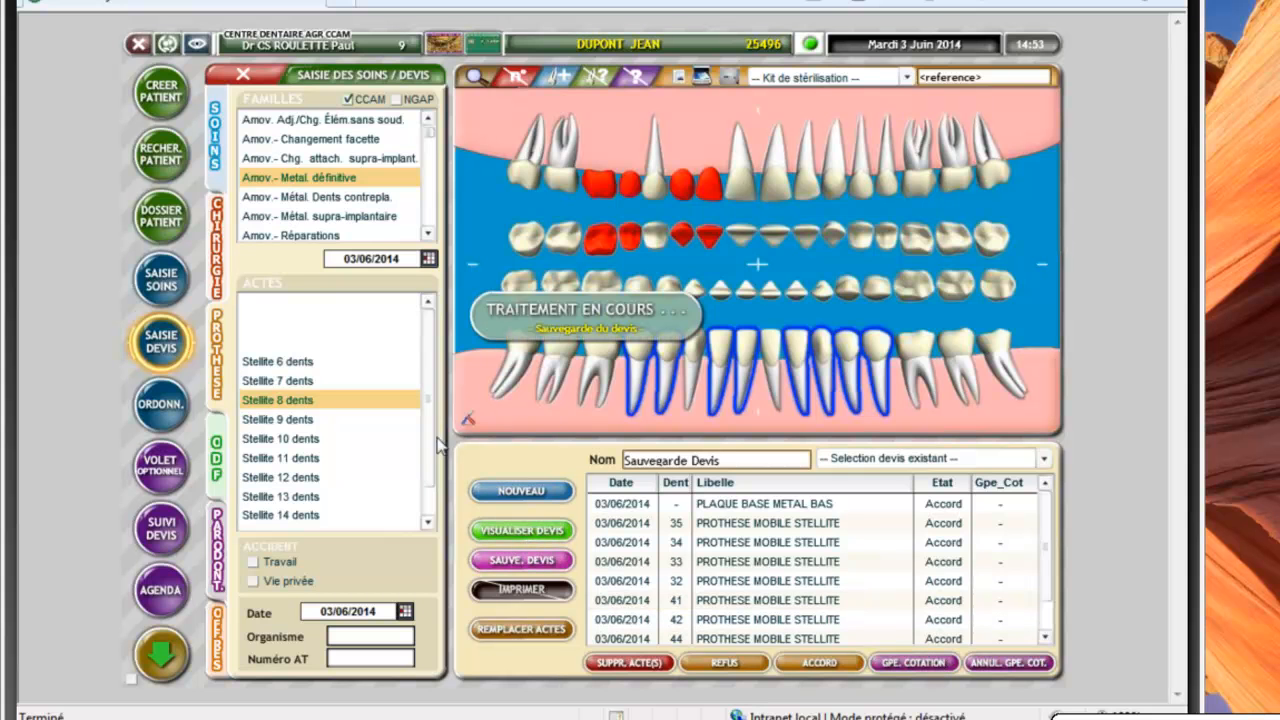
scroll(432, 440, "down", 1)
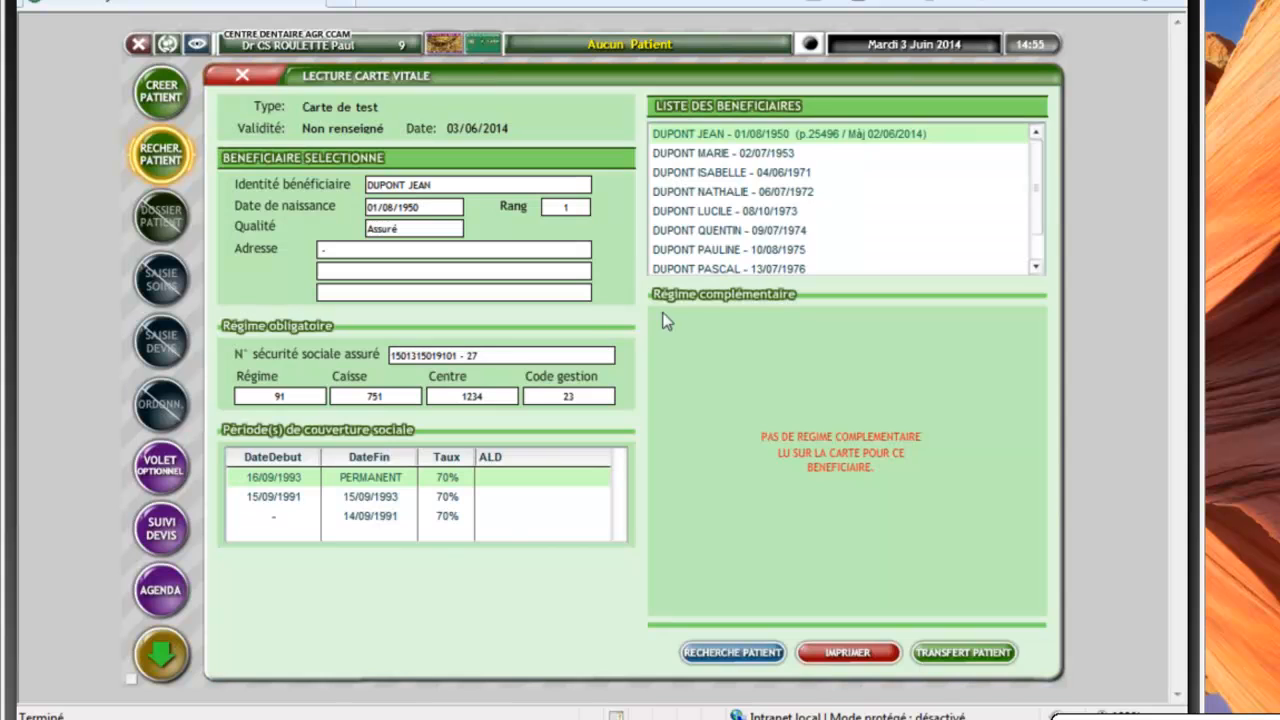
Select and transfer the other beneficiary, then open their civil-status record
left_click(736, 231)
left_click(976, 659)
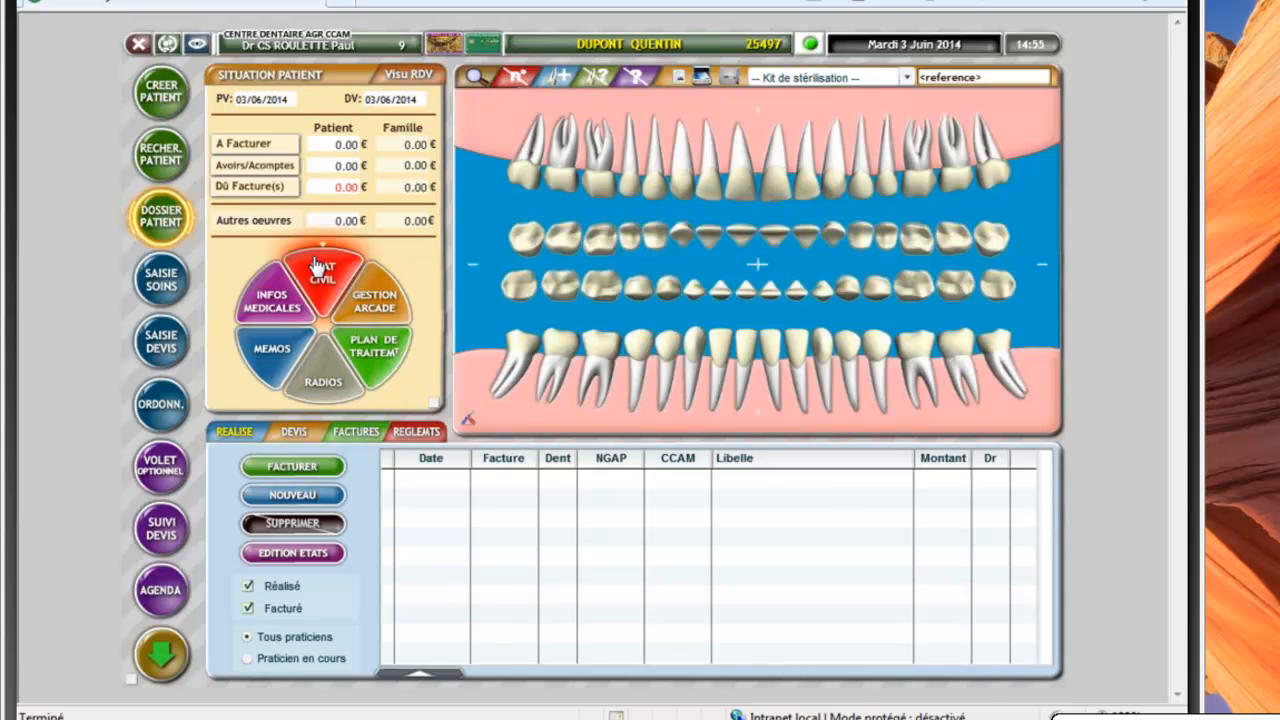
left_click(318, 265)
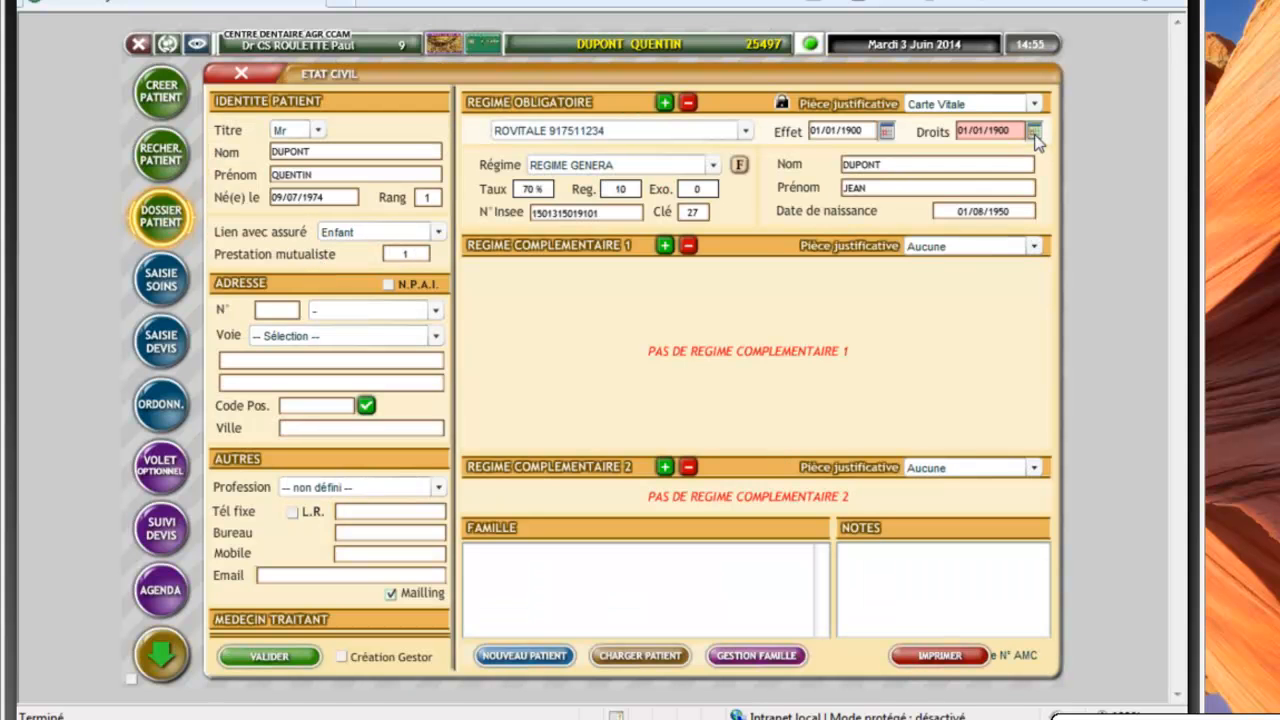
Extend the mandatory regime rights to 30/06/2014, save, and reopen the civil-status form
left_click(1036, 140)
left_click(890, 324)
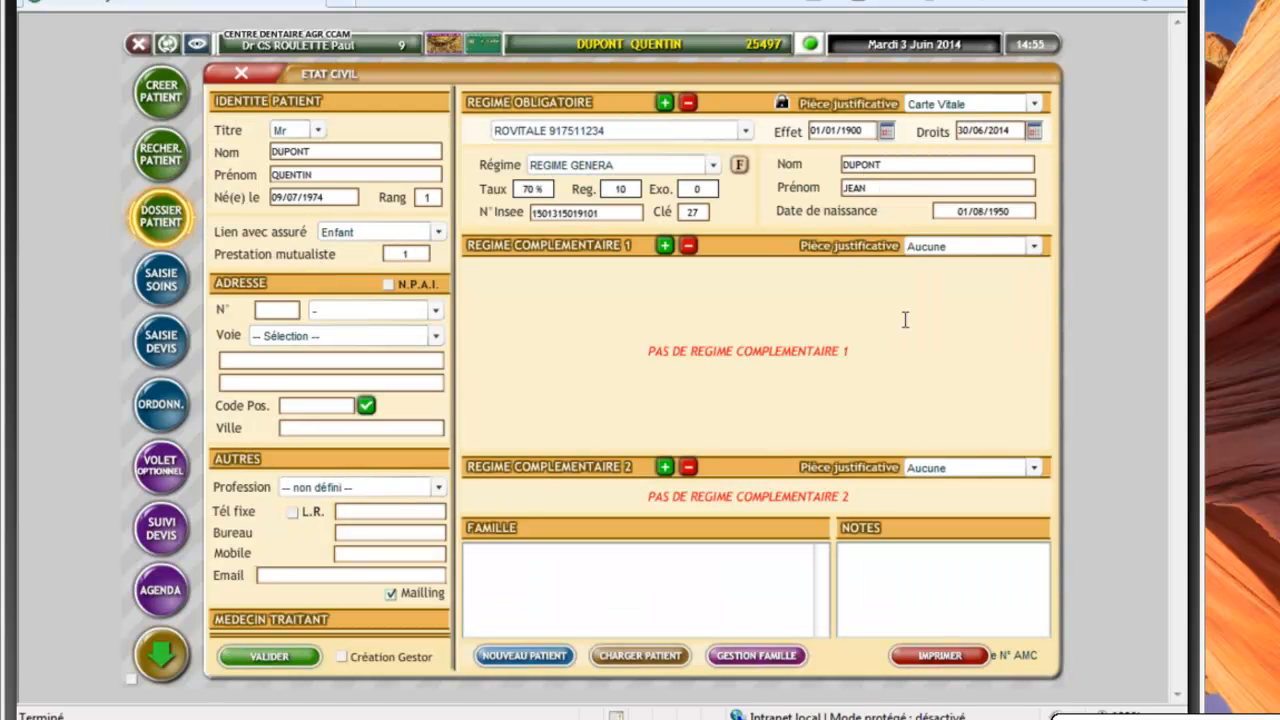
left_click(284, 660)
left_click(322, 268)
left_click(666, 246)
Give complementary regime 1 an attestation with rights from 01/06/2014 to 30/06/2014
left_click(1034, 246)
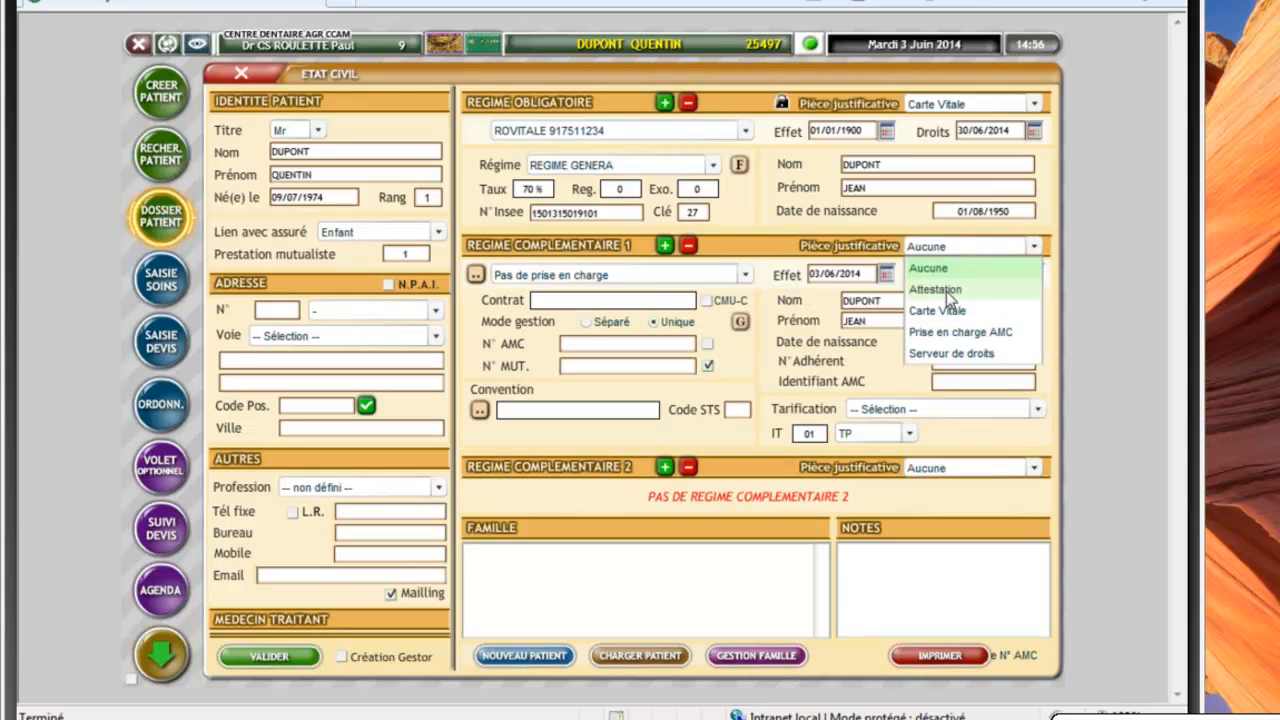
left_click(946, 290)
left_click(886, 273)
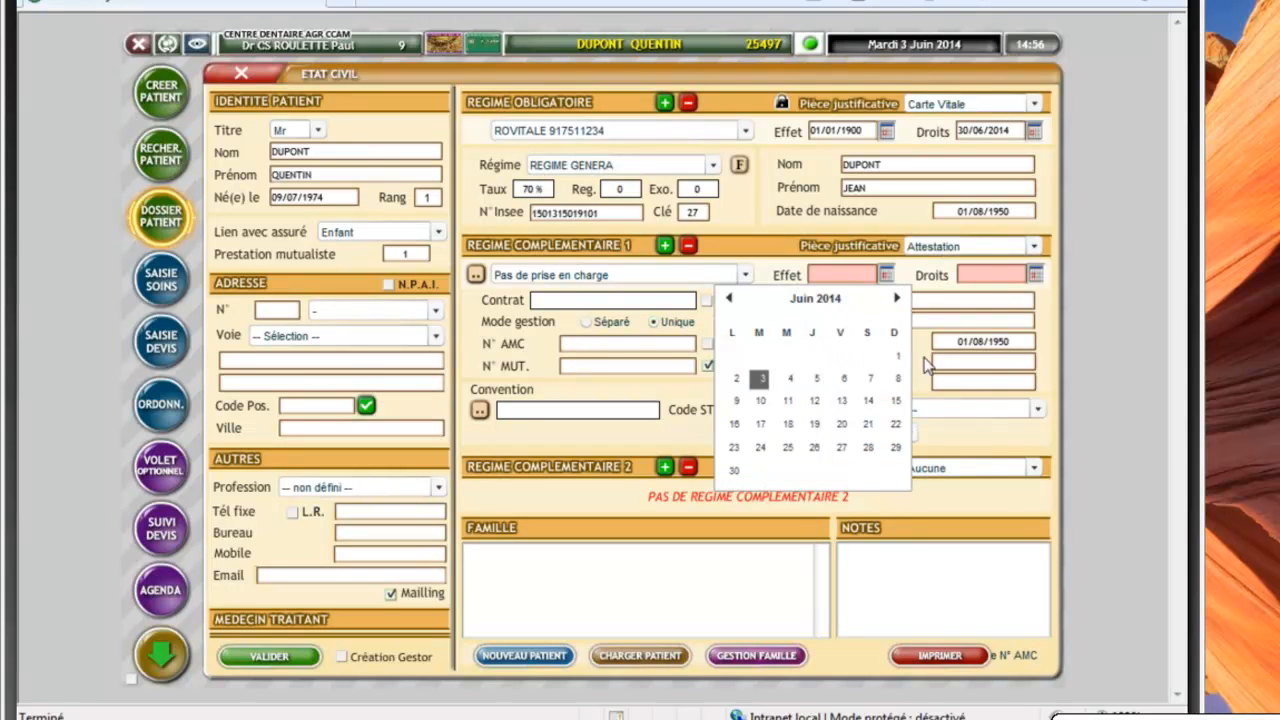
left_click(898, 356)
left_click(1035, 276)
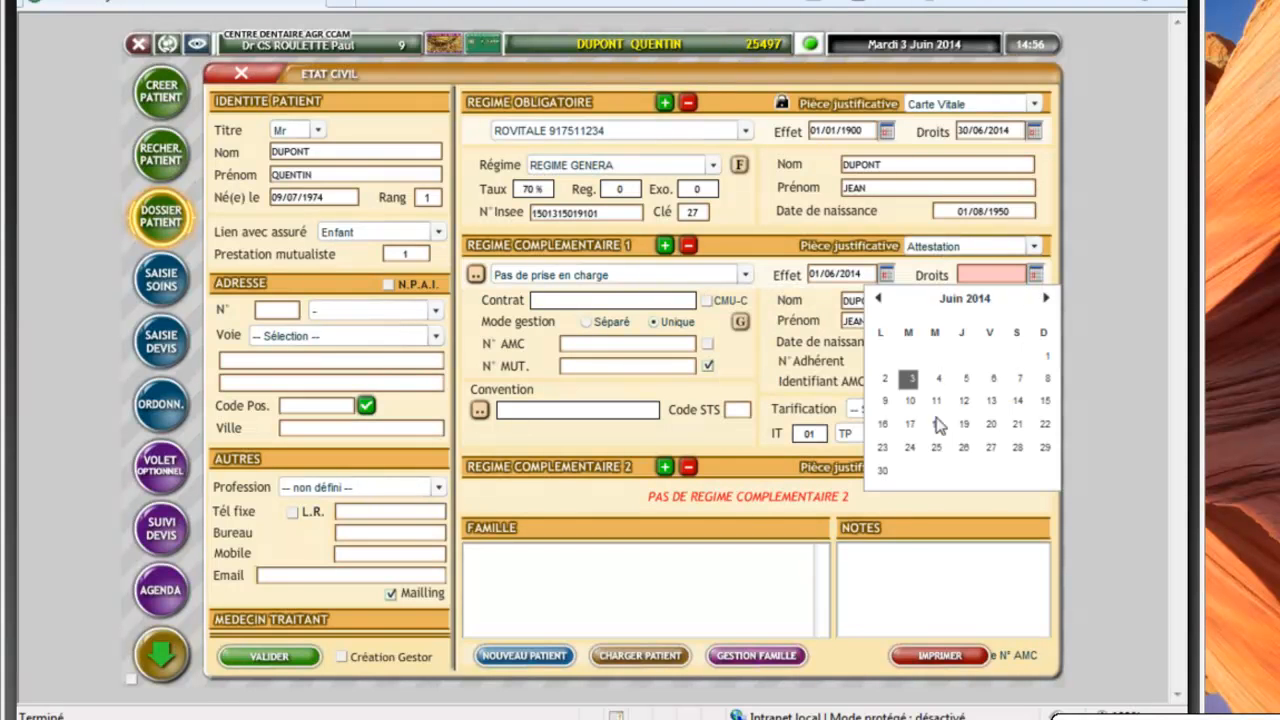
left_click(888, 469)
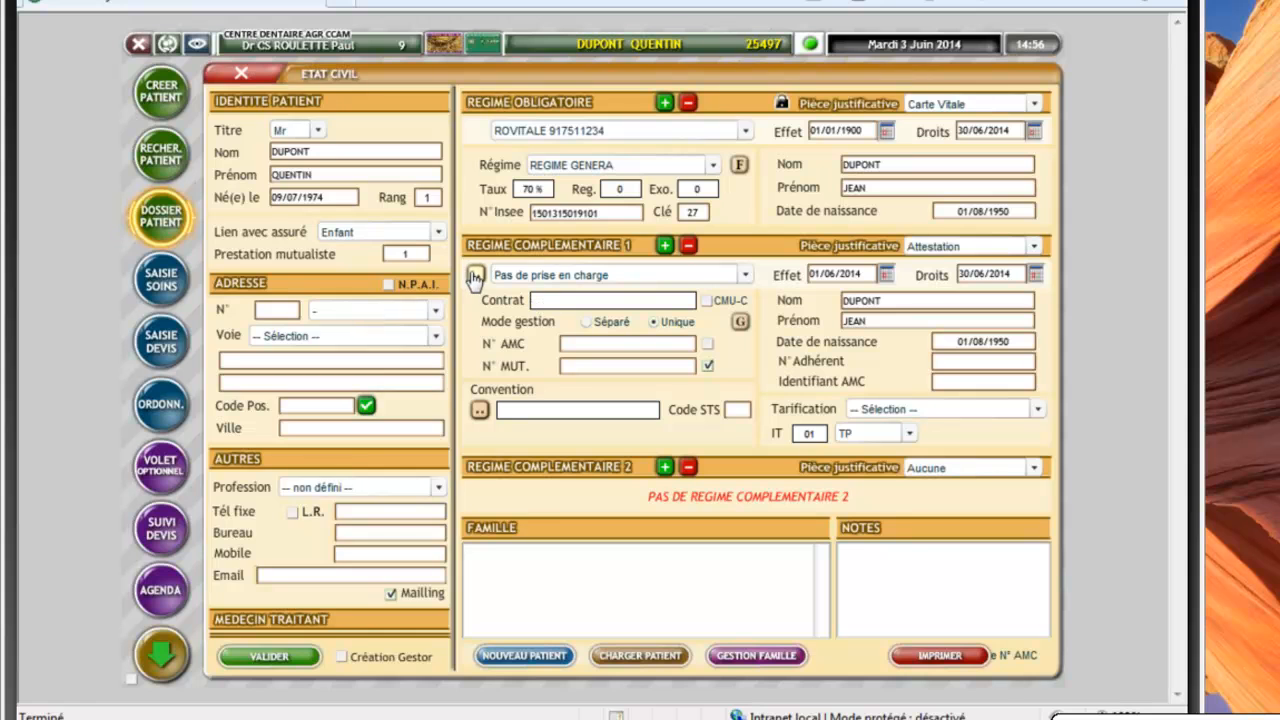
Choose insurer MNH / I SANTE with the BONSAÏ contract and ISANTE convention, then save
left_click(476, 275)
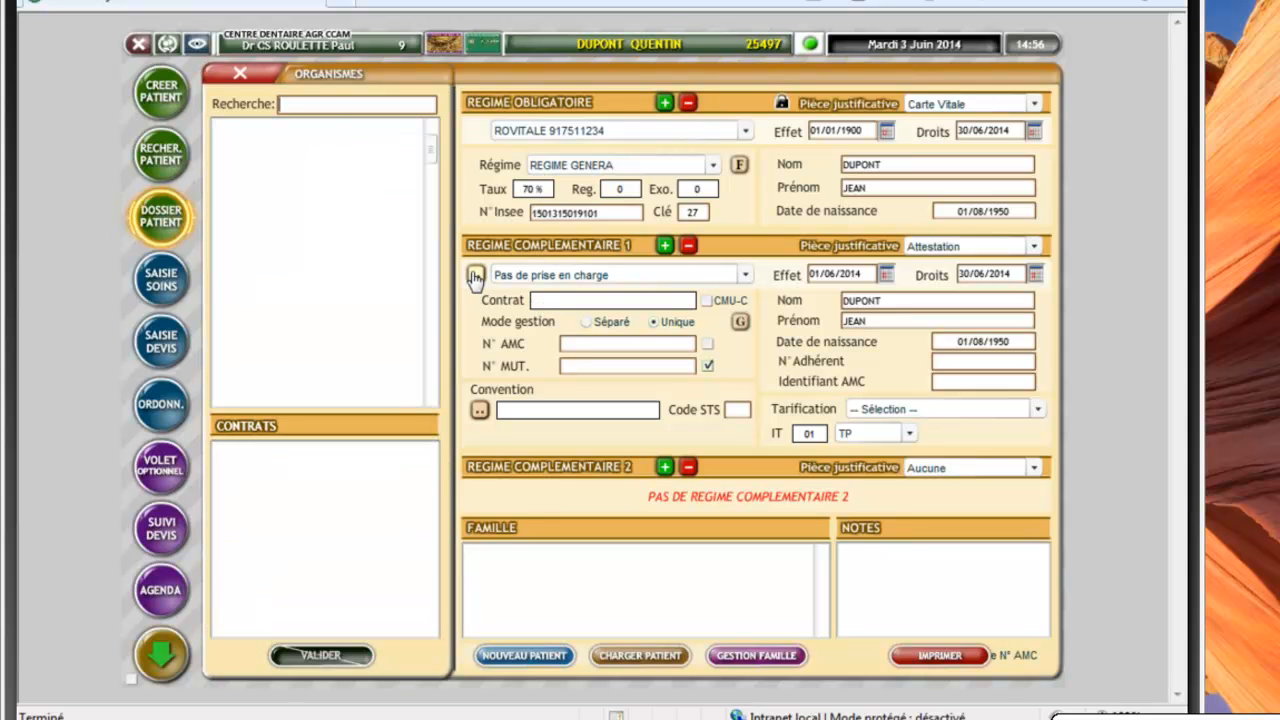
left_click(287, 104)
type("MN")
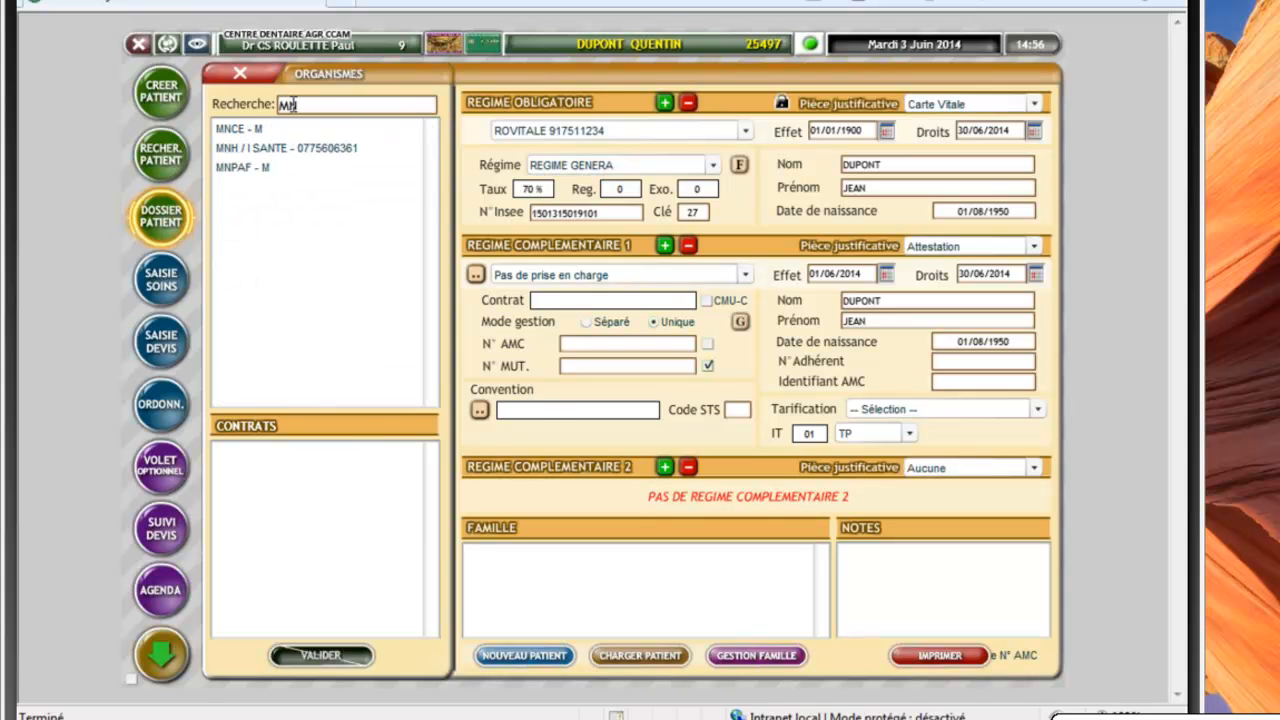
left_click(262, 150)
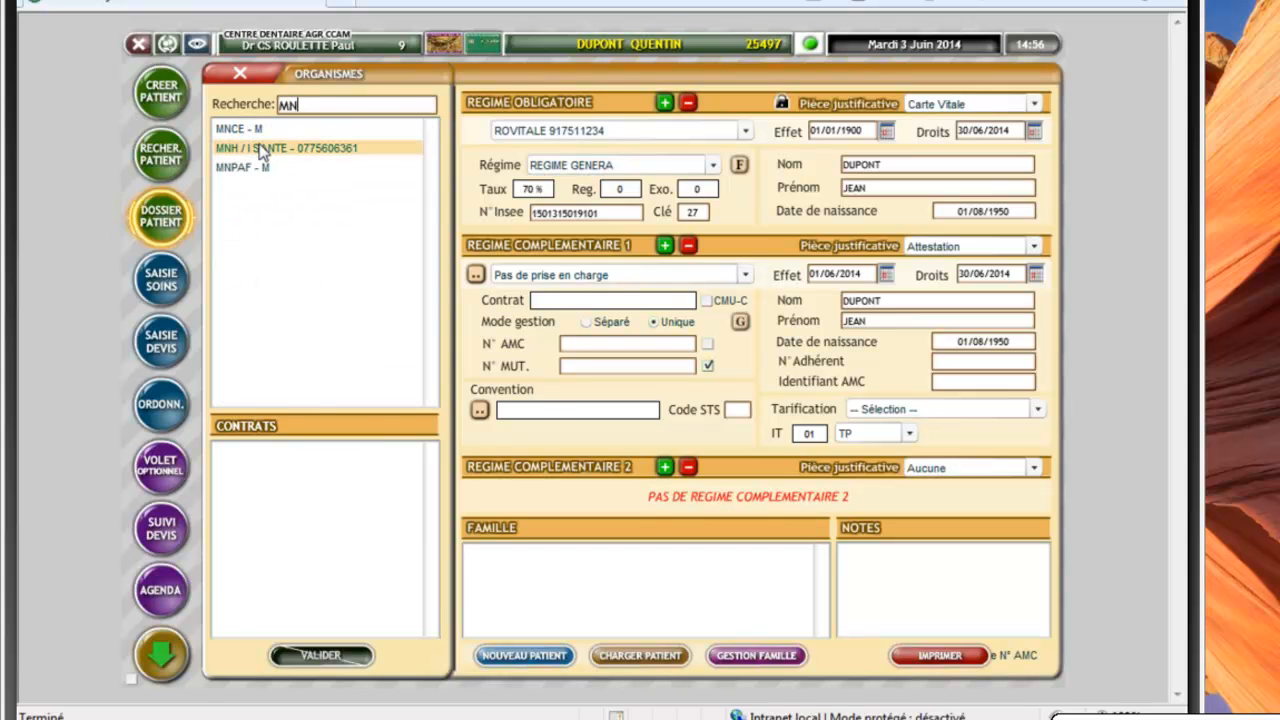
left_click(254, 472)
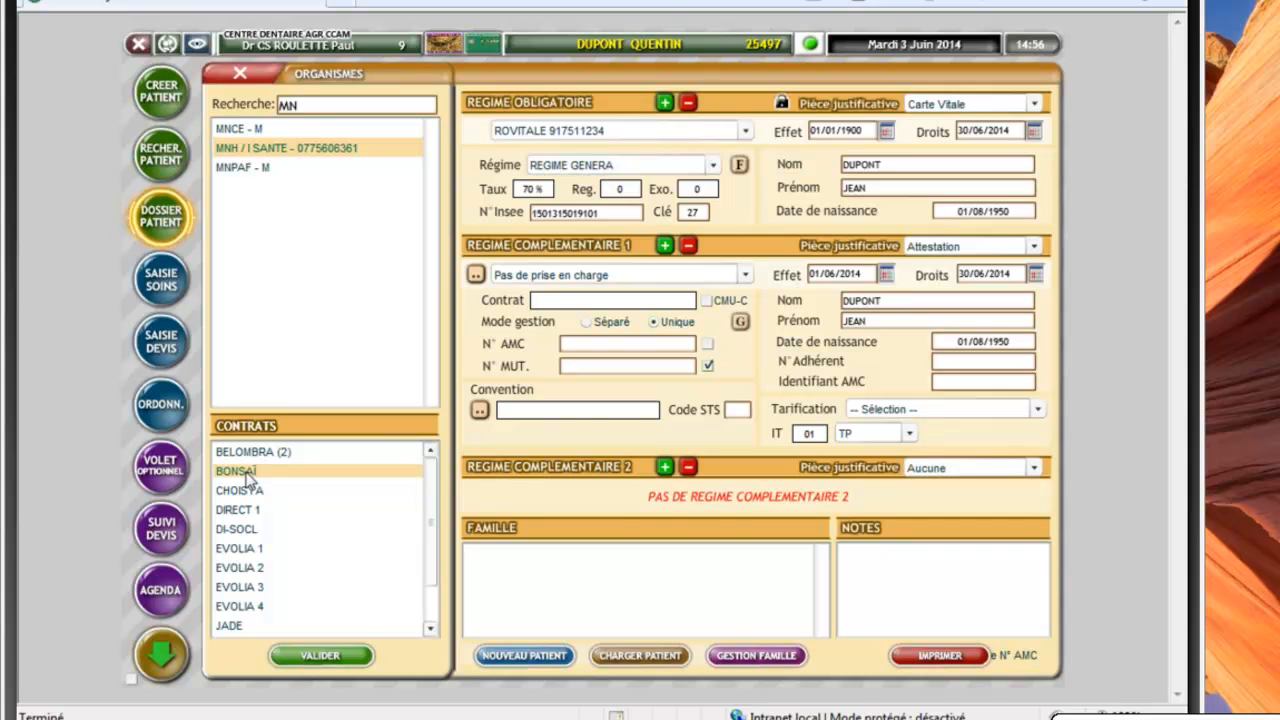
left_click(318, 657)
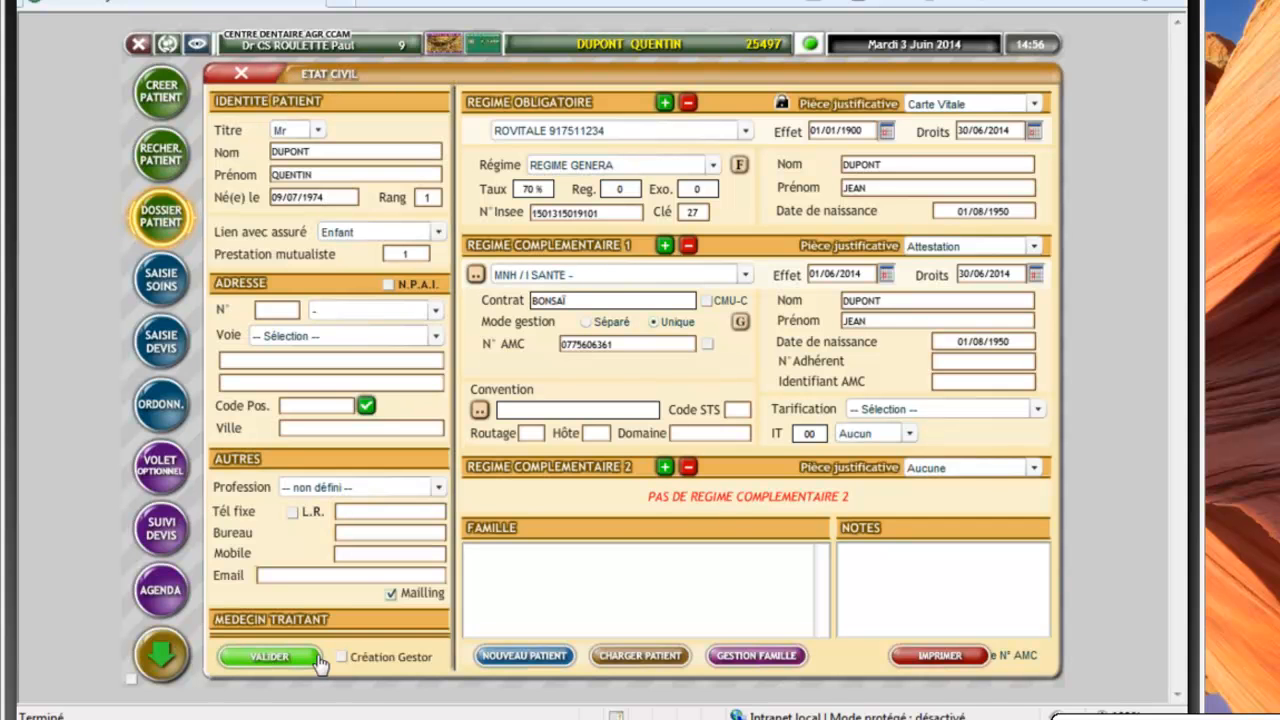
left_click(480, 410)
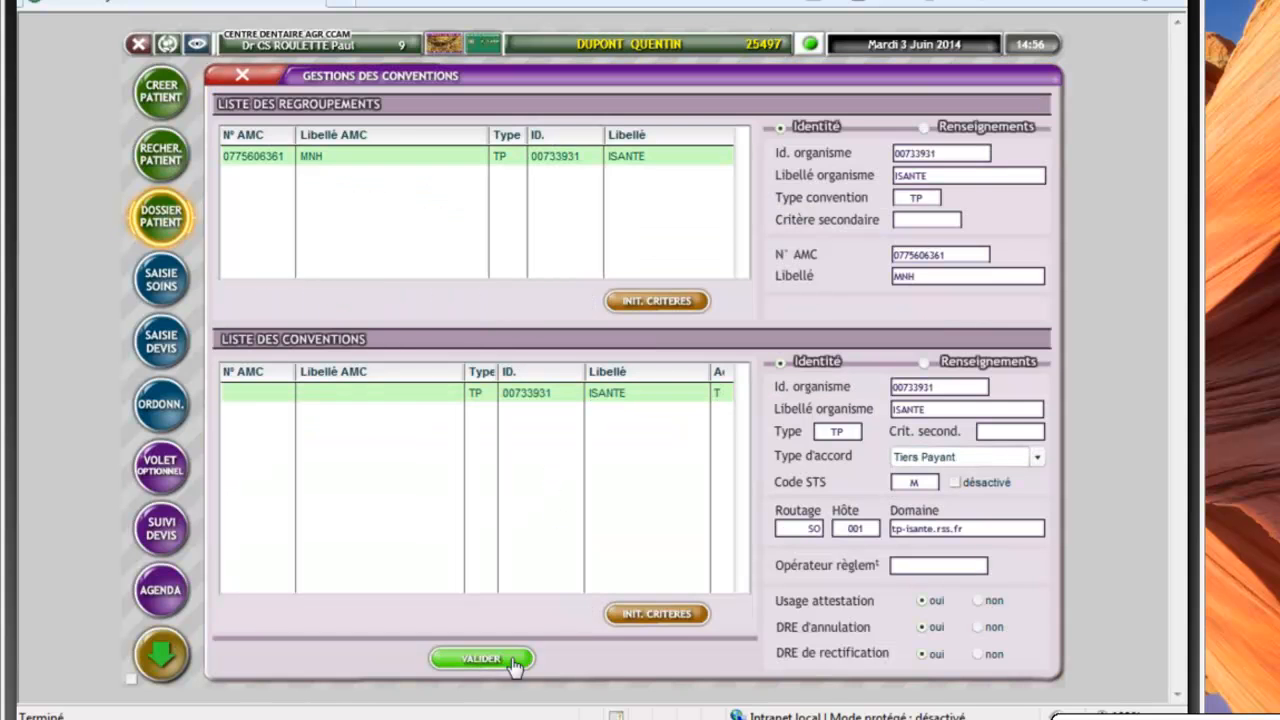
left_click(513, 662)
left_click(278, 655)
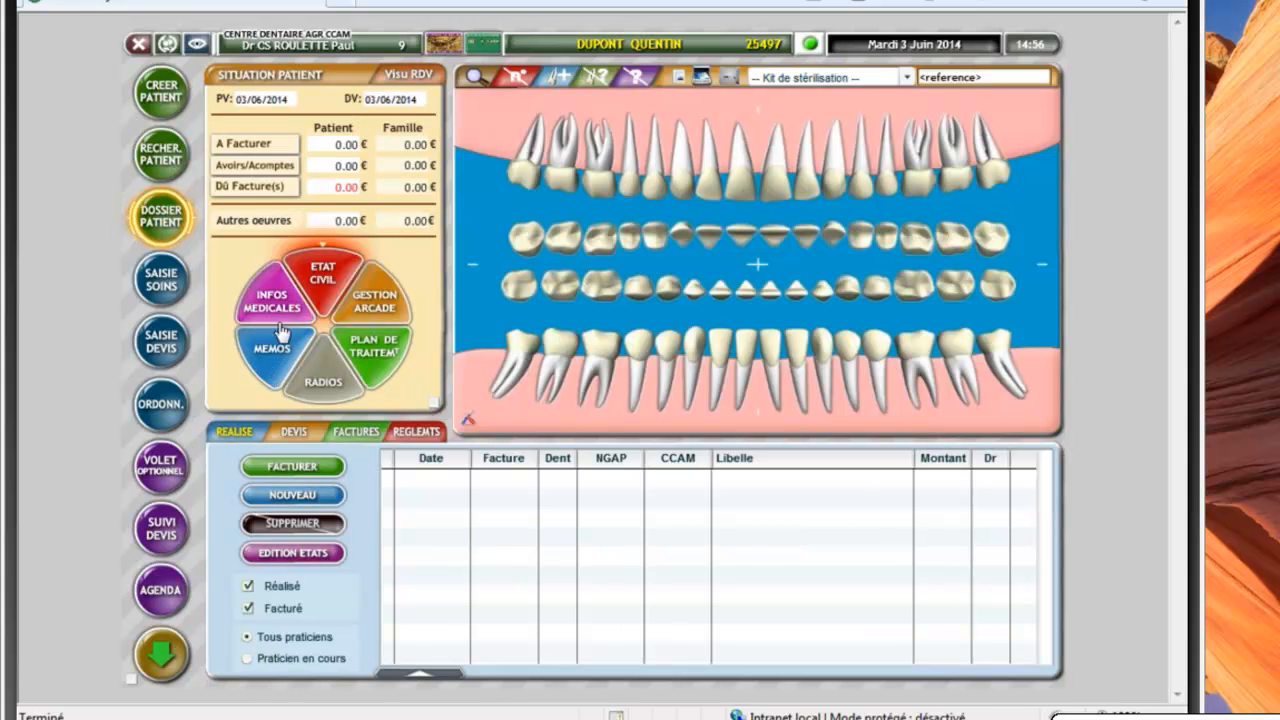
left_click(340, 287)
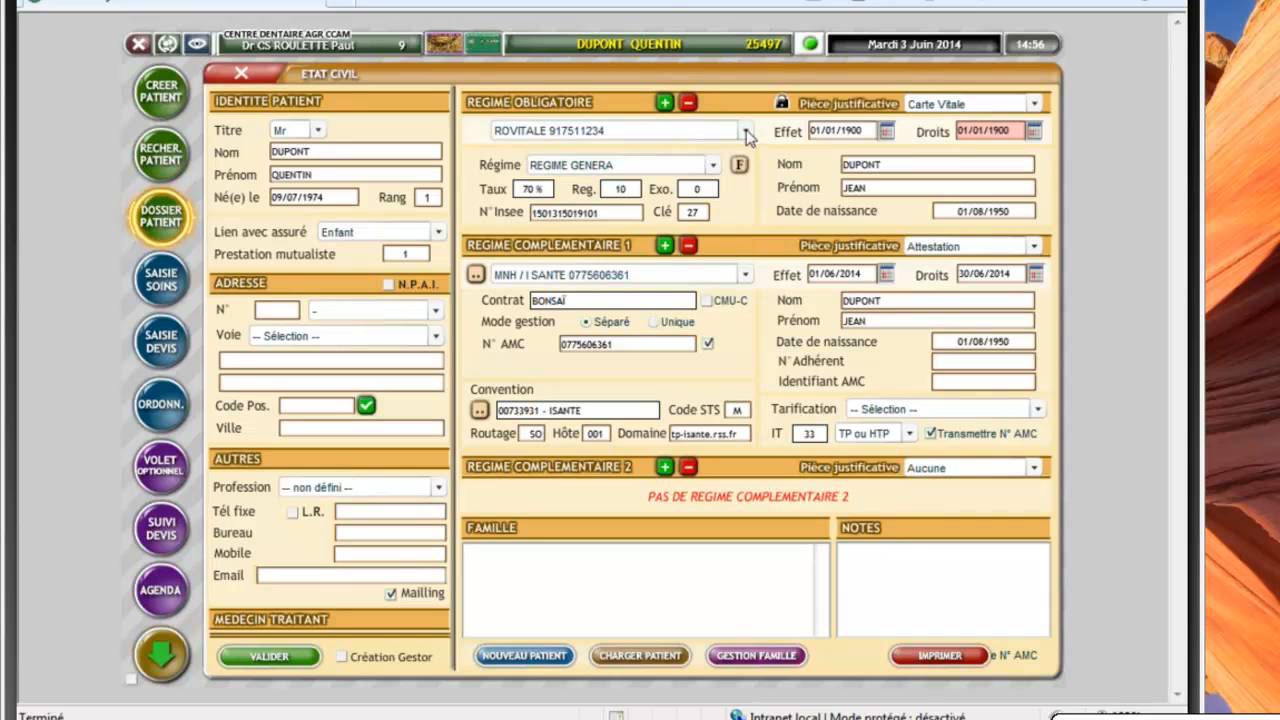
left_click(746, 131)
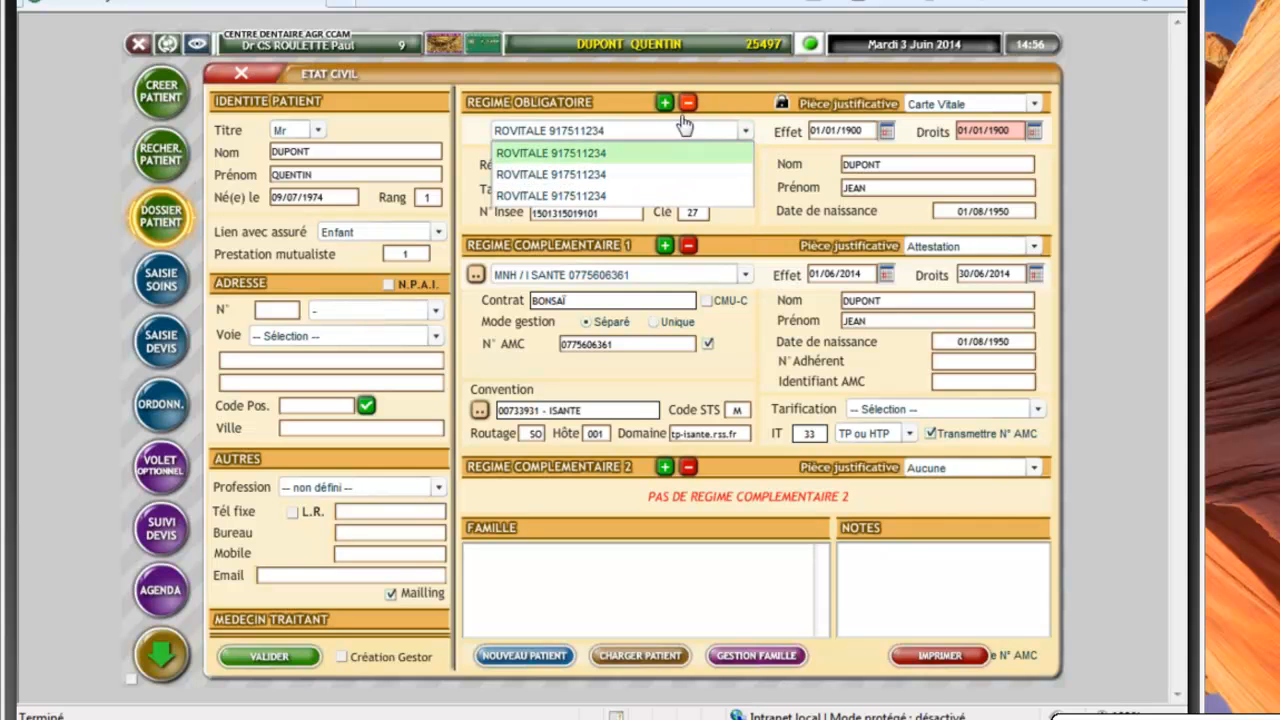
left_click(700, 112)
left_click(746, 133)
left_click(692, 108)
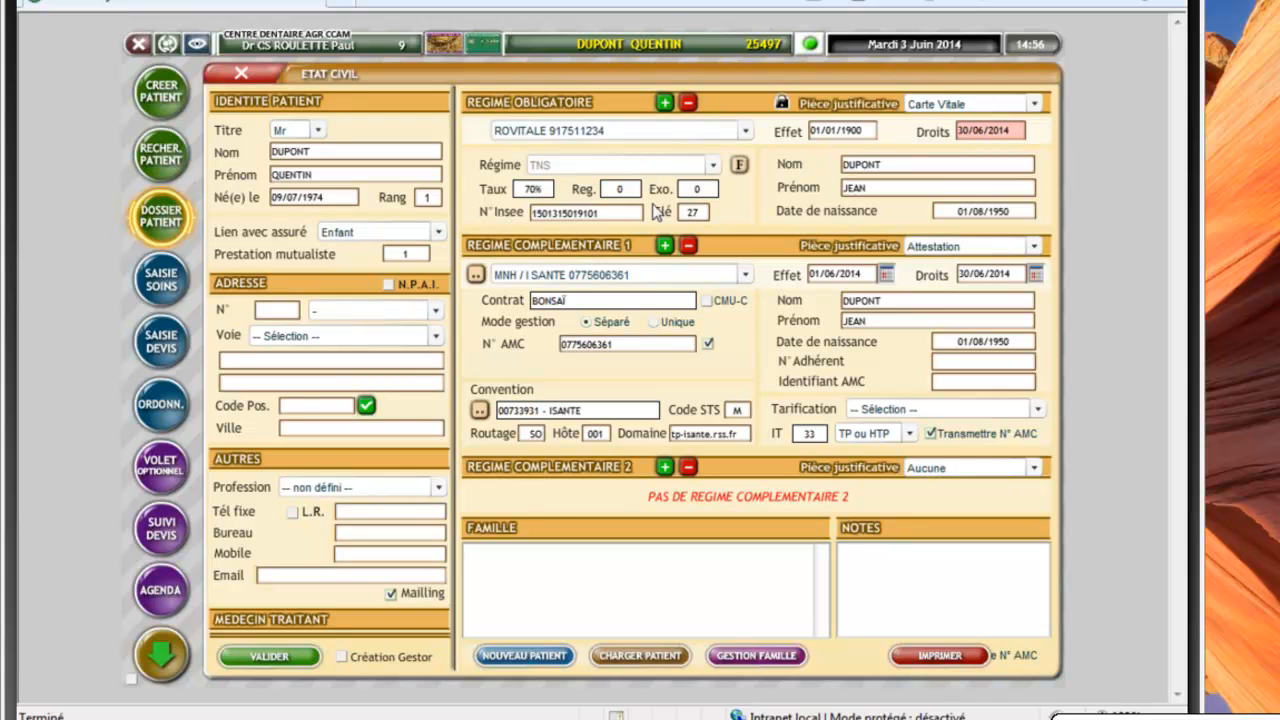
left_click(270, 657)
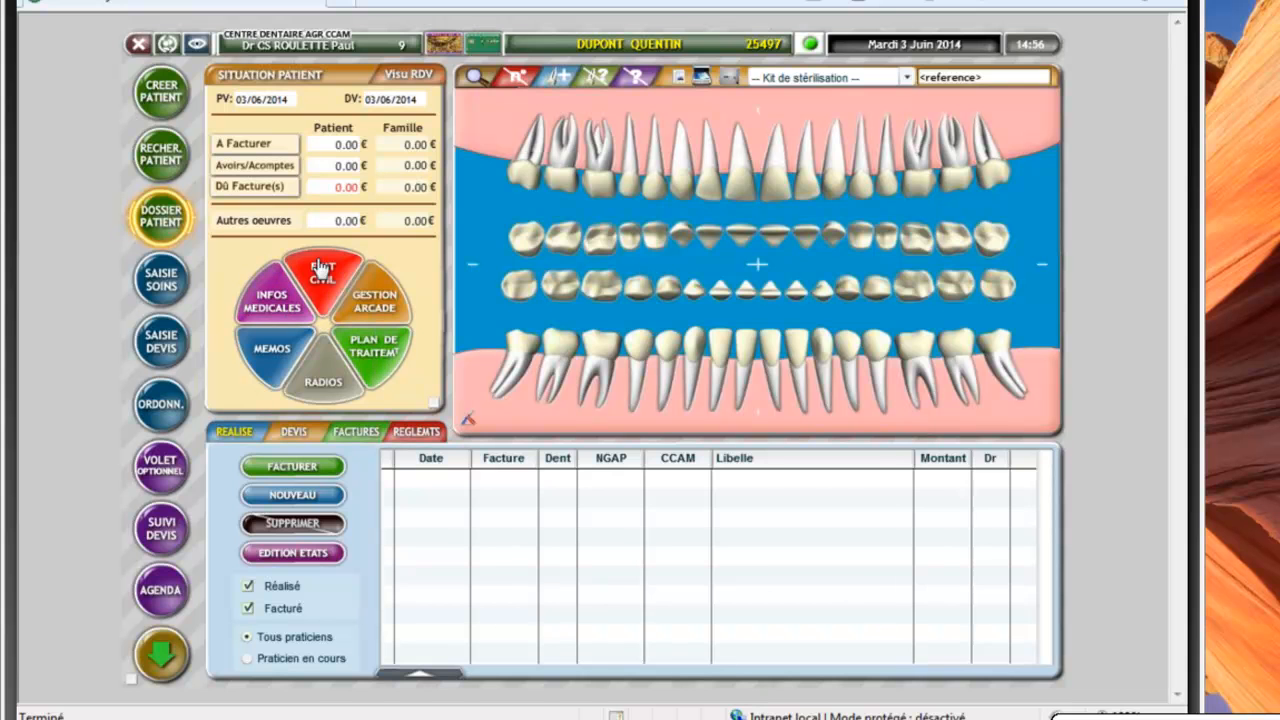
Start a quote and add the 5-tooth transitional resin denture act, HBLD224 at 86.00
left_click(294, 431)
left_click(430, 234)
left_click(430, 234)
left_click(430, 234)
left_click(430, 234)
left_click(430, 234)
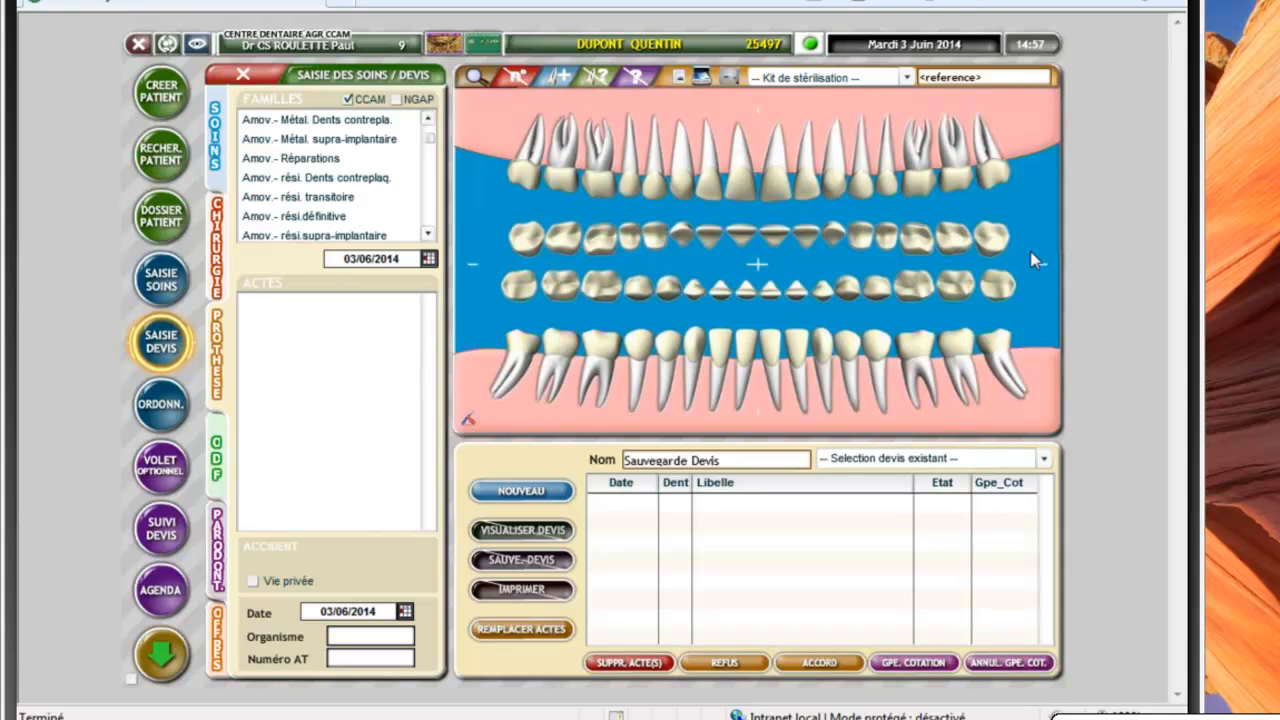
left_click(311, 198)
left_click(311, 198)
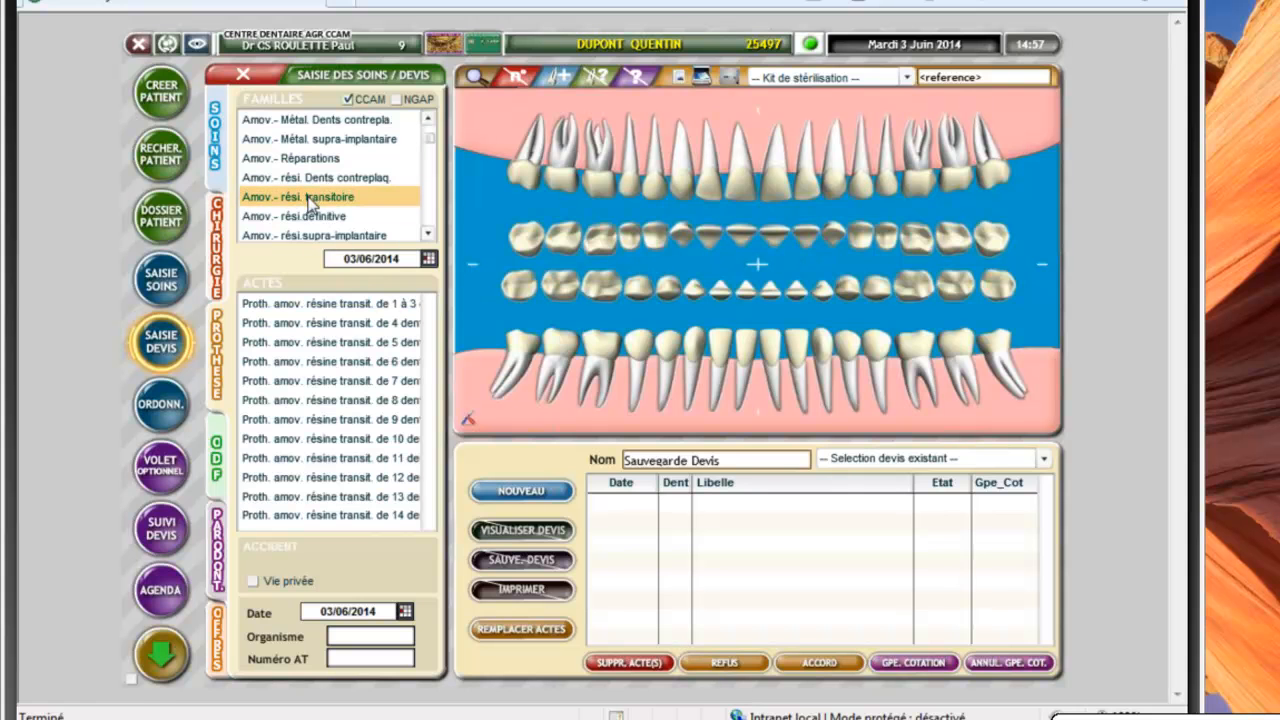
double_click(377, 342)
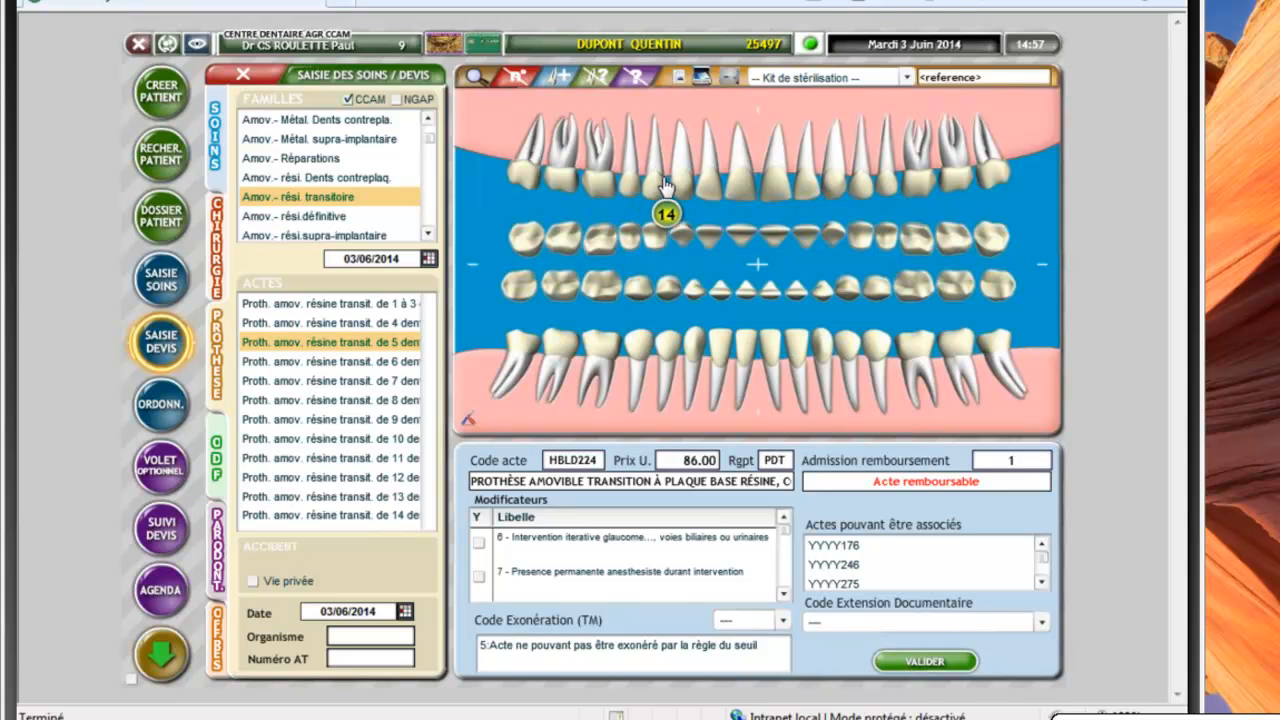
left_click(365, 347)
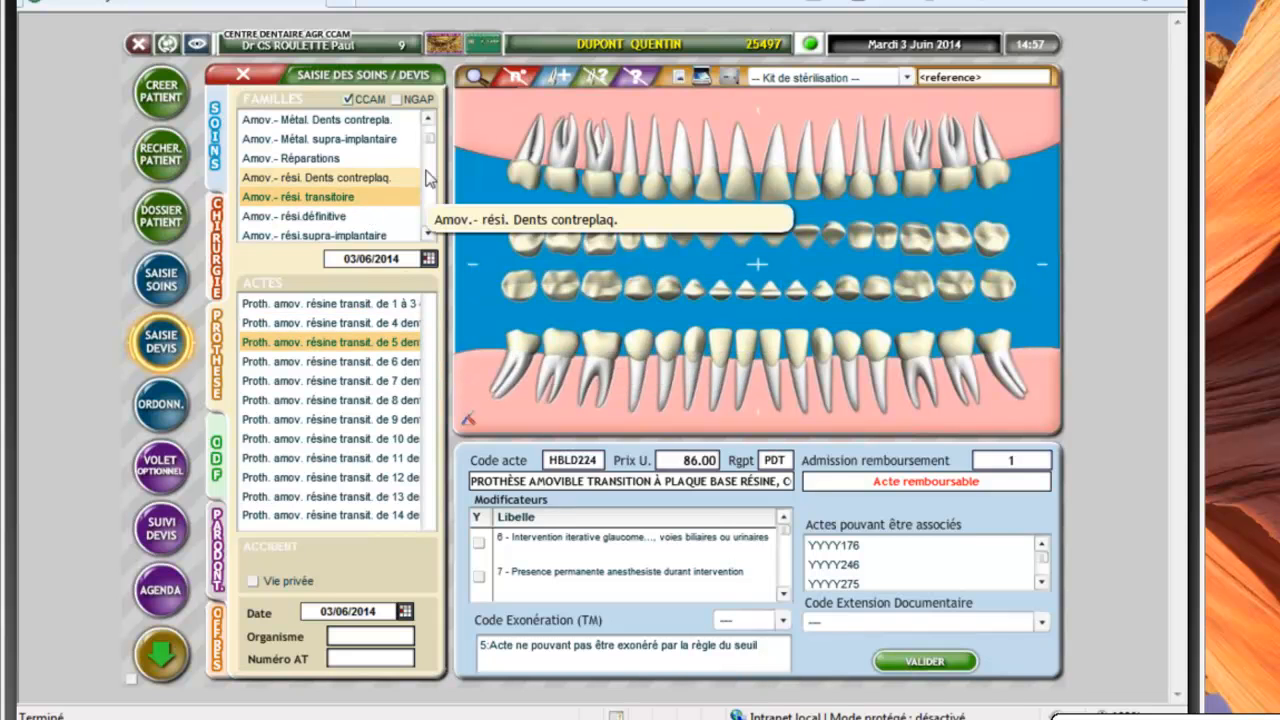
left_click(429, 119)
left_click(429, 119)
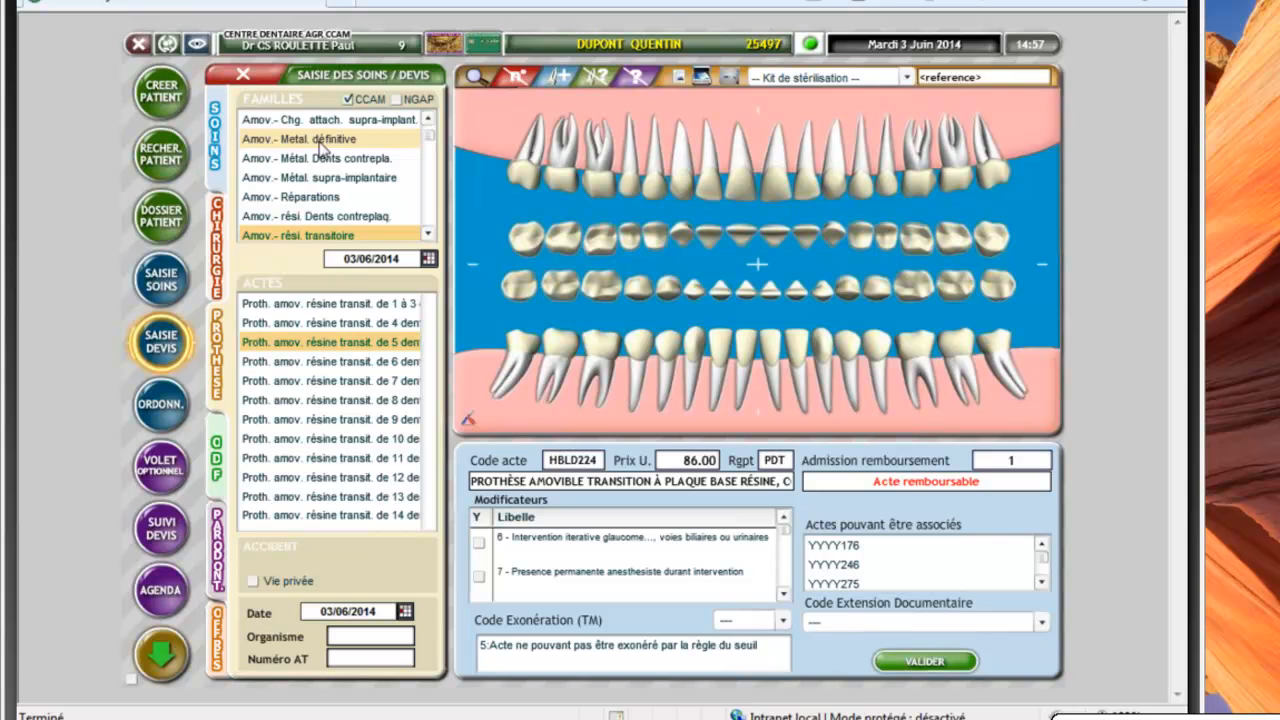
Add Stellite 5 dents on teeth 13, 14, 15, 23, 24 with PLAQUE BASE METAL HAUT
left_click(320, 140)
left_click(299, 344)
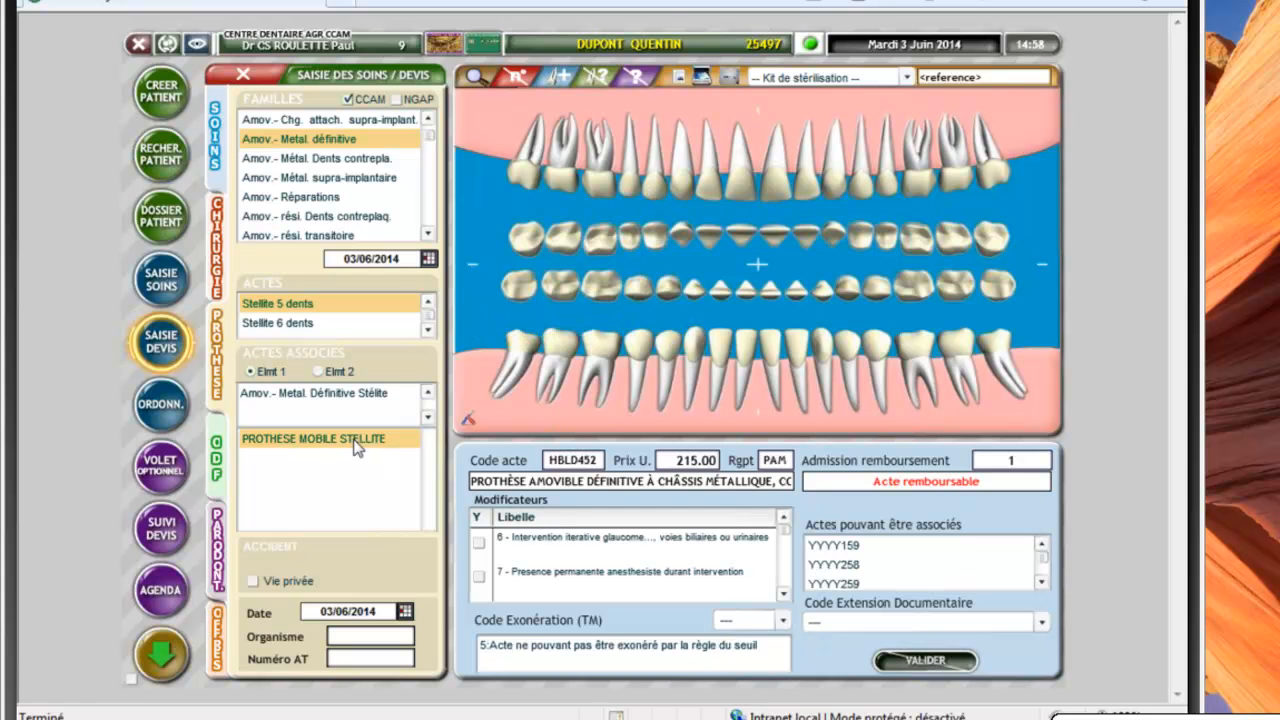
left_click(680, 180)
left_click(652, 190)
left_click(629, 185)
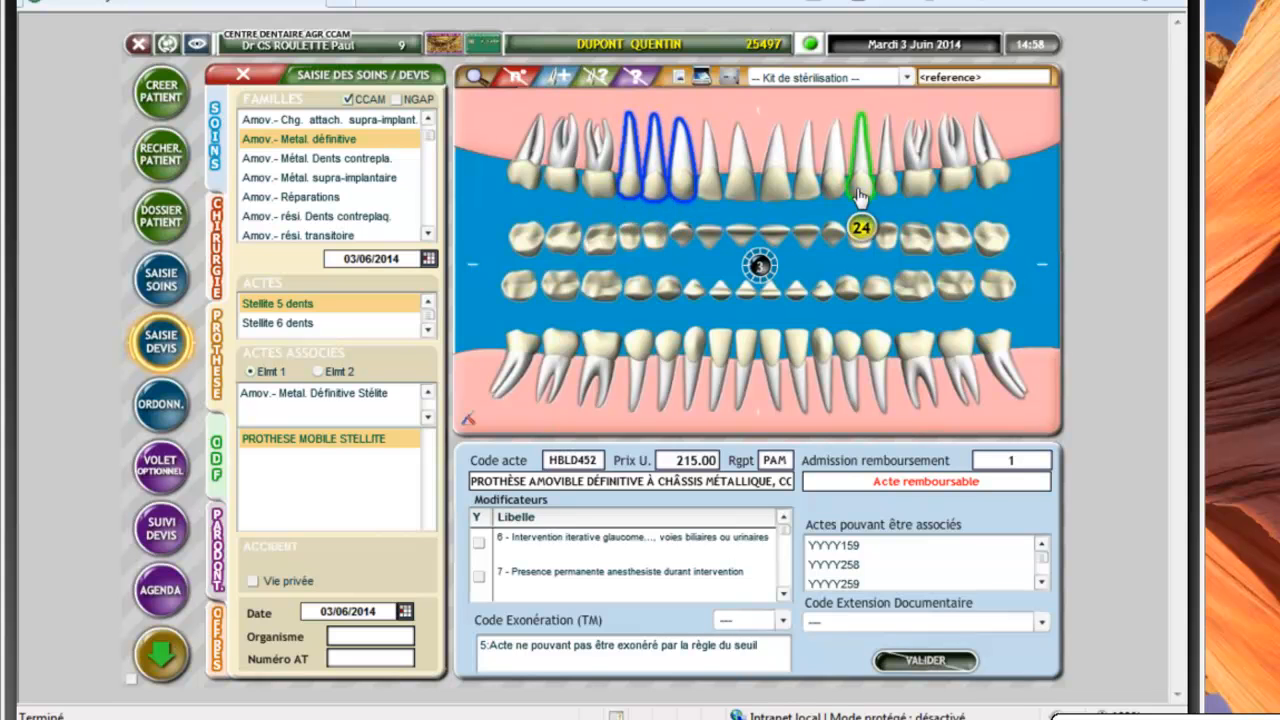
left_click(843, 188)
left_click(860, 180)
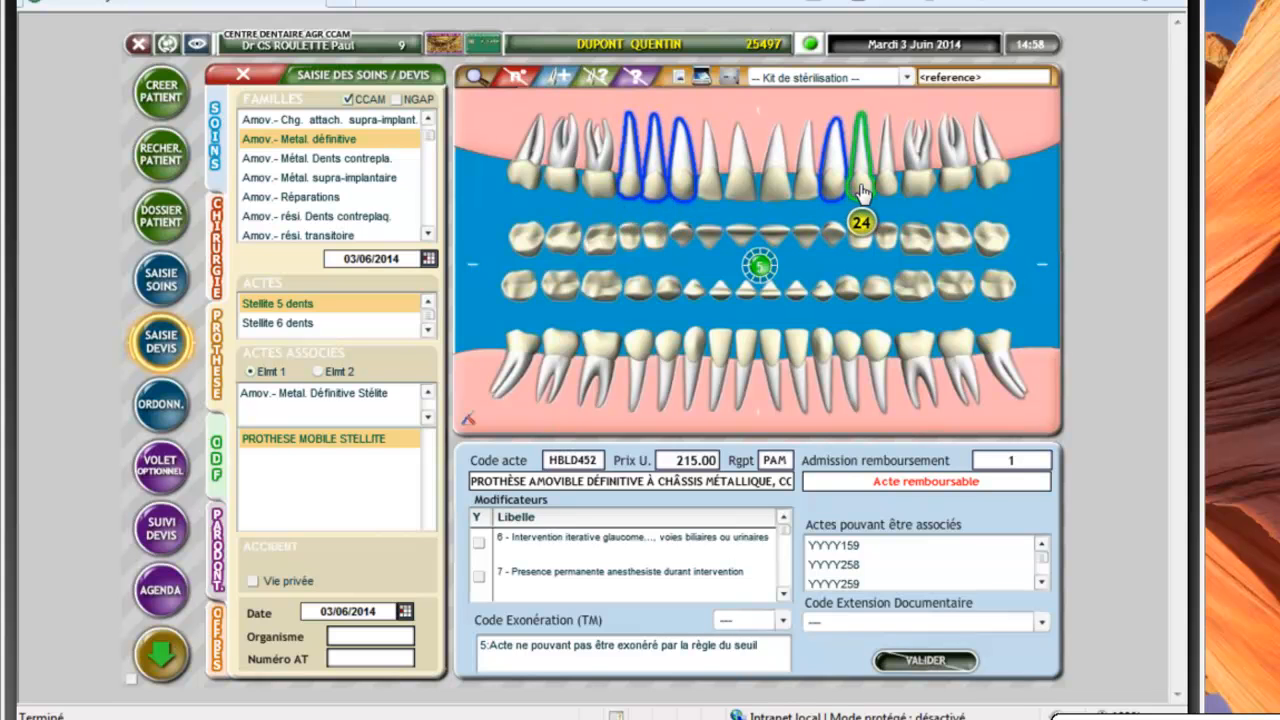
left_click(340, 372)
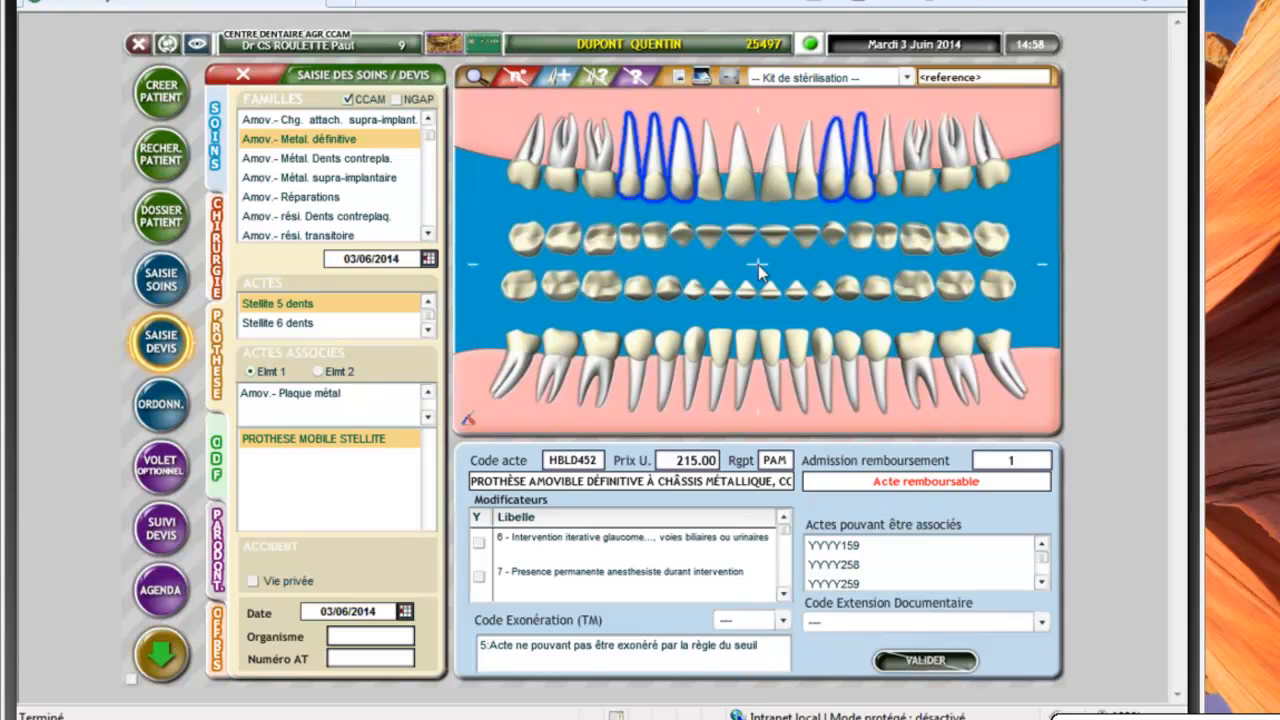
left_click(315, 460)
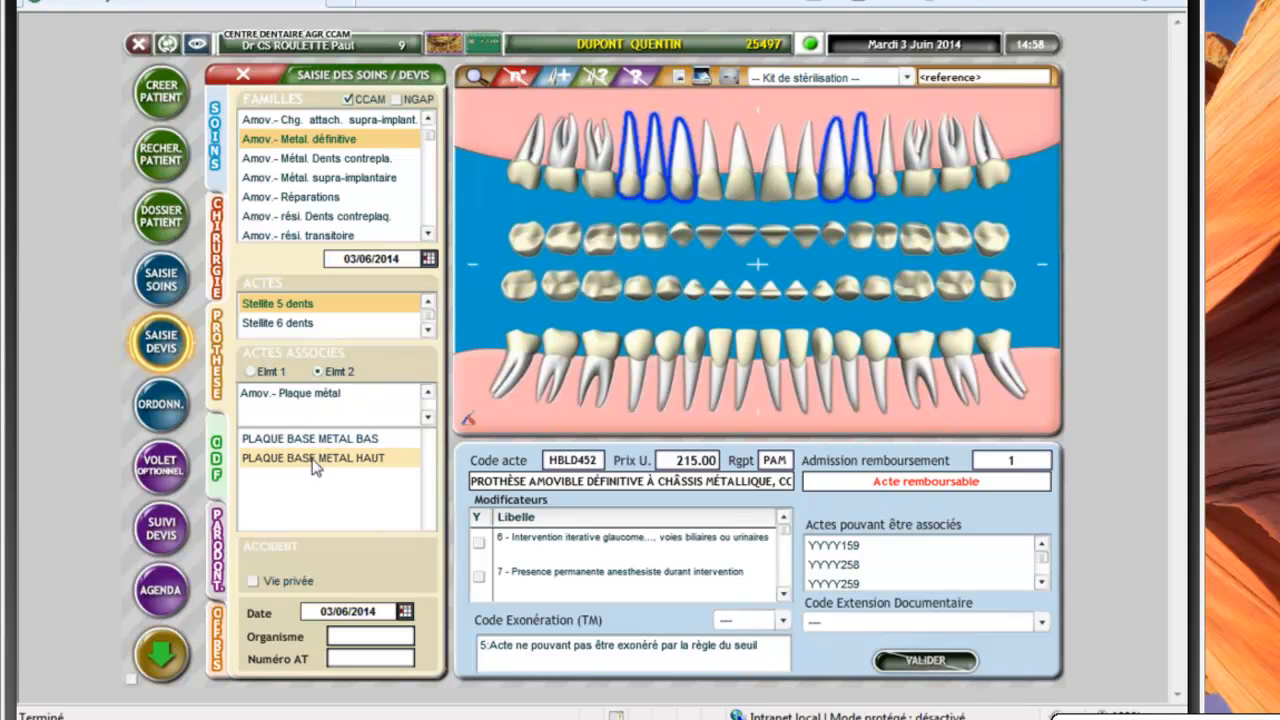
left_click(315, 462)
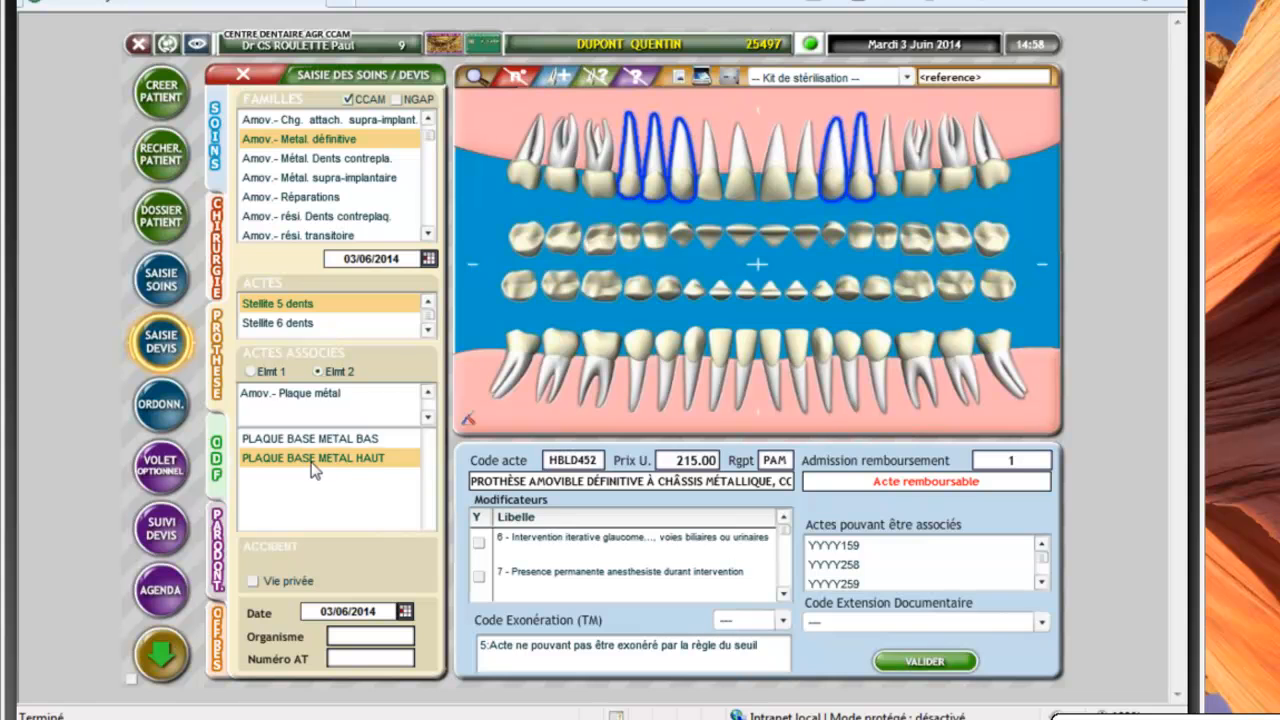
left_click(924, 663)
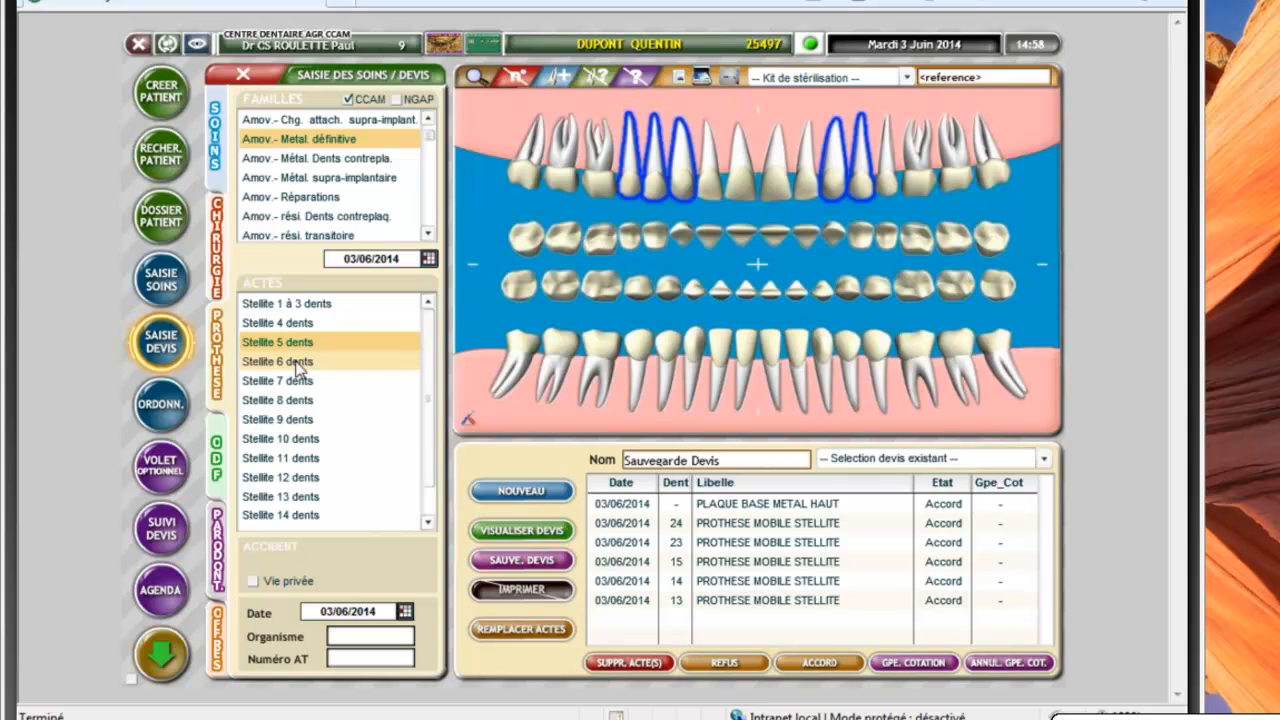
Add Stellite 6 dents on teeth 31–33 and 41–43 with PLAQUE BASE METAL BAS
left_click(297, 362)
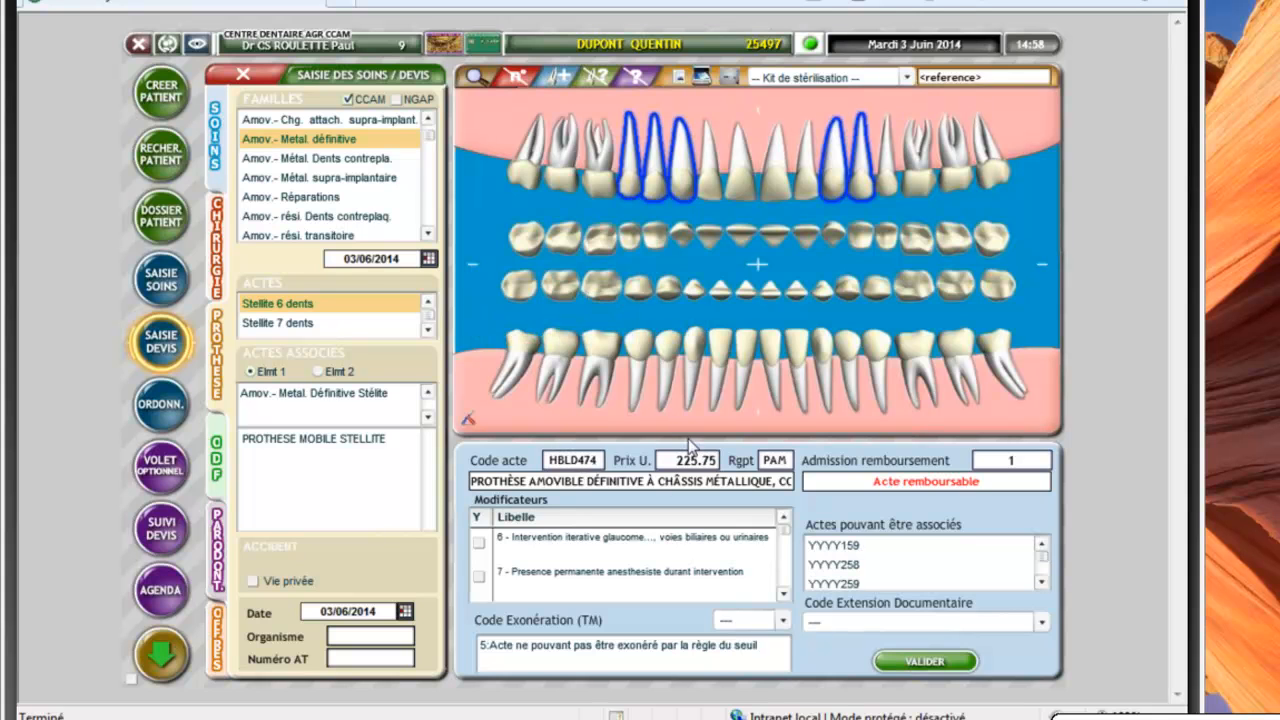
left_click(318, 440)
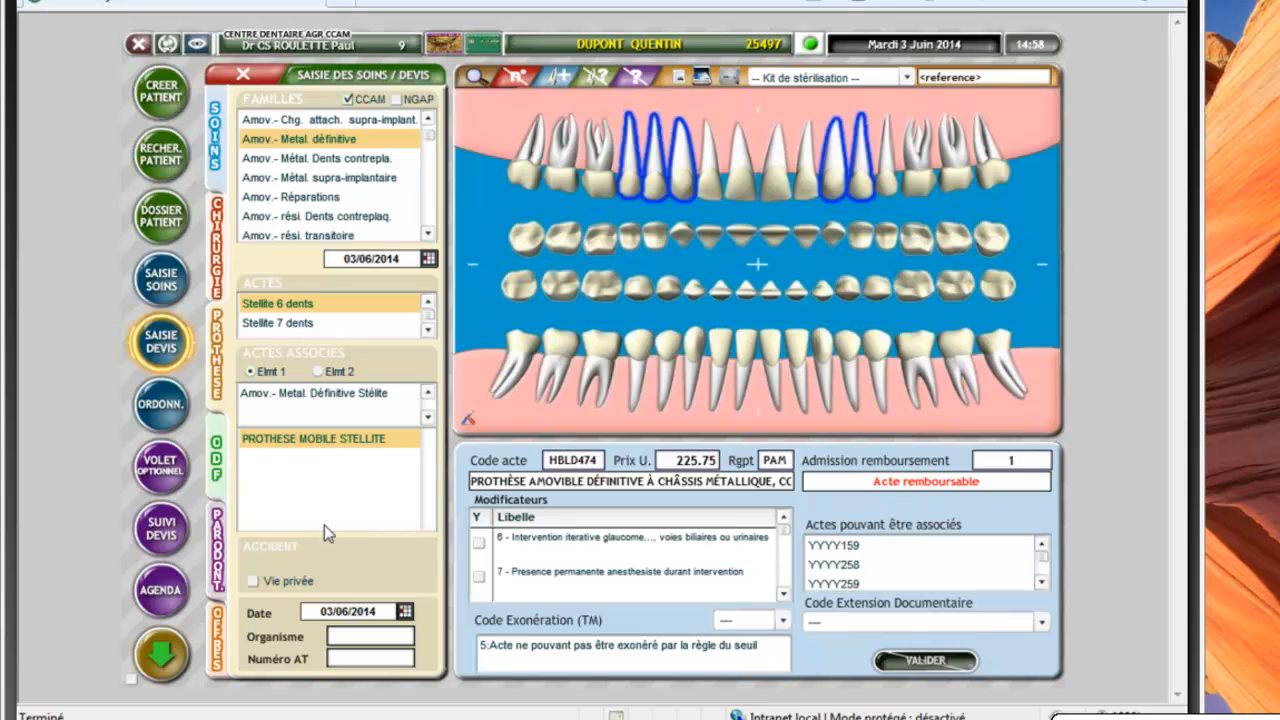
left_click(637, 360)
left_click(598, 362)
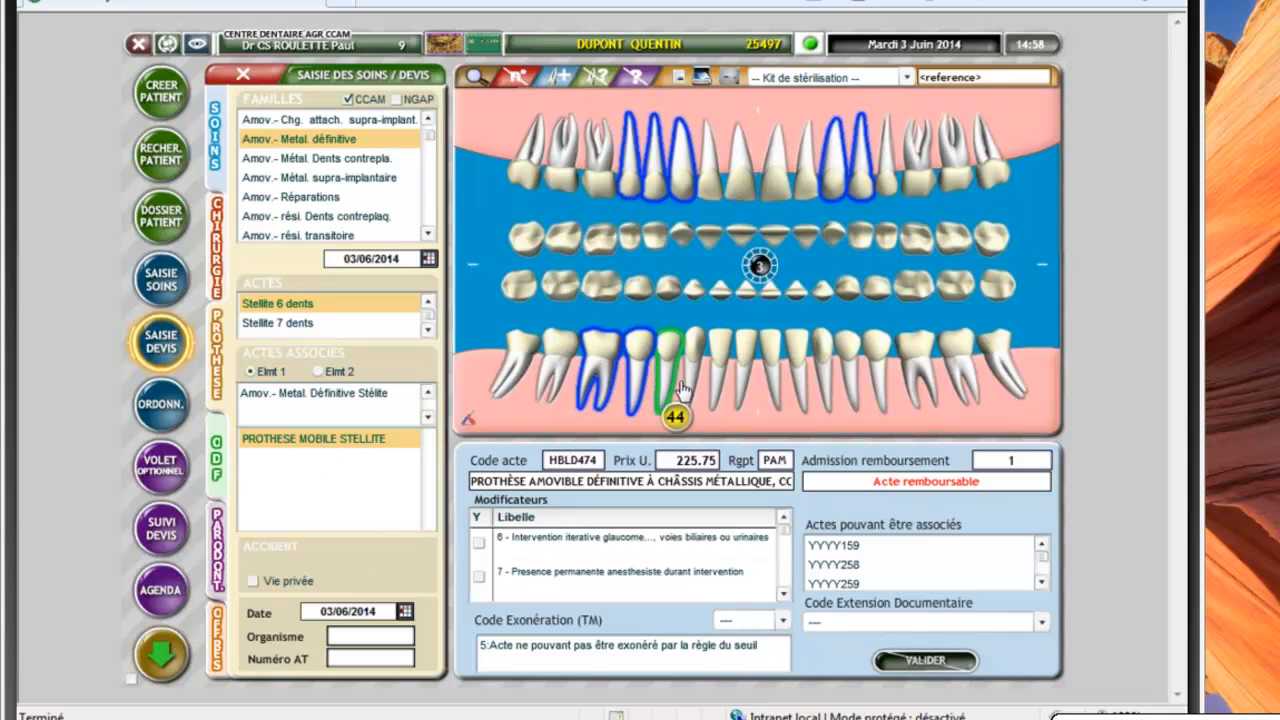
left_click(672, 355)
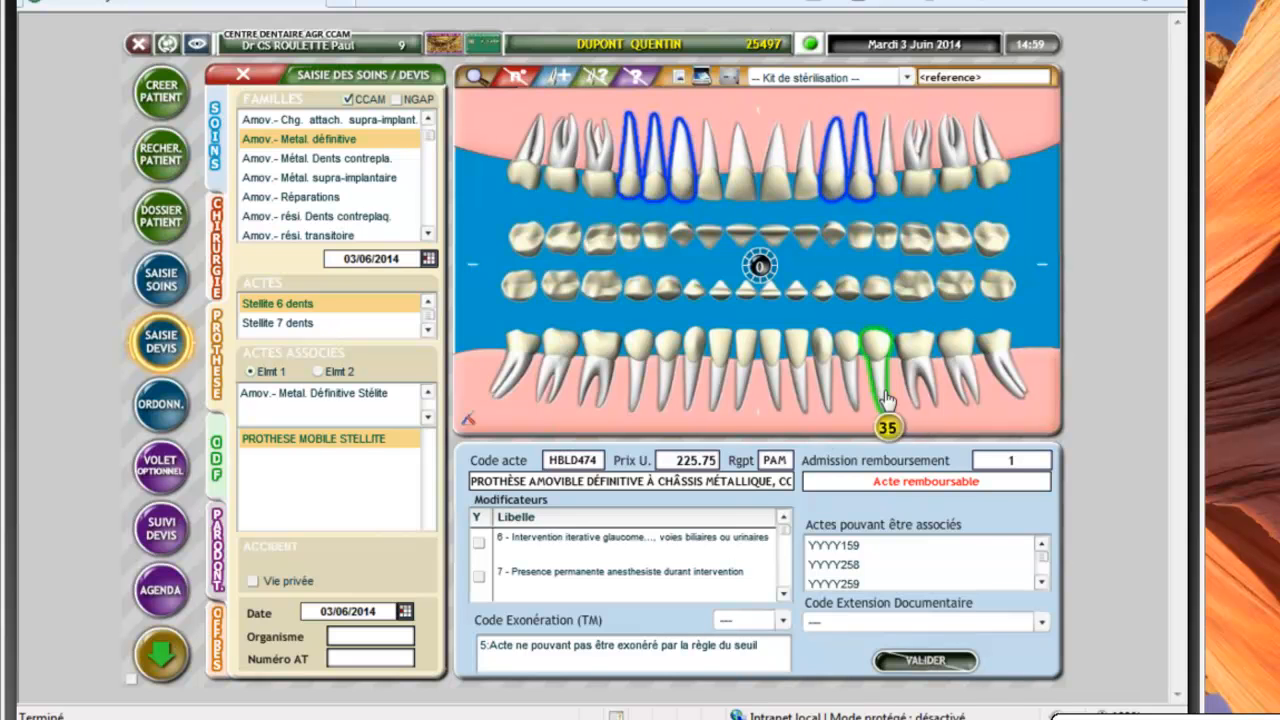
left_click(757, 428)
left_click(760, 267)
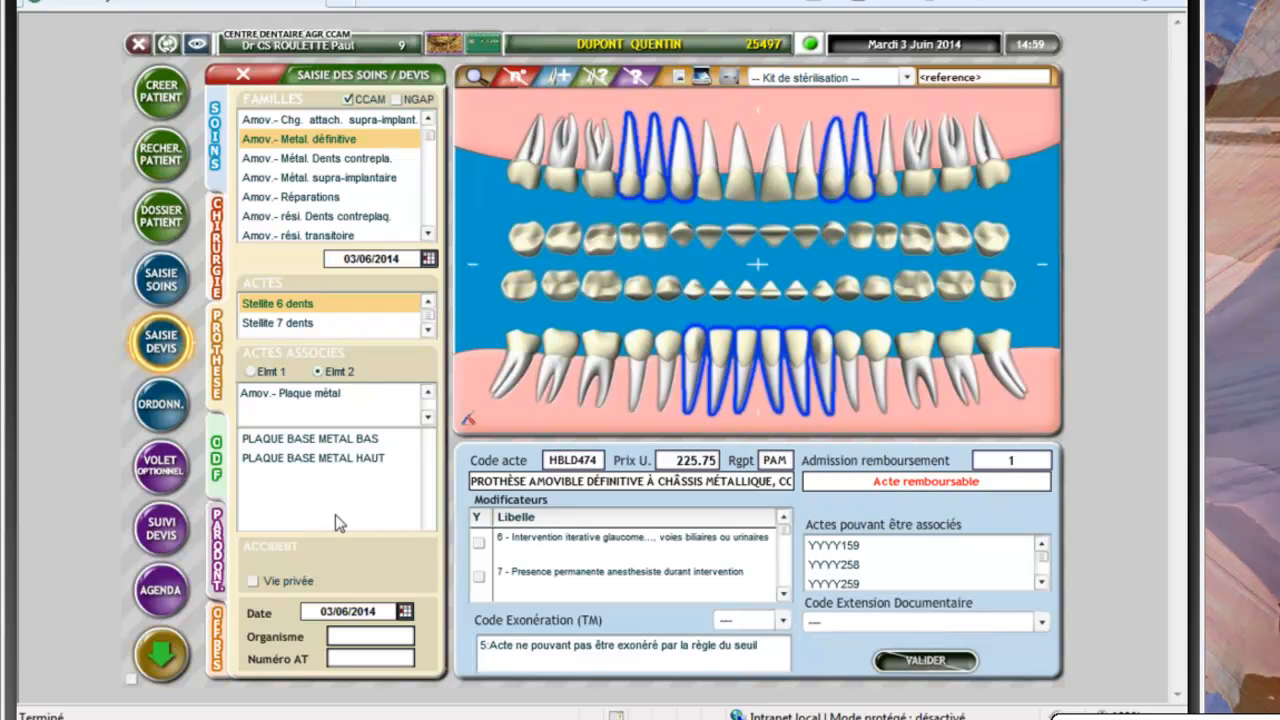
left_click(332, 439)
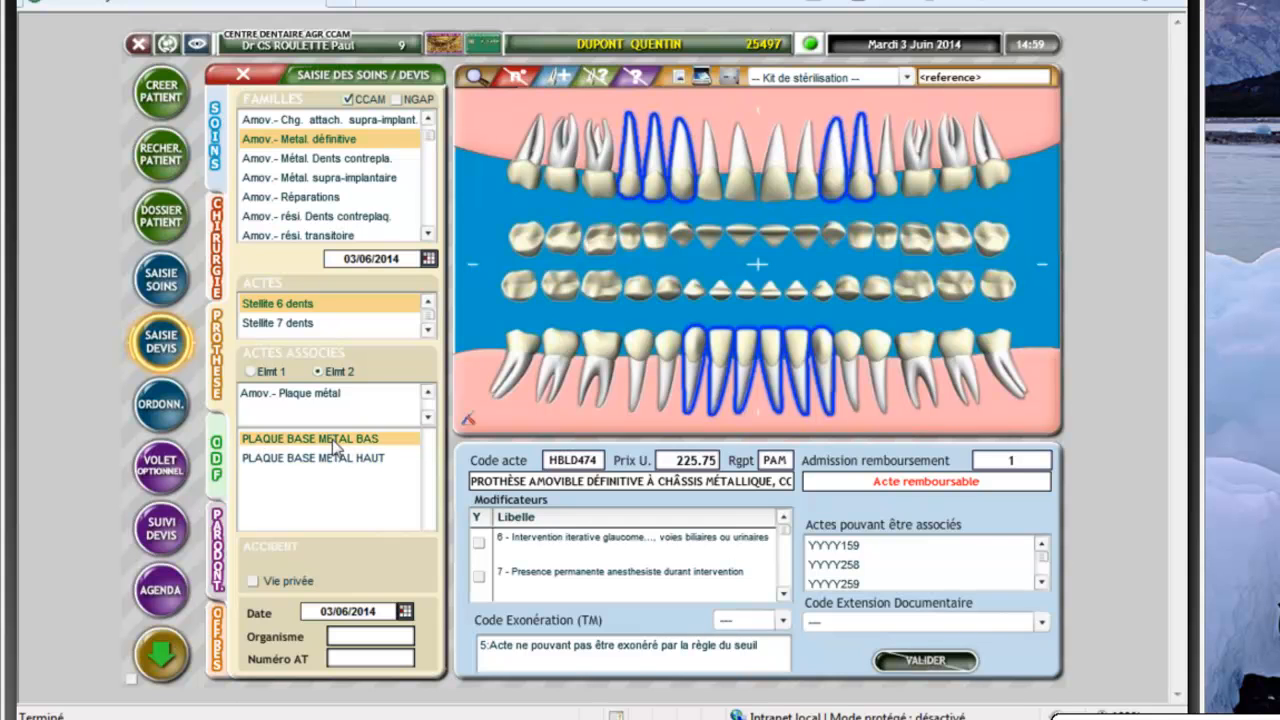
left_click(923, 662)
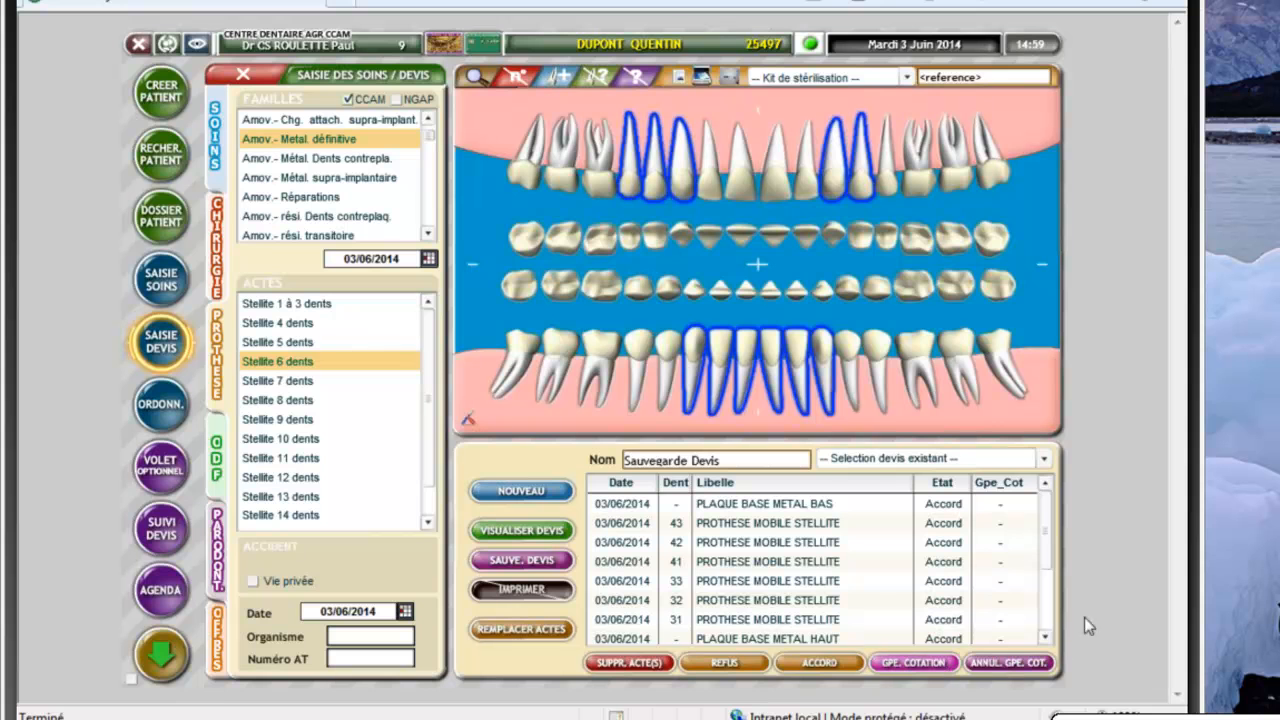
Save the Stellite quote as number 5049317 and view its 1650.00 detail
scroll(1055, 575, "down", 2)
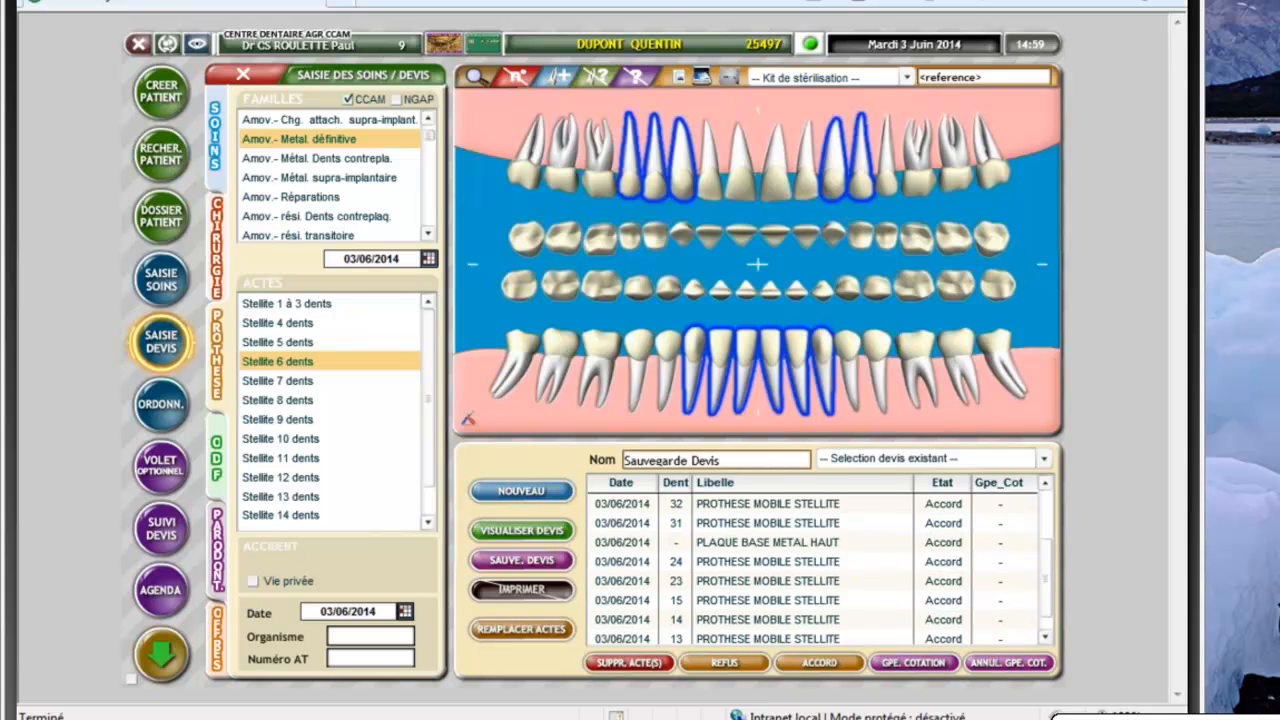
left_click(536, 563)
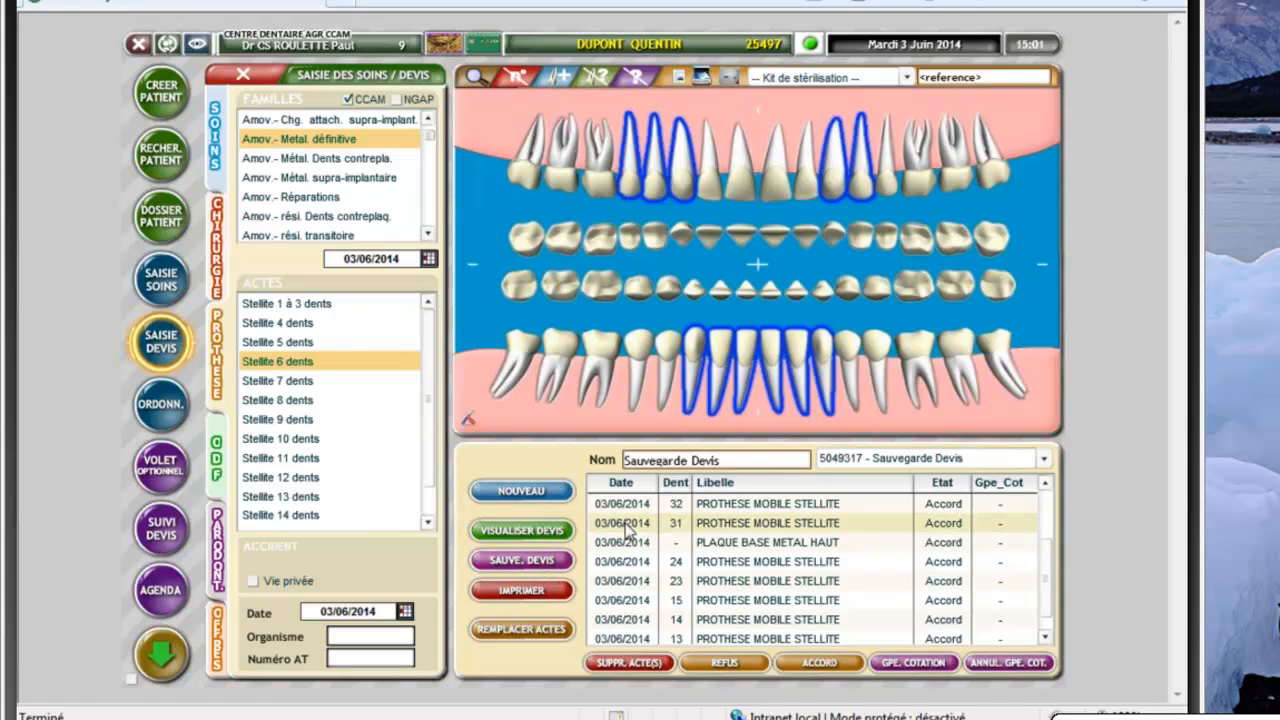
left_click(515, 532)
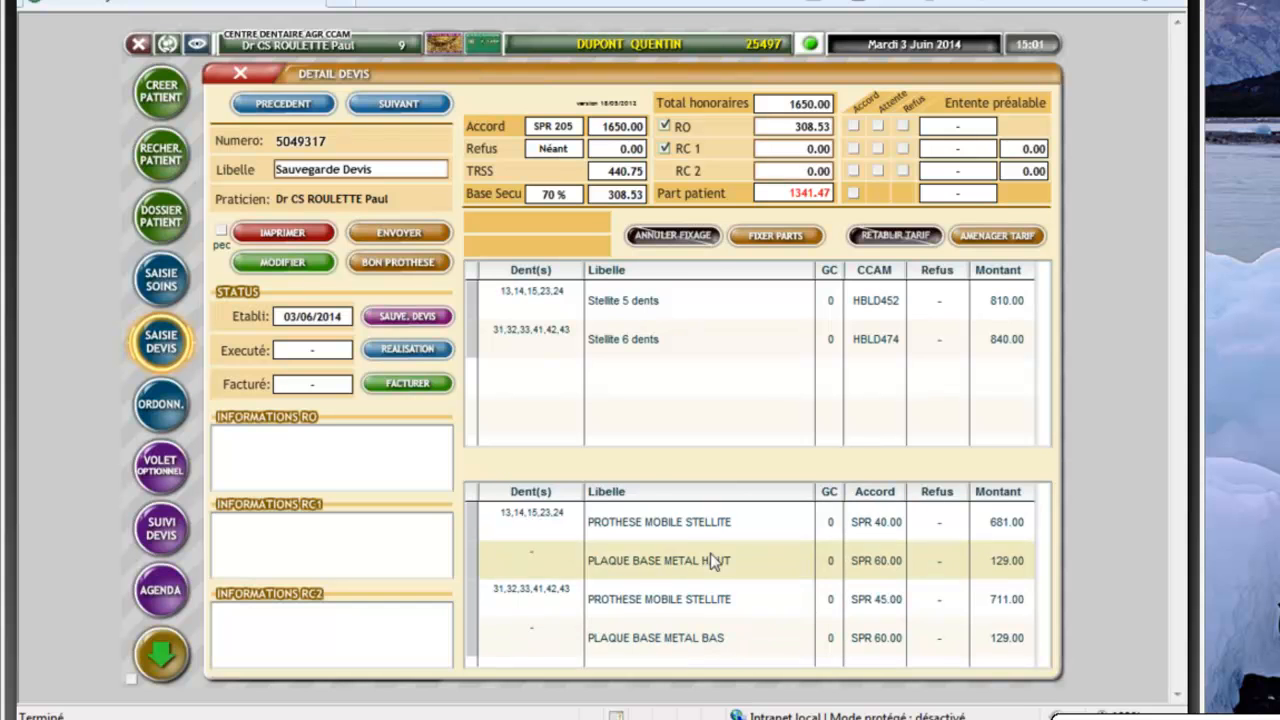
Enable the prior agreement request and bring up its tiers-payant share settings
left_click(1029, 226)
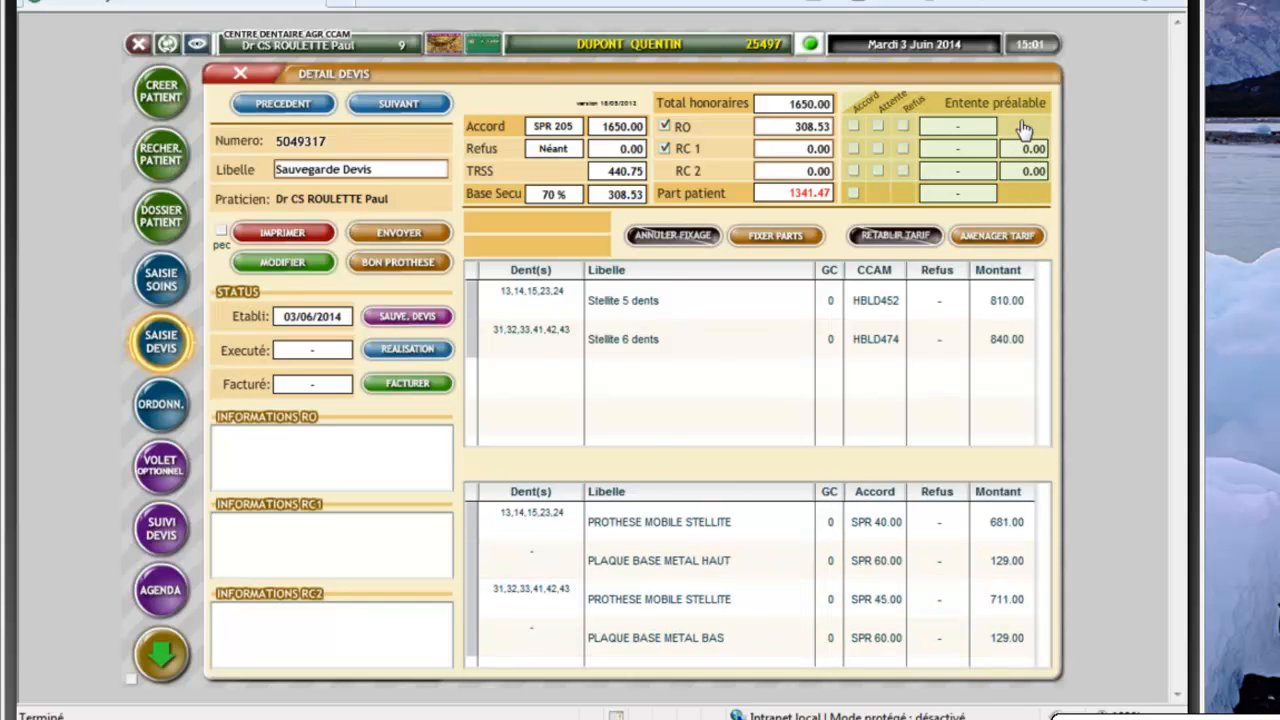
left_click(1024, 128)
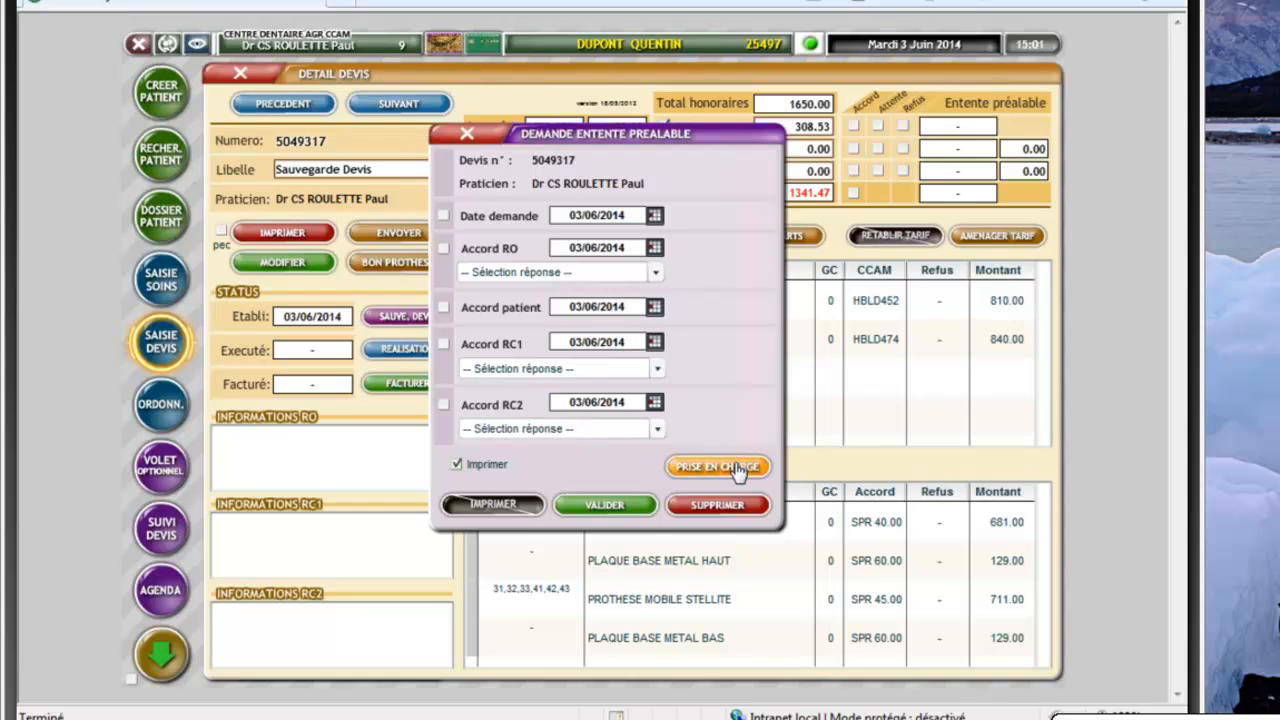
left_click(739, 471)
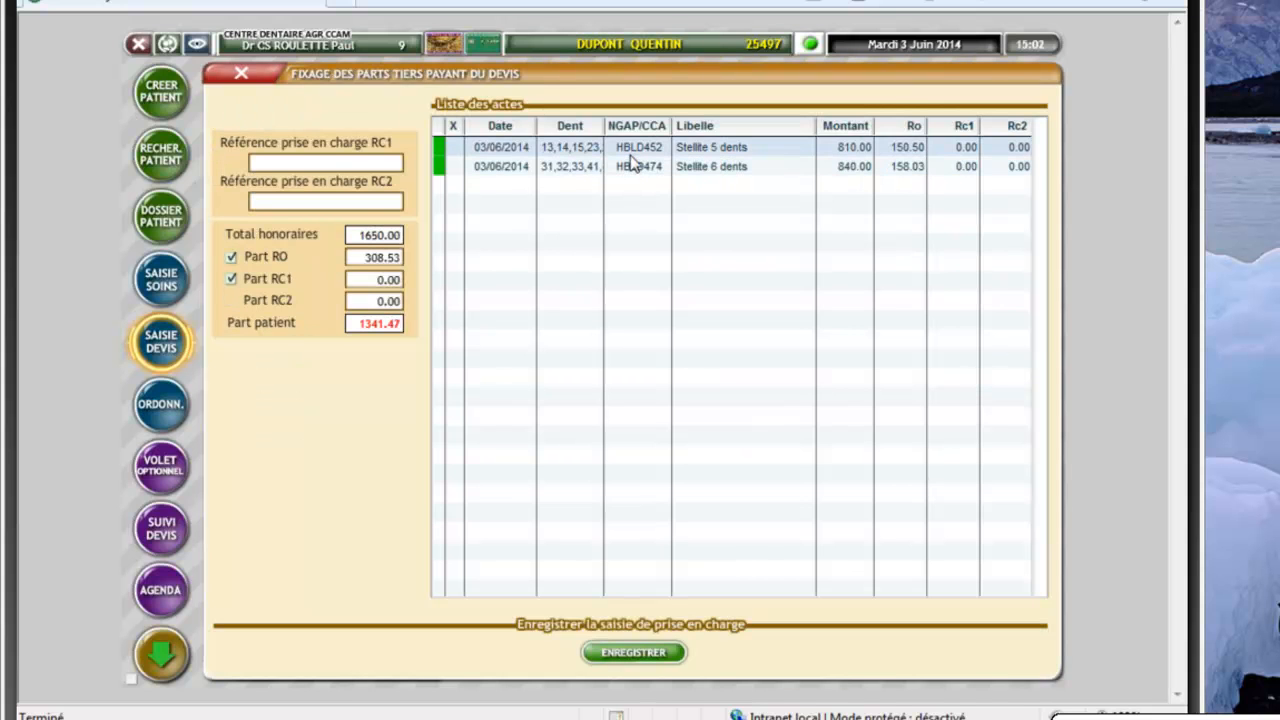
Enter RC1 shares of 200.00 and 300.00, add the RC1 coverage reference, and save
left_click(947, 143)
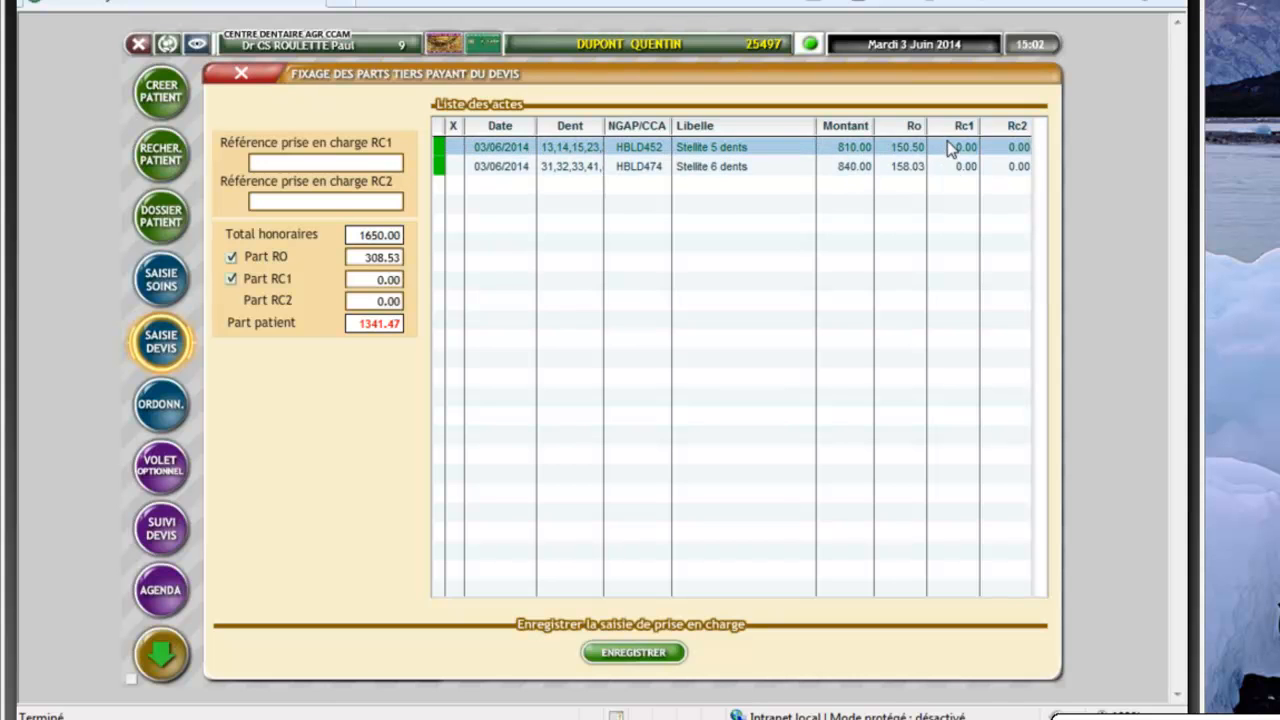
type("200")
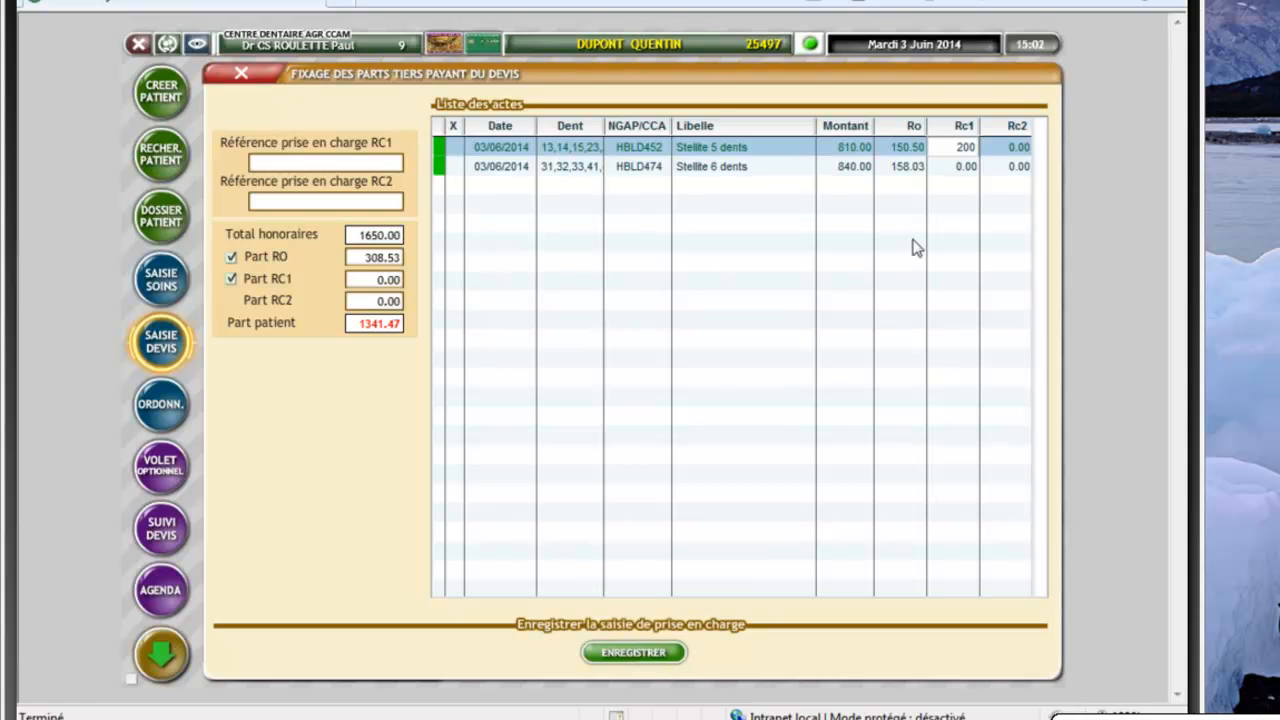
left_click(957, 167)
type("300")
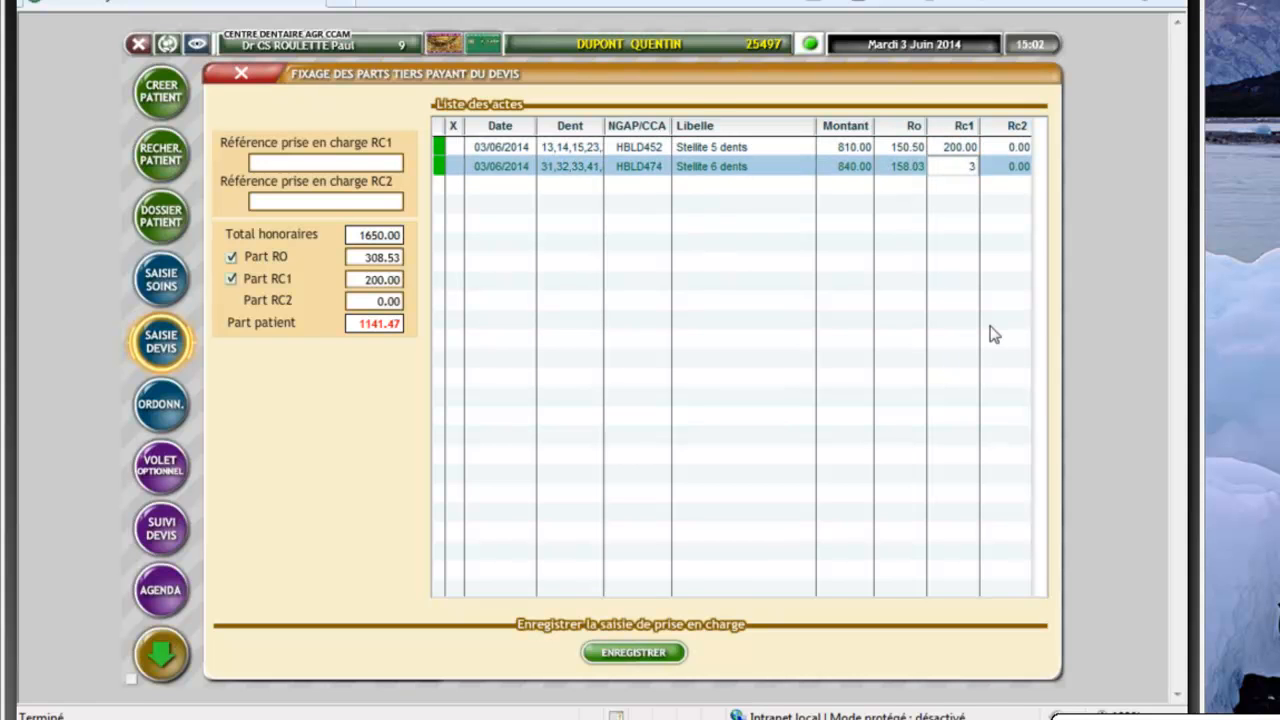
left_click(270, 162)
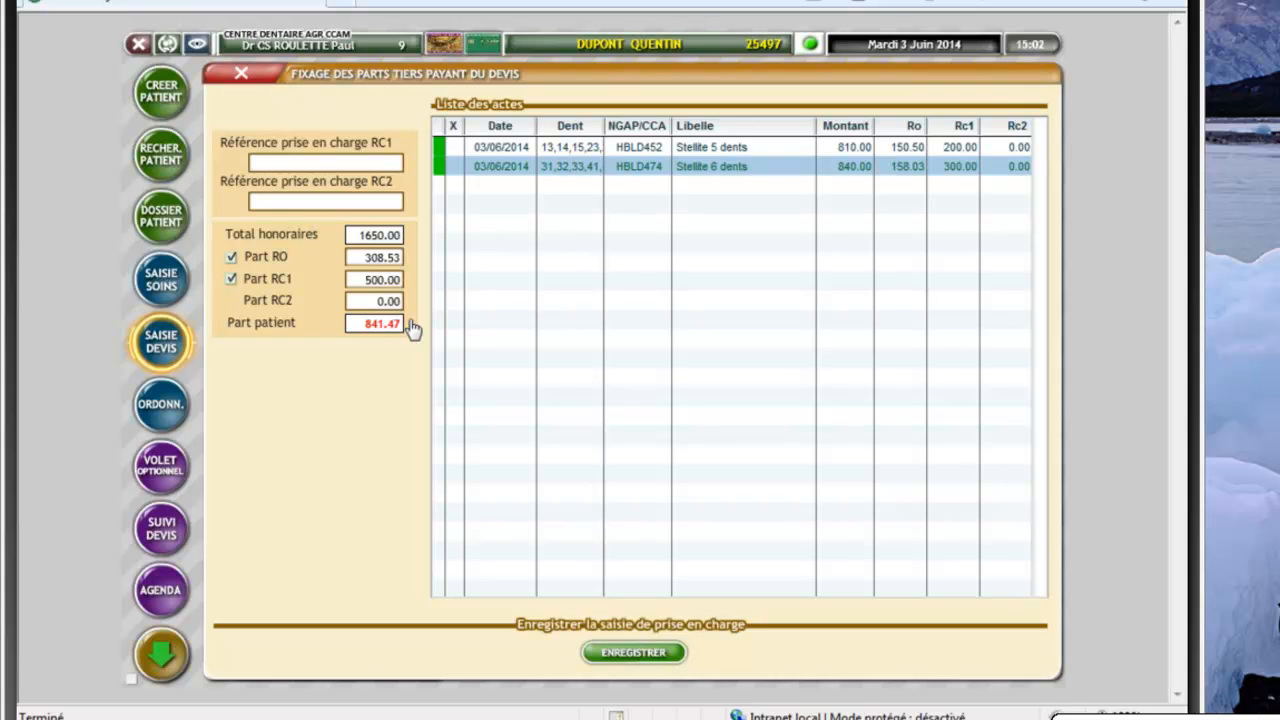
type("456321")
left_click(622, 656)
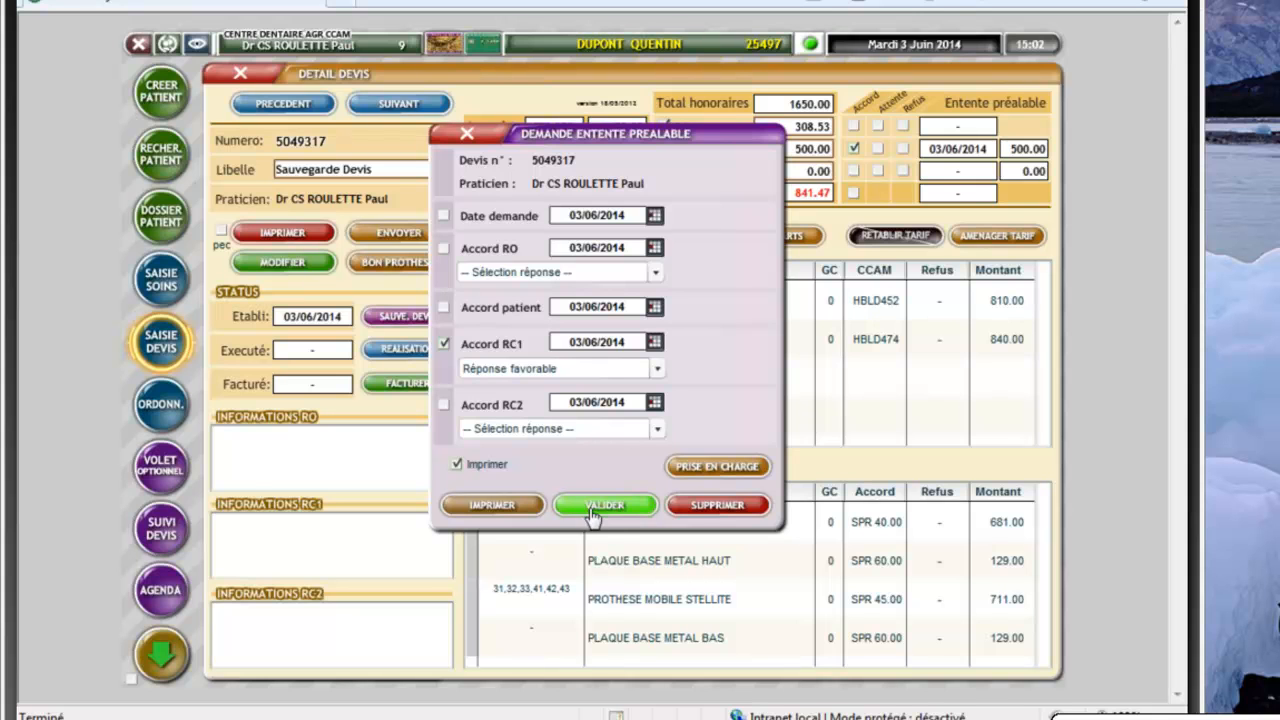
Confirm the favourable RC1 agreement, execute both Stellite acts, and show the 1650.00 billing statement
left_click(603, 522)
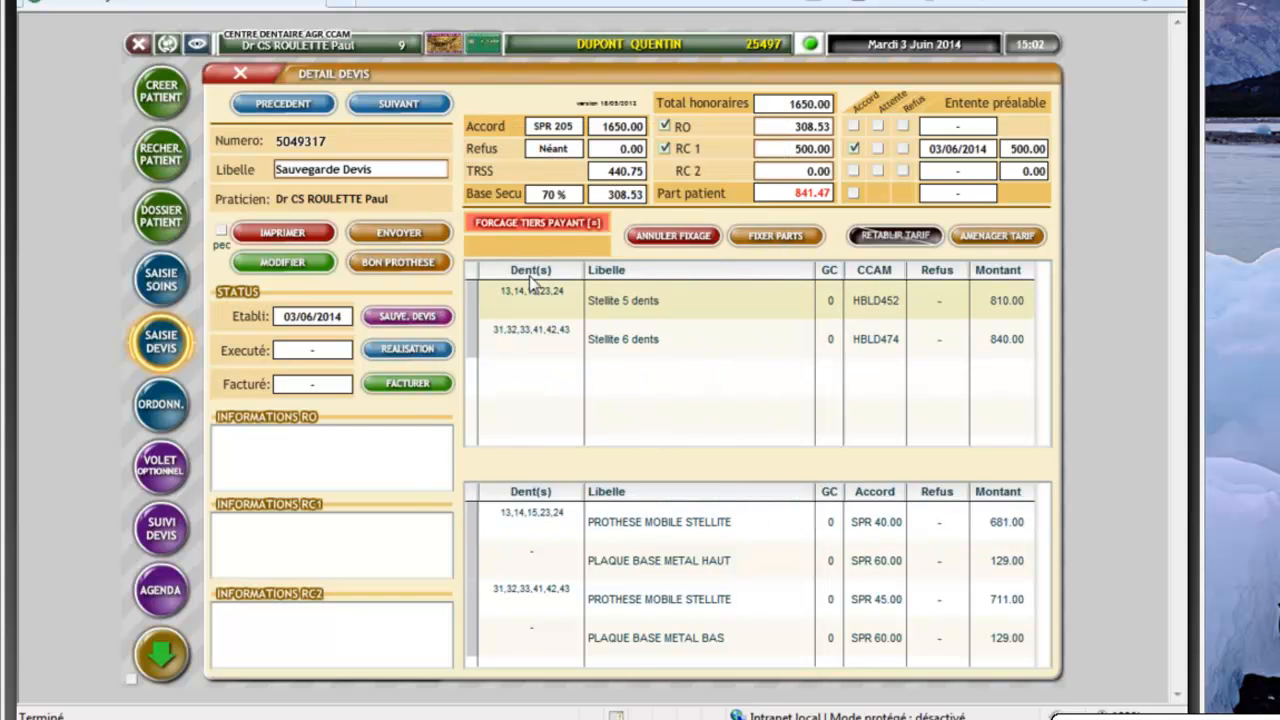
left_click(407, 350)
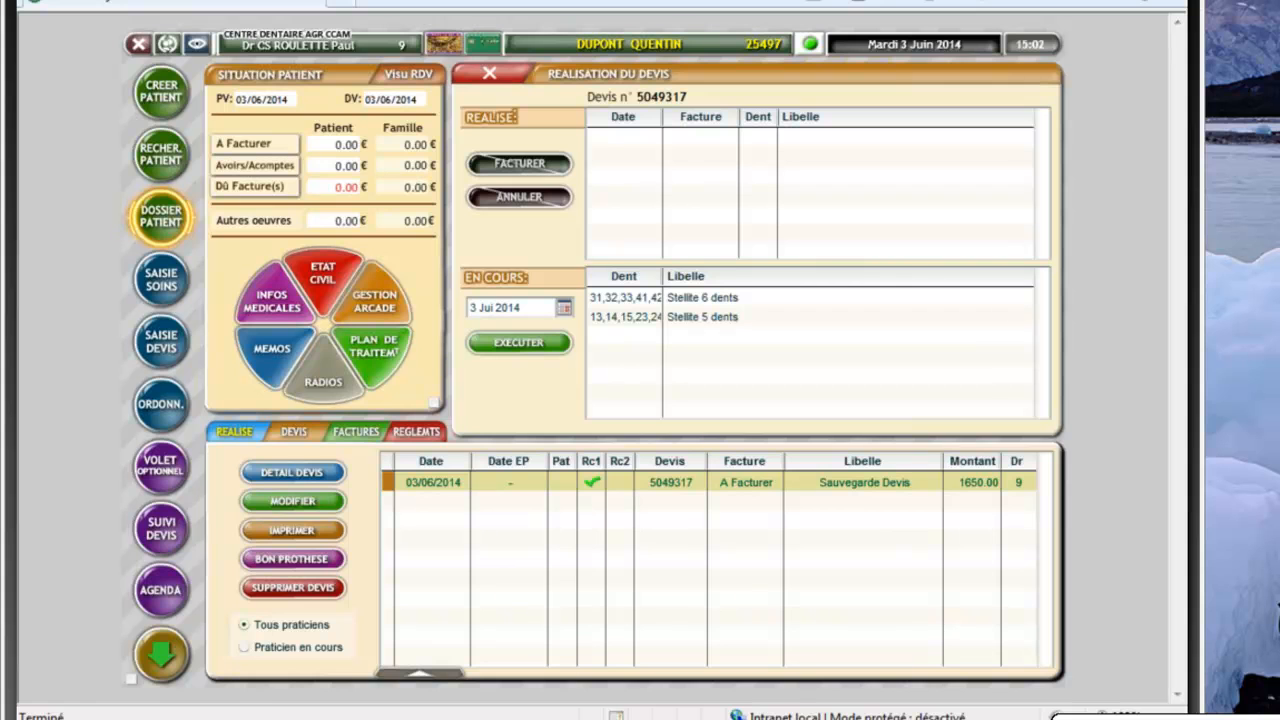
left_click(528, 340)
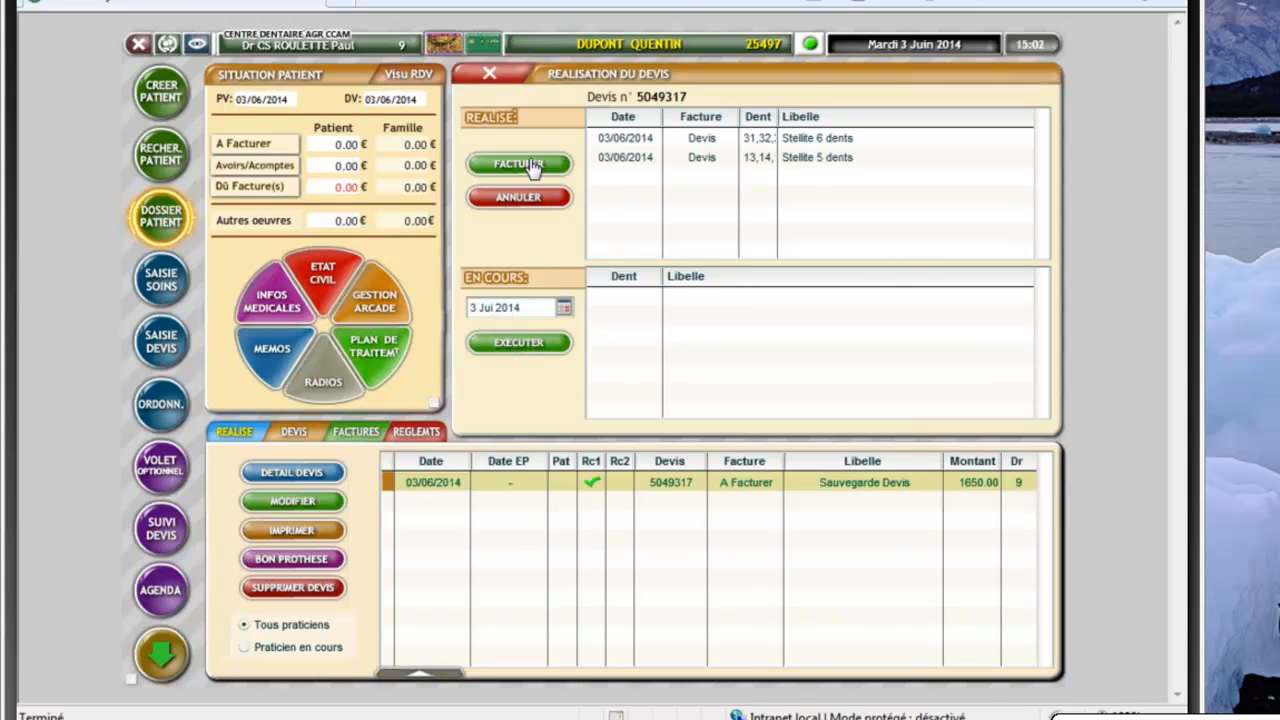
left_click(520, 164)
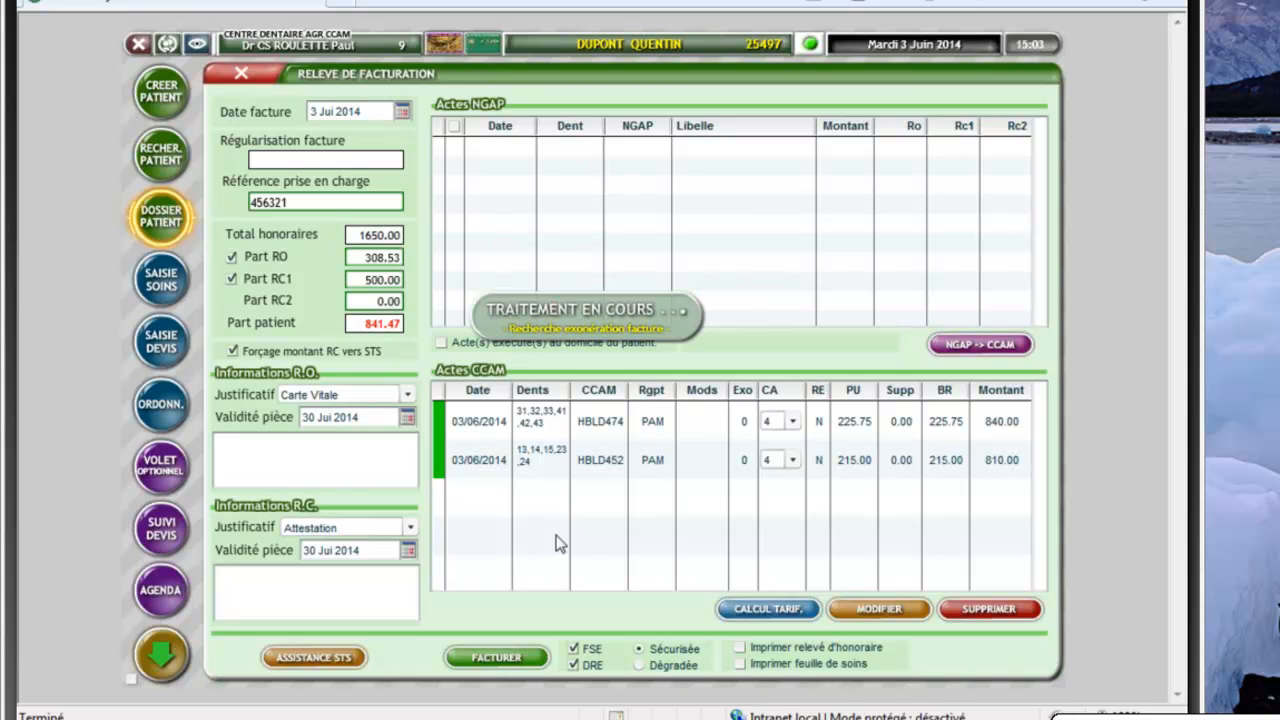
Invoice both Stellite acts and approve the tiers-payant recap leaving the patient 1341.47
left_click(498, 659)
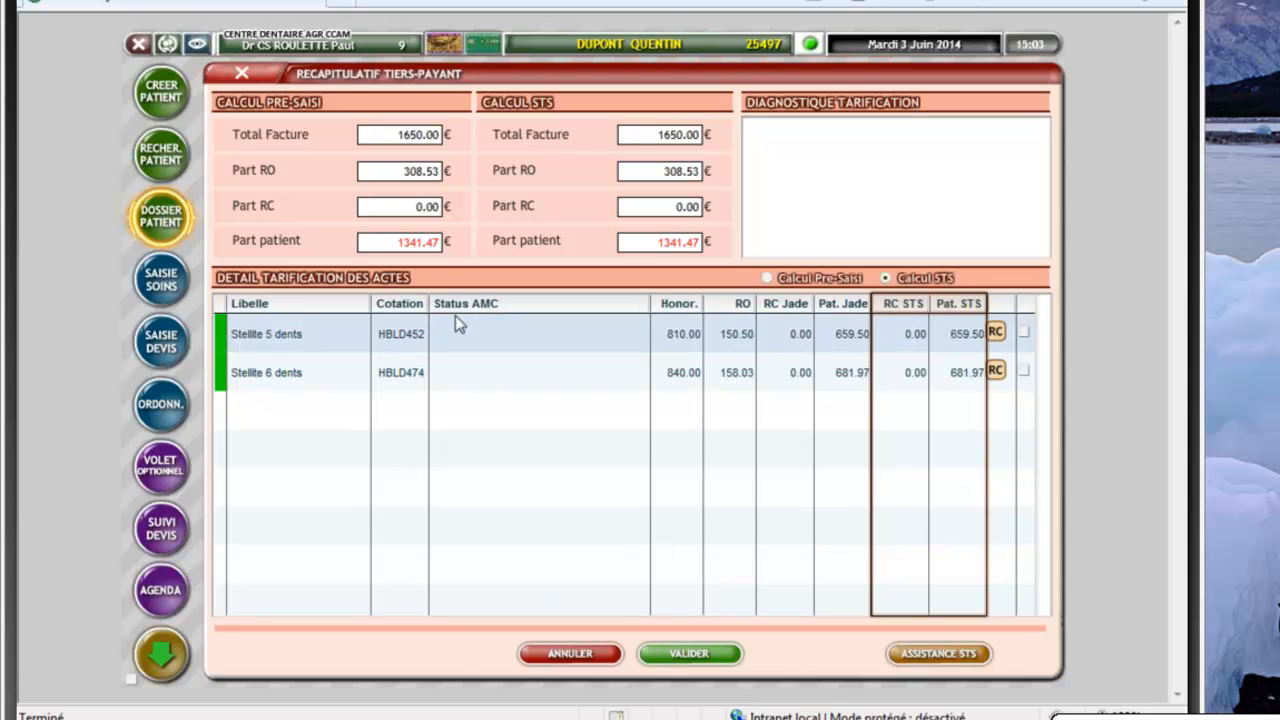
left_click(686, 655)
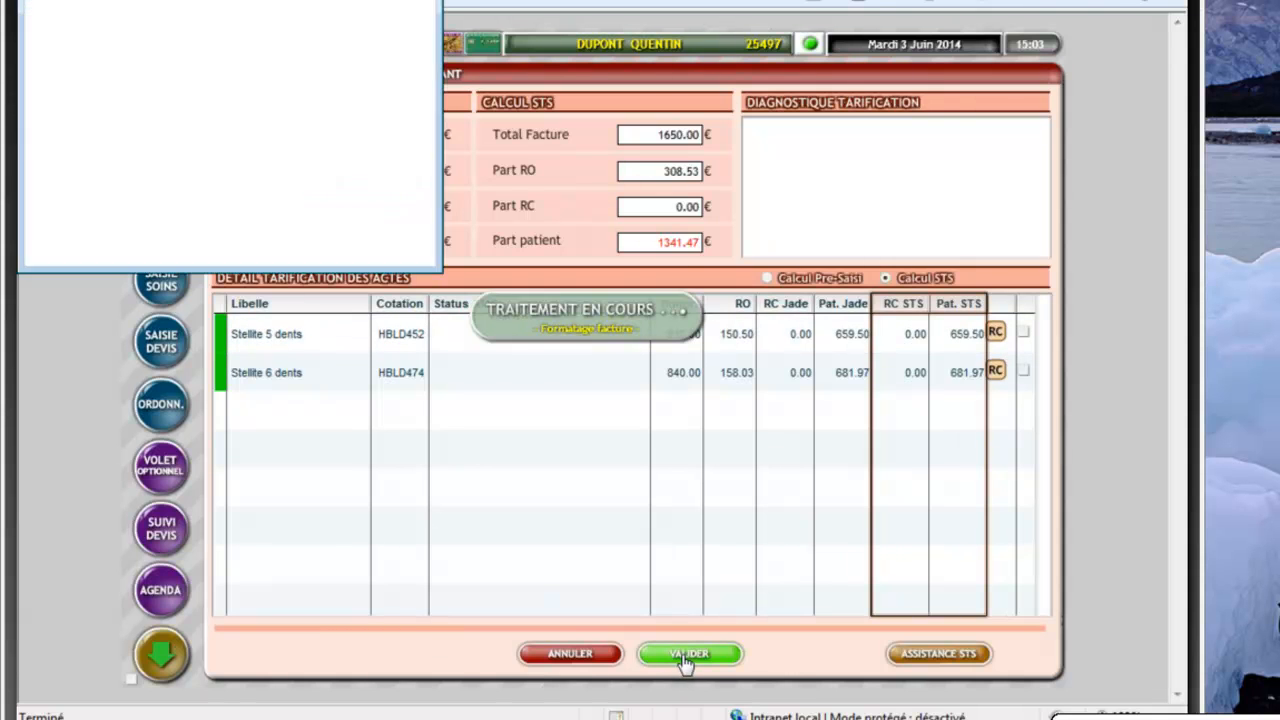
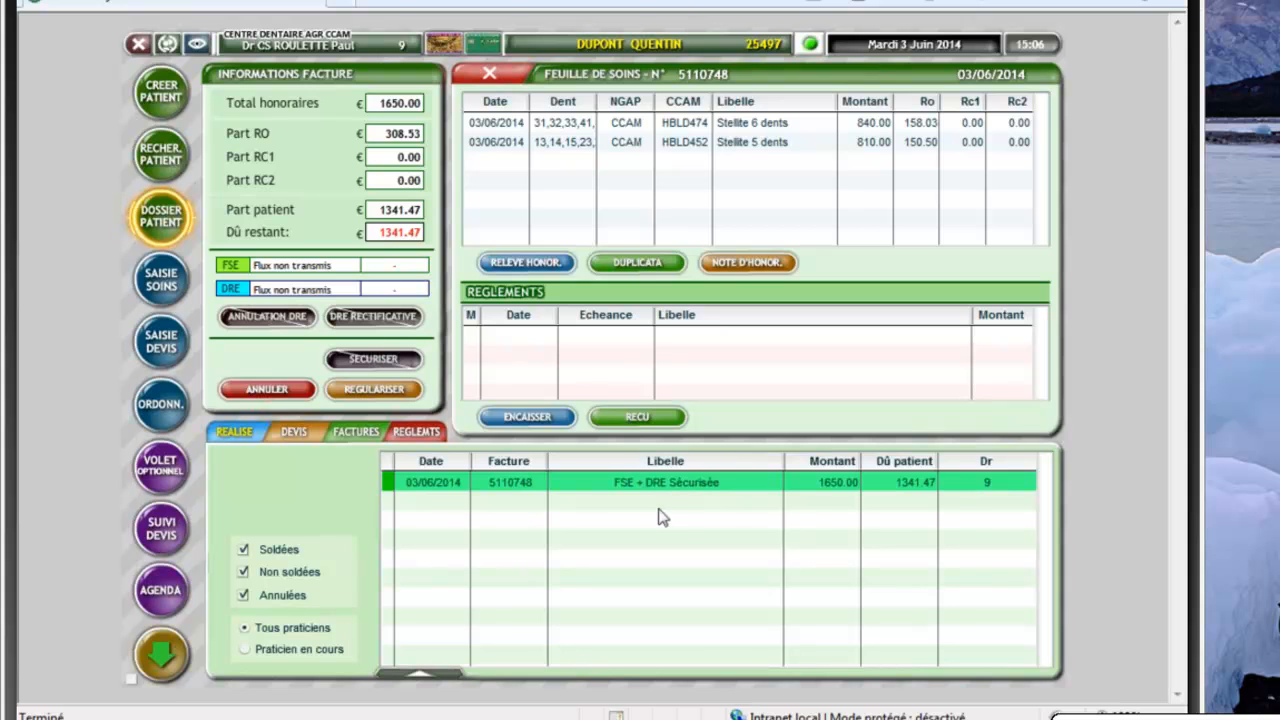
Close the care sheet to return to the dental chart showing secured invoice 5110748 for 1650.00
left_click(489, 75)
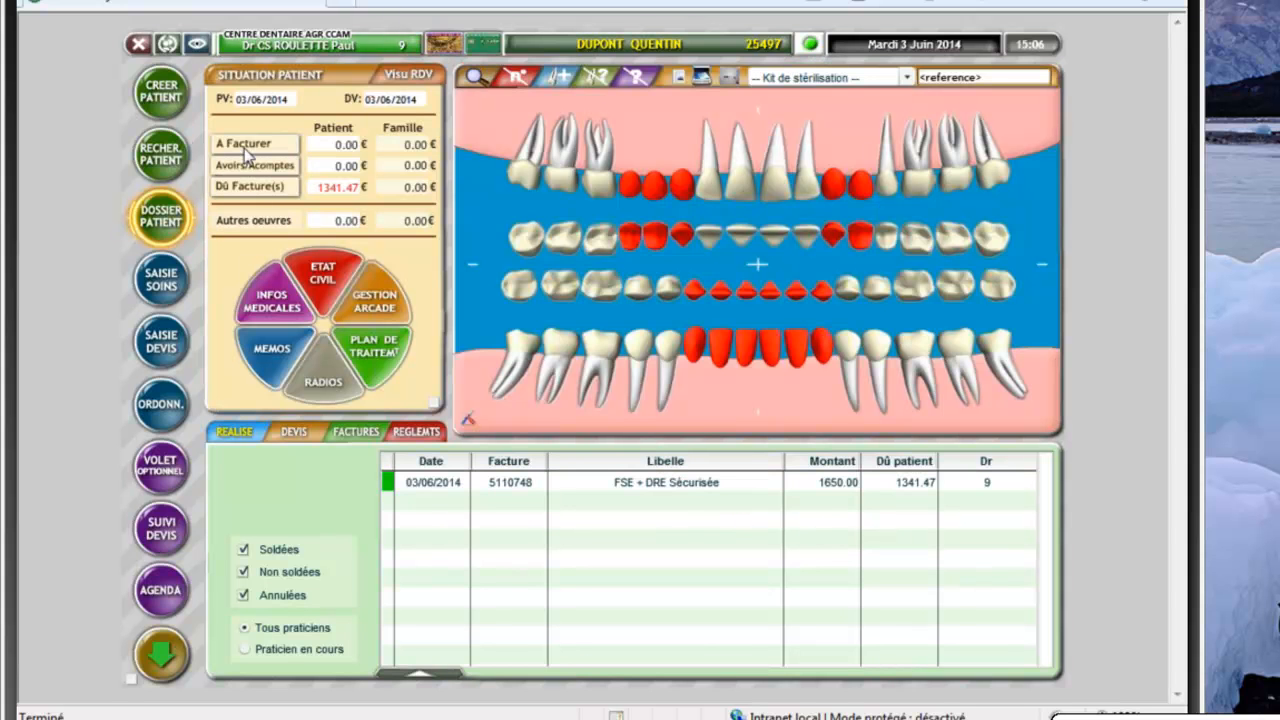
Start a new quote for the patient and display the Fixe - Prothèses Unitaires family's acts
left_click(160, 345)
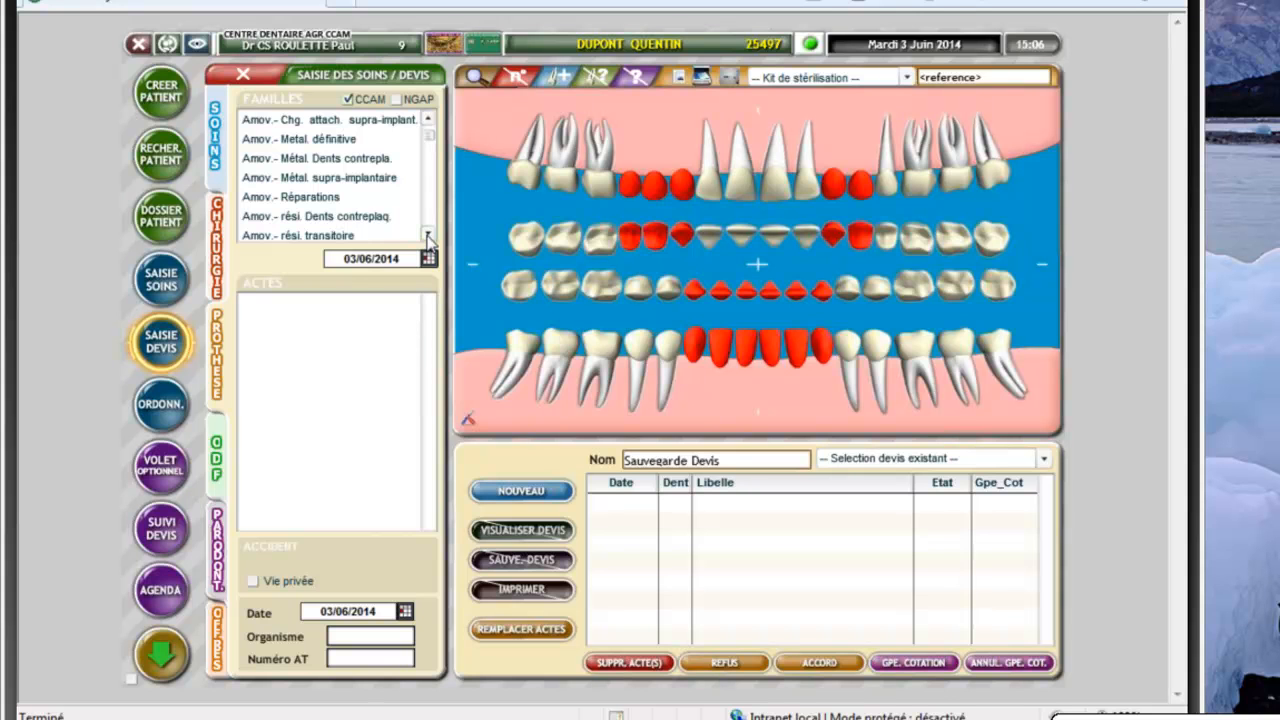
left_click(428, 234)
left_click(428, 234)
left_click(428, 234)
left_click(428, 234)
left_click(428, 234)
left_click(428, 234)
left_click(428, 234)
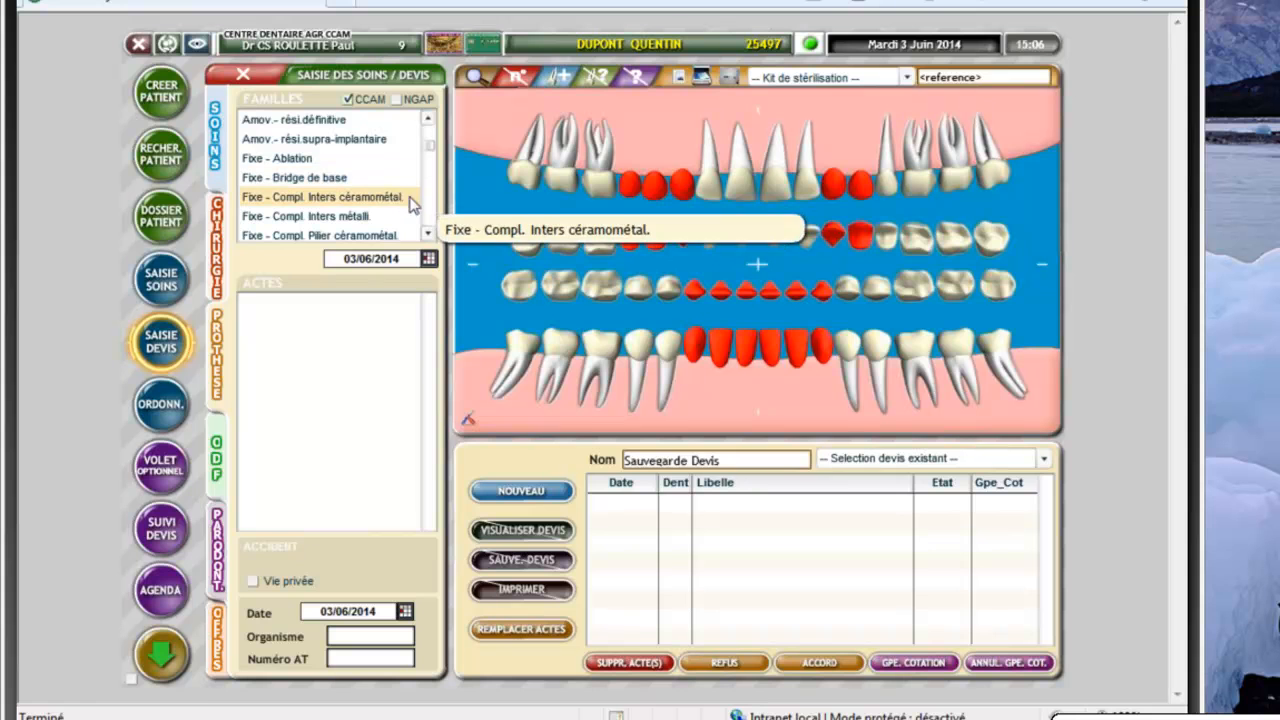
left_click(428, 236)
left_click(428, 236)
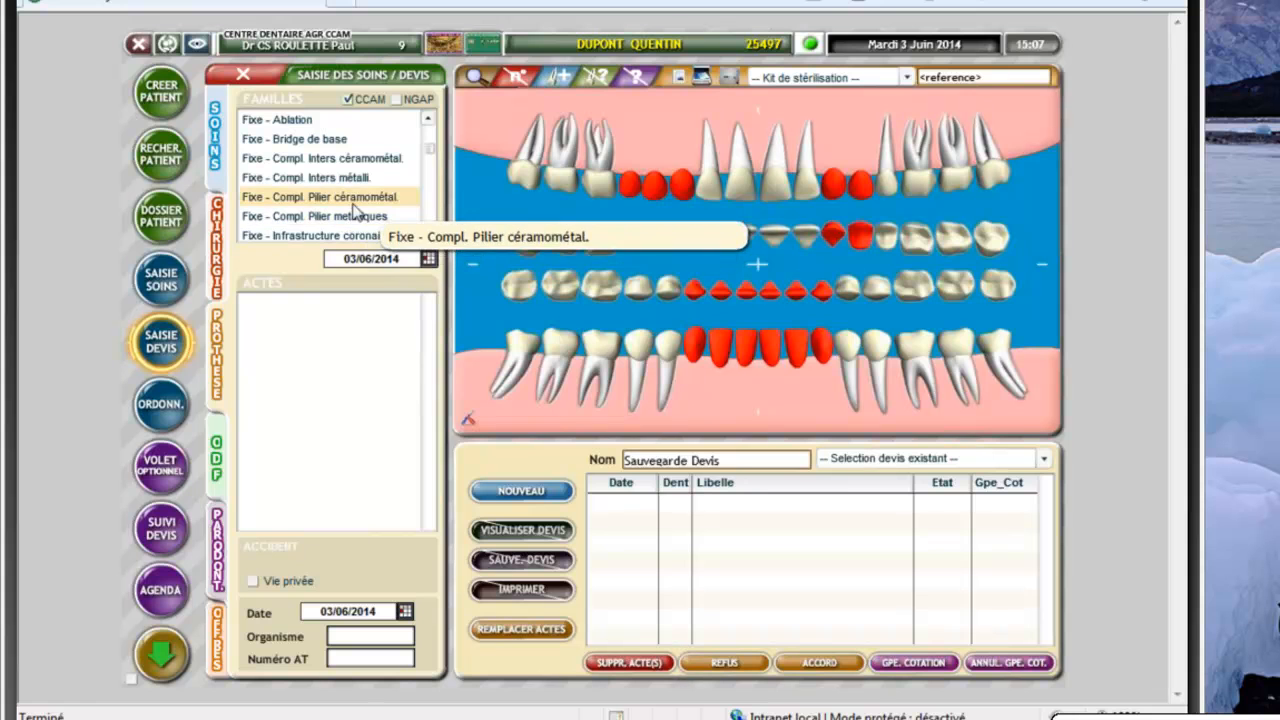
left_click(428, 234)
left_click(428, 234)
scroll(430, 237, "down", 1)
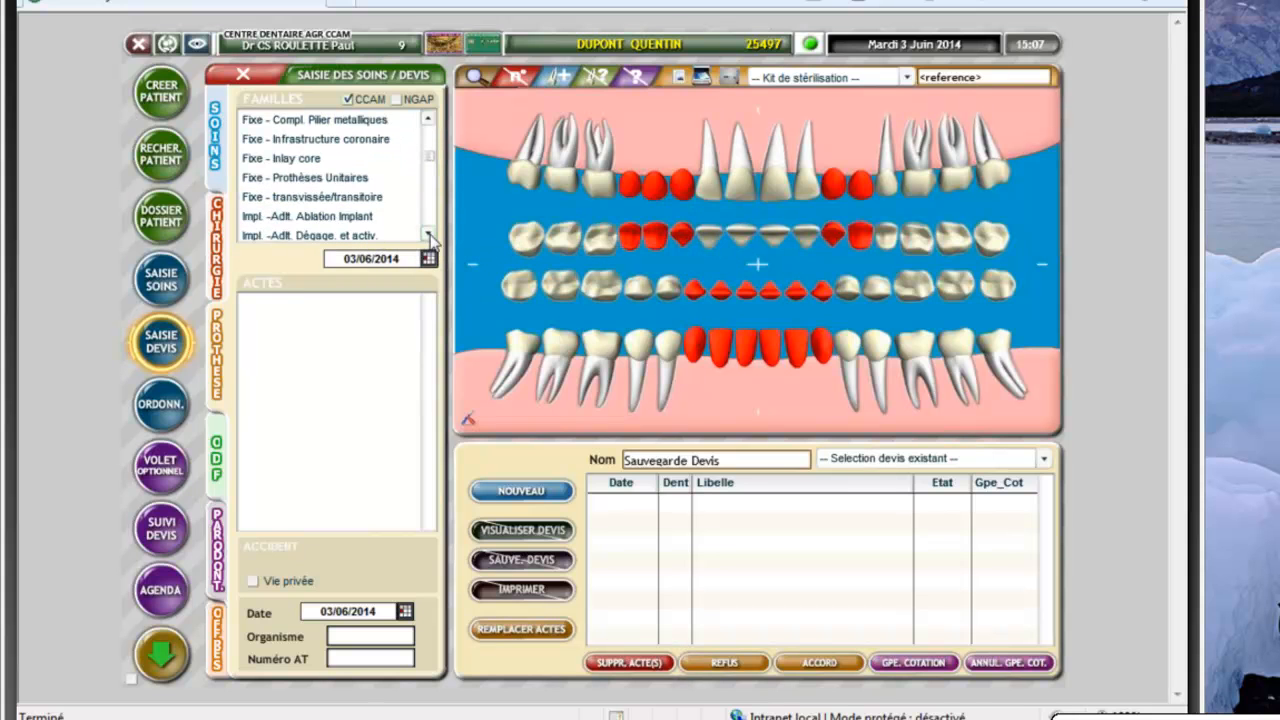
left_click(428, 234)
left_click(428, 234)
left_click(428, 234)
left_click(428, 234)
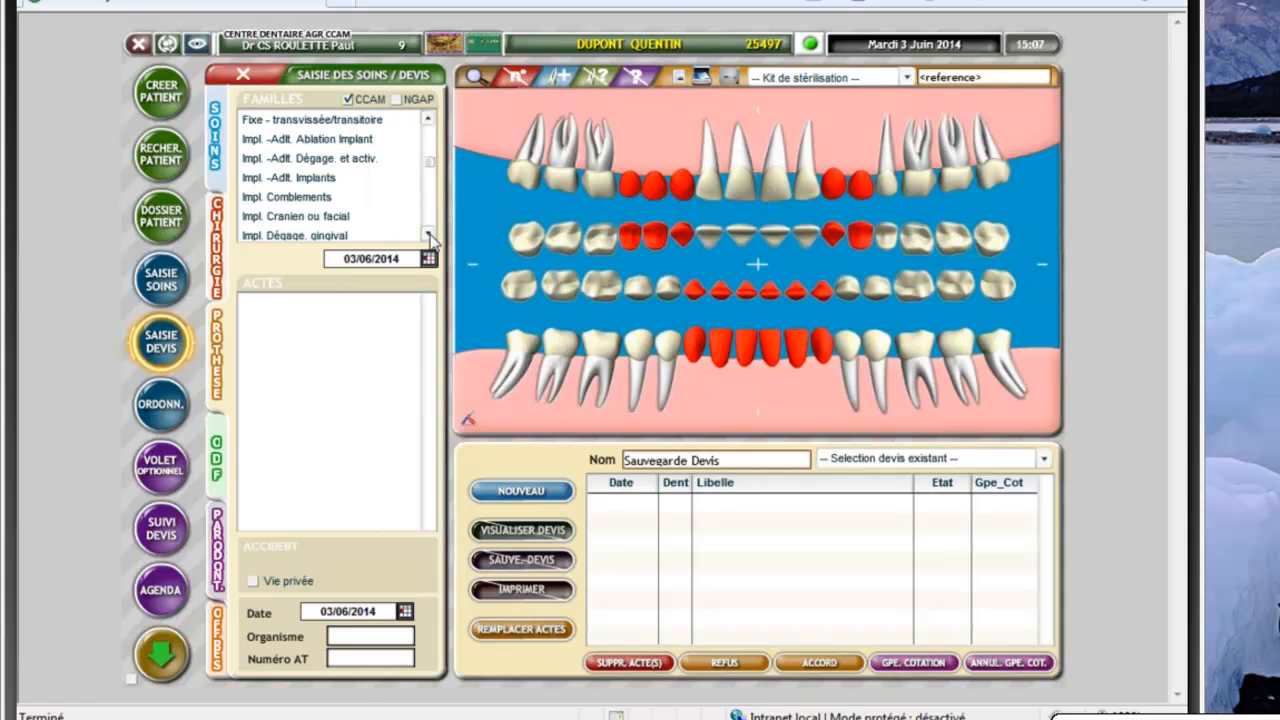
left_click(428, 234)
left_click(428, 234)
left_click(428, 234)
left_click(428, 234)
left_click(428, 234)
left_click(428, 234)
left_click(428, 234)
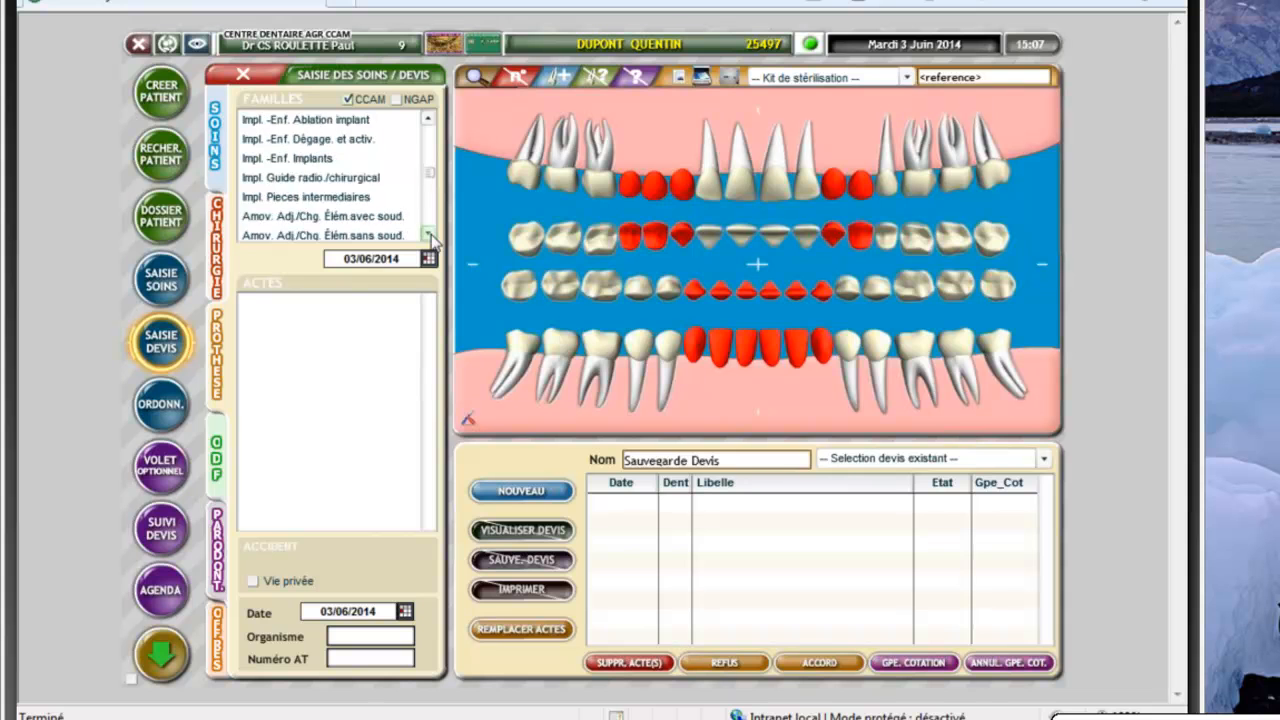
scroll(400, 160, "up", 4)
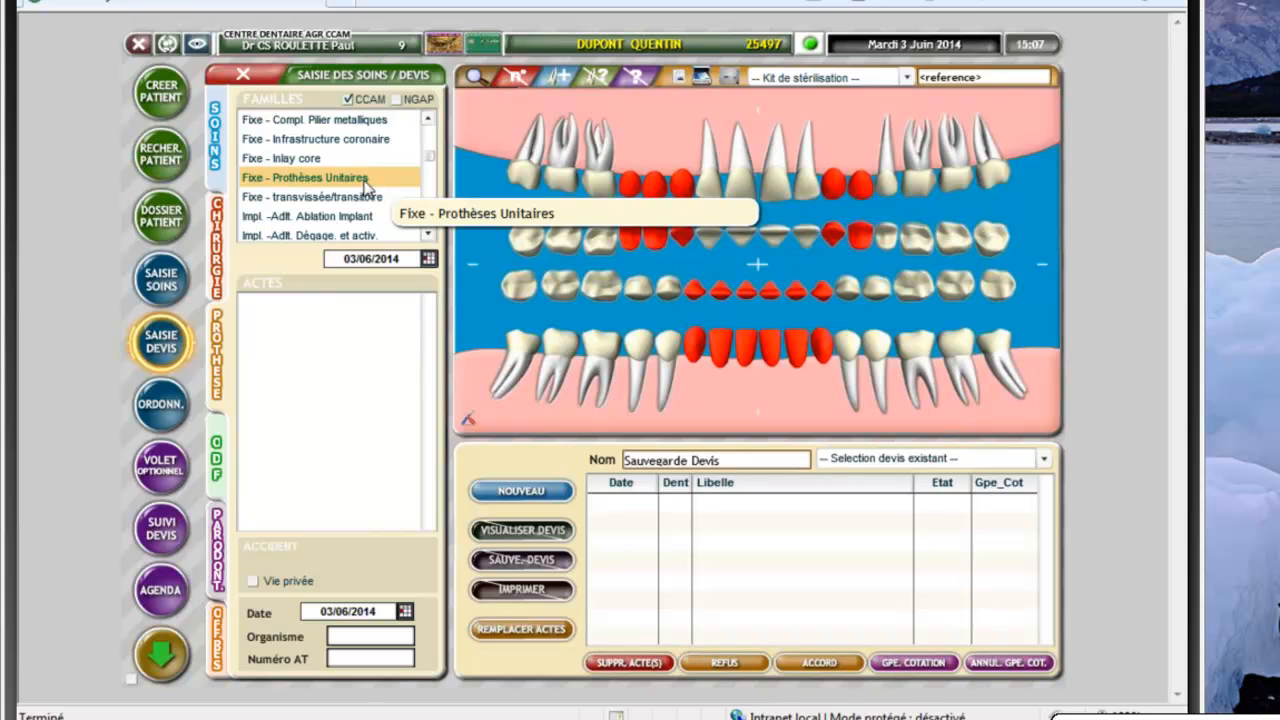
left_click(366, 187)
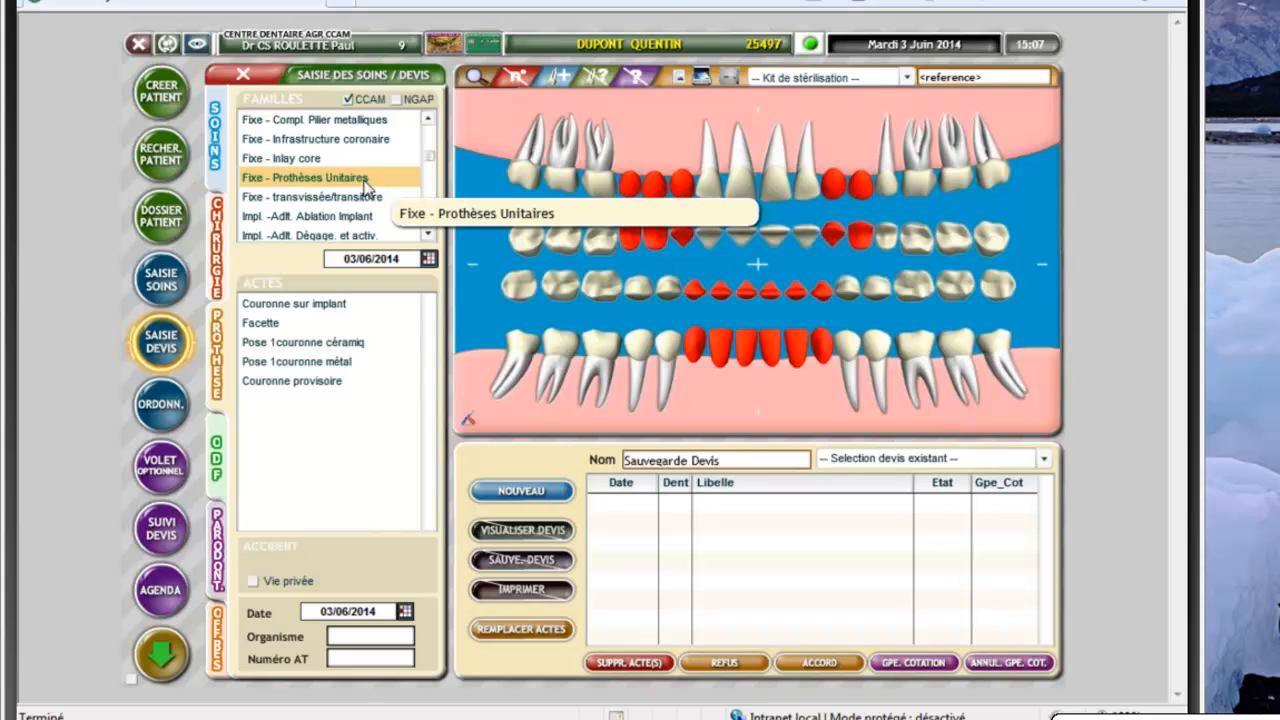
Add a COURONNE TELESCOPE implant-supported crown on tooth 35 to the quote
left_click(300, 304)
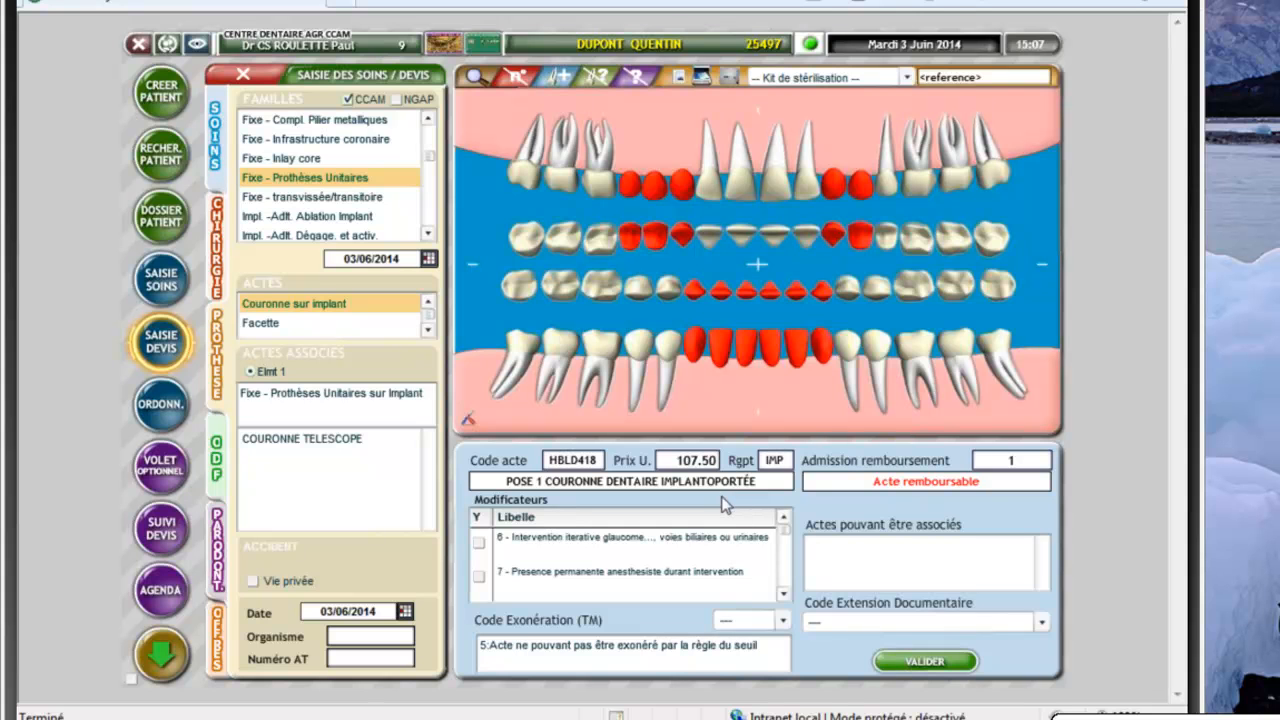
left_click(323, 445)
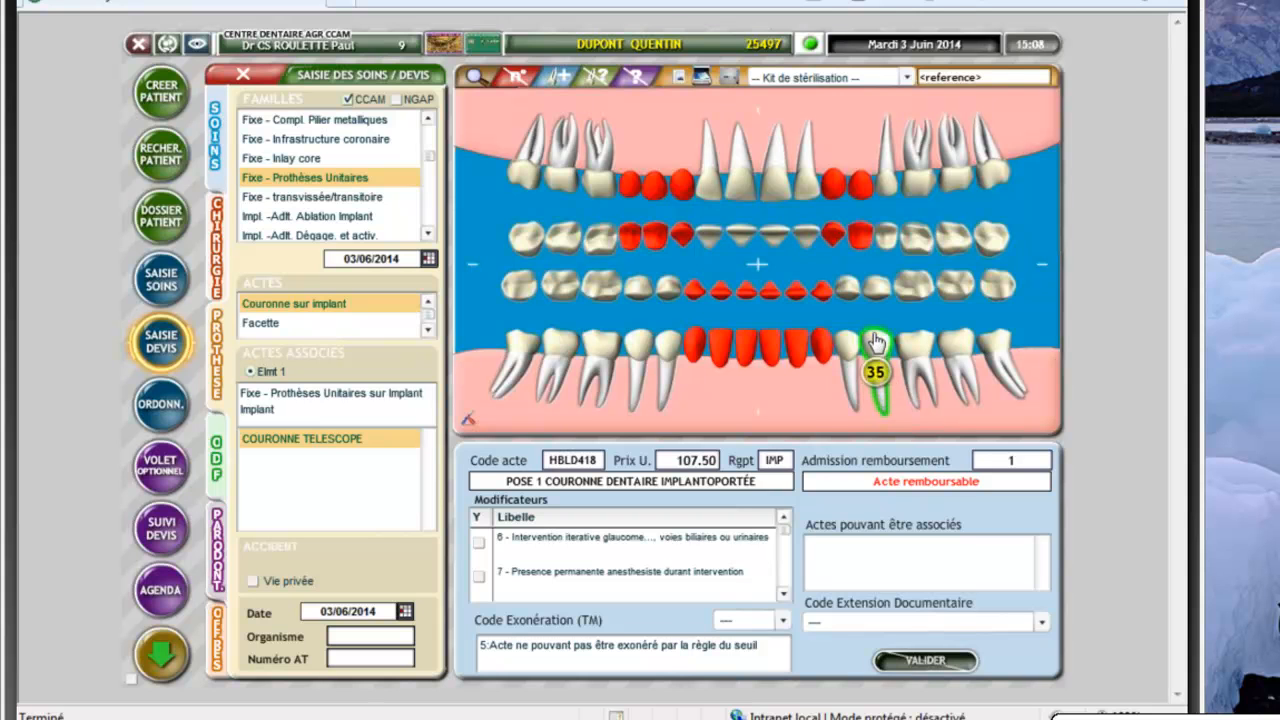
left_click(876, 345)
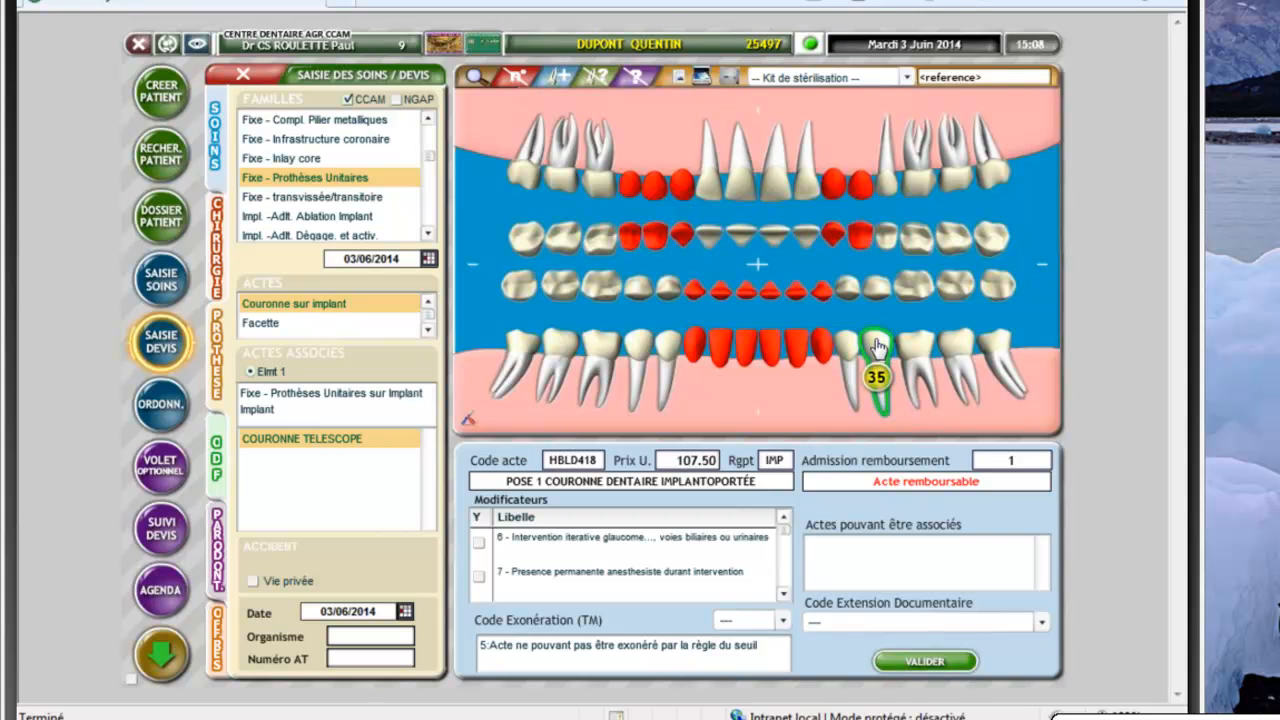
left_click(920, 662)
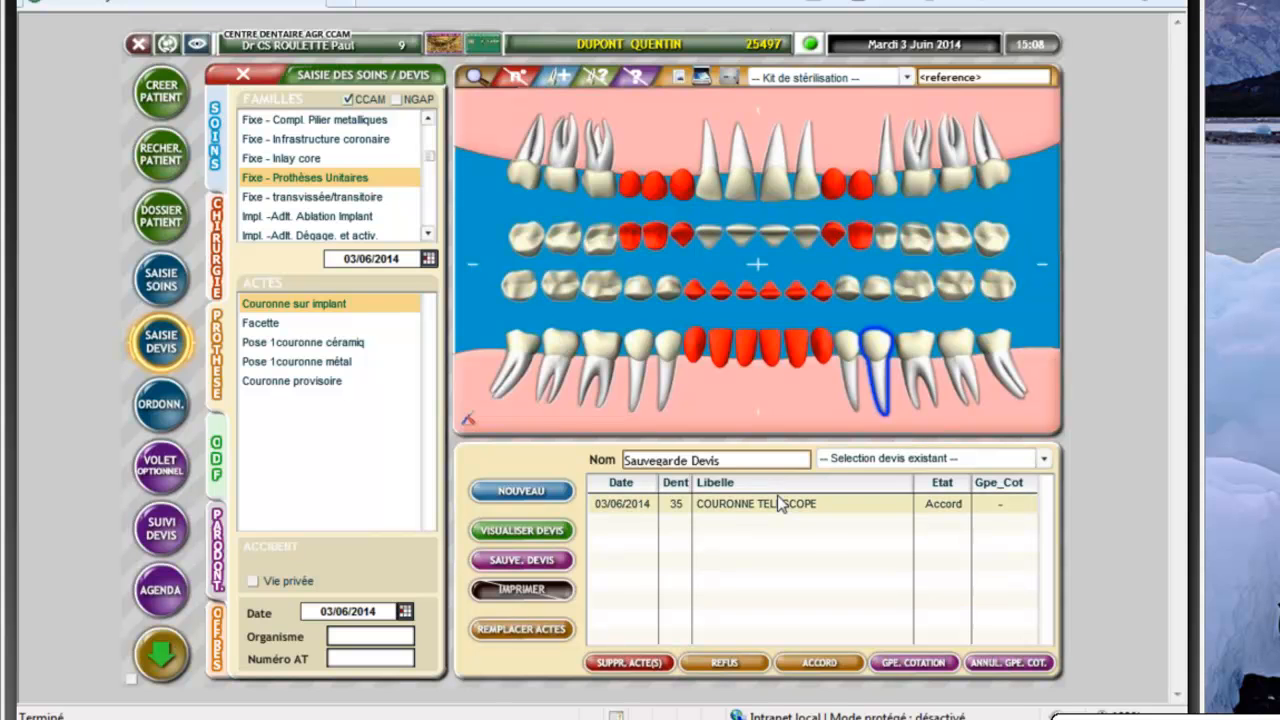
Open the quote detail view and save the 320.00 crown quote
left_click(549, 539)
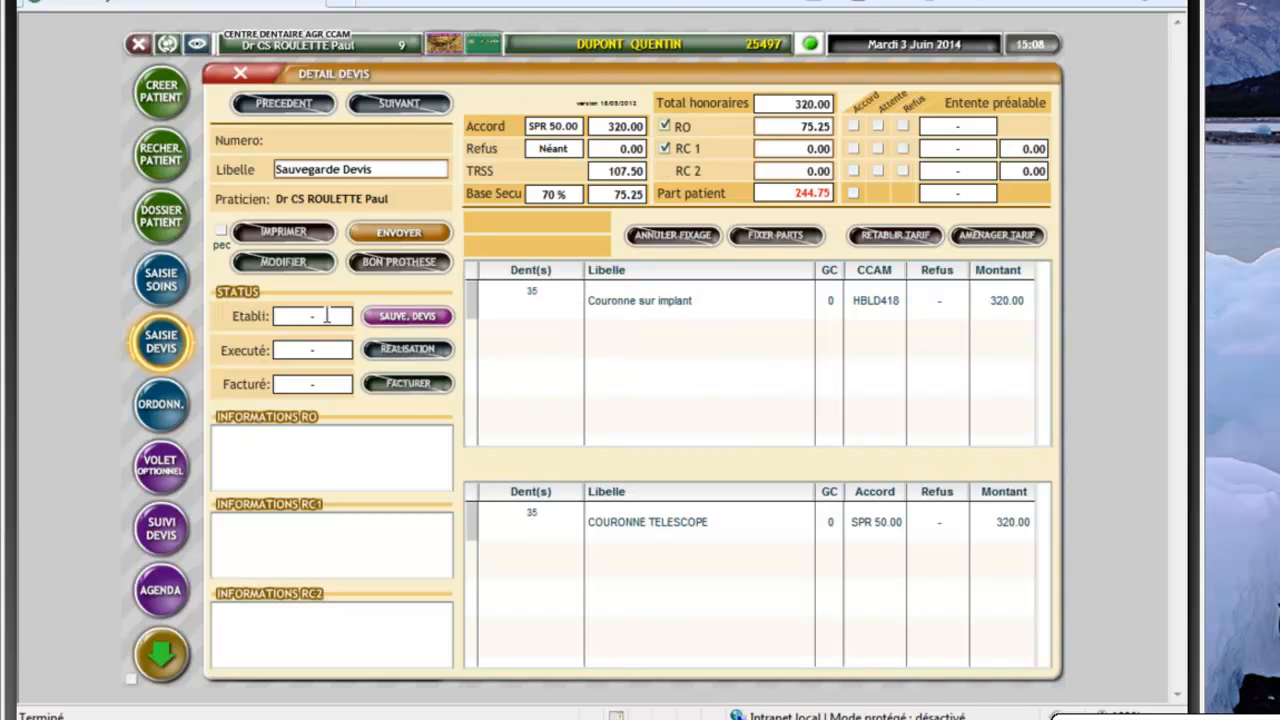
left_click(425, 318)
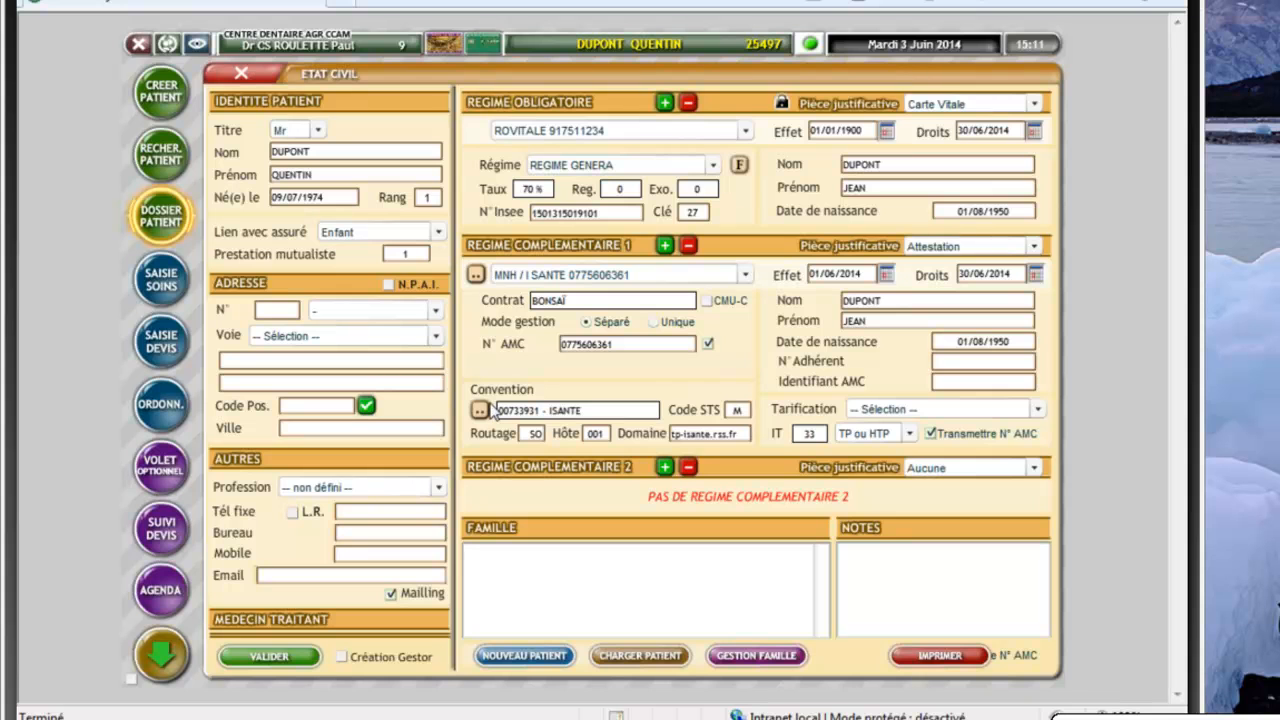
Close the civil status record and open the CCAM settings (PARAM. CCAM)
left_click(242, 78)
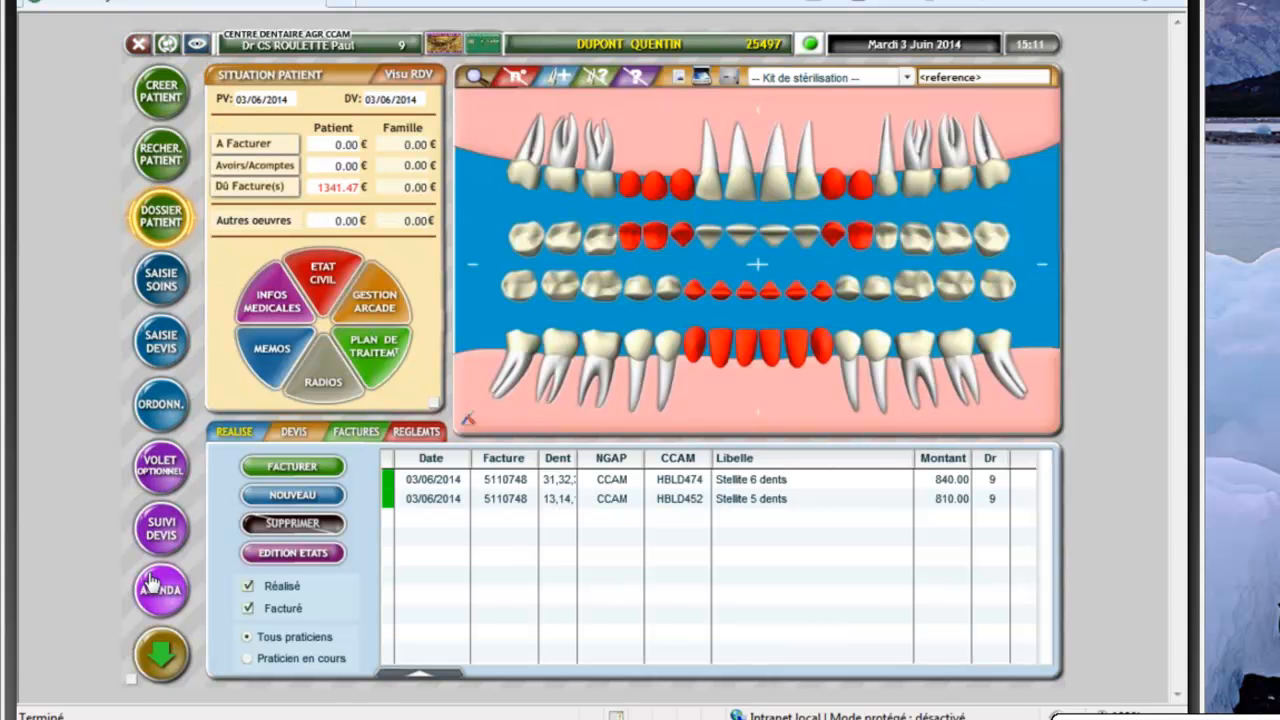
left_click(158, 658)
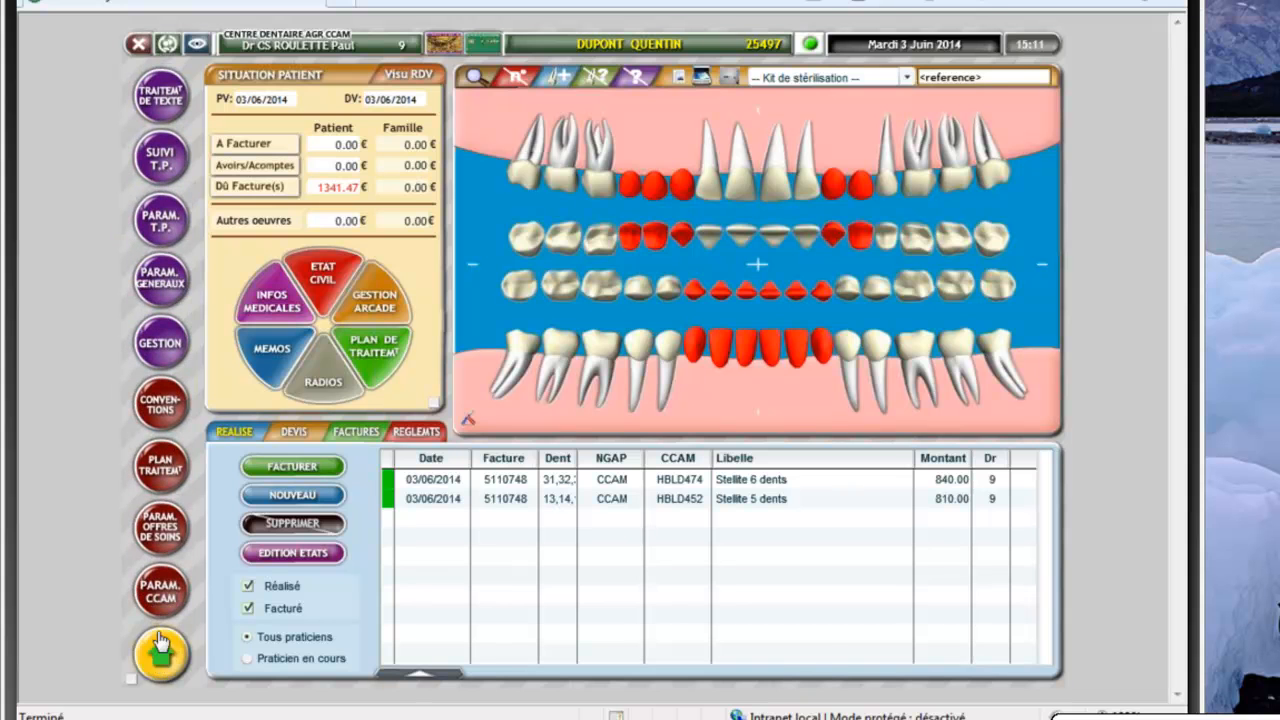
left_click(167, 602)
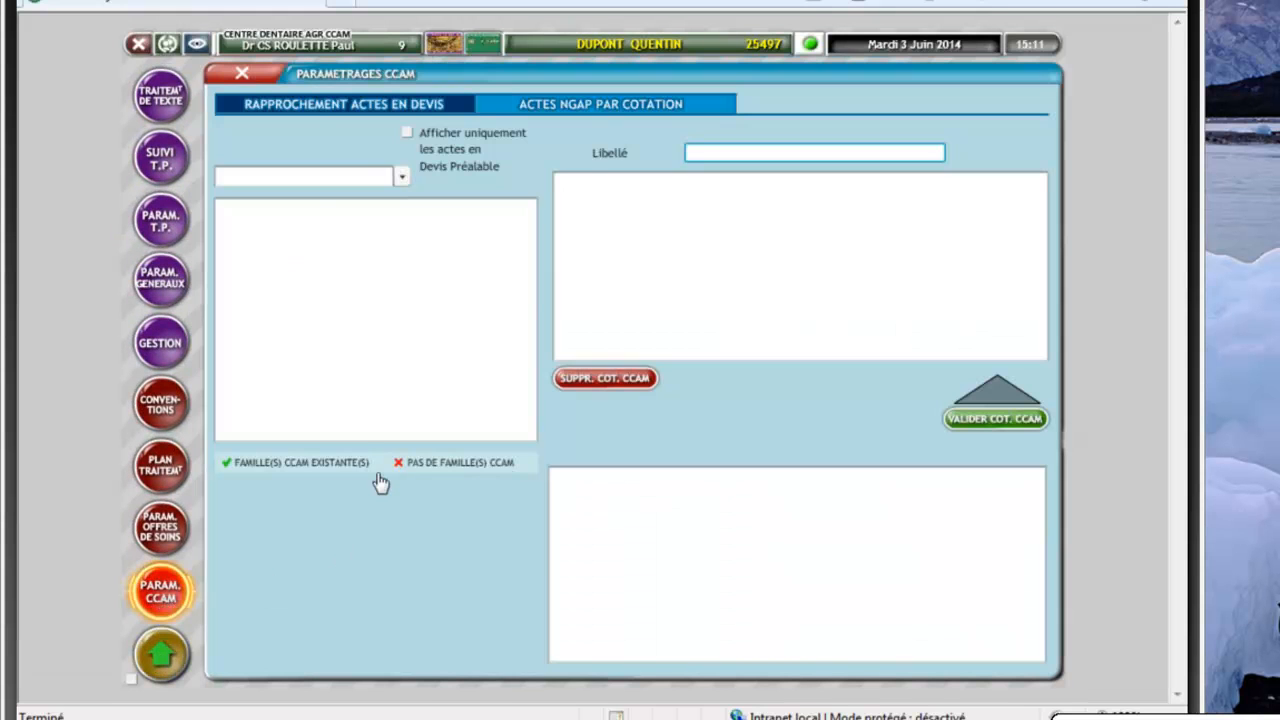
Select the Prothese acts and choose the PROTHESE MOBILE category to list its acts
left_click(275, 155)
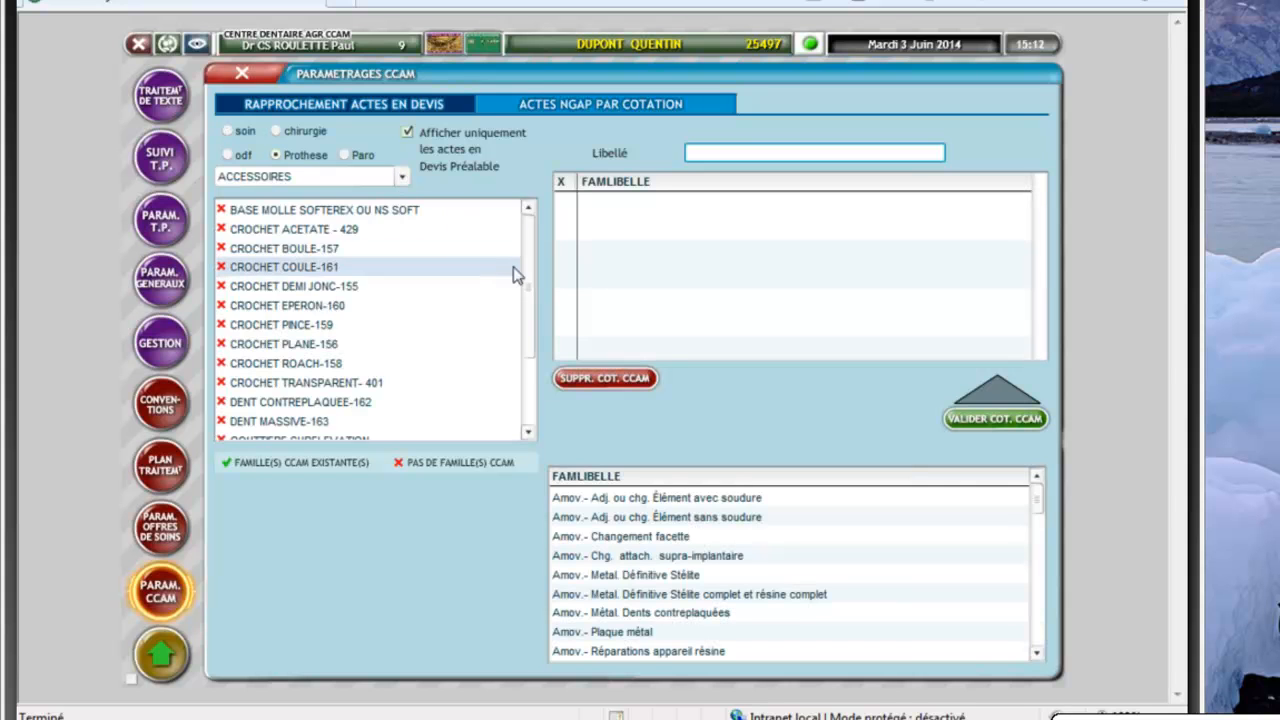
left_click_drag(526, 257, 540, 352)
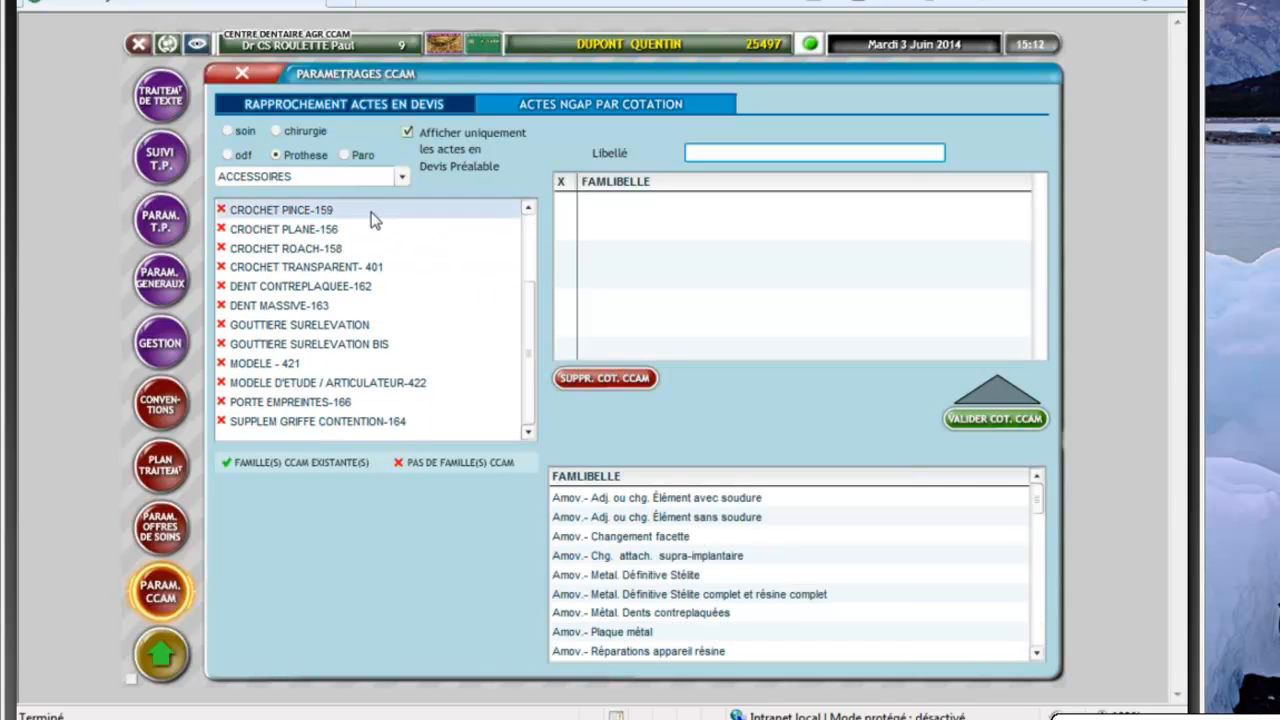
left_click(399, 178)
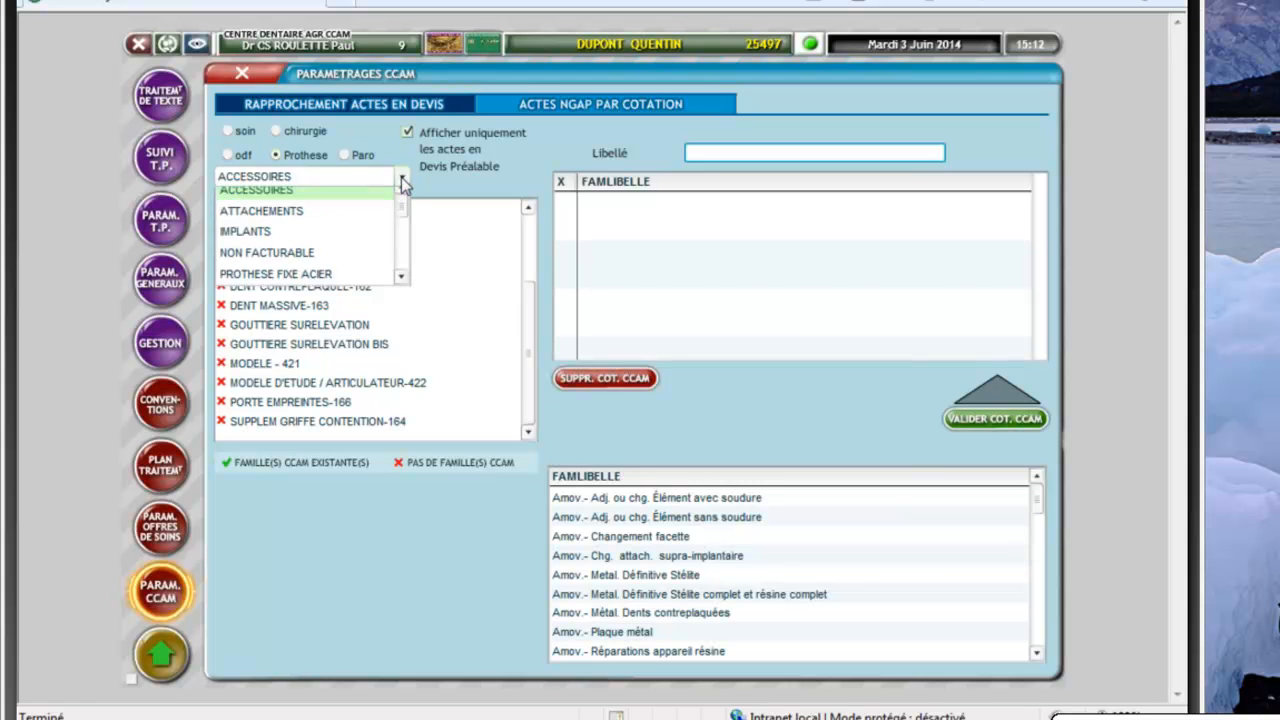
left_click(401, 286)
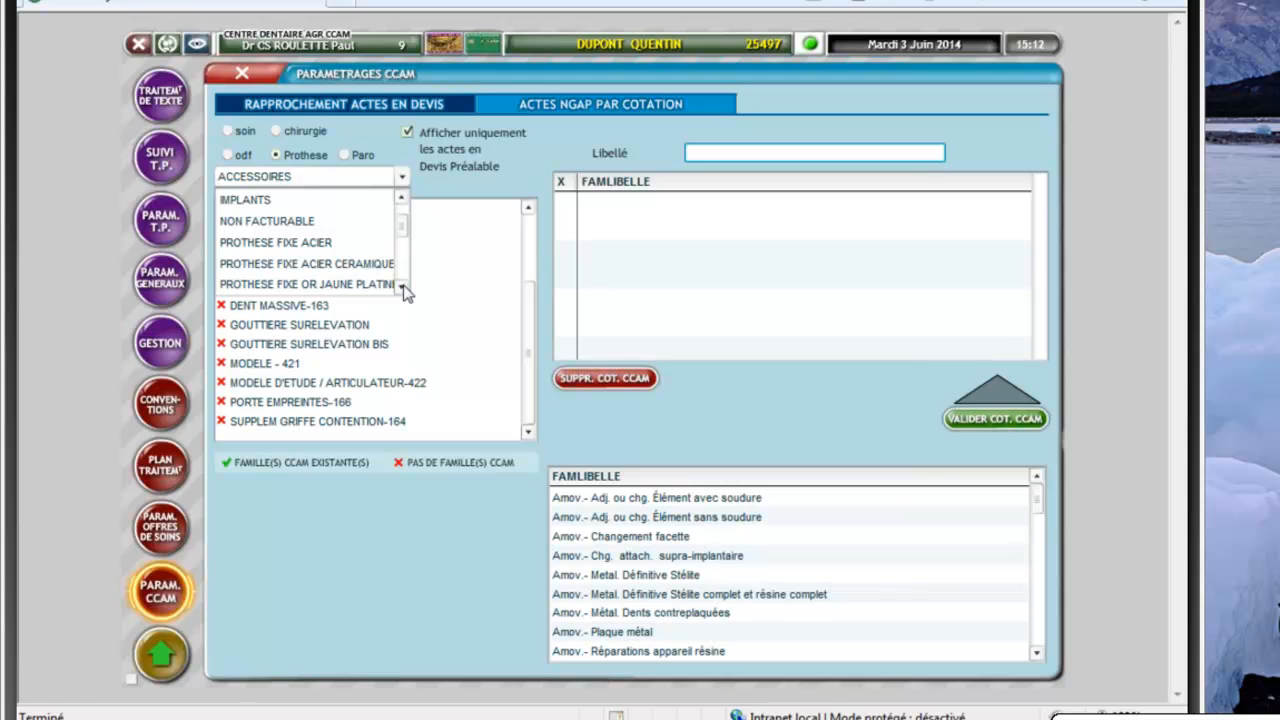
left_click(401, 286)
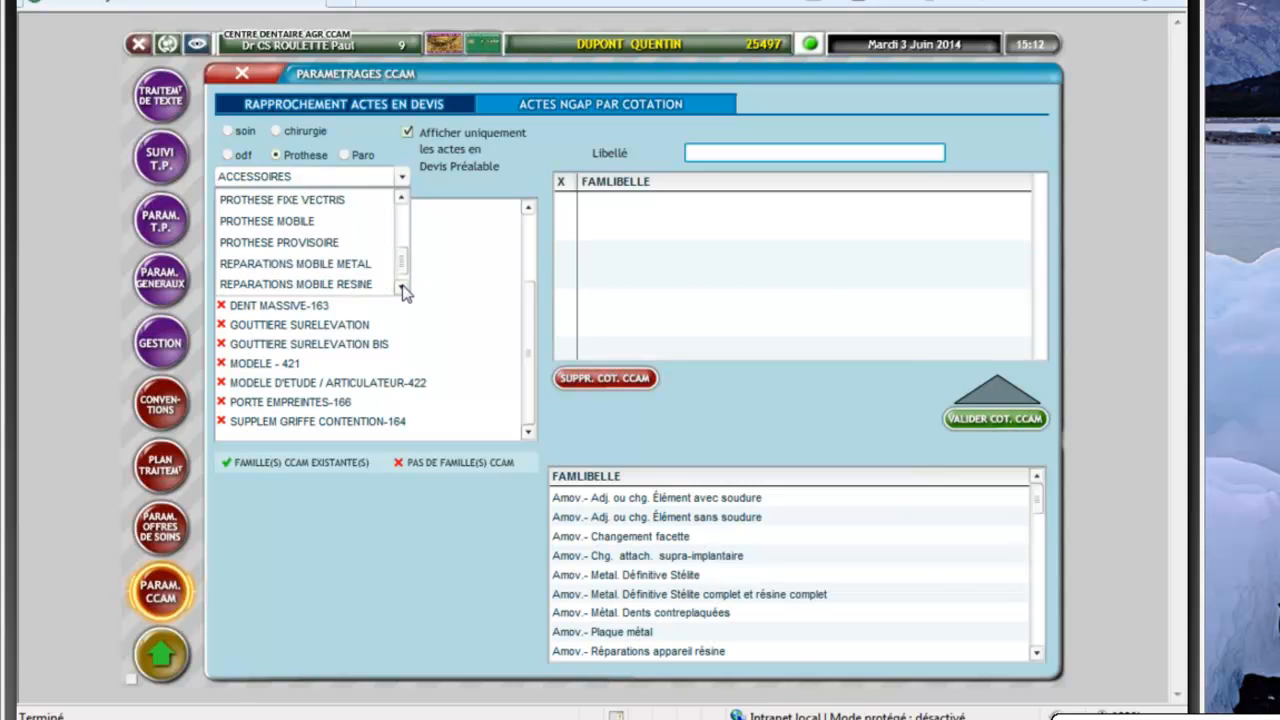
left_click(308, 228)
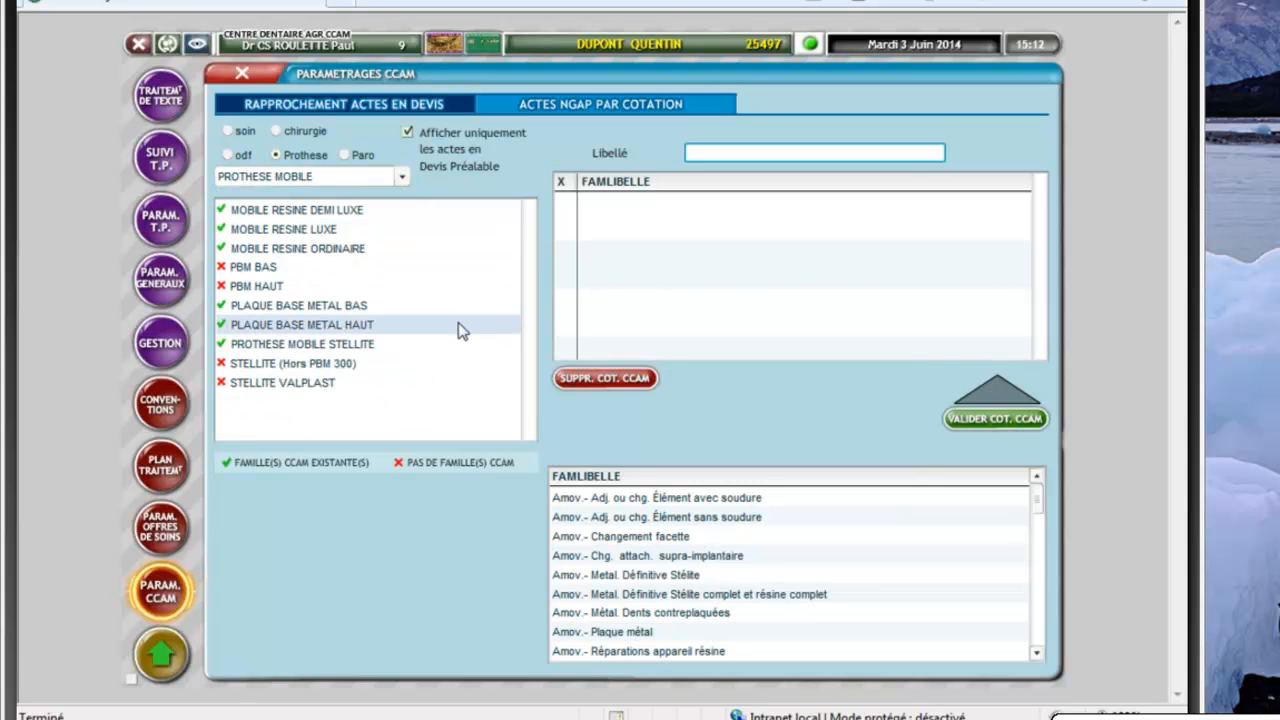
Check CCAM families for MOBILE RESINE, PLAQUE BASE METAL and STELLITE acts, then close the settings
left_click(340, 252)
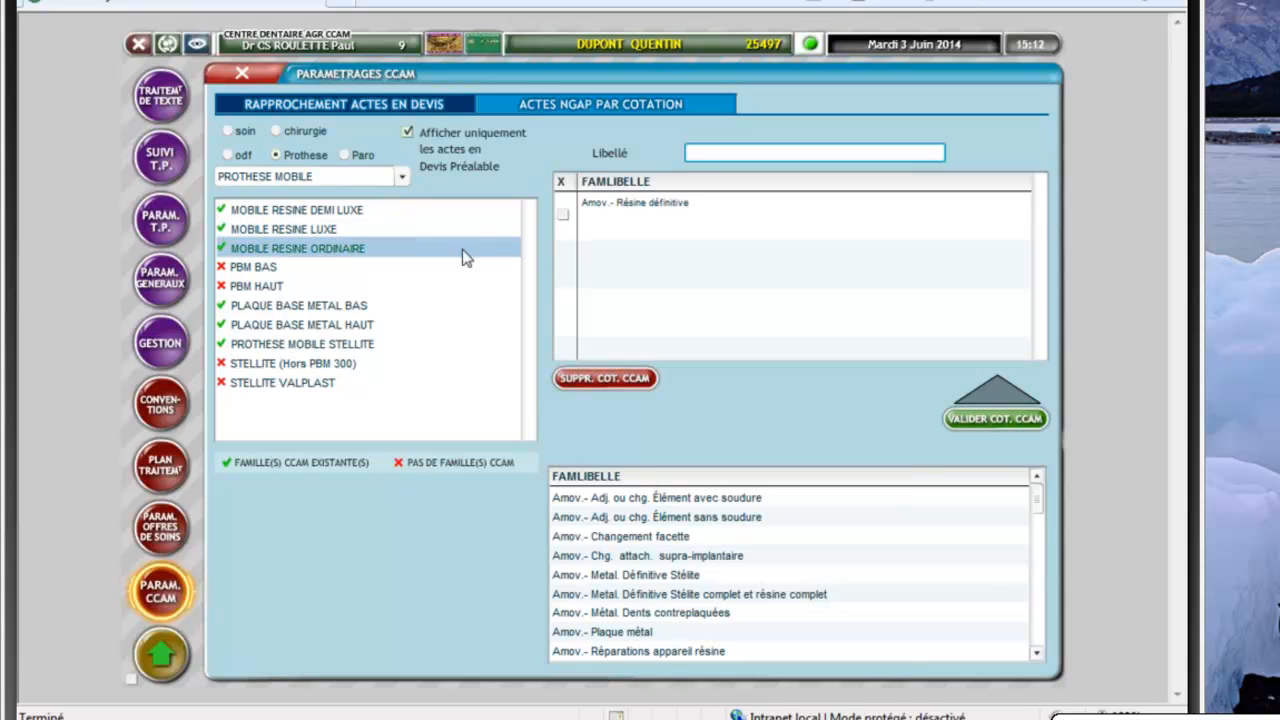
left_click(634, 209)
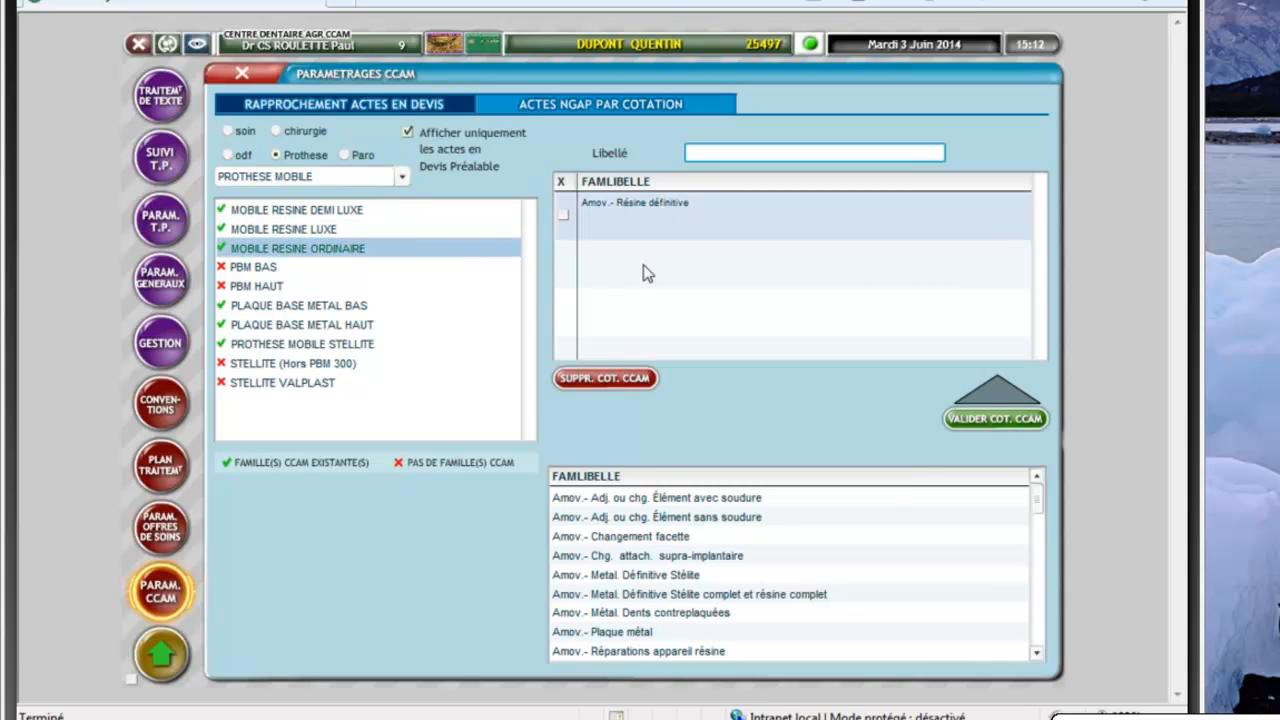
left_click(346, 210)
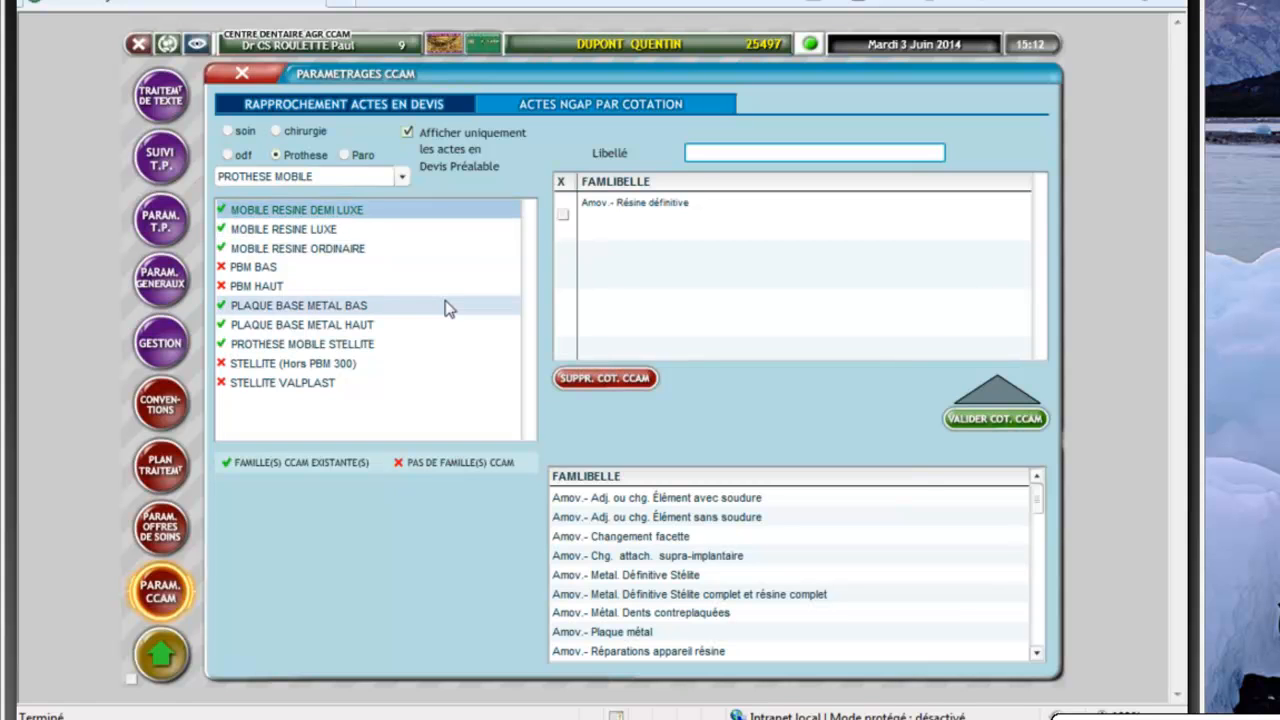
left_click(352, 308)
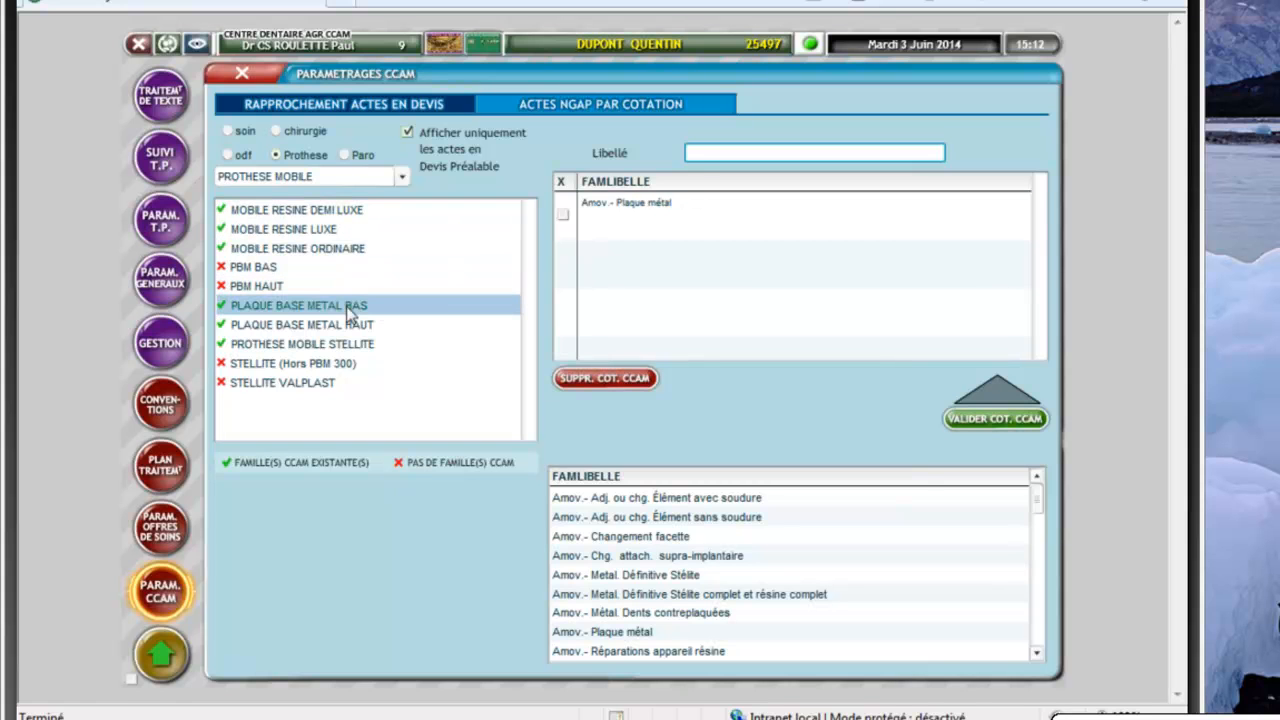
left_click(668, 218)
left_click(366, 326)
left_click(360, 345)
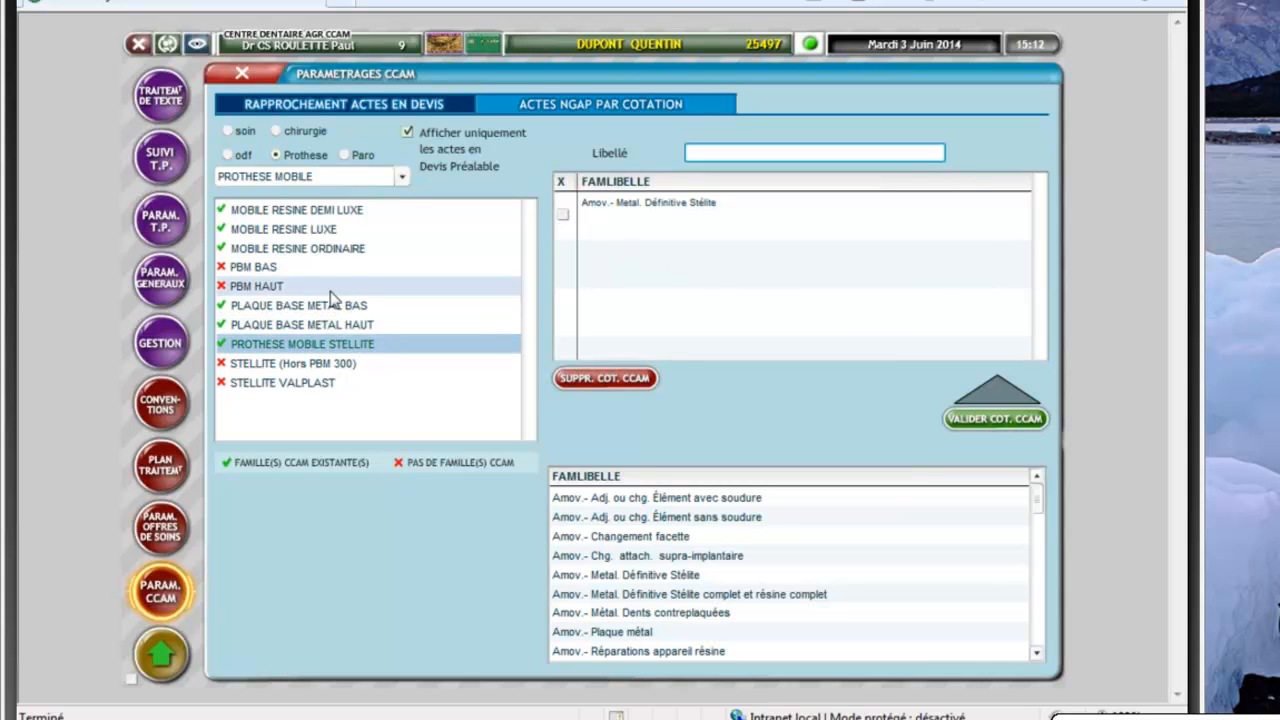
left_click(293, 212)
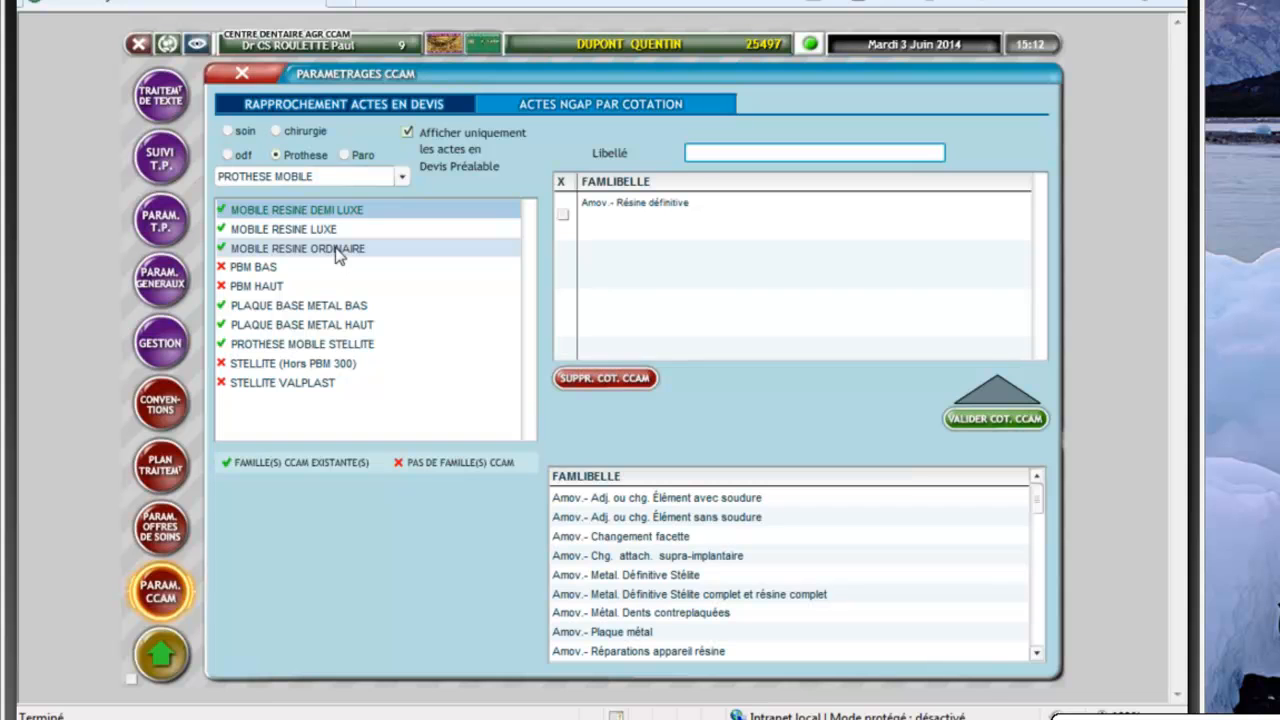
left_click(337, 250)
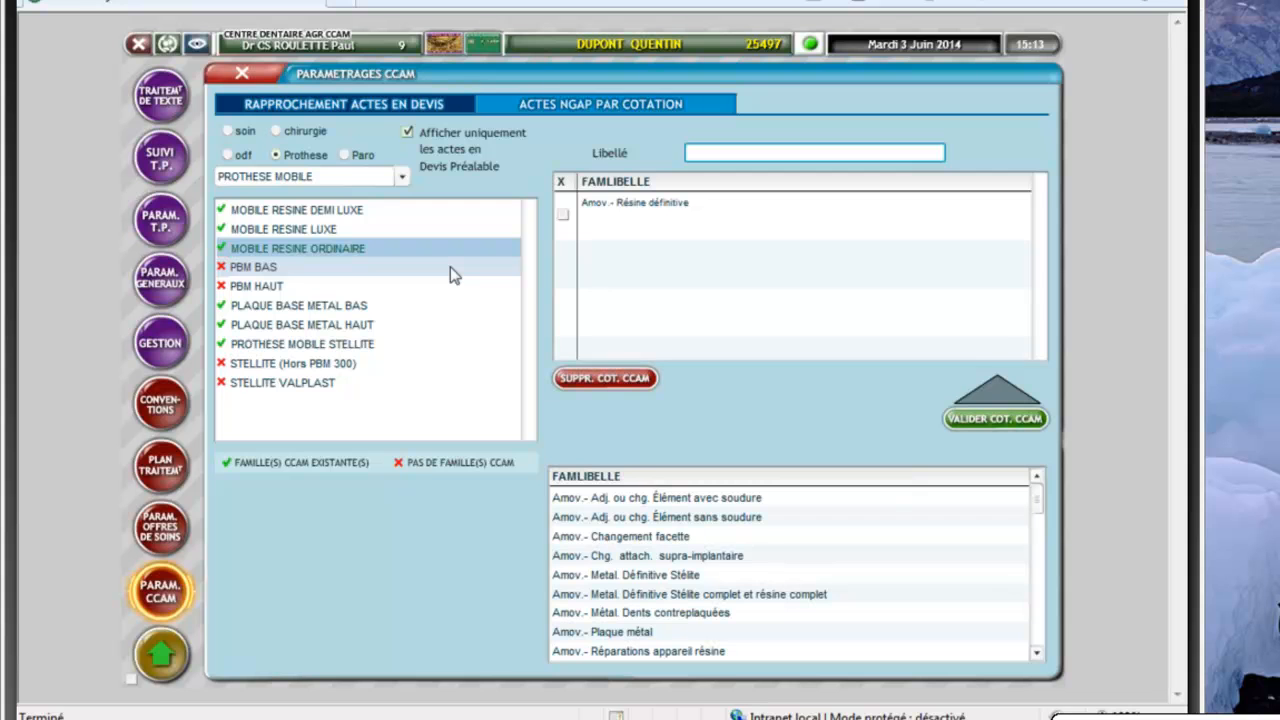
left_click(243, 76)
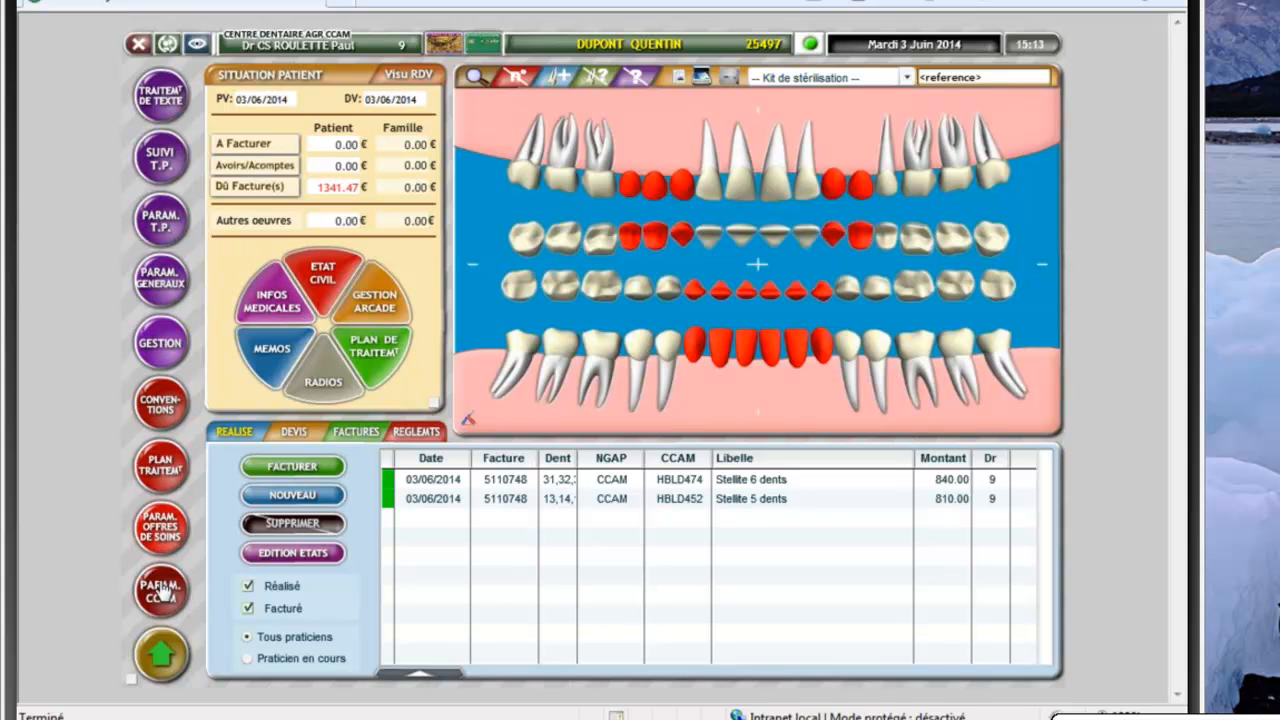
Open care entry for the patient and list the Obturation Compos./Amalga. filling acts
left_click(162, 655)
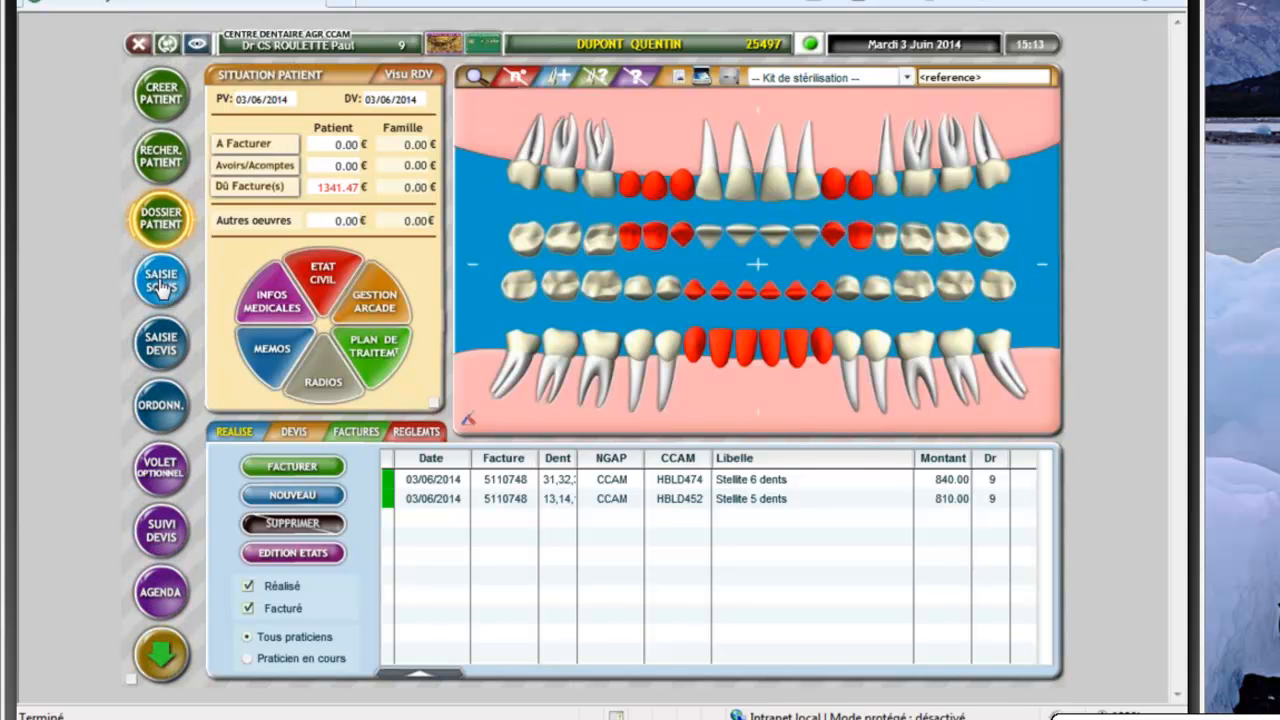
left_click(160, 285)
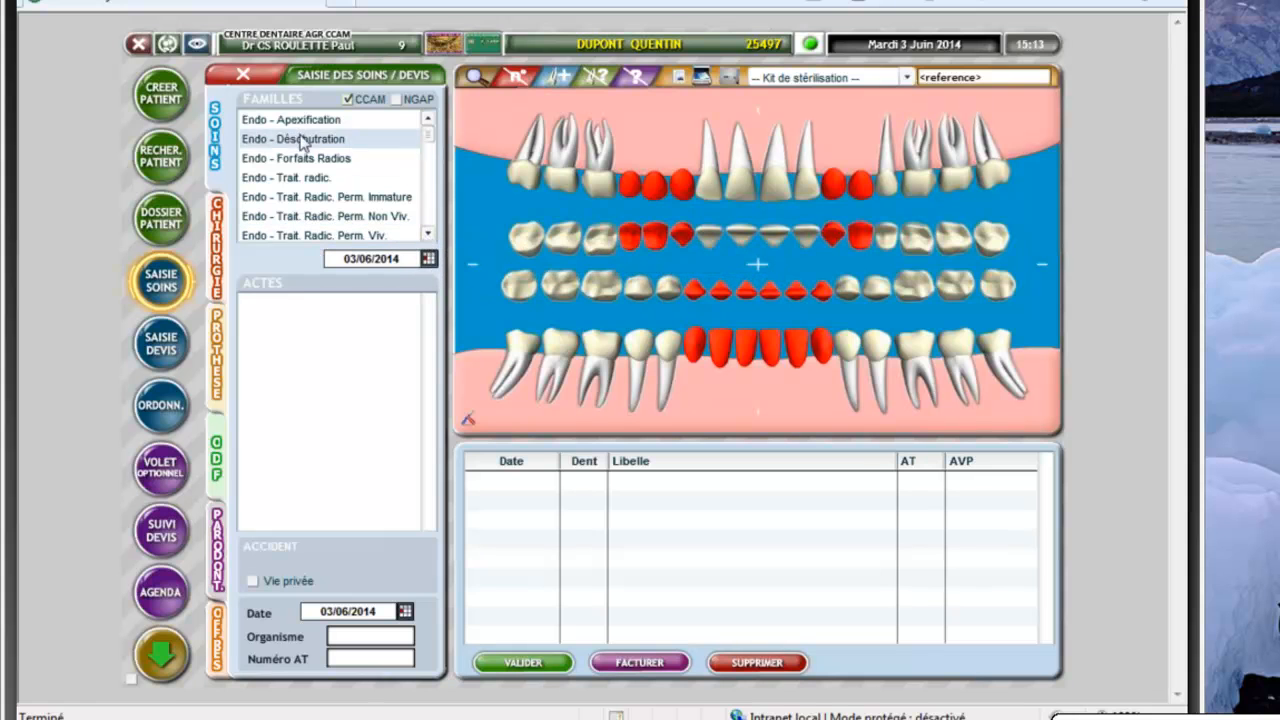
left_click(353, 172)
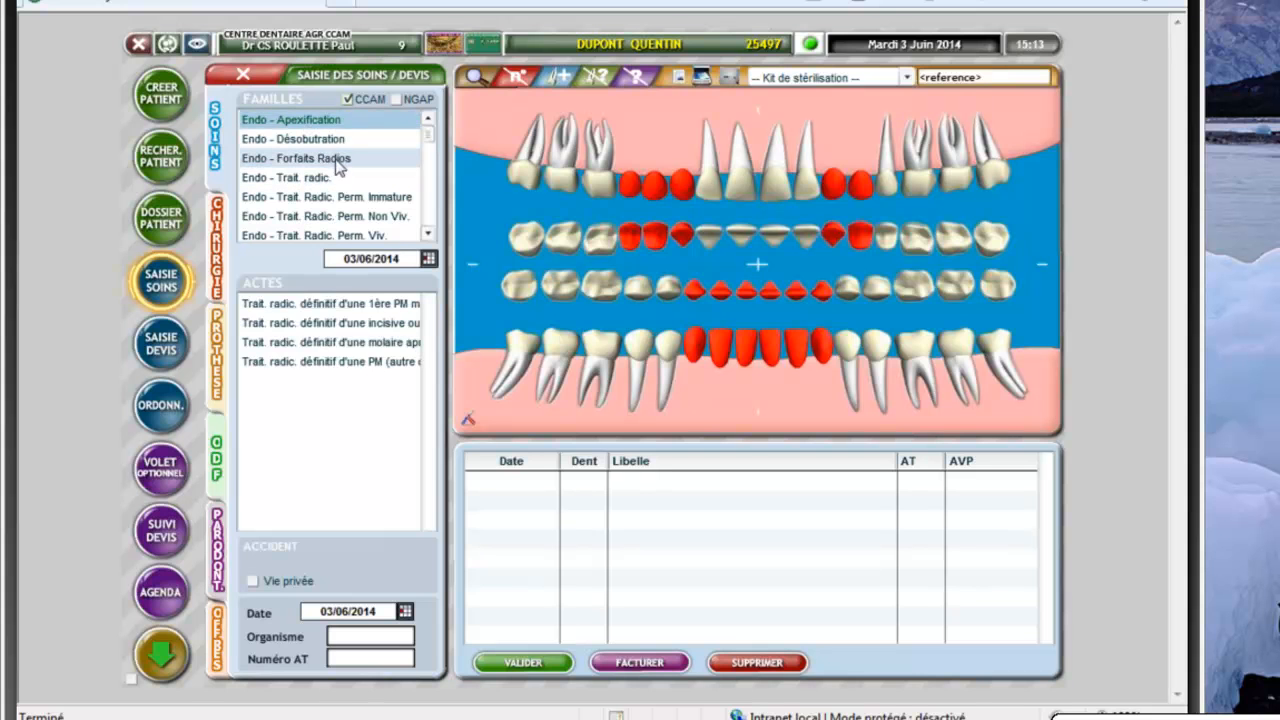
scroll(340, 170, "down", 2)
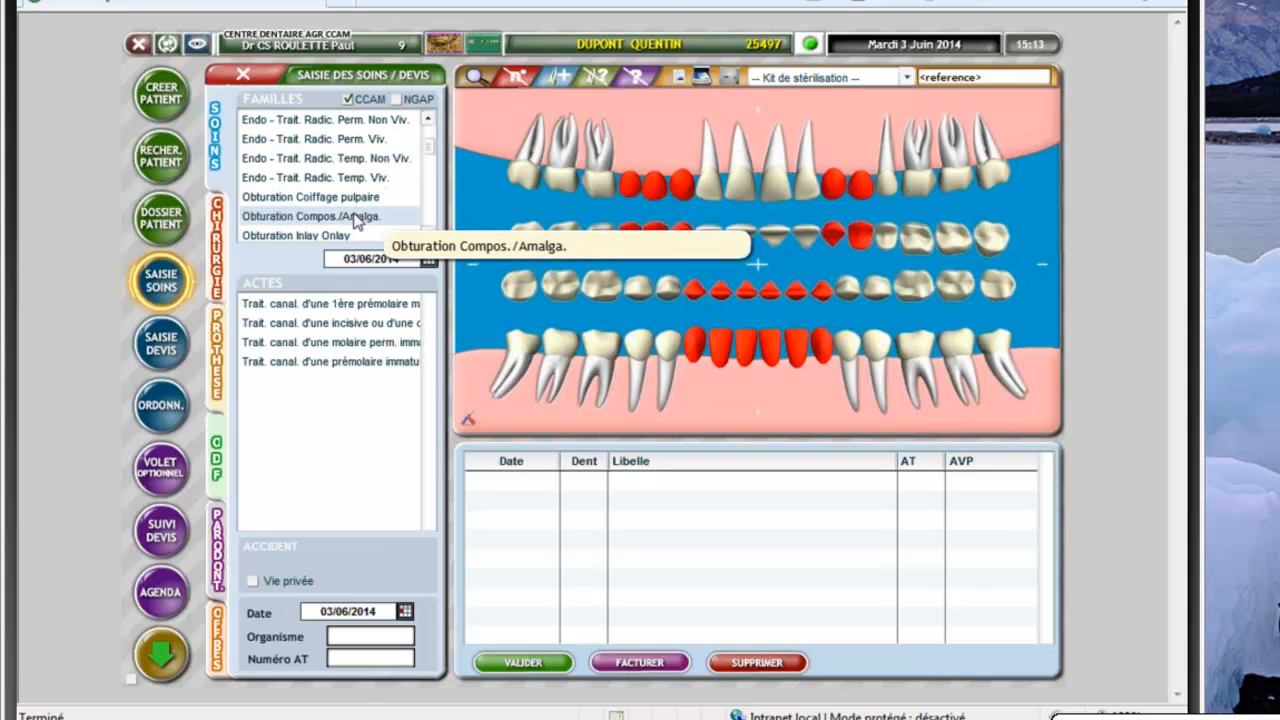
left_click(373, 217)
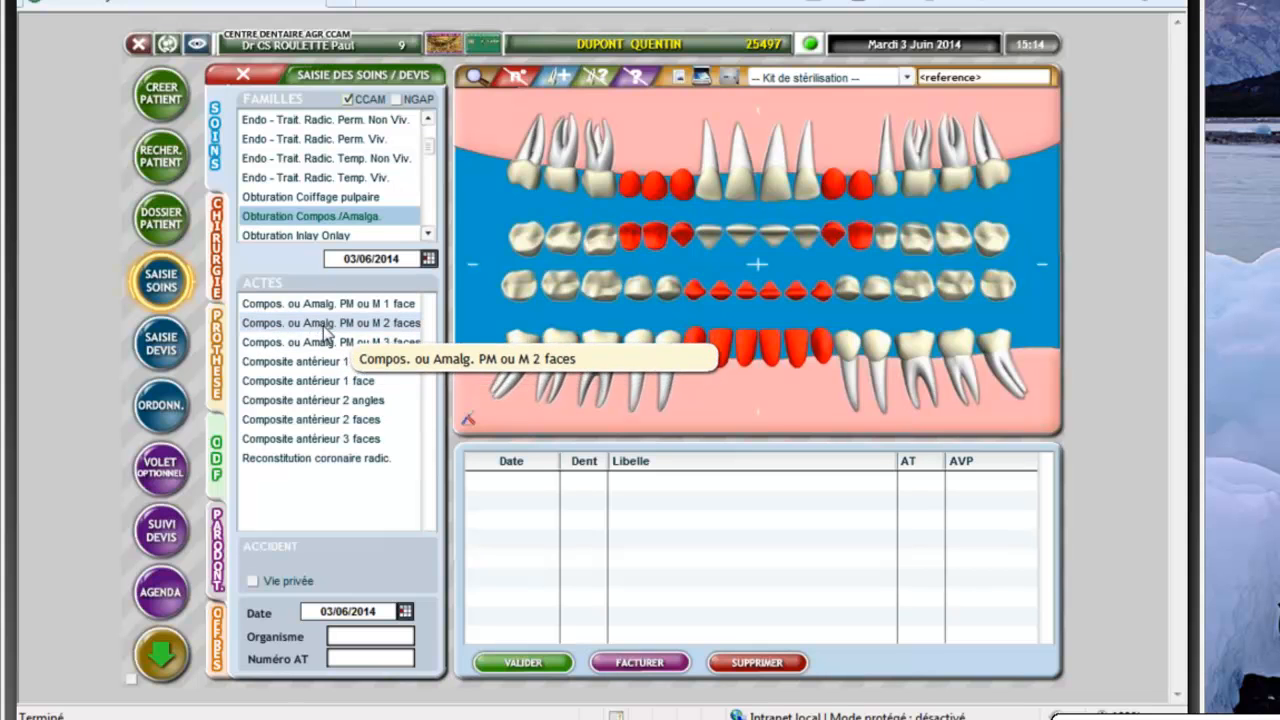
Add 'Compos. ou Amalg. PM ou M 2 faces' on tooth 35 with faces D and V
left_click(327, 330)
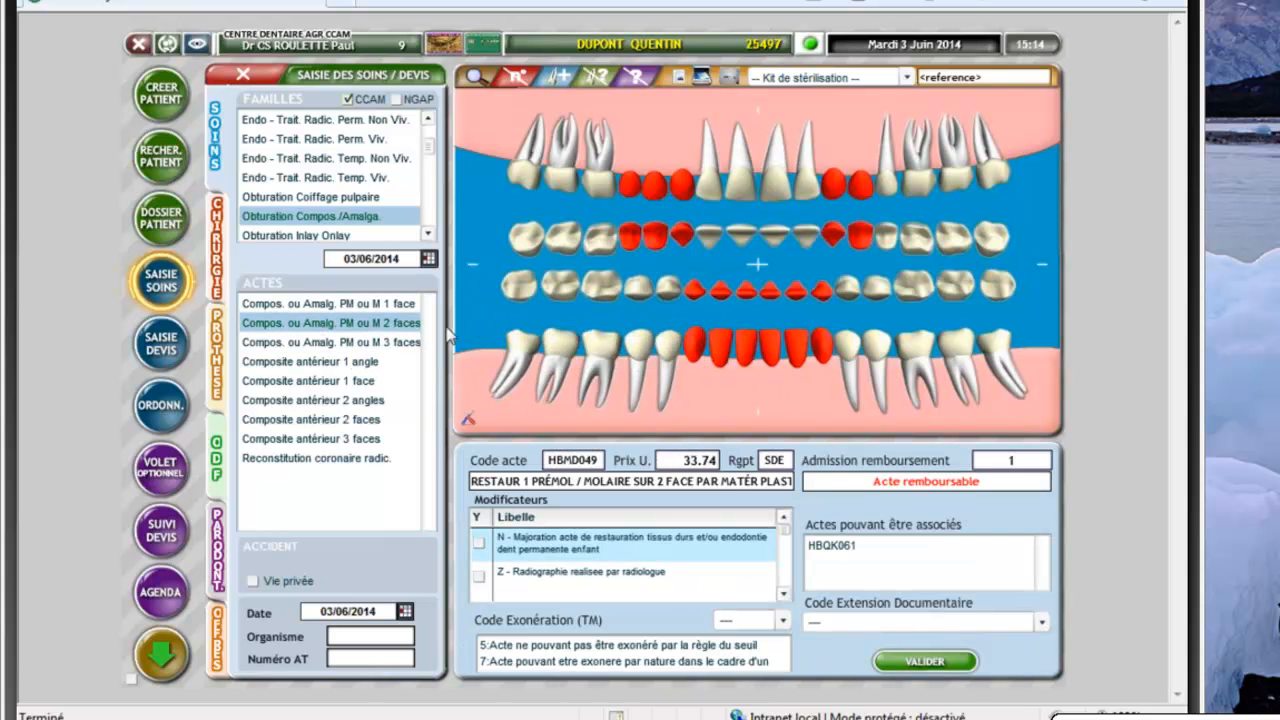
left_click(877, 352)
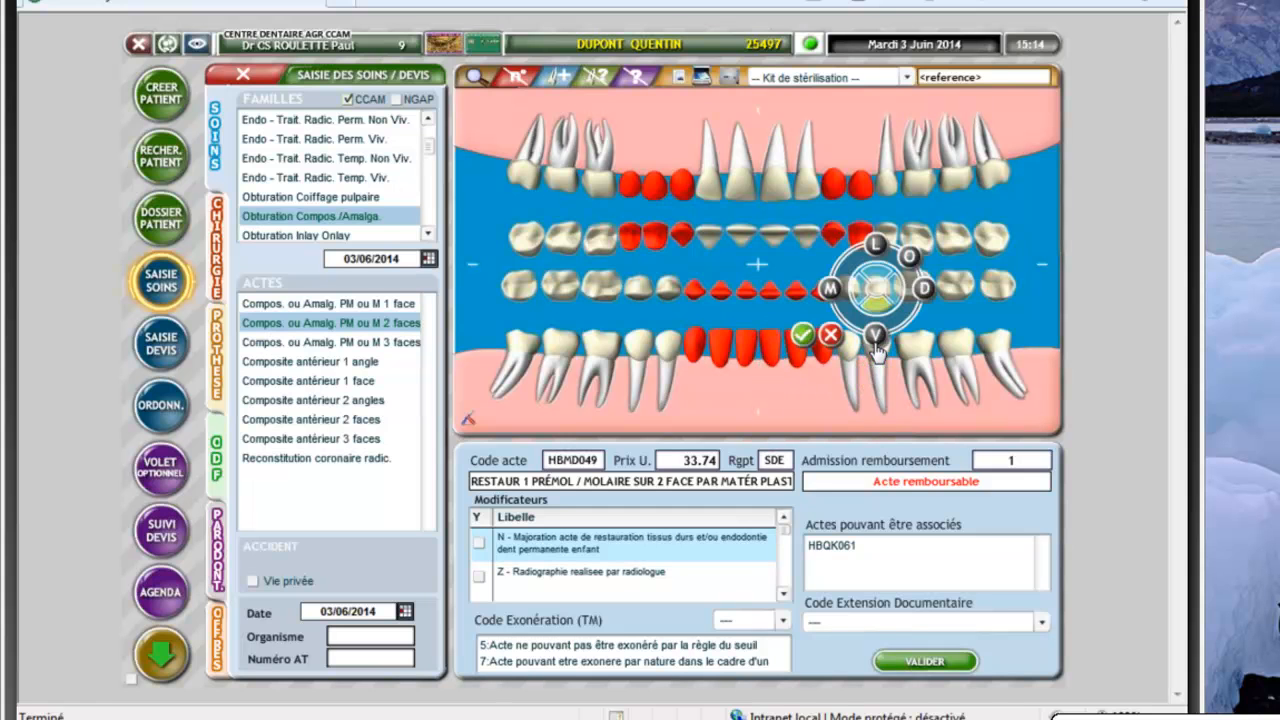
left_click(876, 338)
left_click(922, 290)
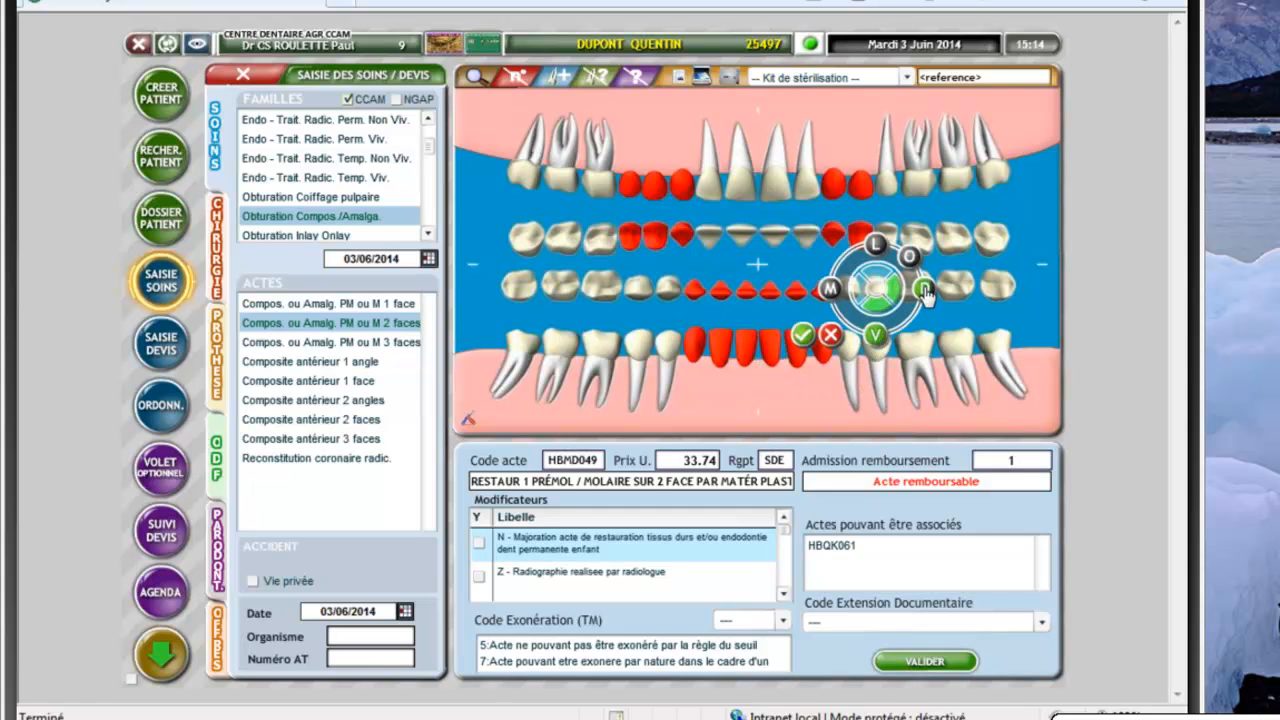
left_click(802, 336)
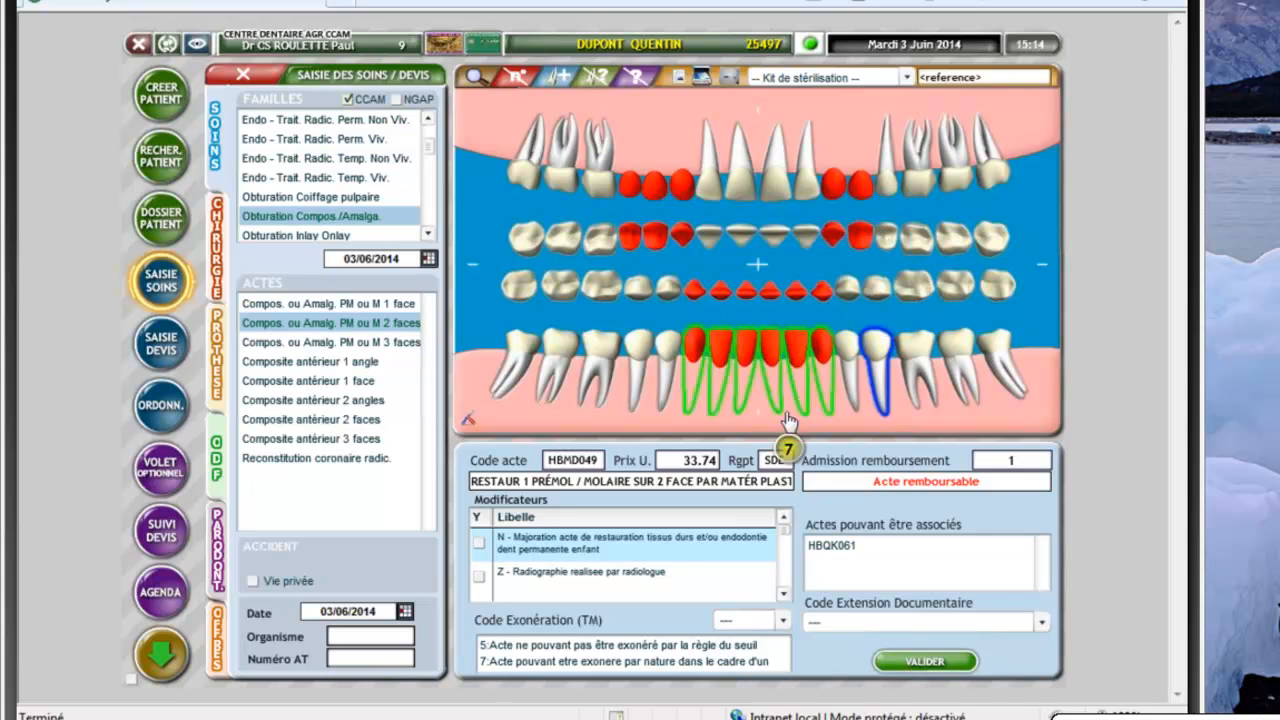
left_click(941, 662)
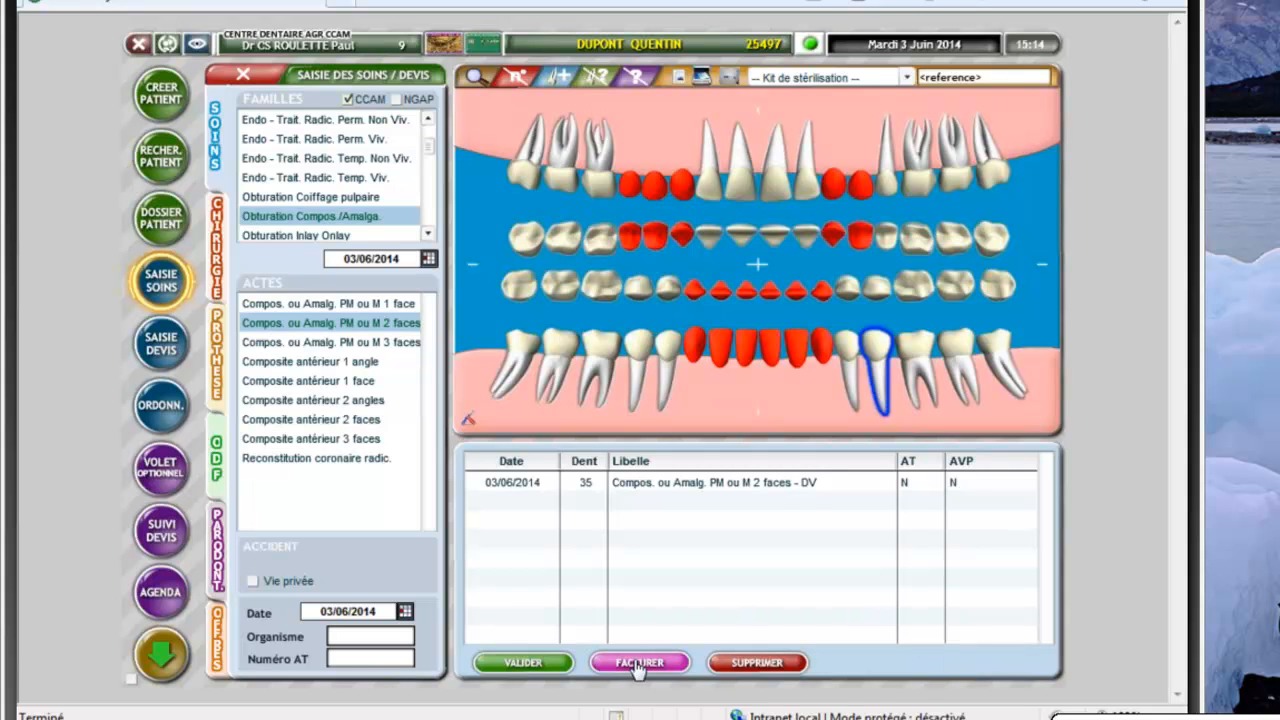
Invoice the tooth 35 filling as a secured 33.74 FSE, approve tiers-payant, and close the care sheet
left_click(638, 663)
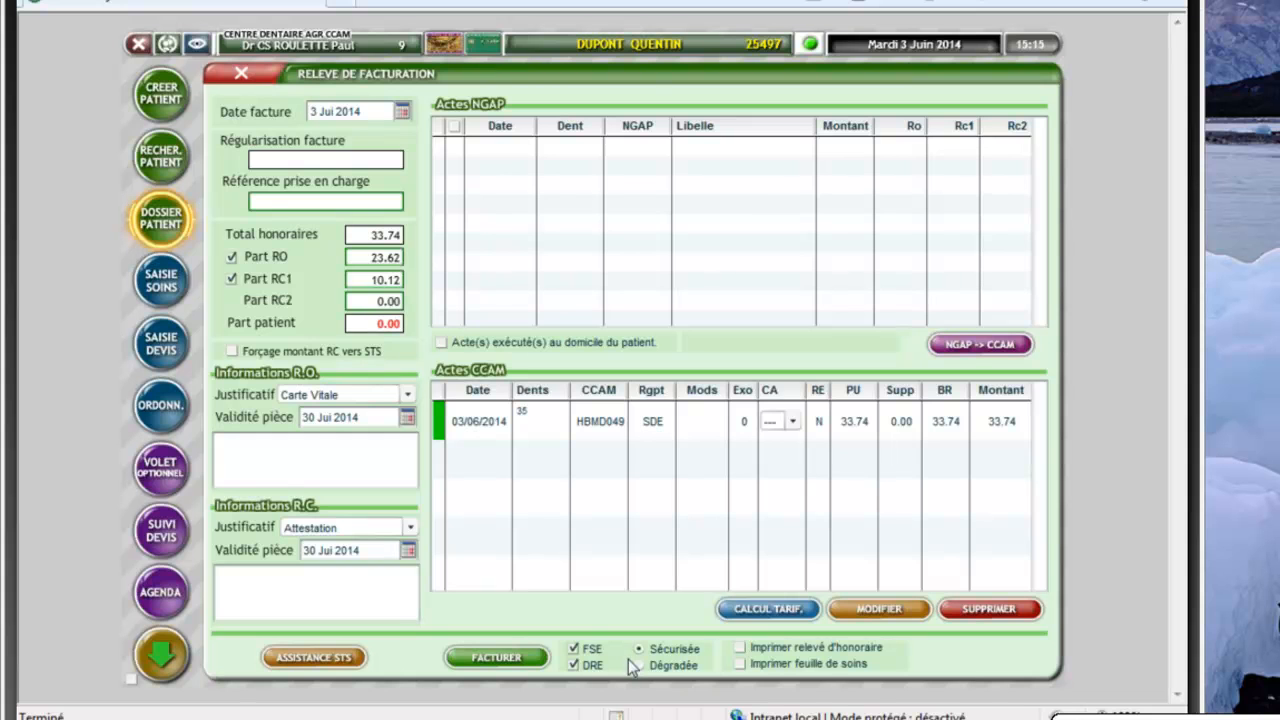
left_click(514, 658)
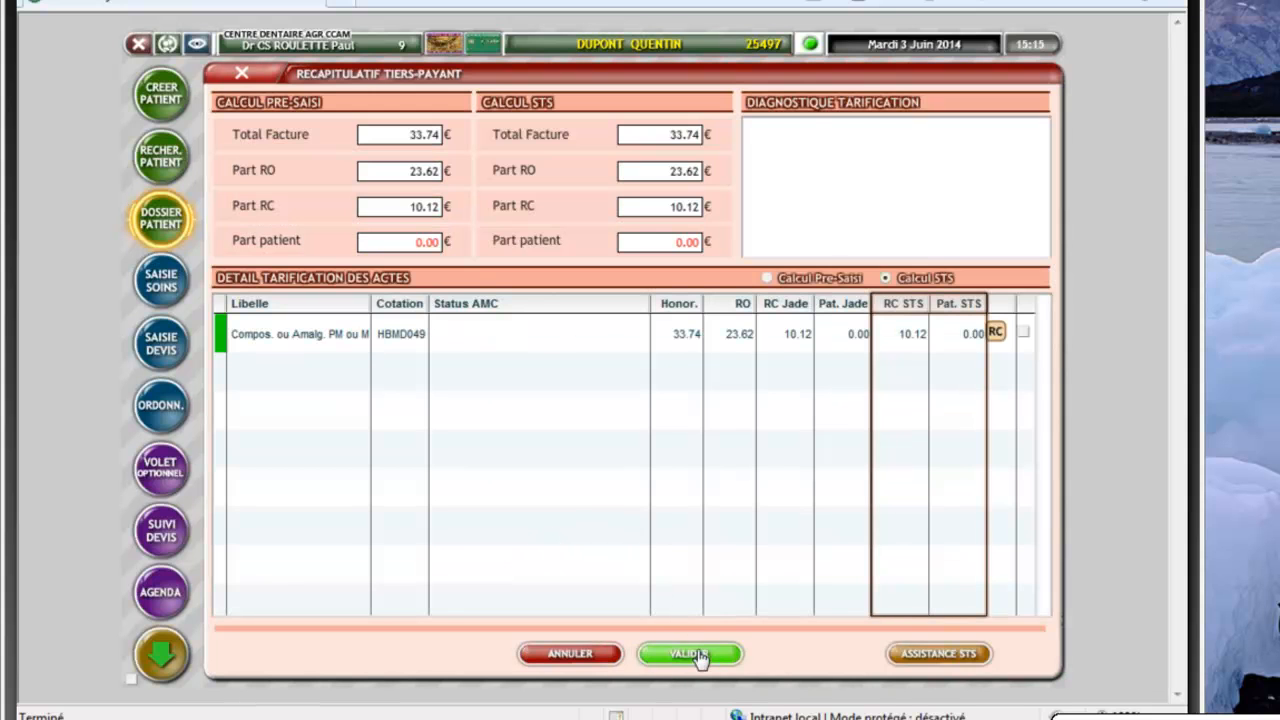
left_click(700, 658)
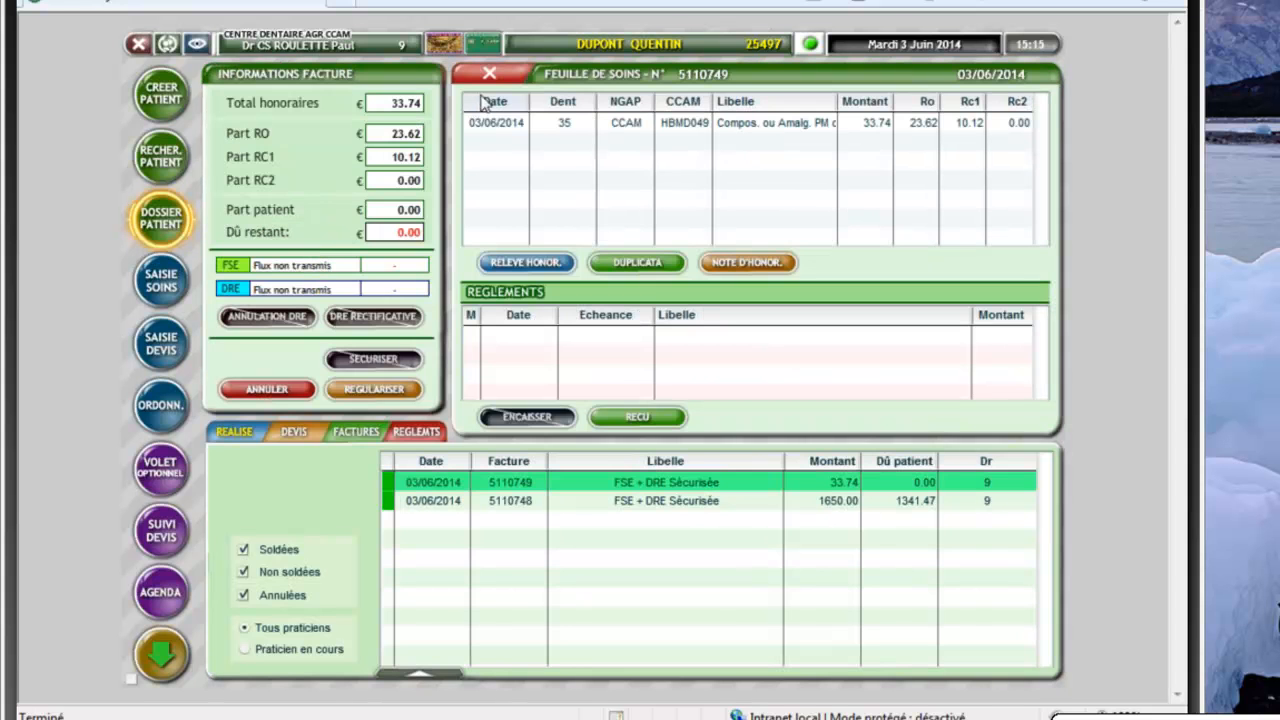
left_click(497, 78)
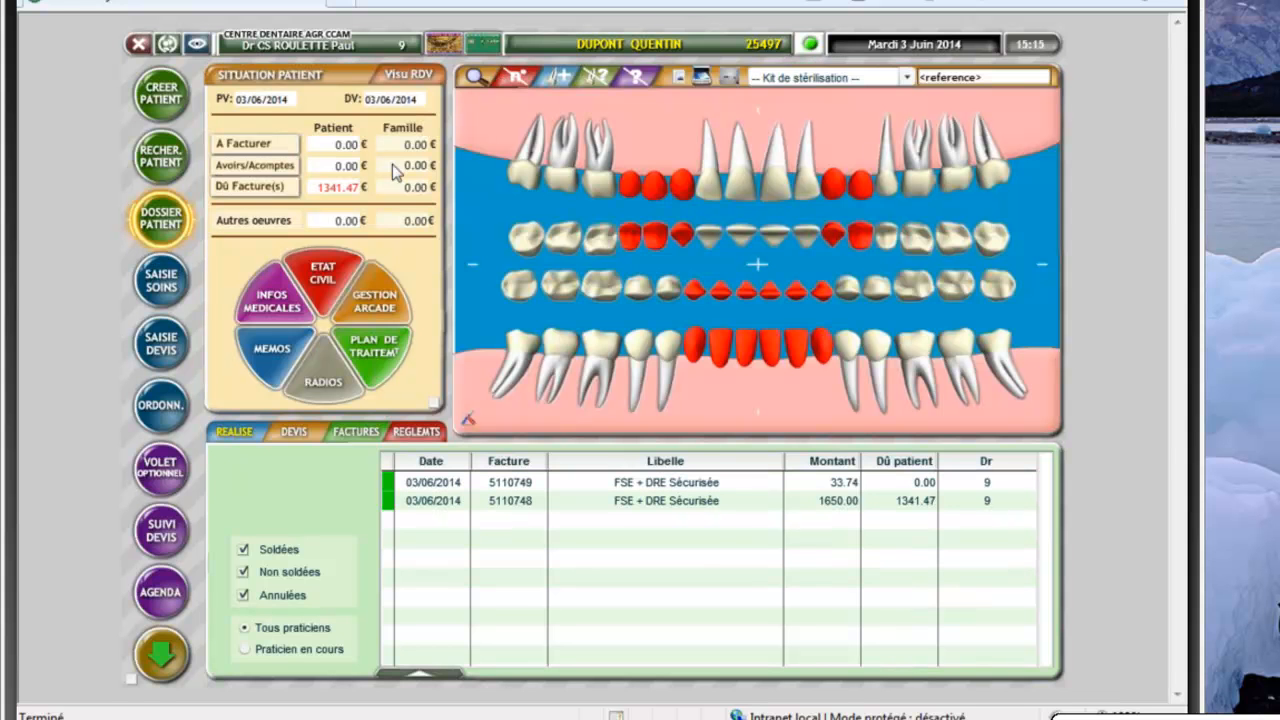
Go to the management options and leave for the login screen to switch centre
left_click(163, 655)
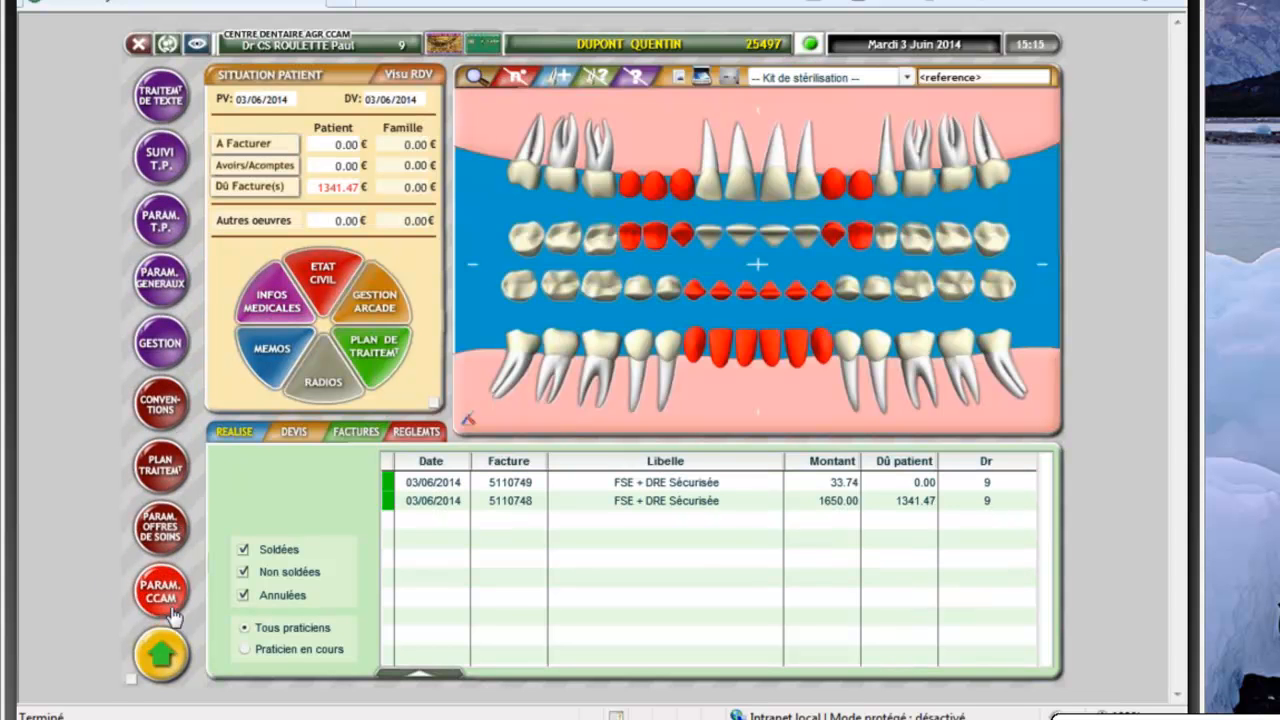
left_click(164, 347)
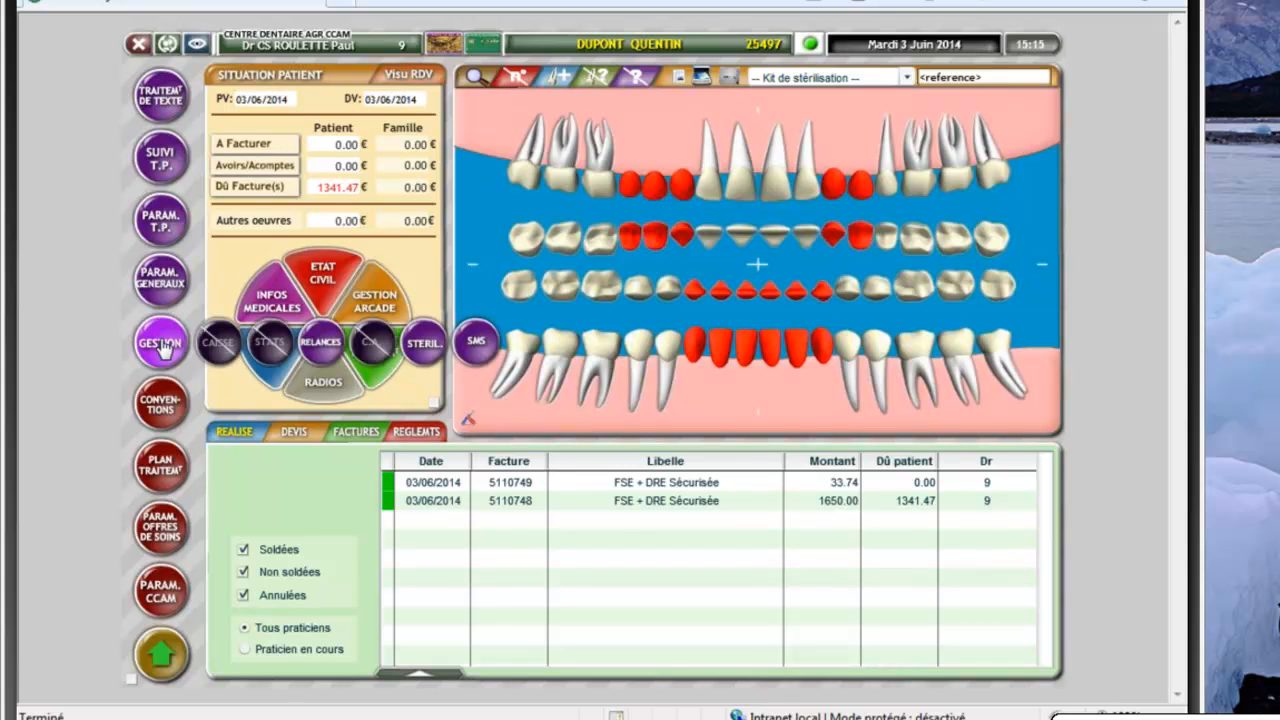
left_click(170, 48)
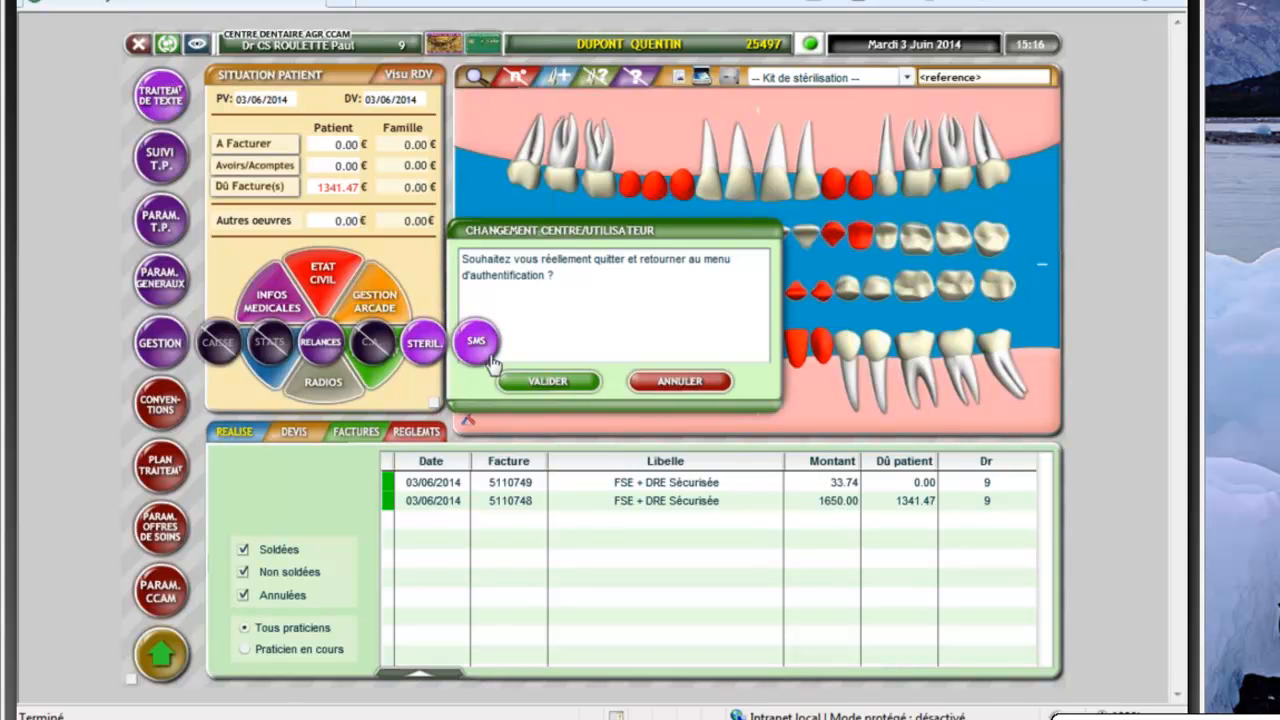
left_click(569, 380)
Log into CENTRE DENTAIRE AGR CCAM with the Gestionnaire profile and expand GESTION
left_click(725, 327)
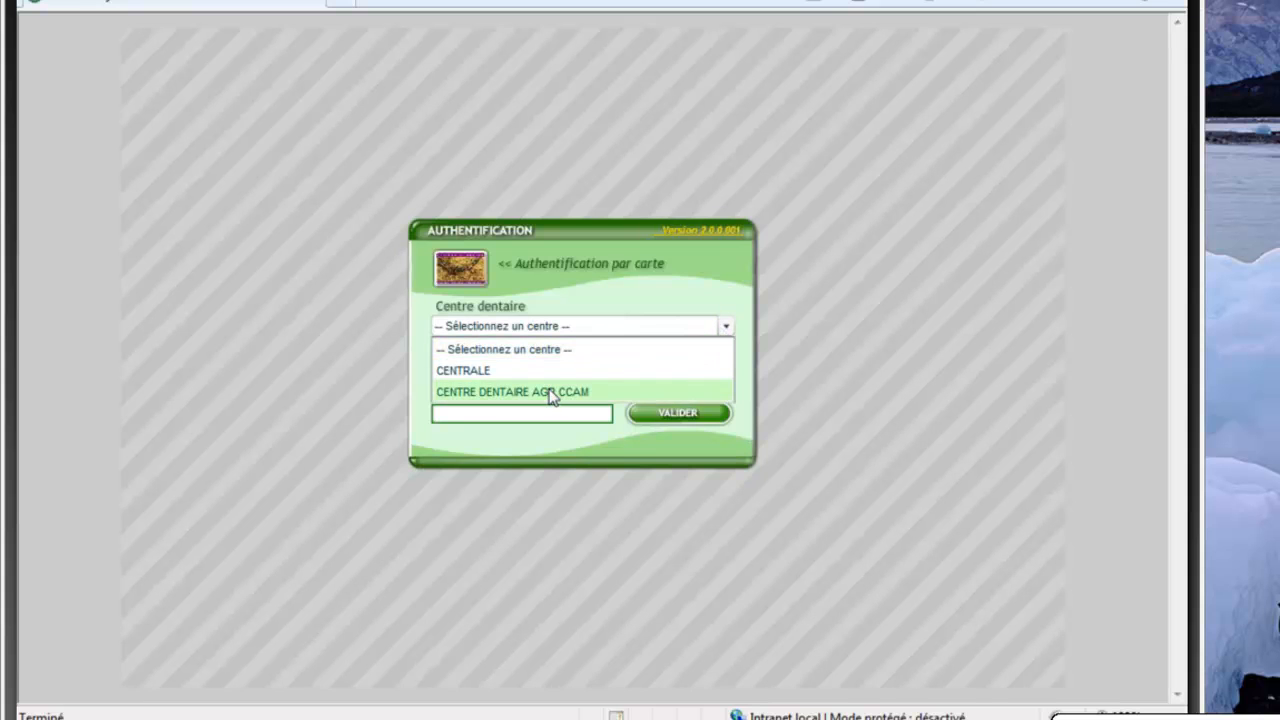
left_click(552, 394)
left_click(725, 371)
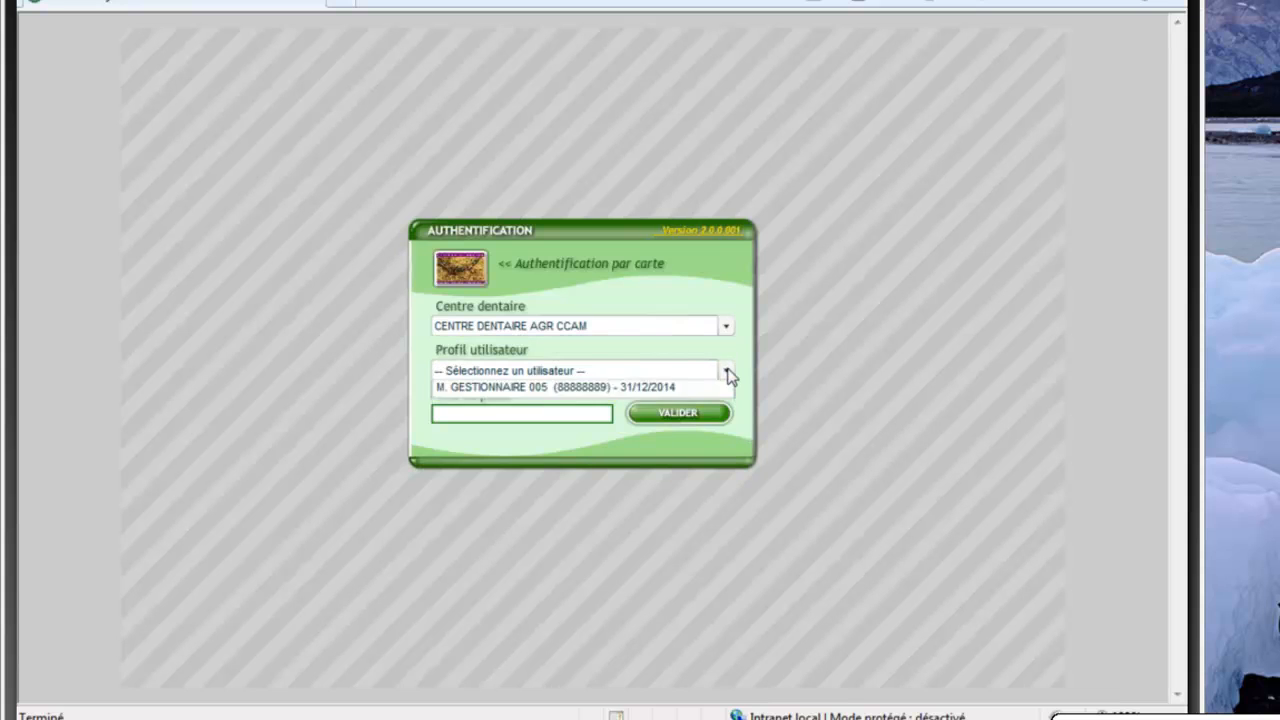
left_click(560, 585)
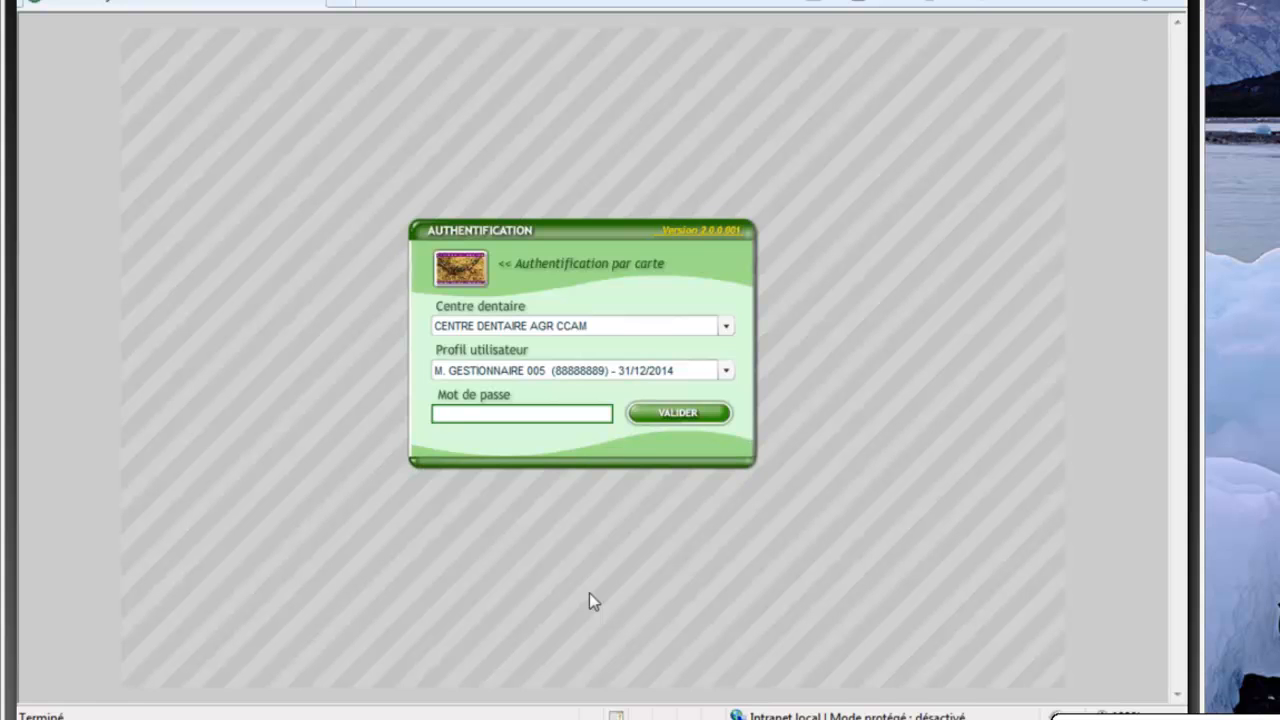
key("Return")
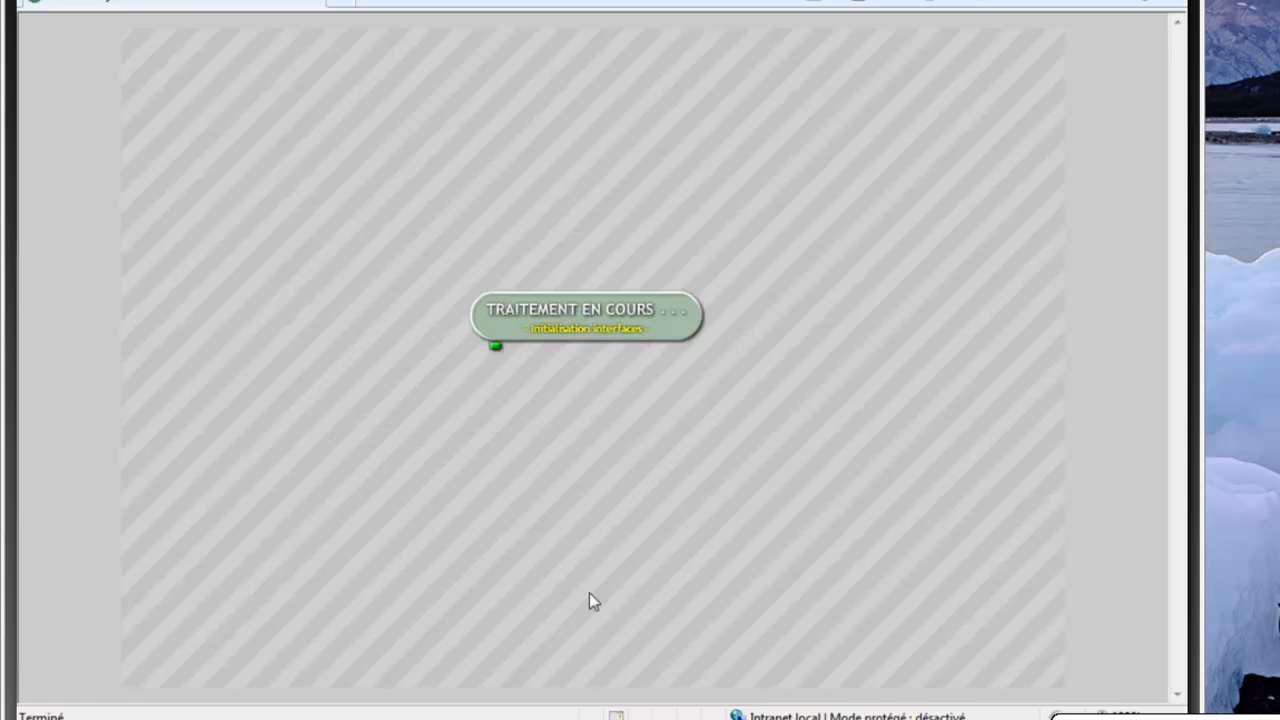
left_click(160, 648)
Open the C.A. revenue reports with start date 01/05/2014 and all practitioners kept
left_click(160, 342)
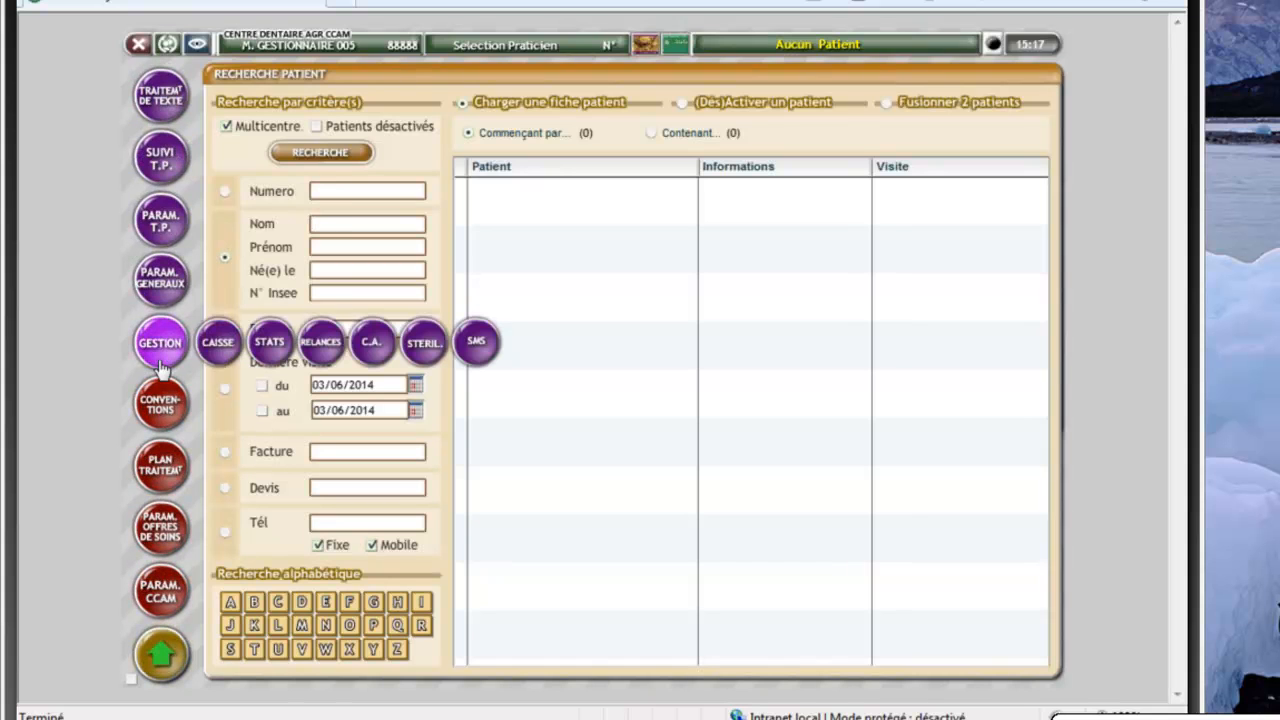
left_click(375, 342)
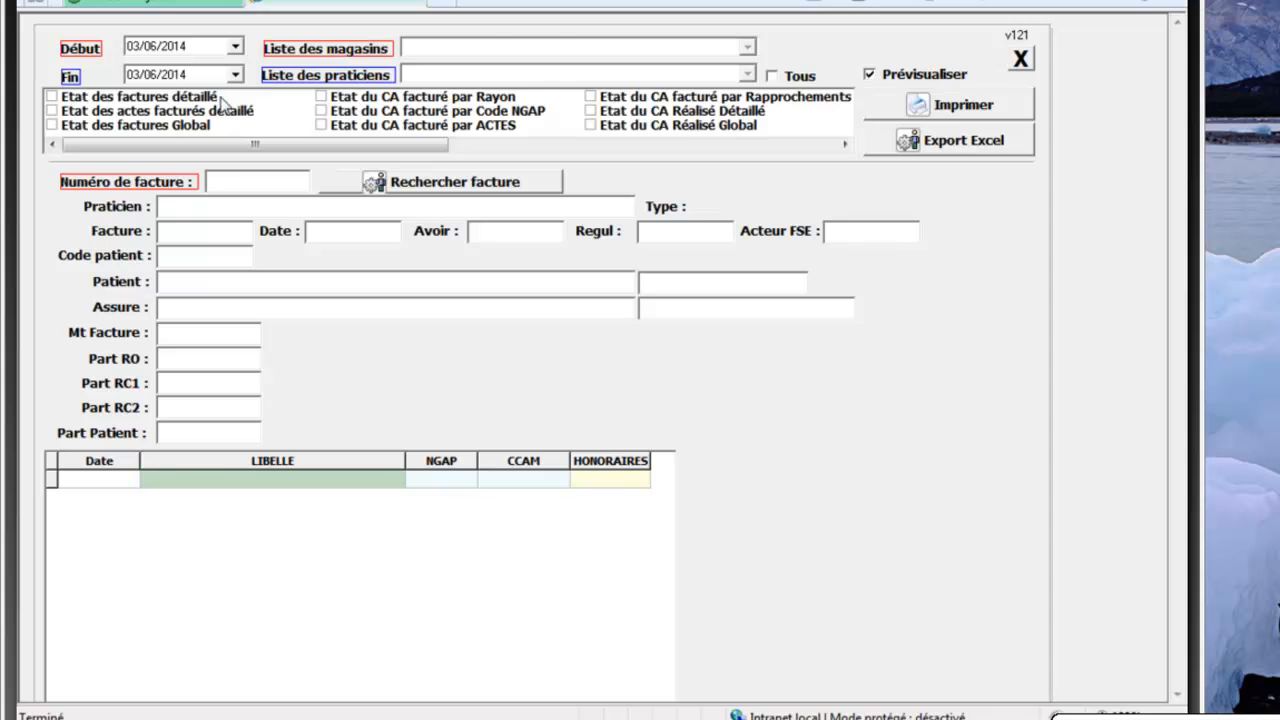
left_click(235, 46)
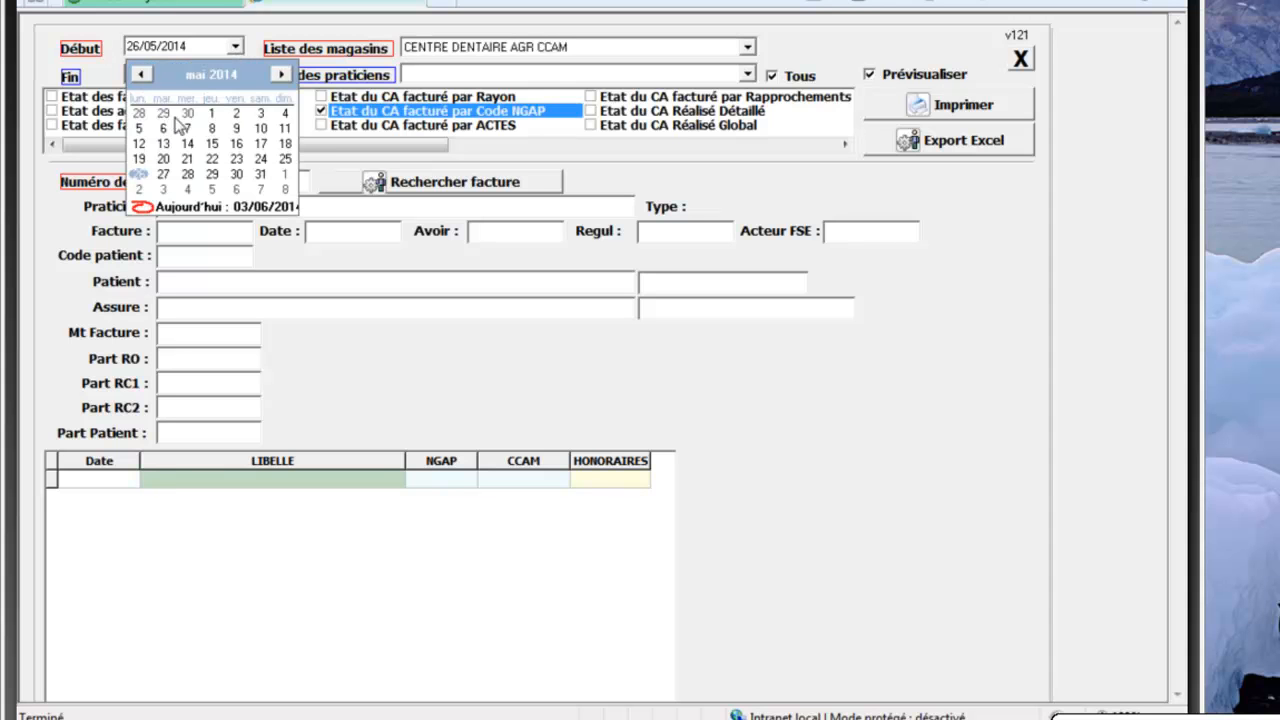
left_click(211, 113)
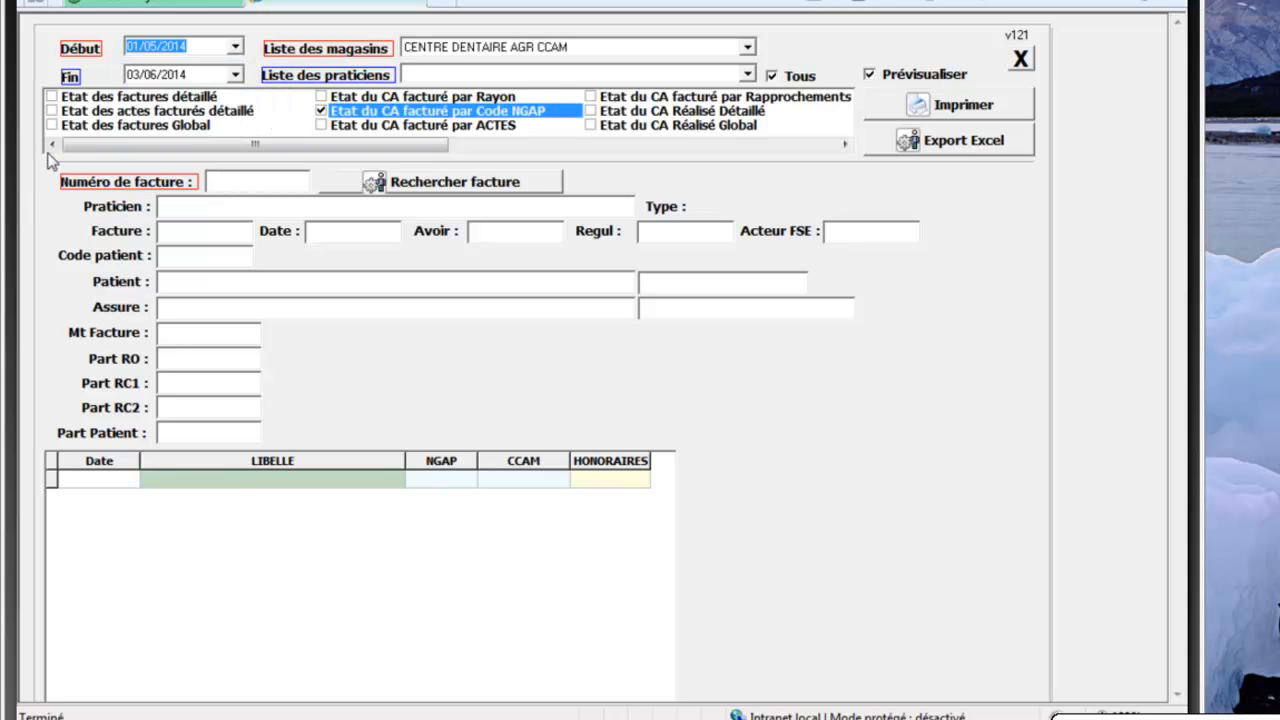
left_click(748, 74)
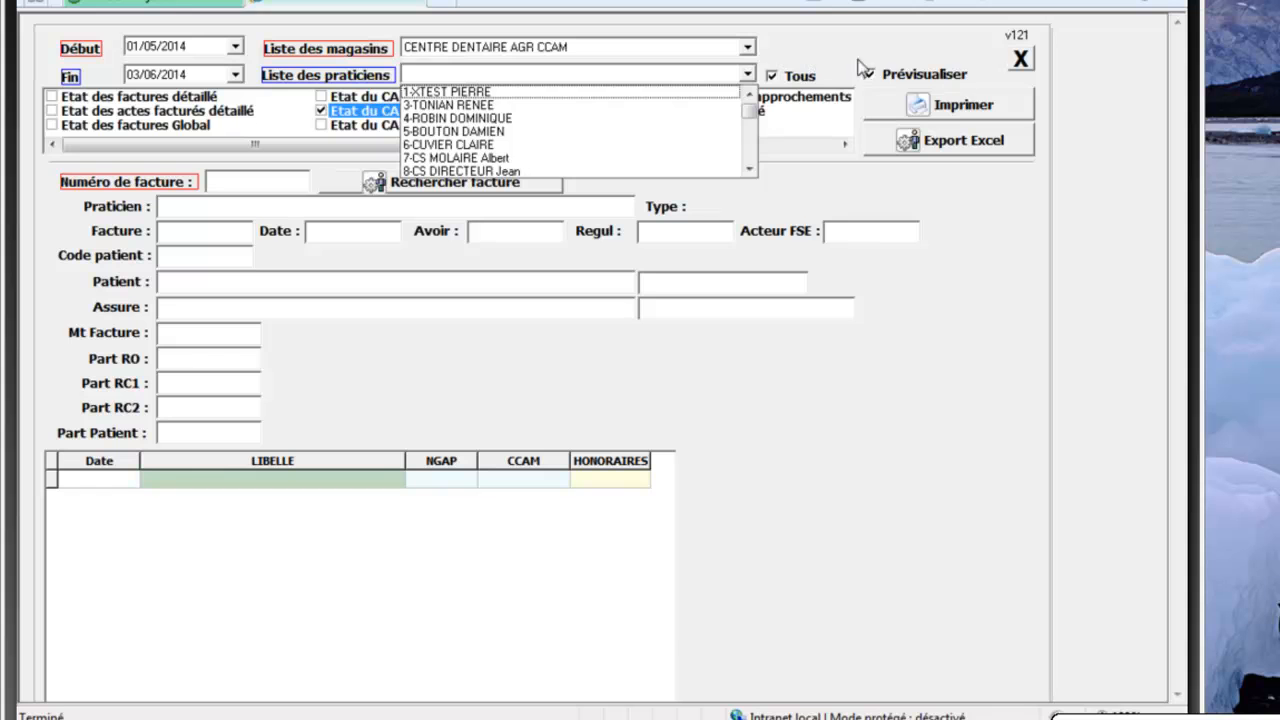
left_click(918, 104)
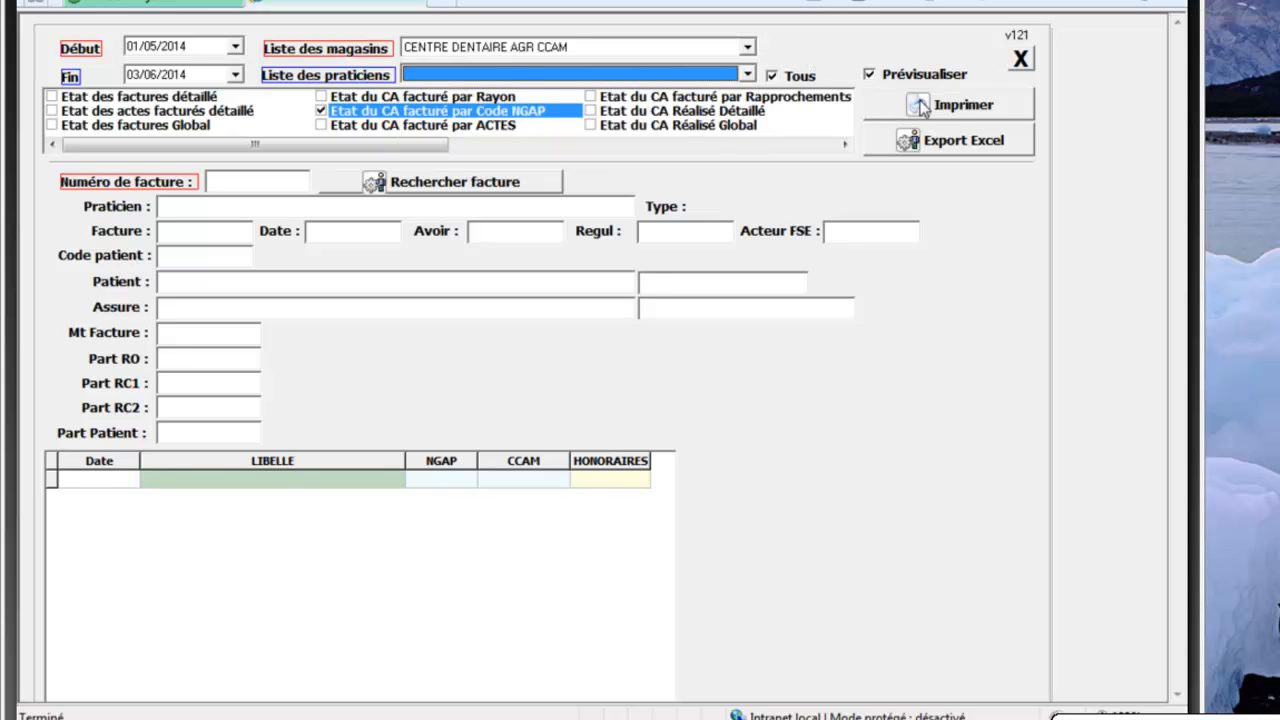
Preview the billed revenue report by NGAP code full screen, then close it
left_click(921, 106)
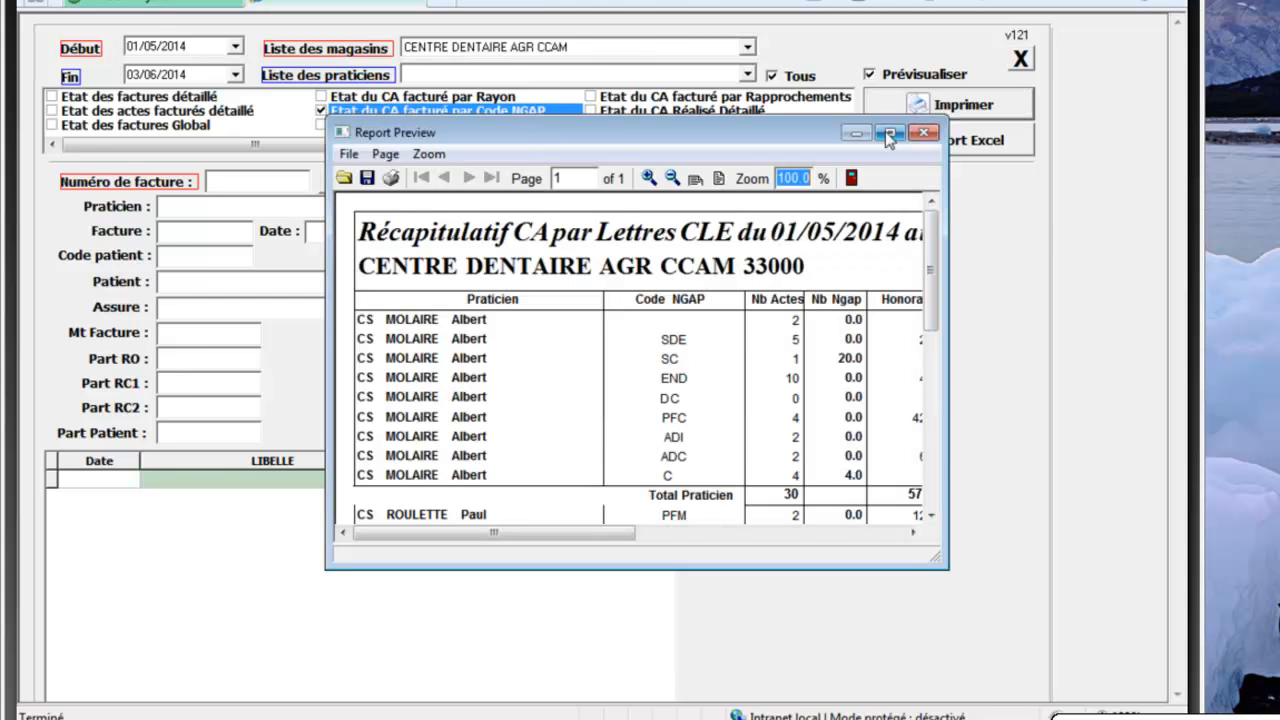
left_click(887, 133)
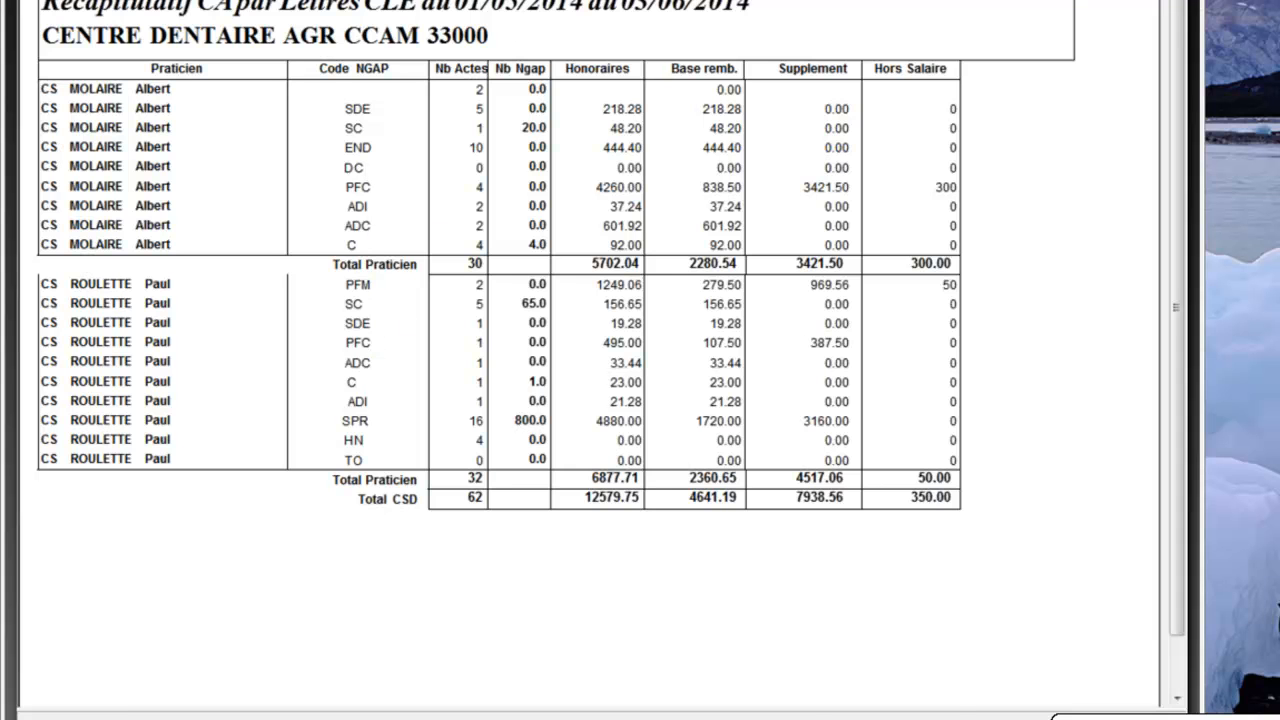
key("ctrl+w")
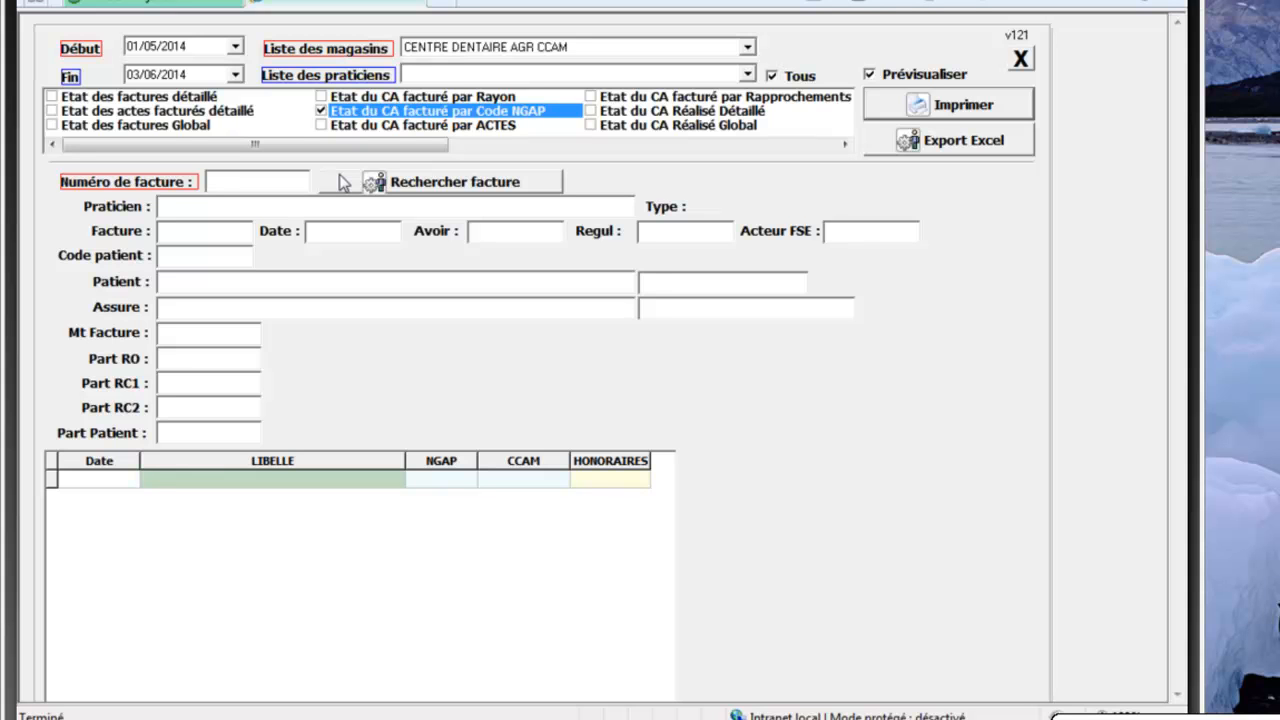
Swap the NGAP-code report for 'Etat du CA facturé par ACTES' and preview it full screen
left_click(324, 112)
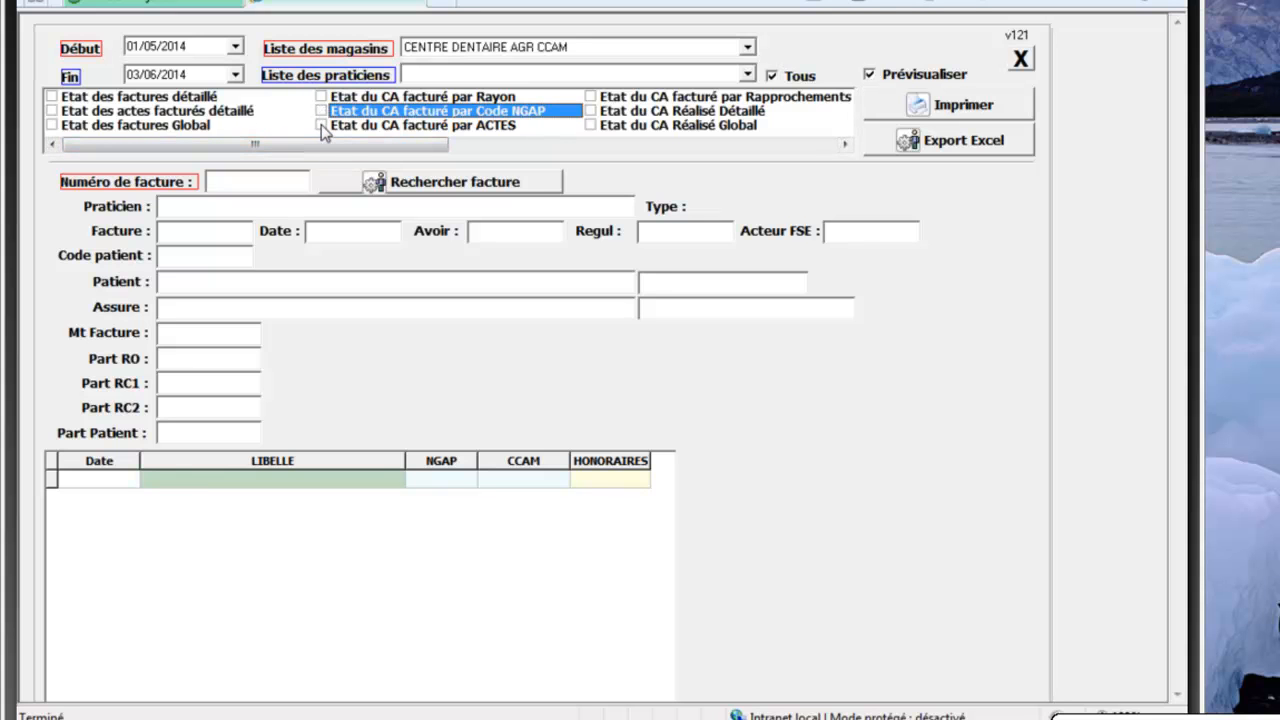
left_click(322, 126)
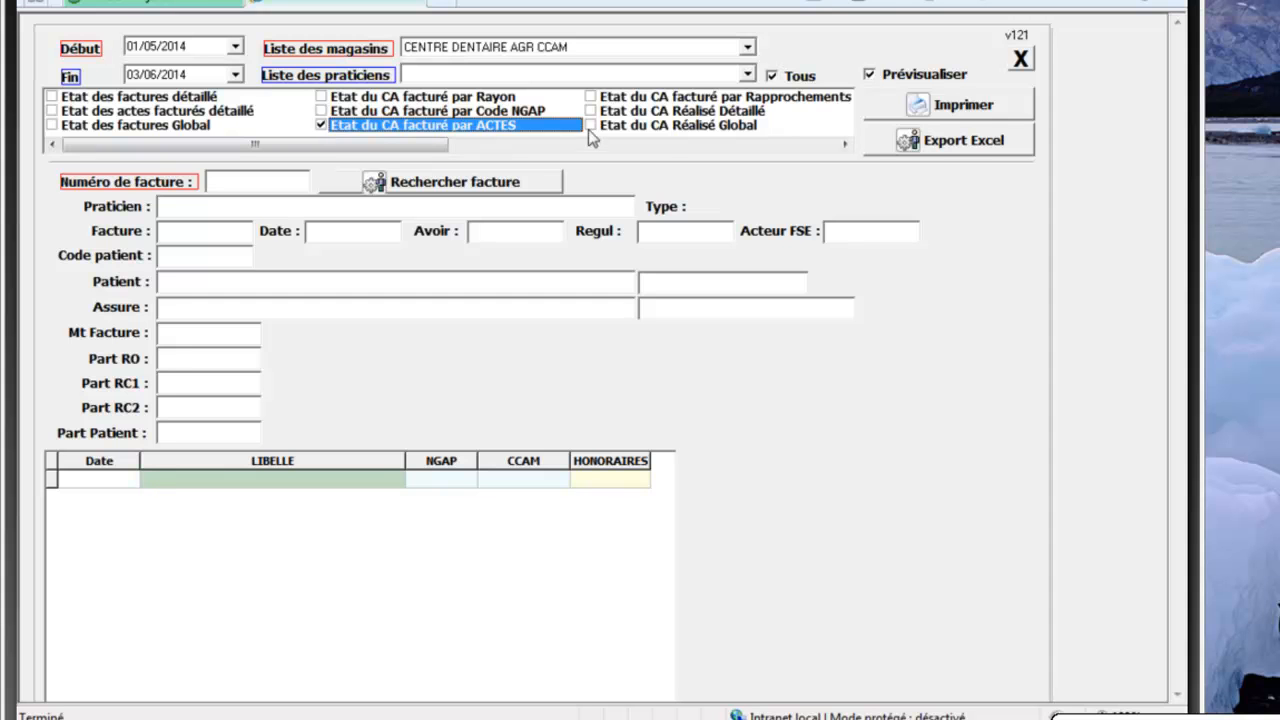
left_click(920, 106)
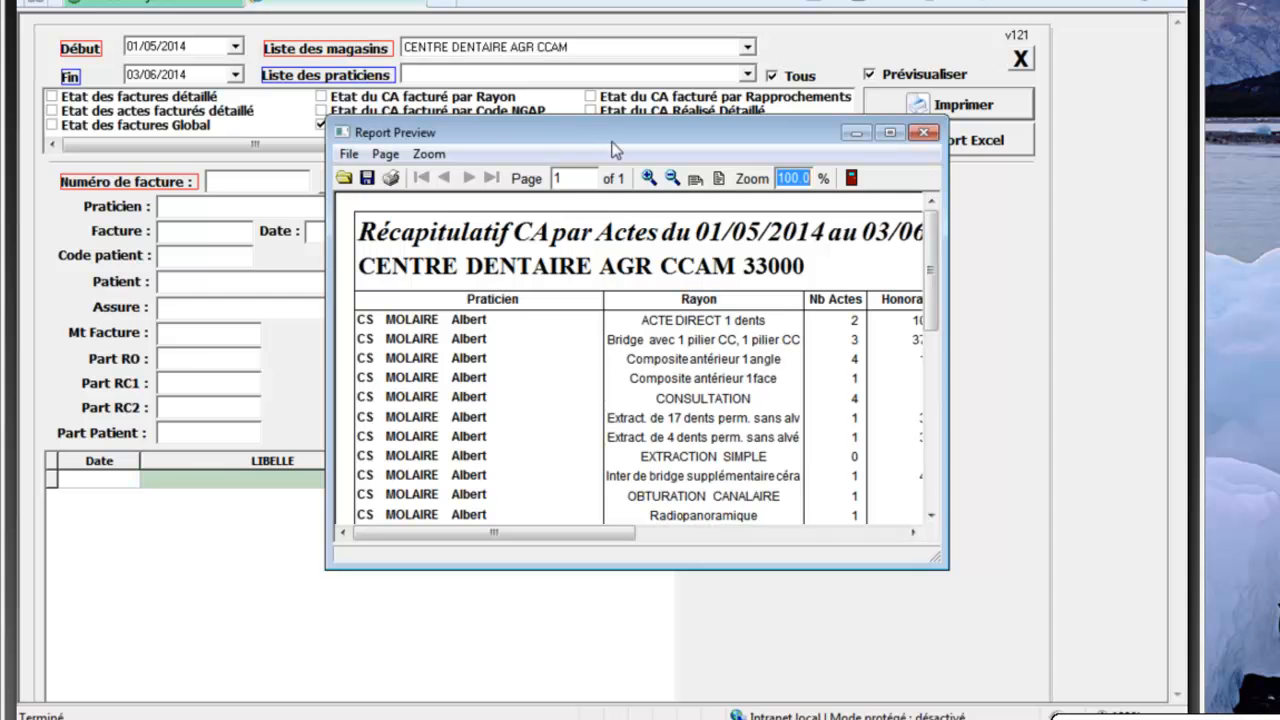
left_click(890, 132)
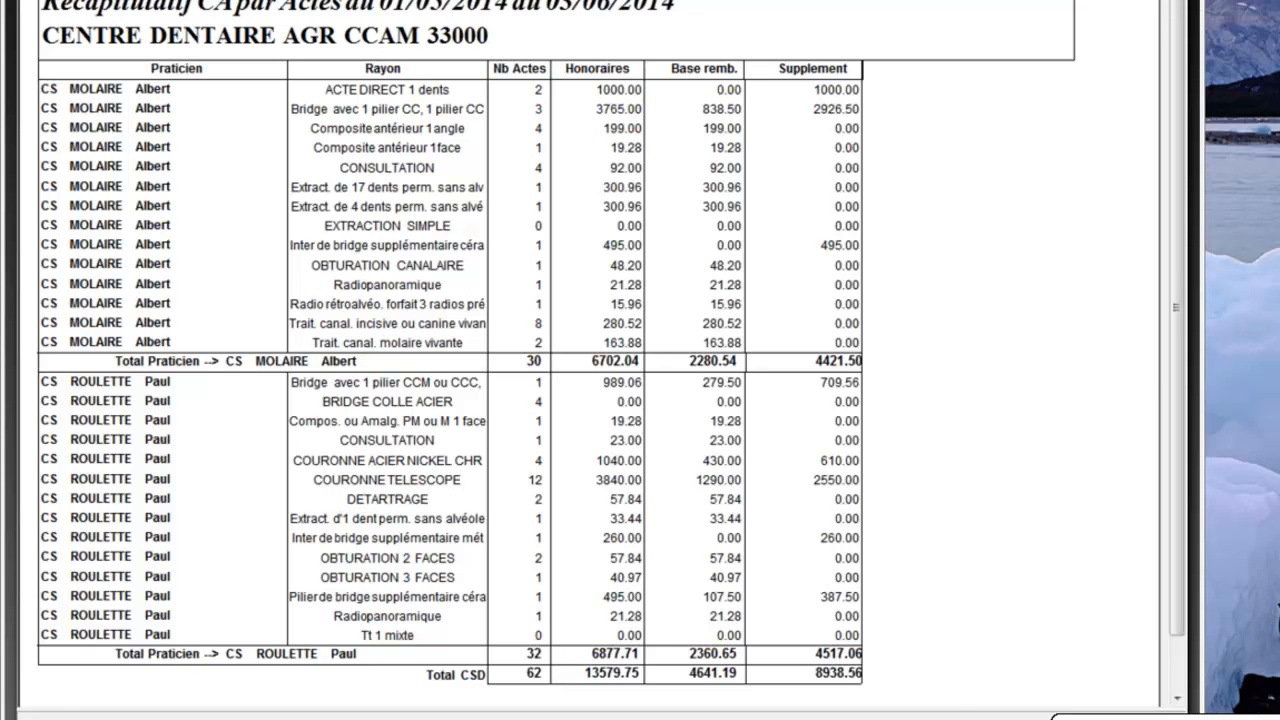
key("Escape")
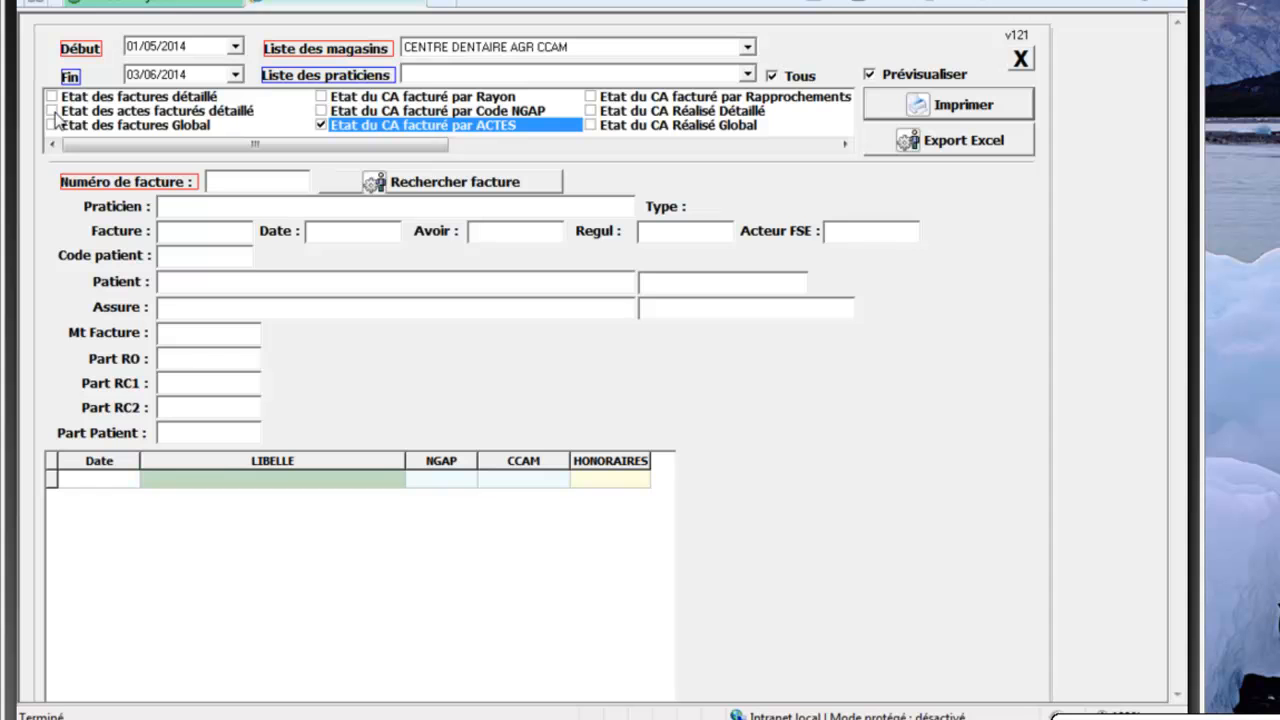
Preview the 'Etat du CA facturé par Rayon' report full screen, then close the browser and all tabs
left_click(322, 97)
left_click(323, 124)
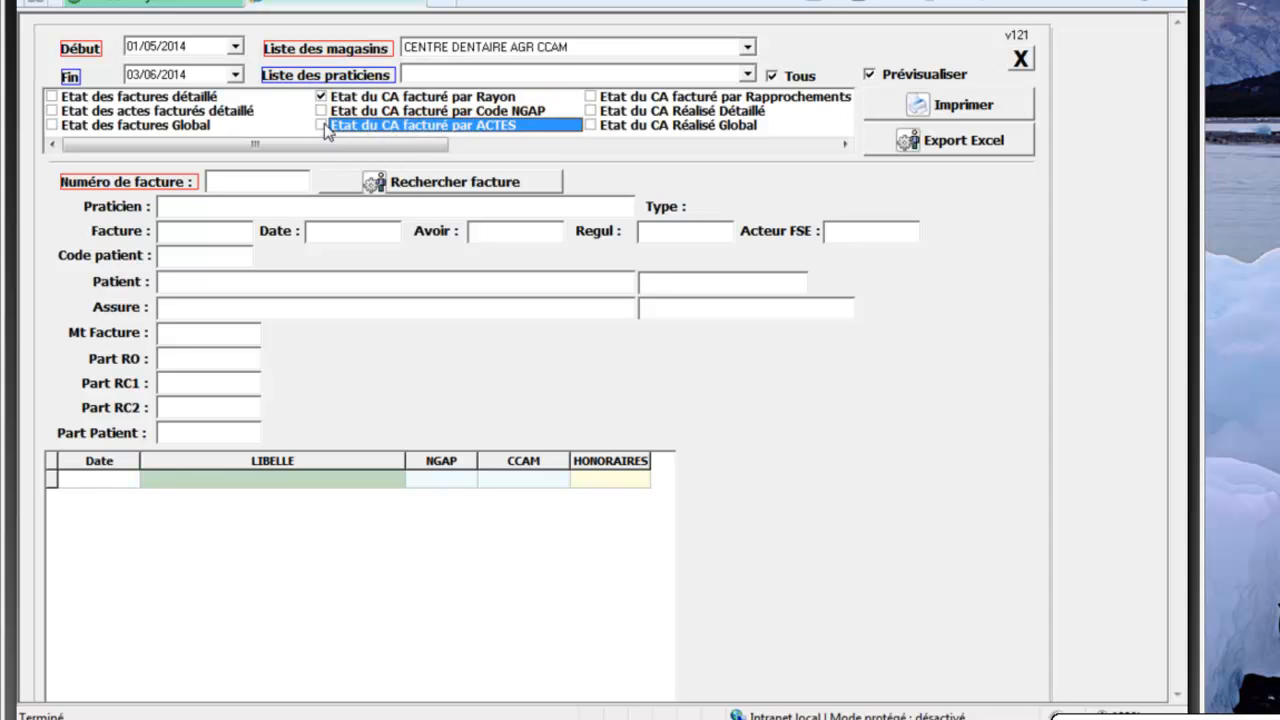
left_click(887, 110)
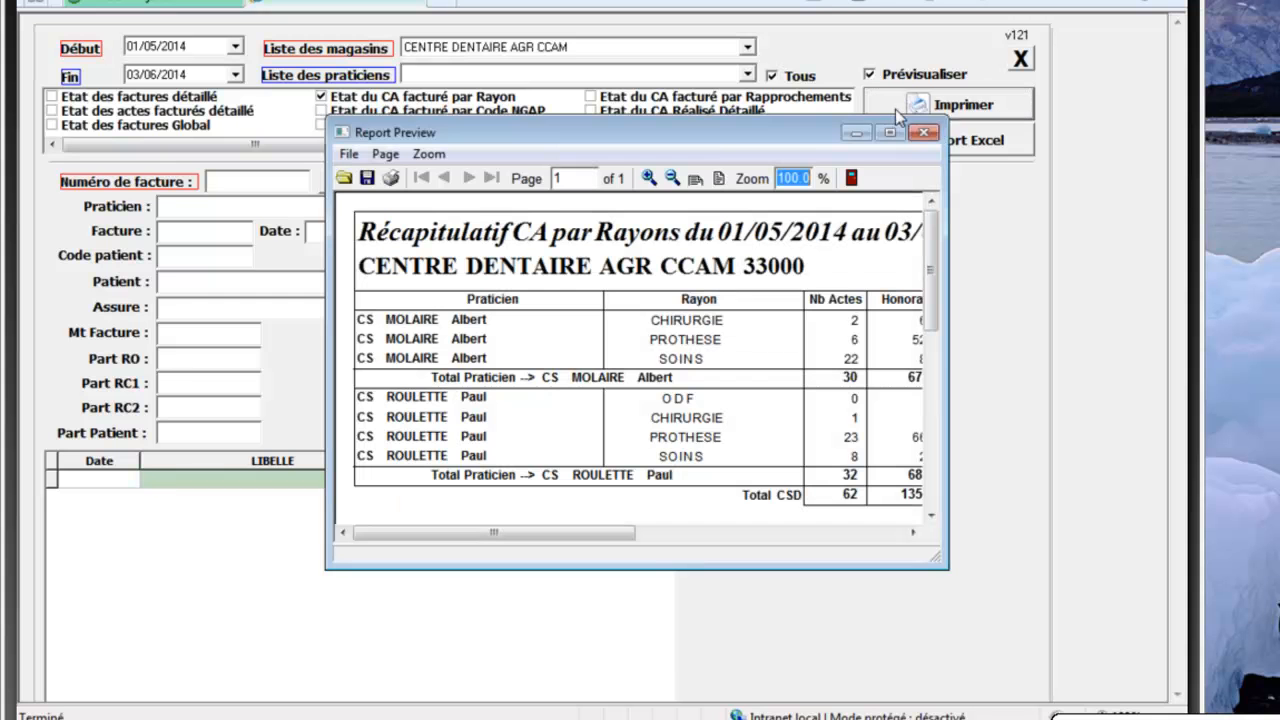
left_click(889, 132)
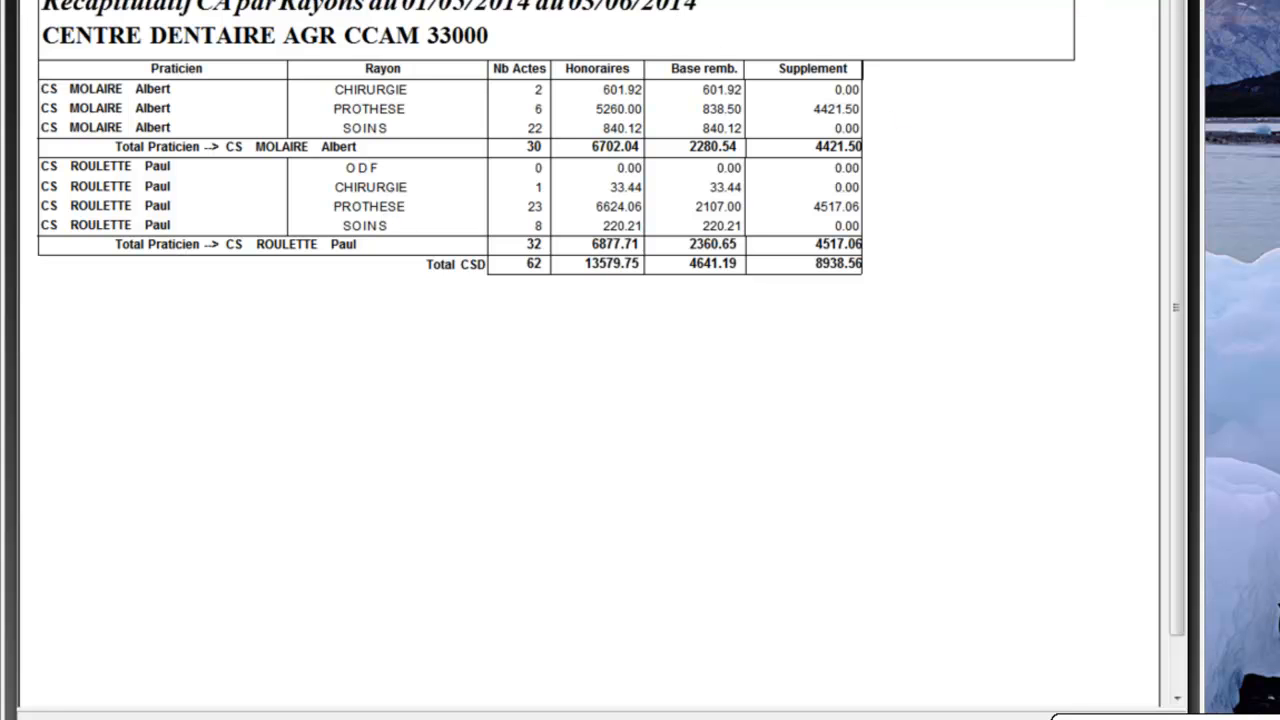
key("Escape")
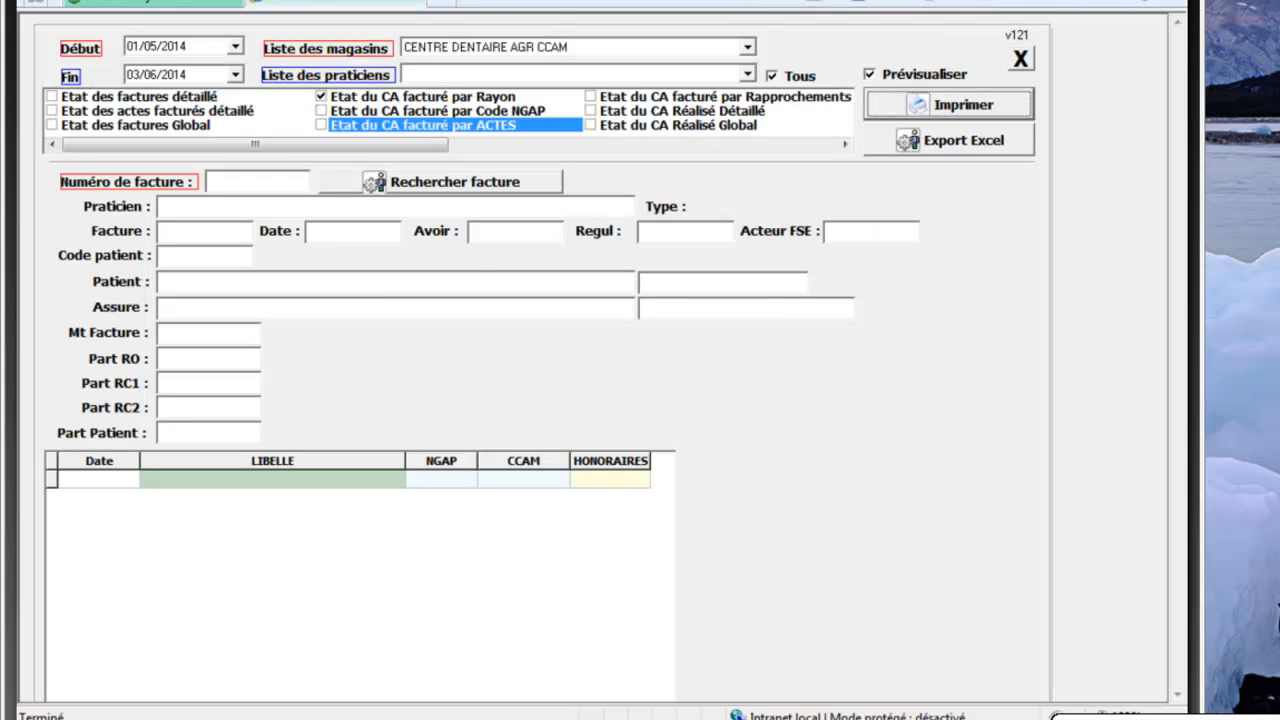
key("alt+F4")
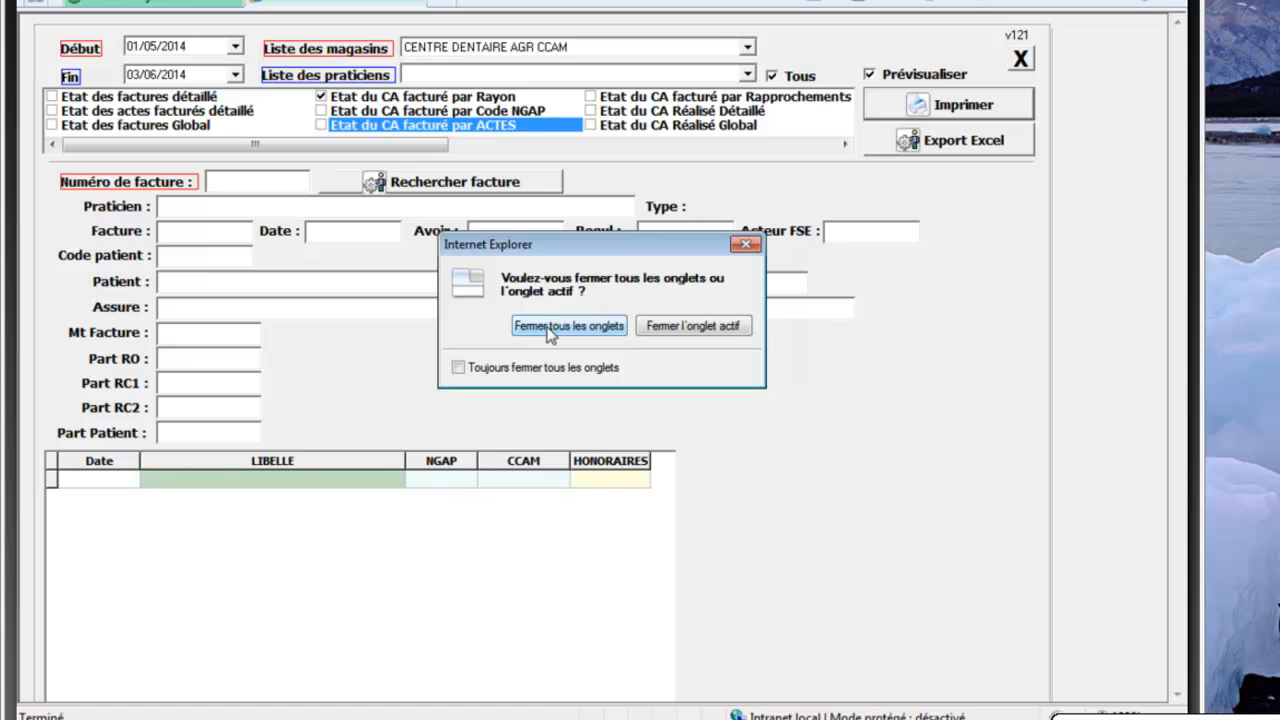
left_click(550, 326)
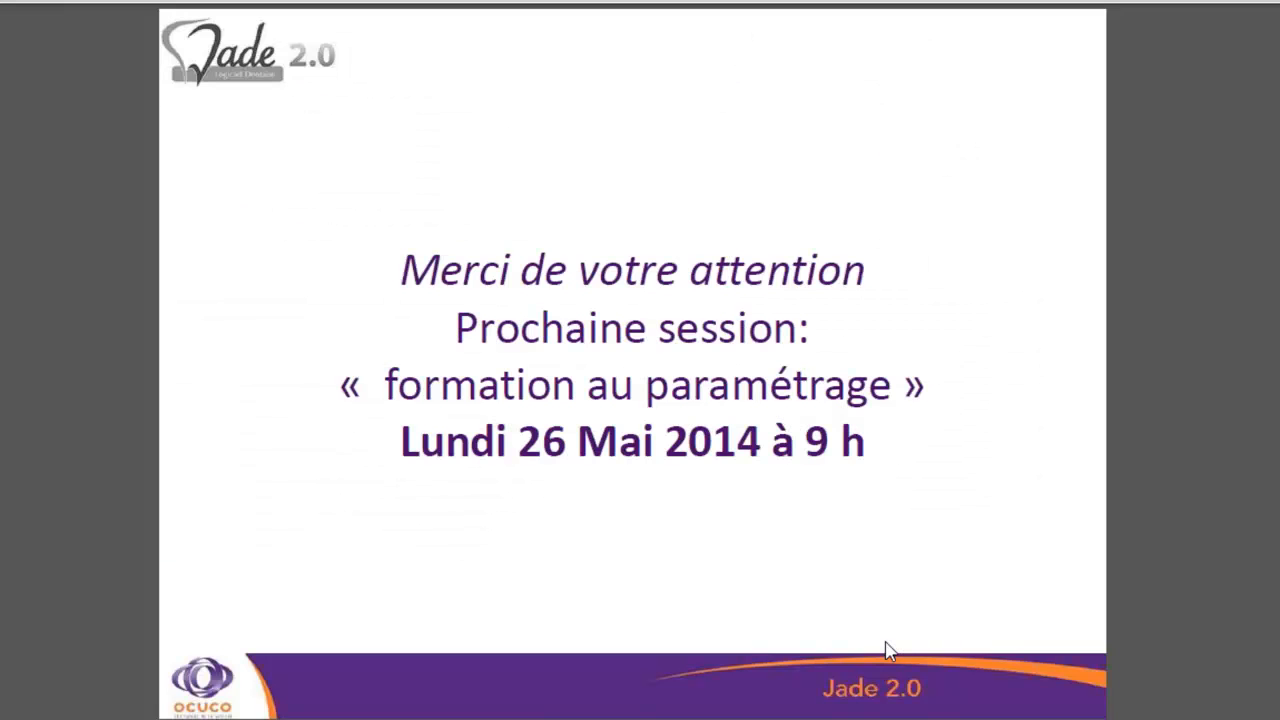